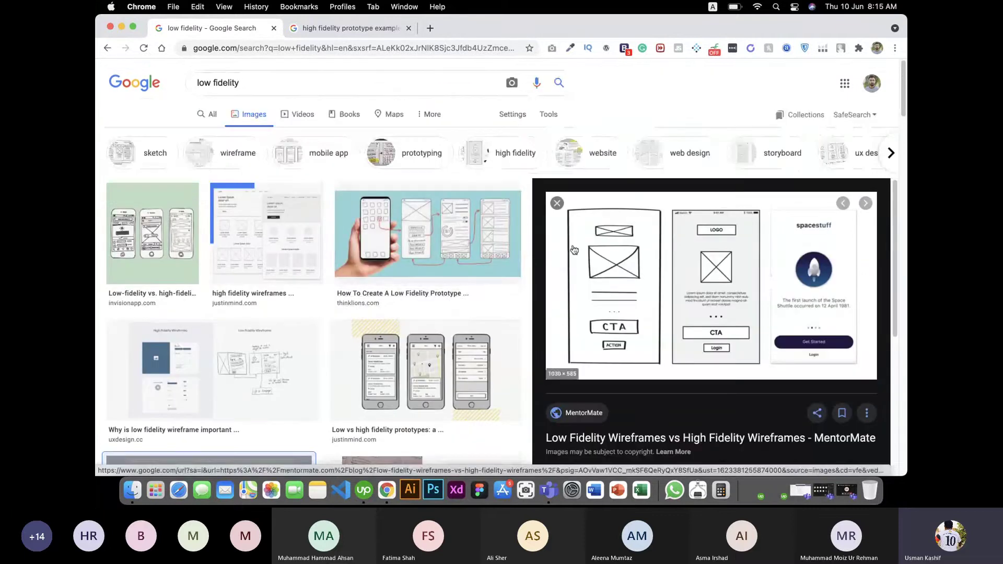
Step: Preview the Infosec low-fidelity sketch and the MentorMate wireframes comparison image
scroll(455, 256, "down", 5)
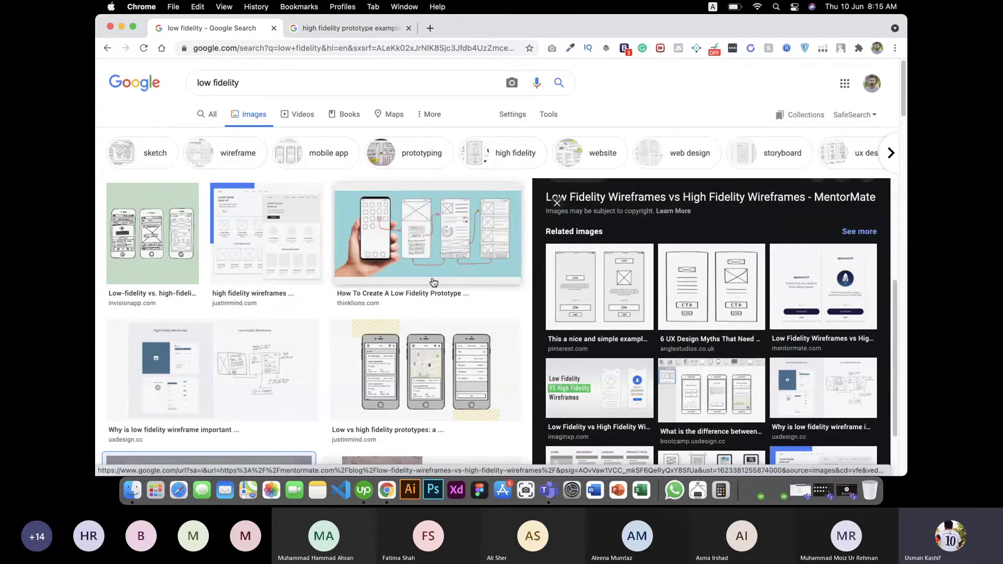
scroll(418, 288, "down", 6)
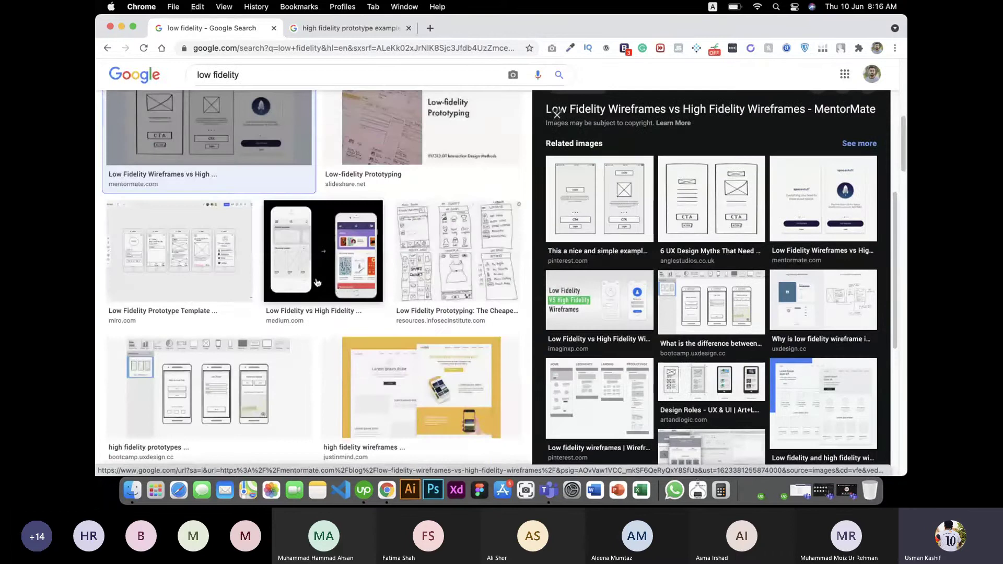
scroll(366, 261, "down", 1)
left_click(457, 237)
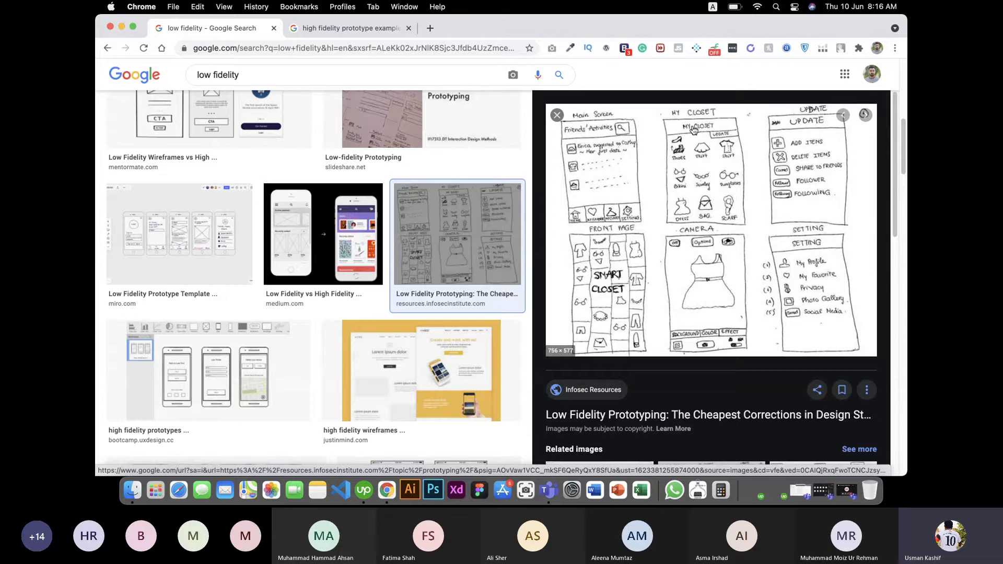
scroll(693, 204, "up", 2)
scroll(439, 277, "up", 4)
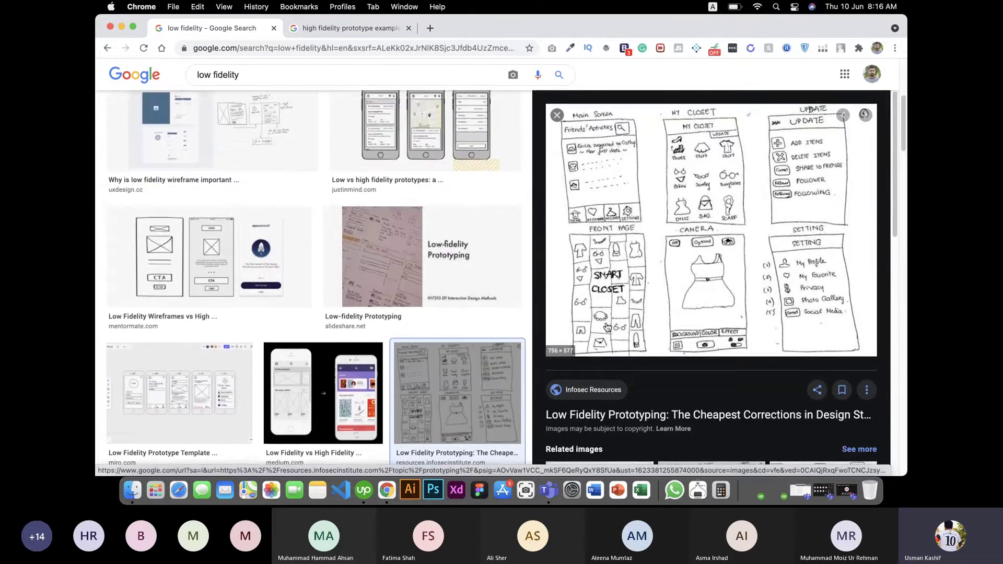
scroll(439, 277, "up", 1)
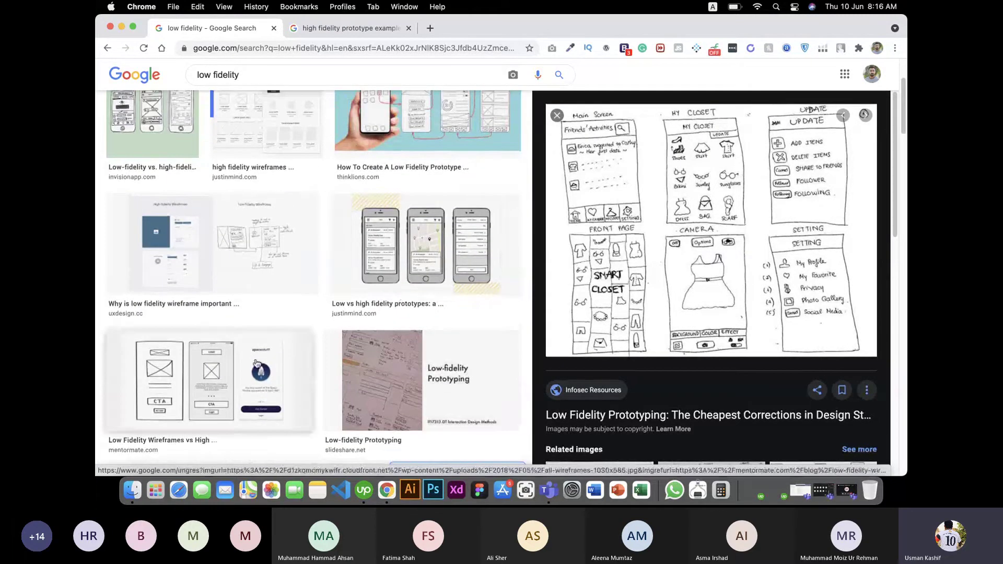
left_click(209, 380)
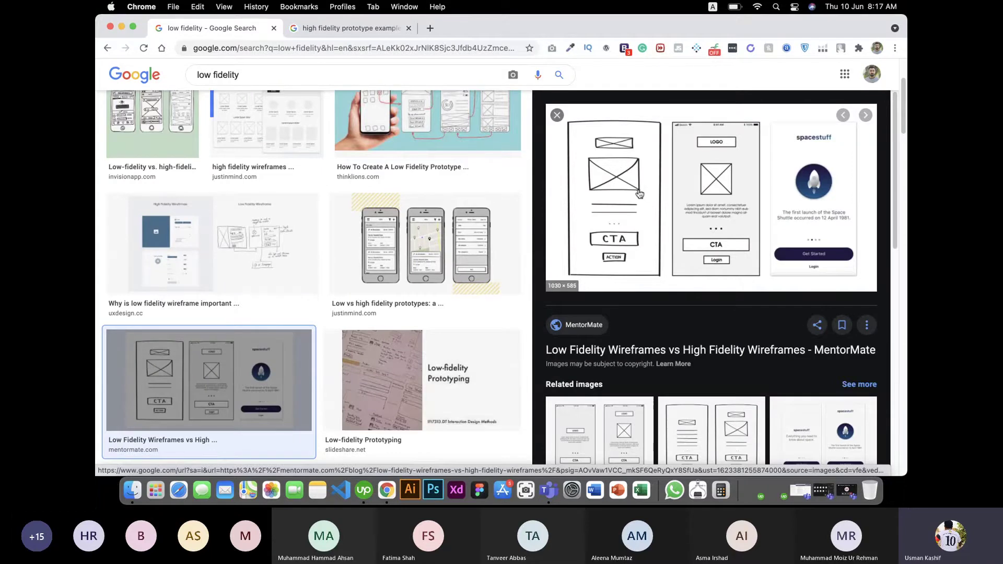
Step: Preview the Art+Logic design roles, Miro wireframe template and Bootcamp high-fidelity images
scroll(638, 201, "down", 10)
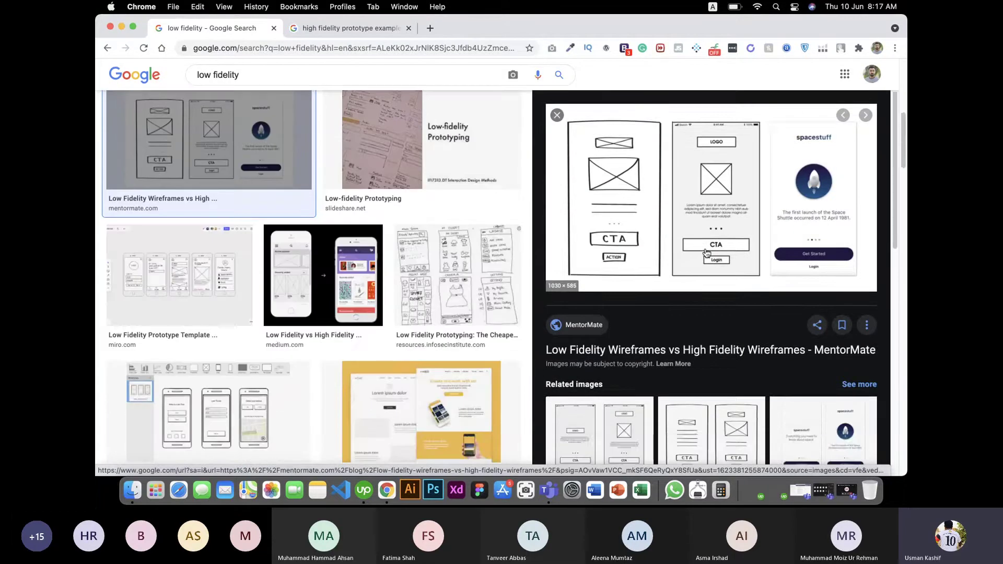
scroll(609, 264, "down", 4)
left_click(700, 195)
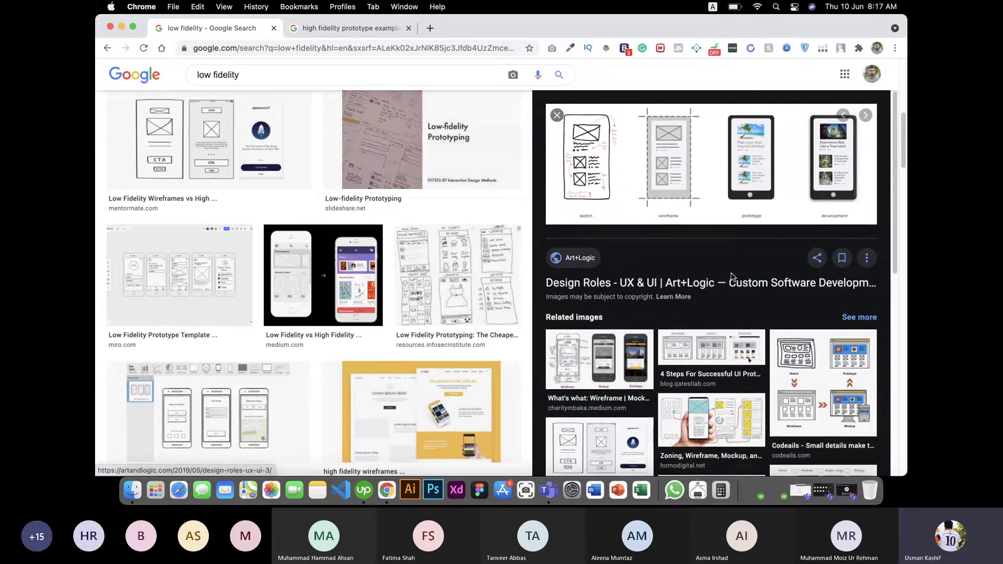
scroll(484, 311, "up", 5)
scroll(484, 311, "down", 10)
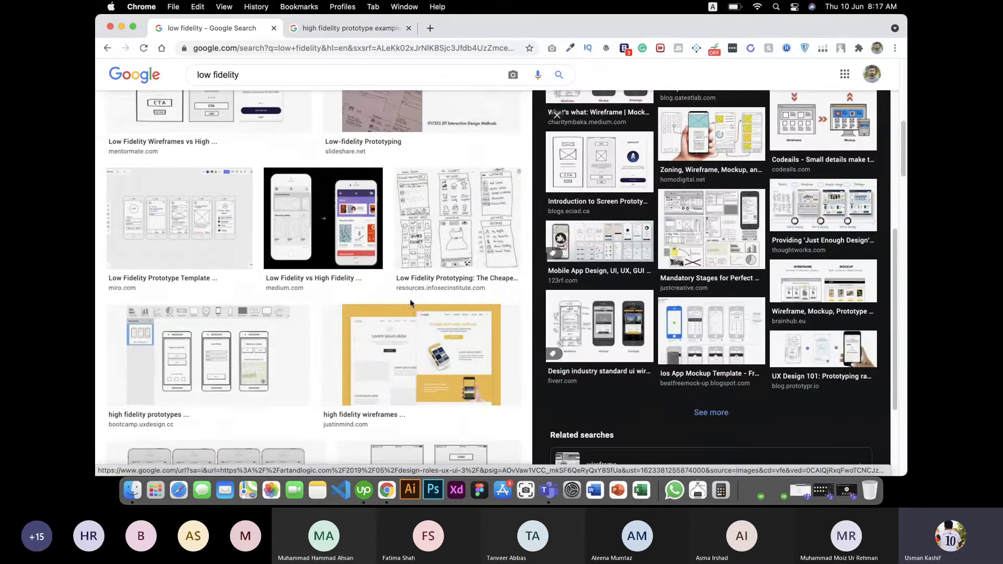
left_click(235, 261)
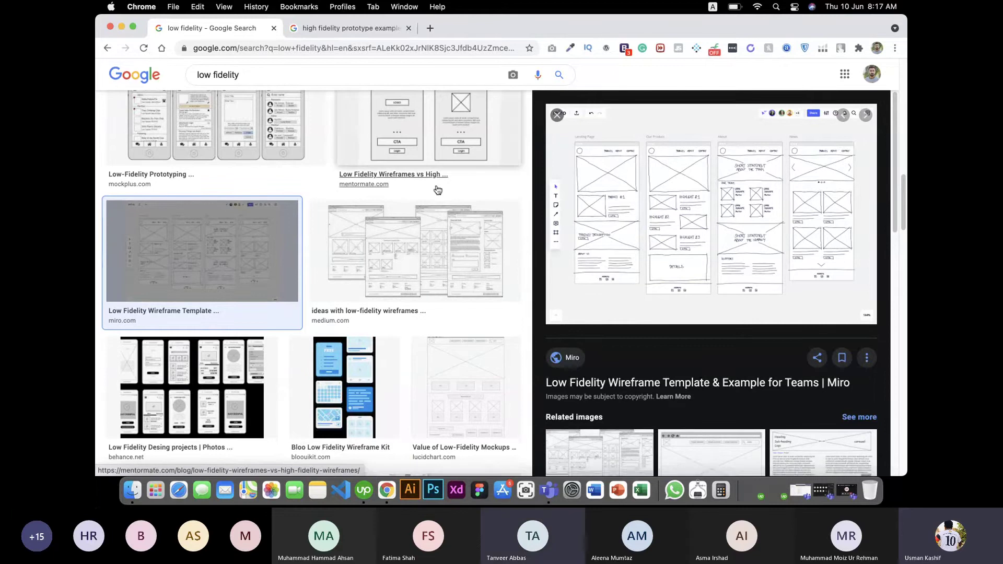
scroll(402, 234, "up", 20)
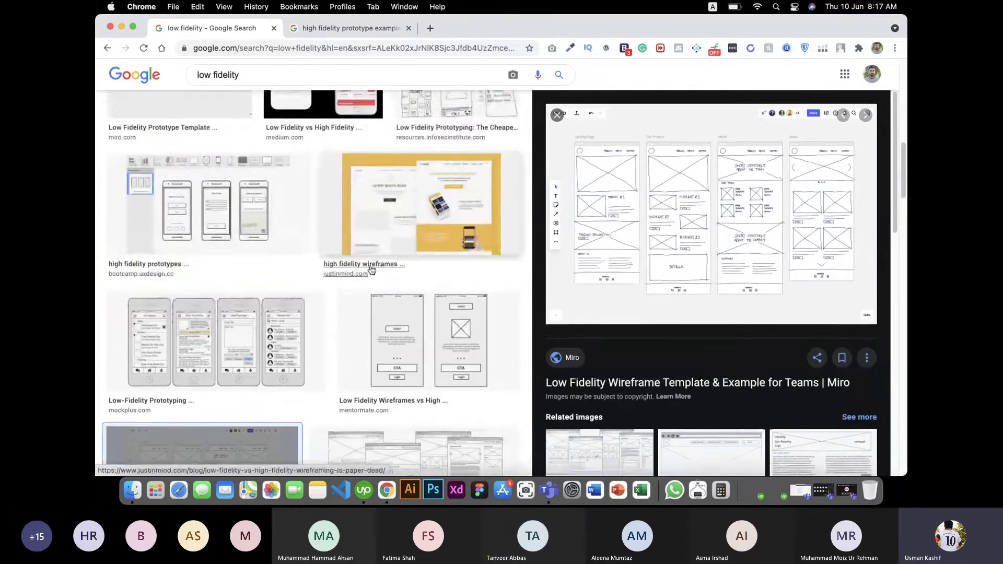
scroll(263, 269, "down", 15)
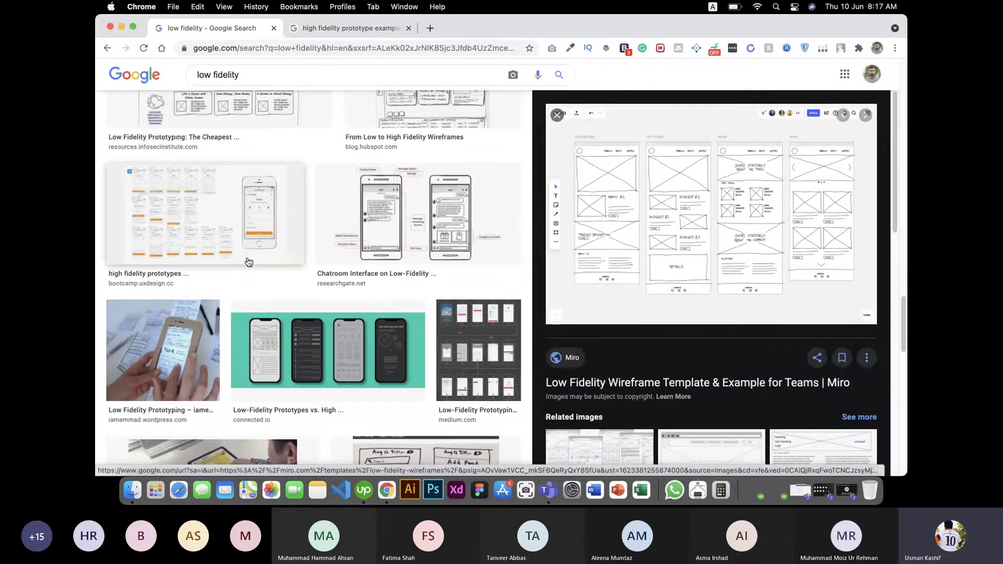
left_click(215, 234)
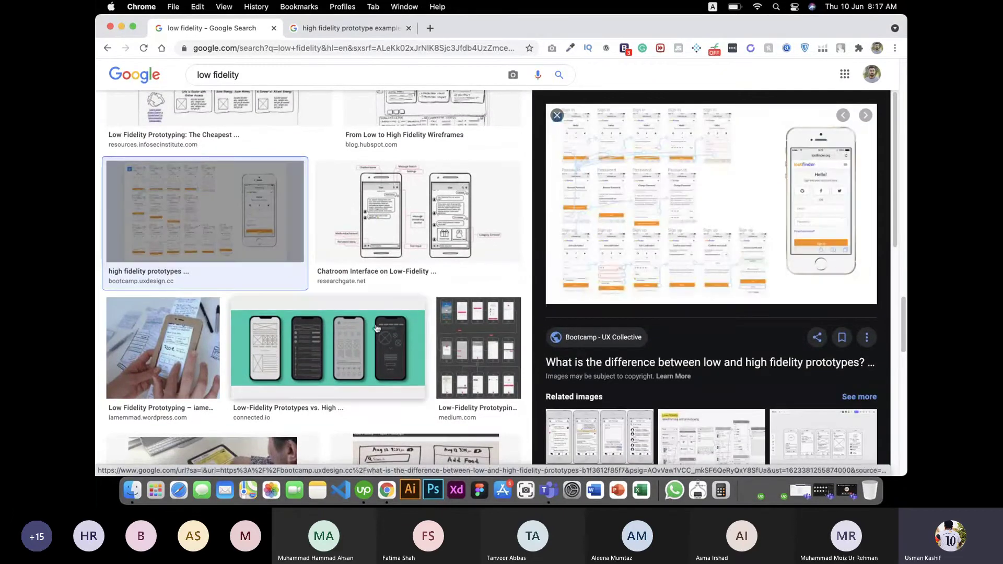
Step: Show InVision's 'Low-fidelity vs. high-fidelity prototyping' image in the preview
scroll(301, 349, "down", 10)
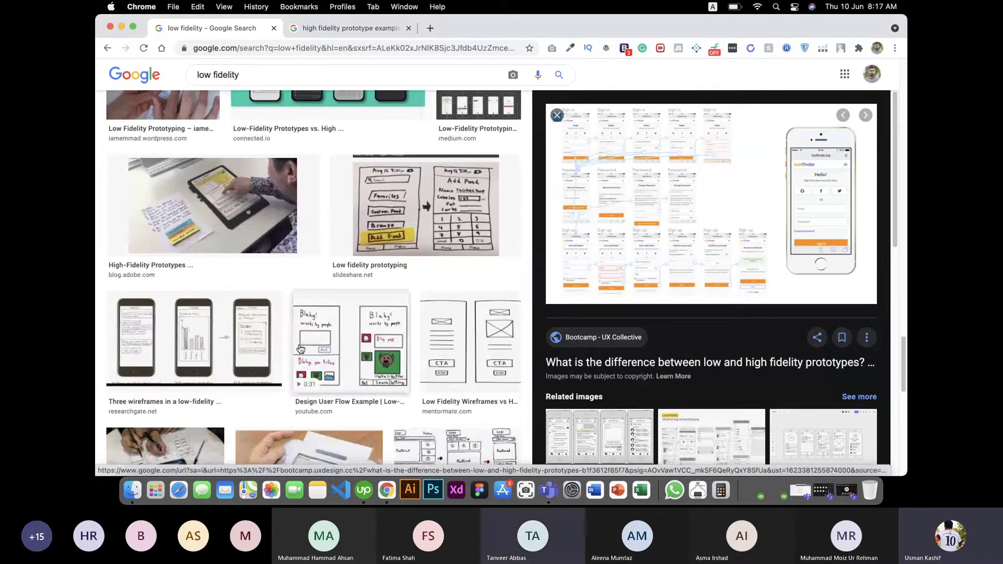
scroll(301, 349, "up", 6)
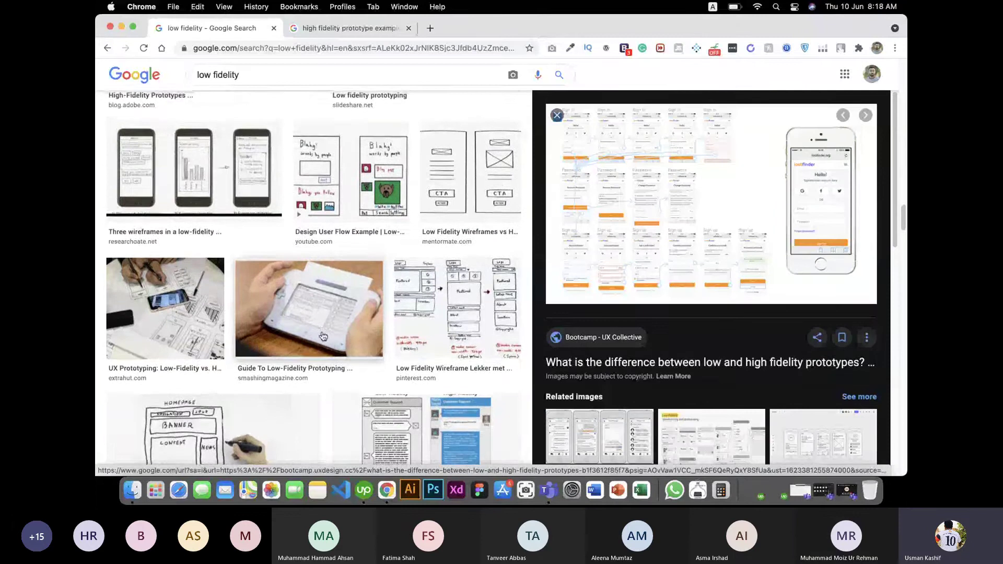
scroll(325, 335, "up", 10)
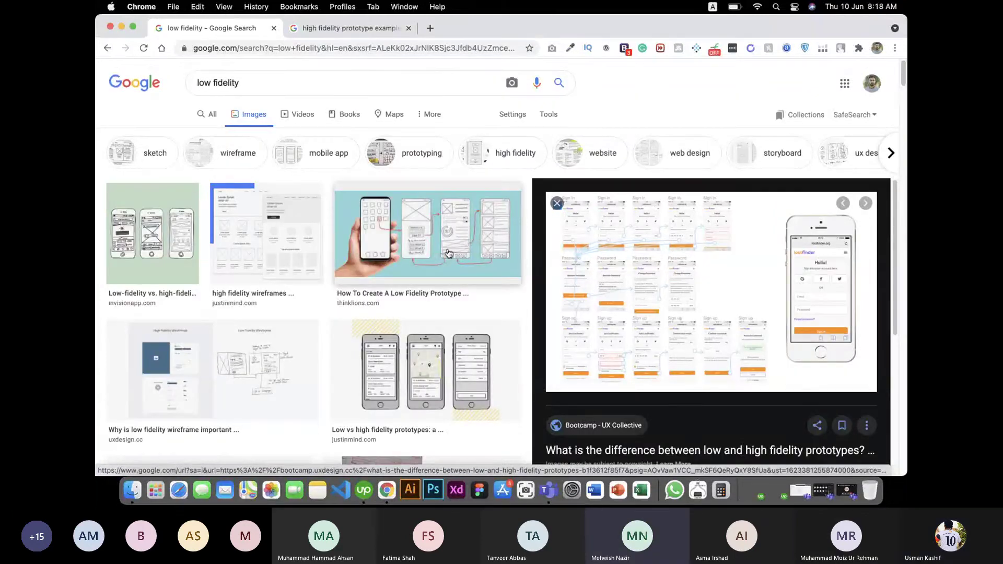
left_click(142, 228)
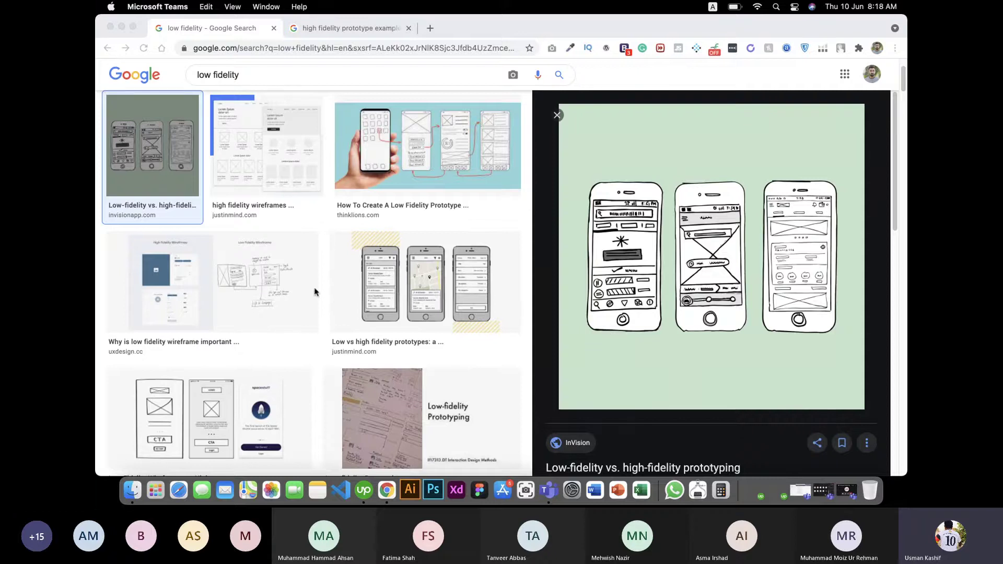
Step: Preview MentorMate's 'Low Fidelity Wireframes vs High Fidelity Wireframes' image with two phone wireframes
scroll(429, 272, "up", 1)
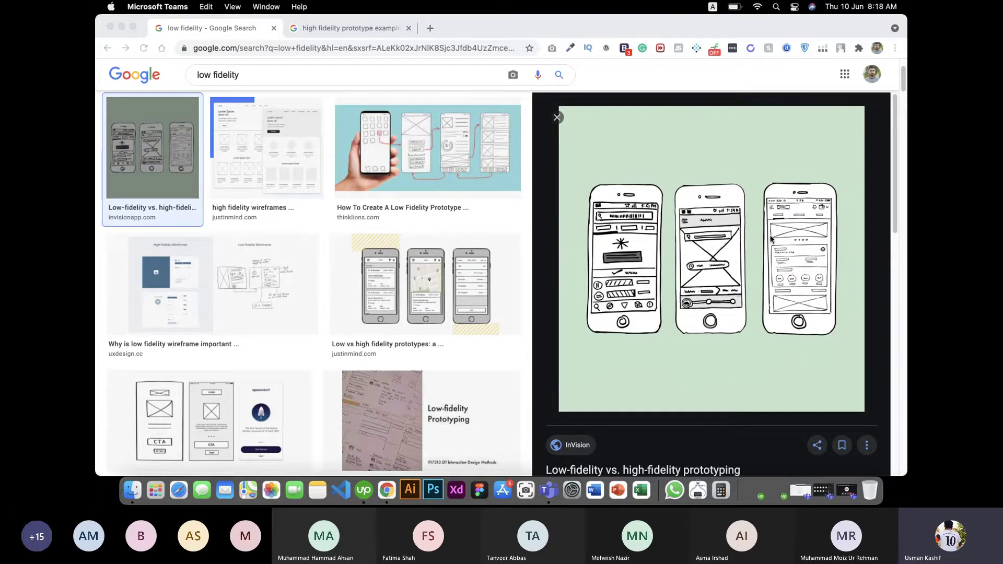
scroll(506, 314, "up", 3)
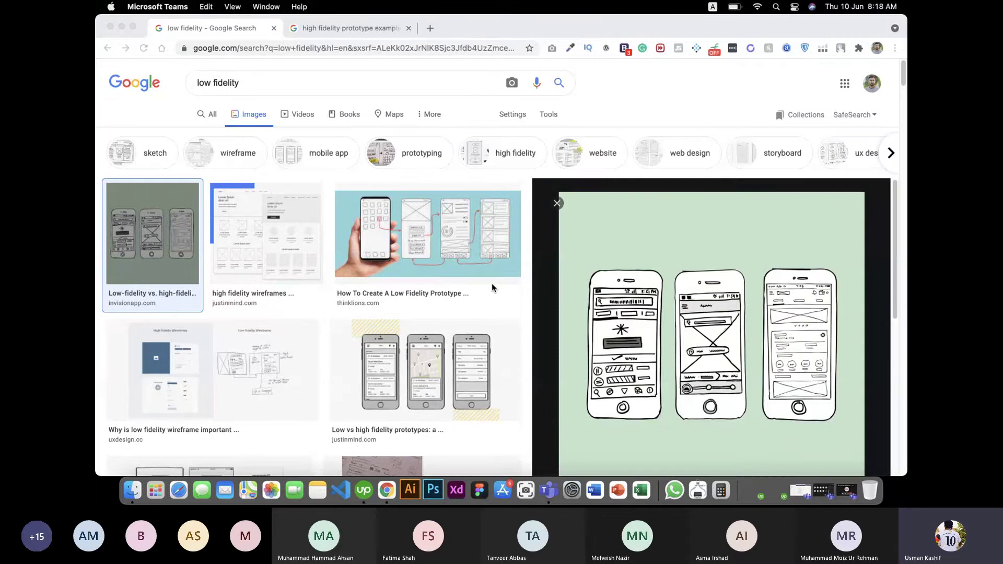
scroll(492, 284, "down", 5)
scroll(445, 246, "up", 1)
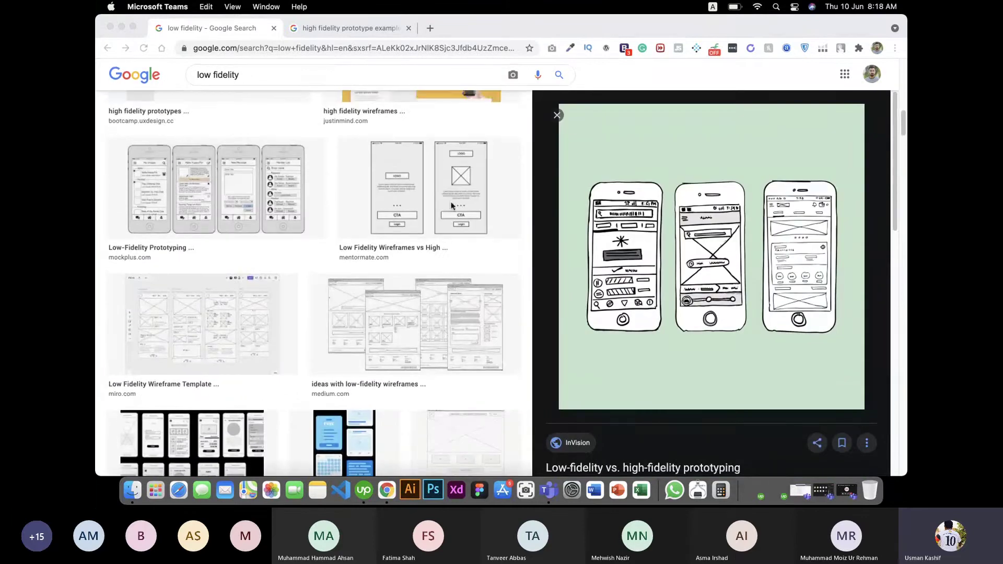
left_click(453, 205)
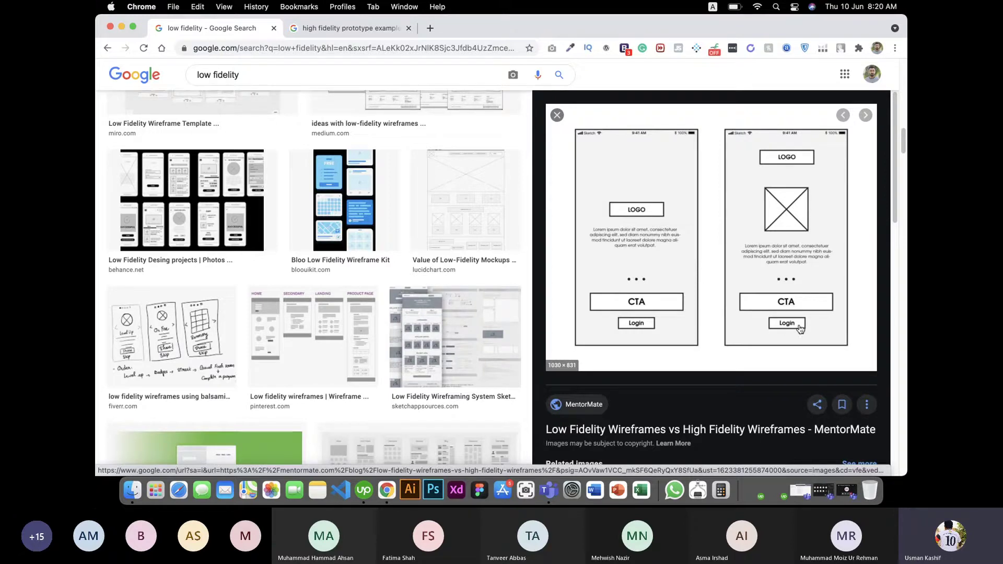
Step: Preview Justinmind's 'Low fidelity and high fidelity wireframes - which to use?' yellow mockup image
scroll(789, 326, "up", 10)
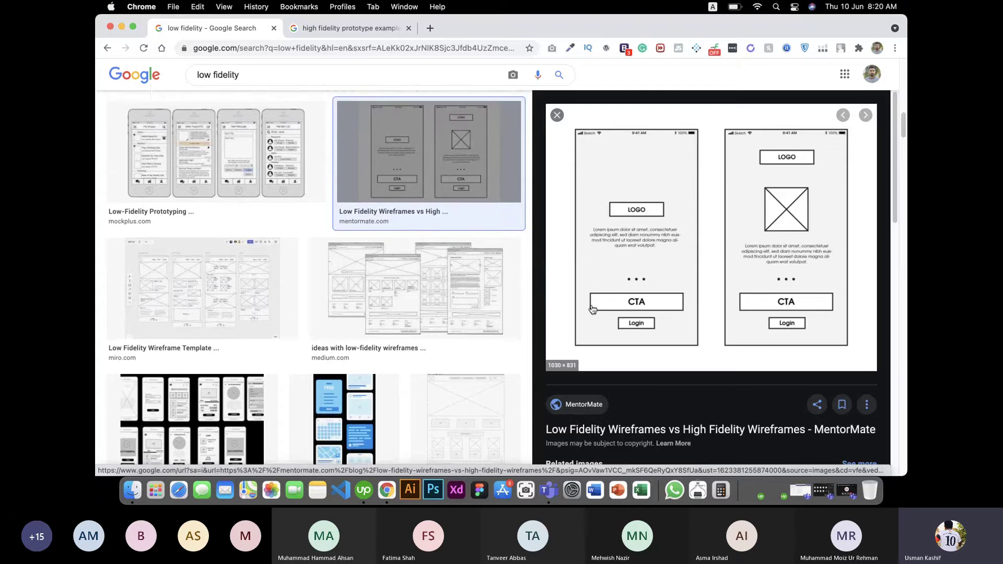
scroll(609, 313, "down", 3)
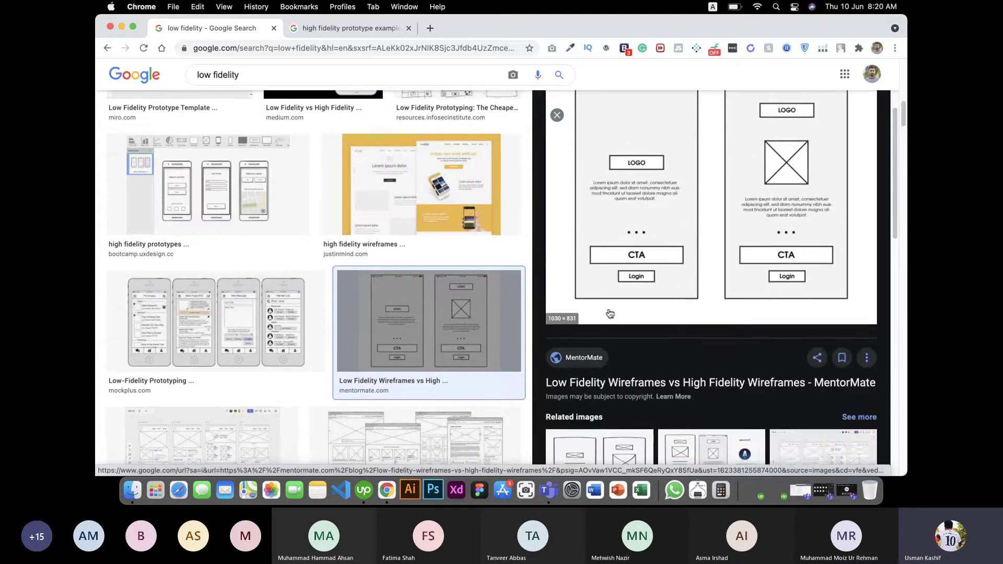
left_click(457, 218)
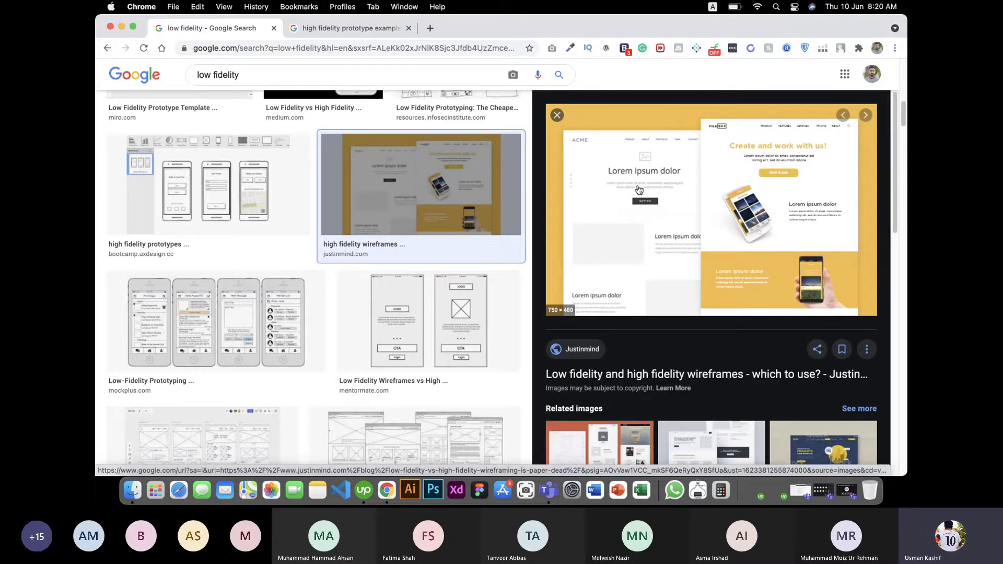
scroll(614, 212, "down", 5)
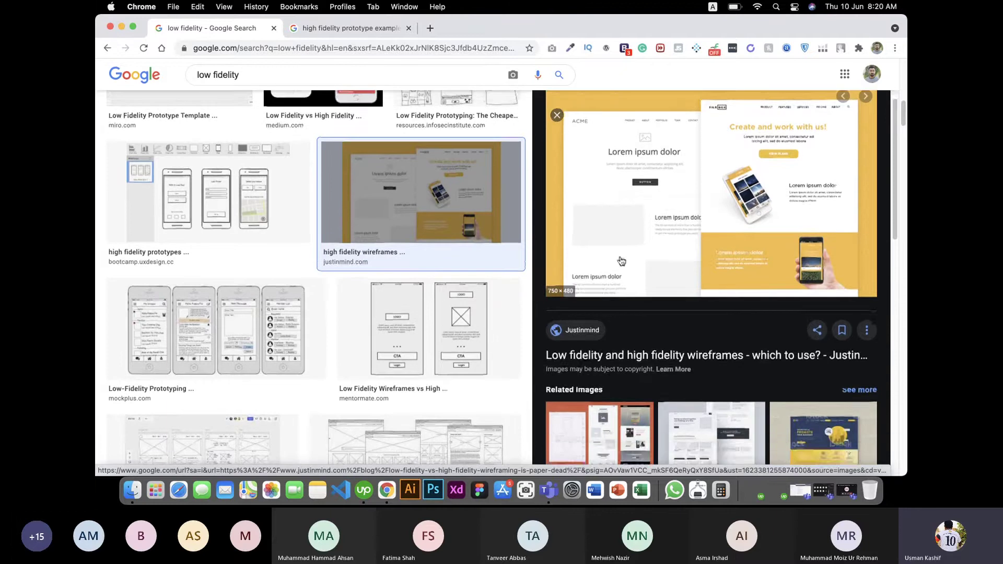
left_click(601, 170)
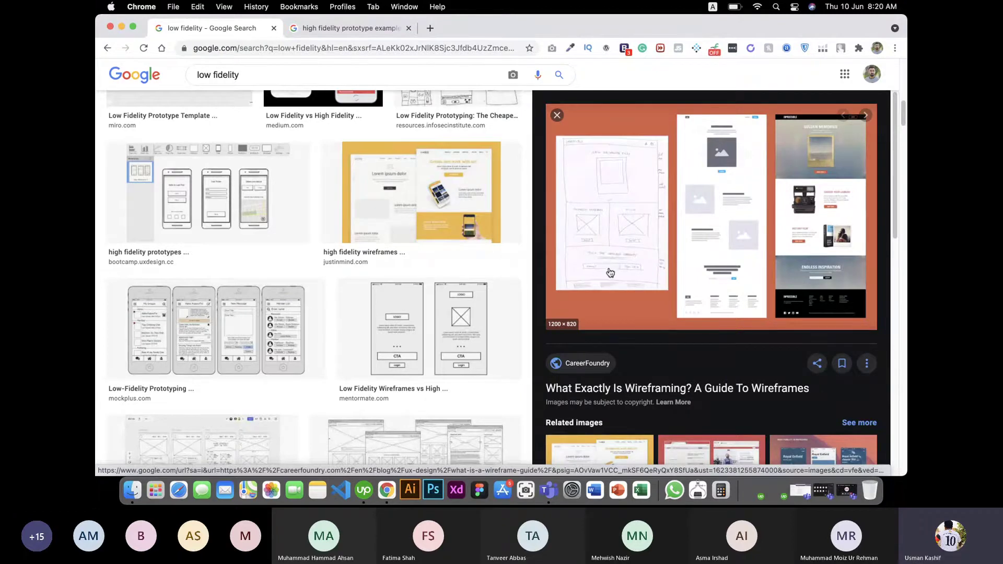
scroll(611, 275, "up", 2)
scroll(577, 284, "up", 4)
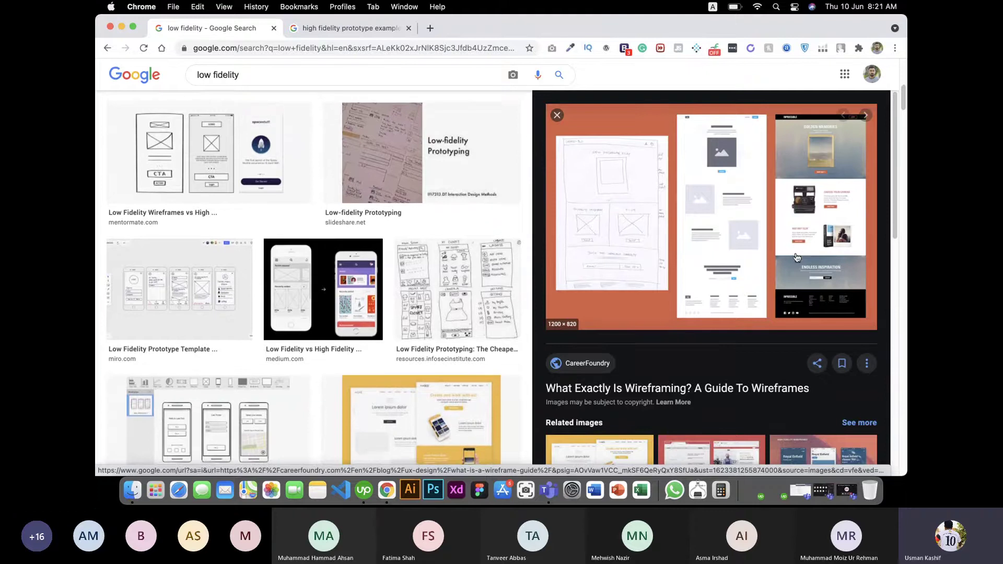
scroll(758, 251, "down", 5)
scroll(413, 345, "down", 5)
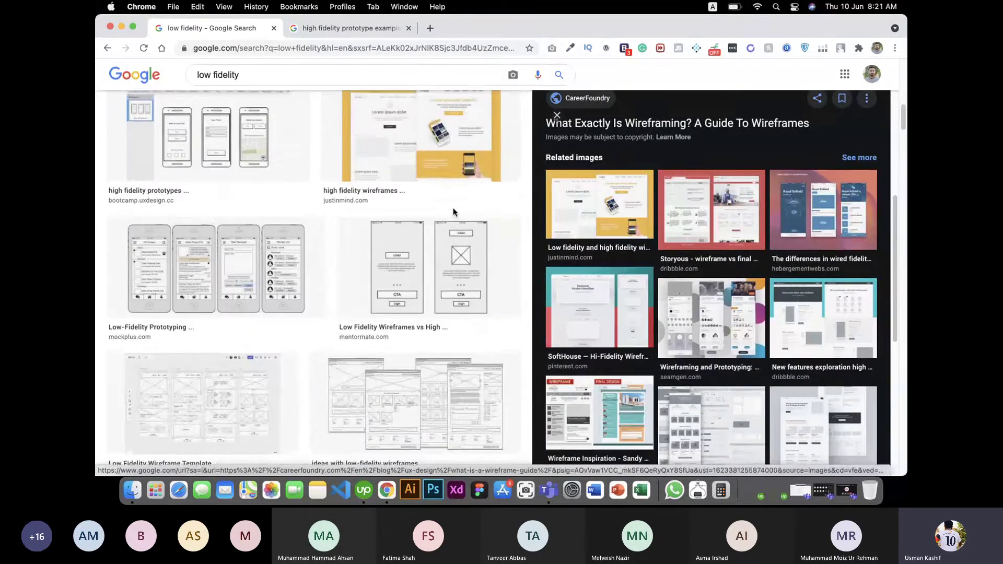
scroll(455, 213, "up", 3)
left_click(443, 313)
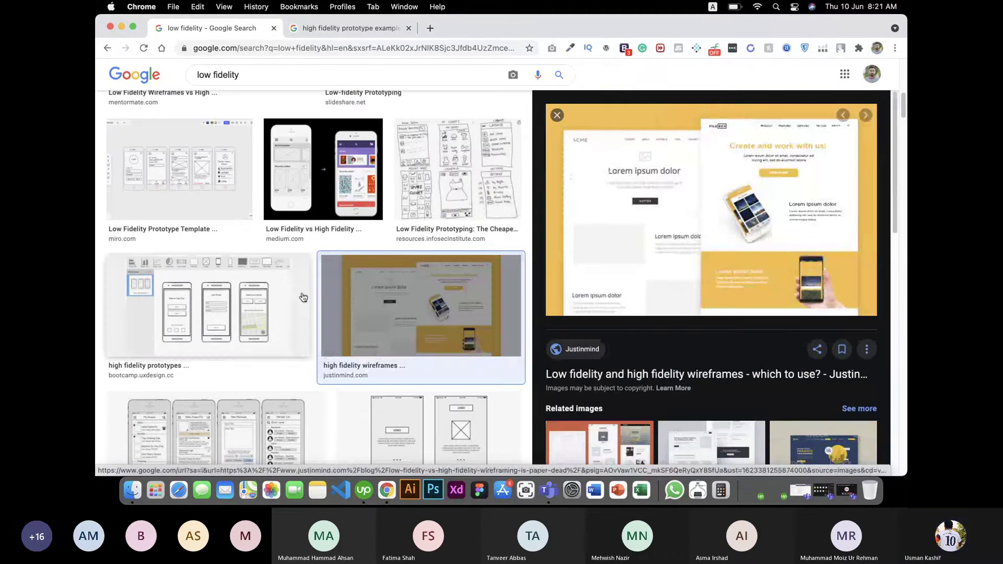
Step: Preview the Quora high-fidelity prototypes image and the Medium progression-of-a-screen image
scroll(313, 297, "down", 8)
scroll(334, 299, "down", 6)
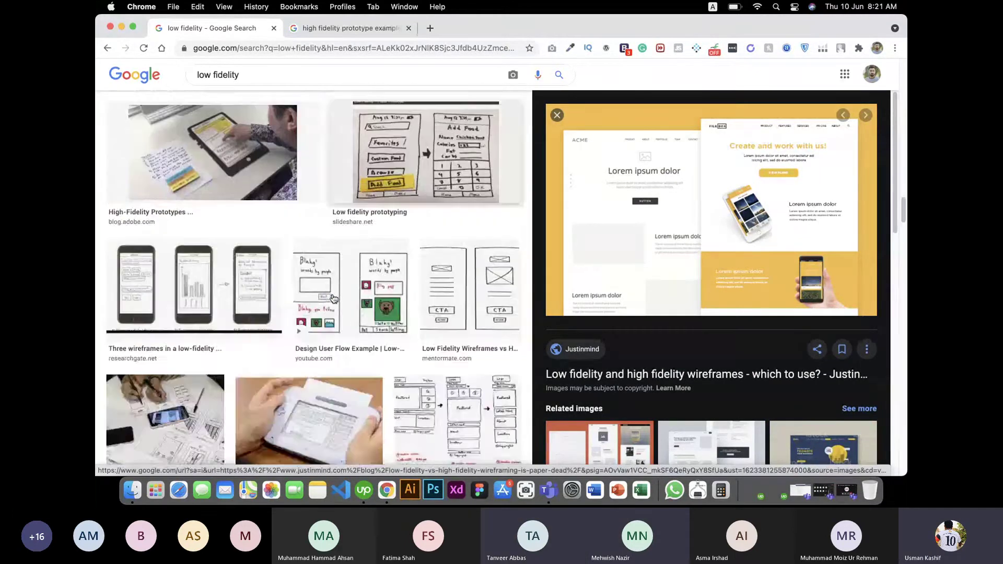
scroll(334, 299, "up", 4)
scroll(333, 299, "down", 2)
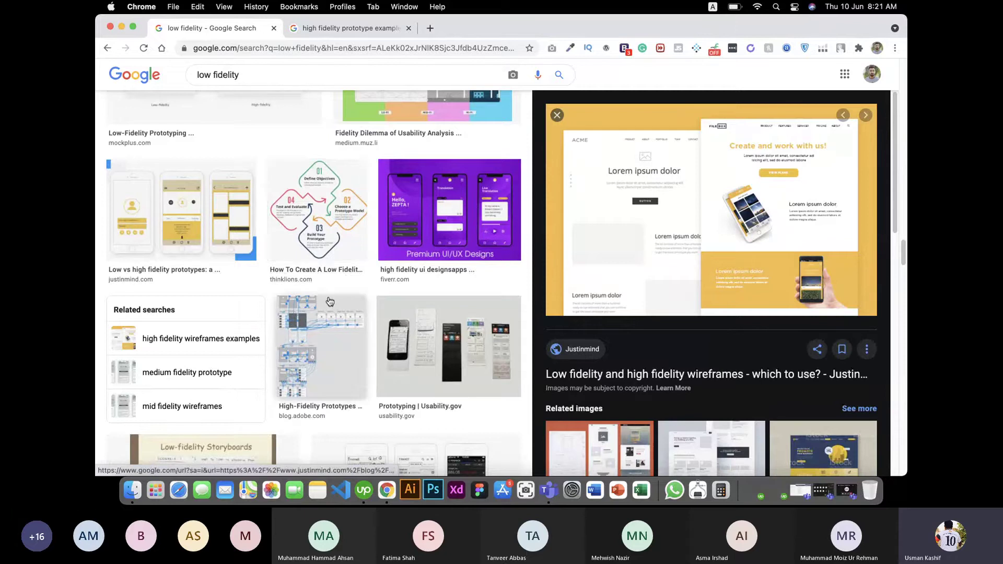
scroll(324, 307, "up", 4)
scroll(324, 306, "down", 10)
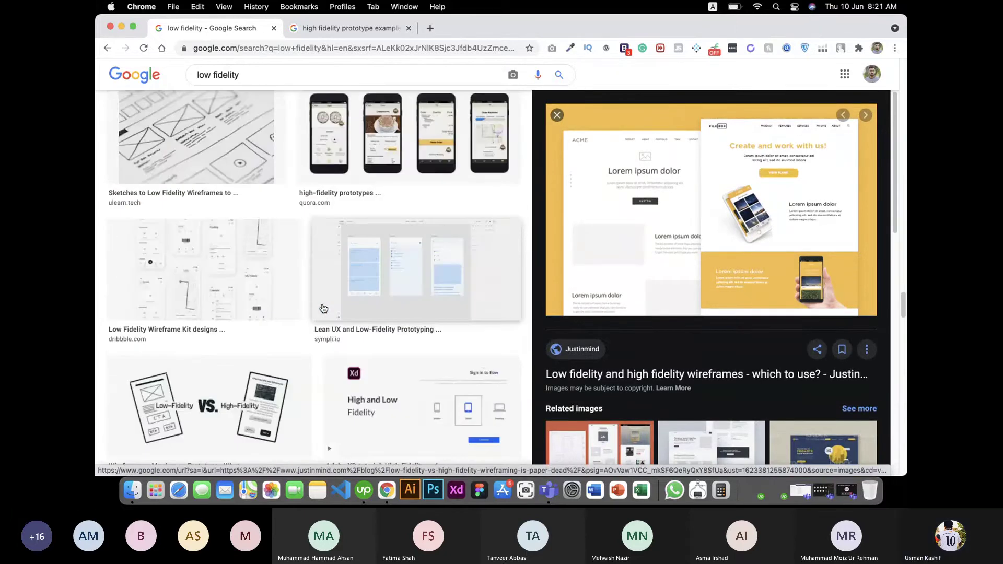
left_click(511, 153)
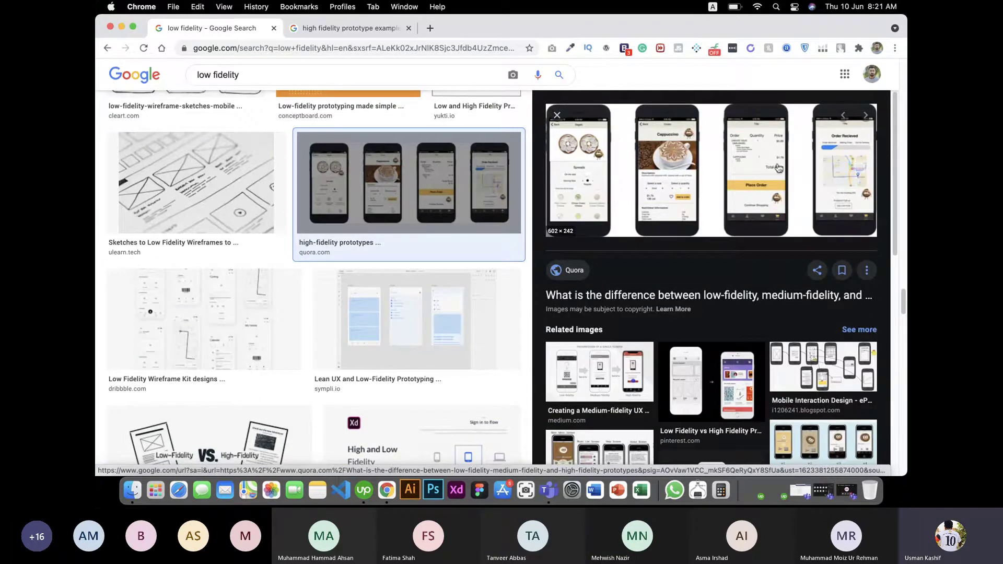
left_click(589, 384)
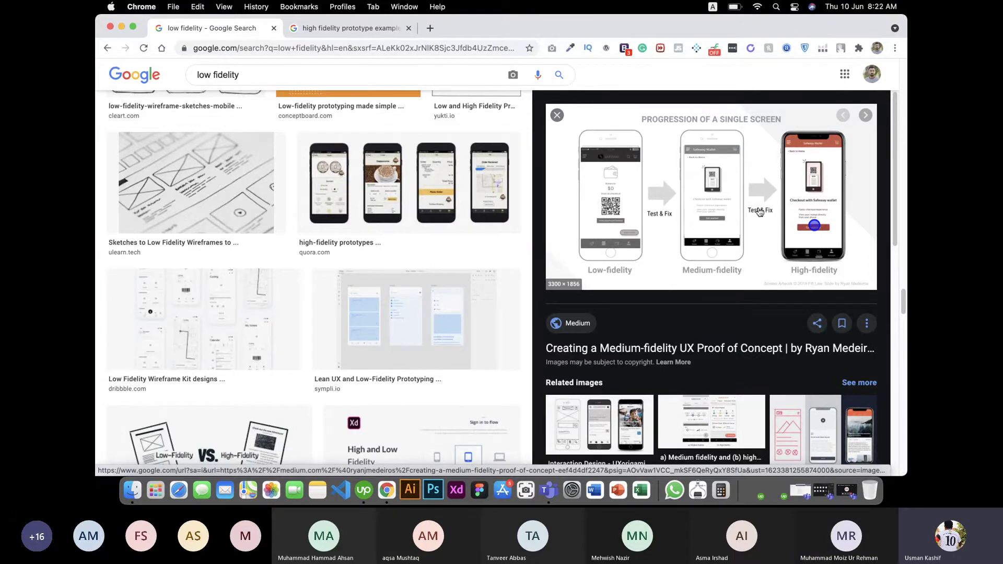
Step: Close the 'low fidelity' results tab and go to udemy in a new tab
left_click(273, 28)
left_click(294, 29)
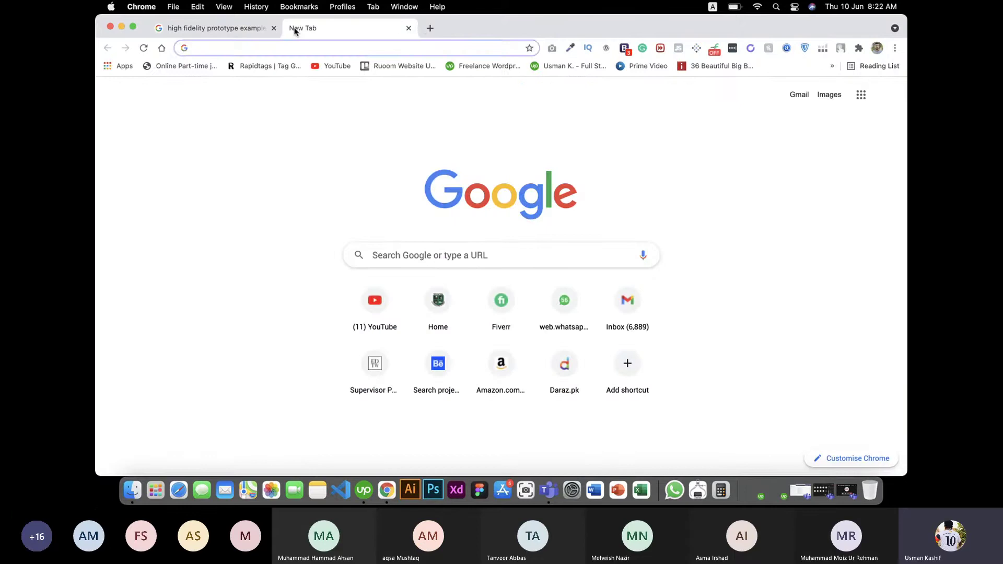
type("udemy")
key("Return")
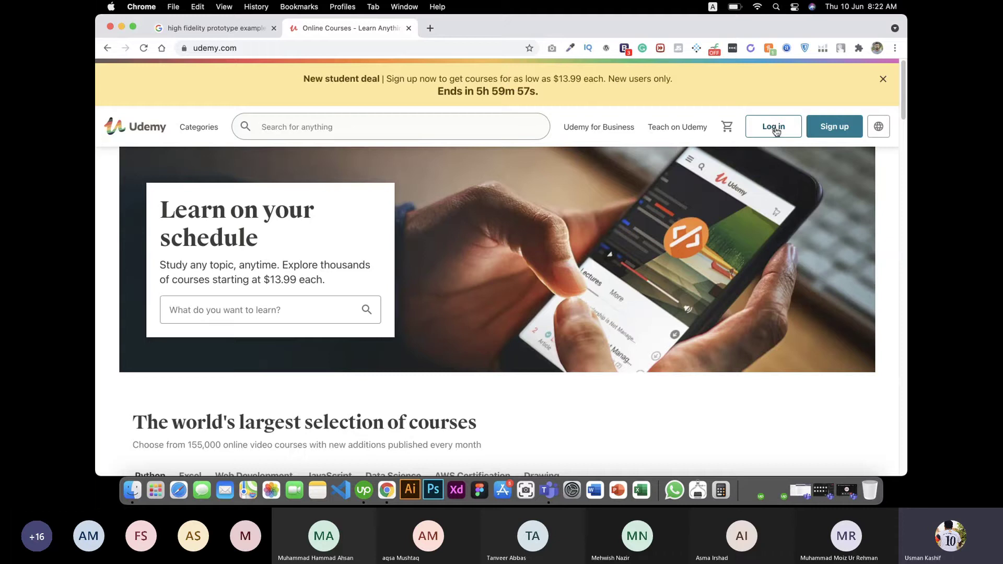
Step: Log in to Udemy with the other account's e-mail address and password
left_click(774, 129)
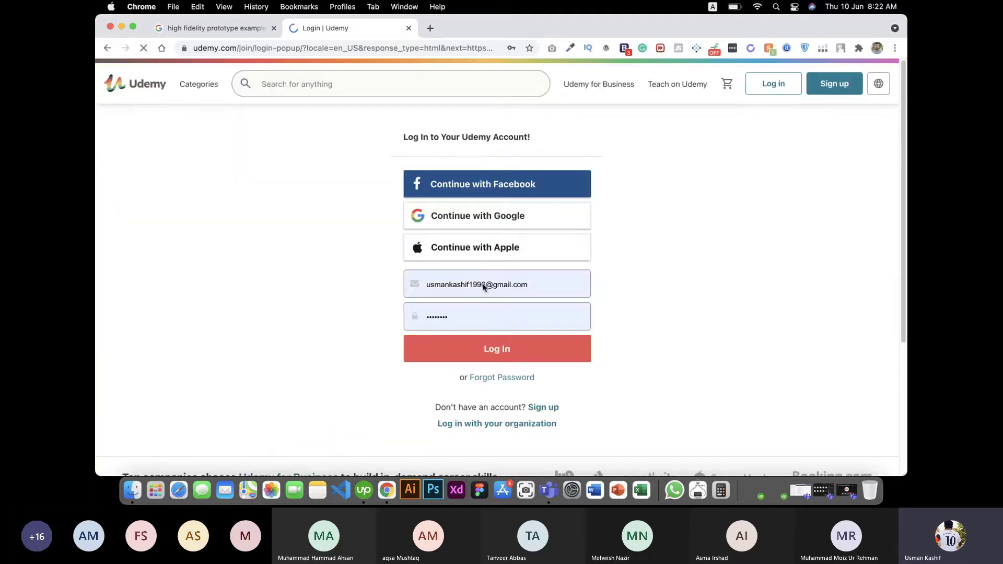
left_click(545, 289)
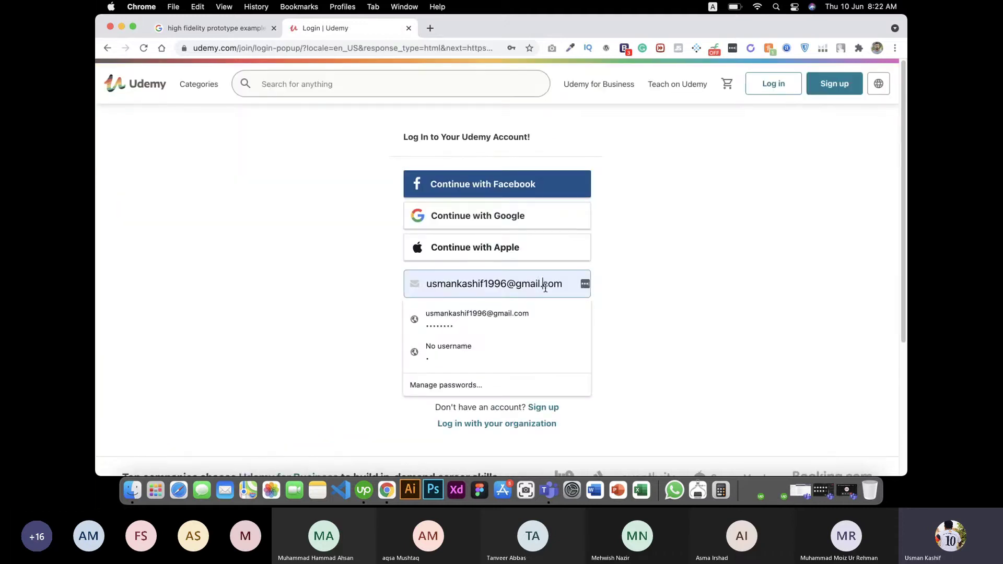
triple_click(545, 289)
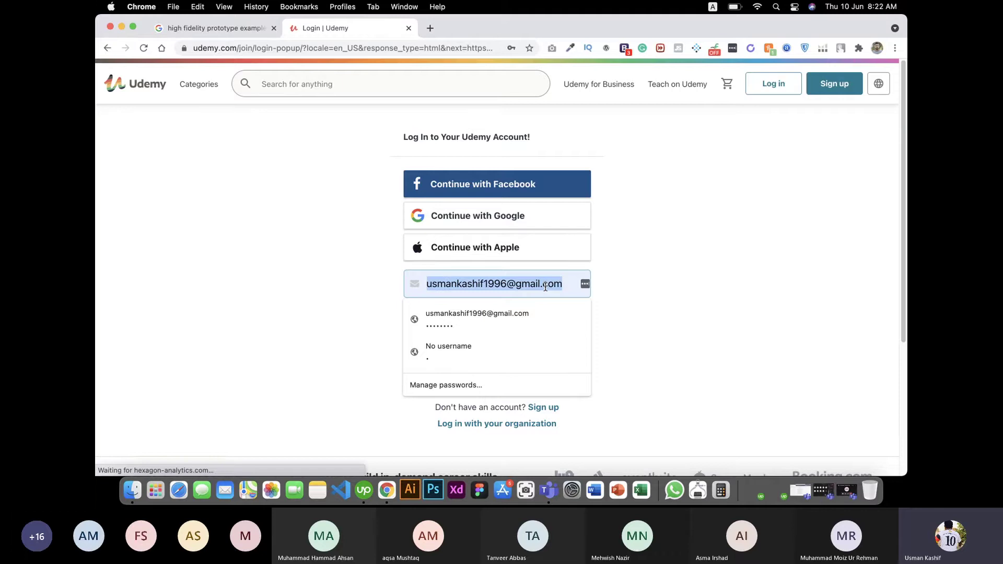
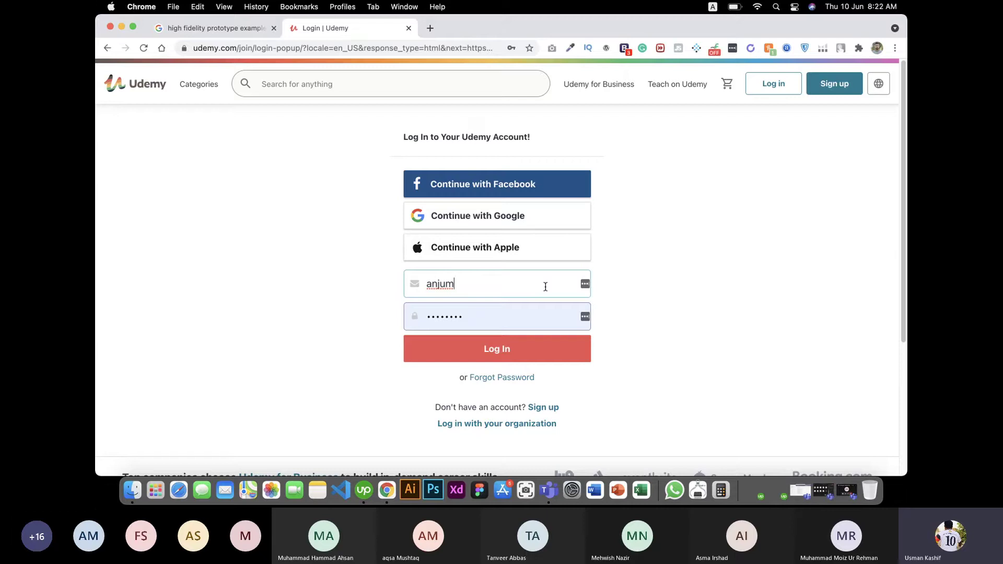
key("Tab")
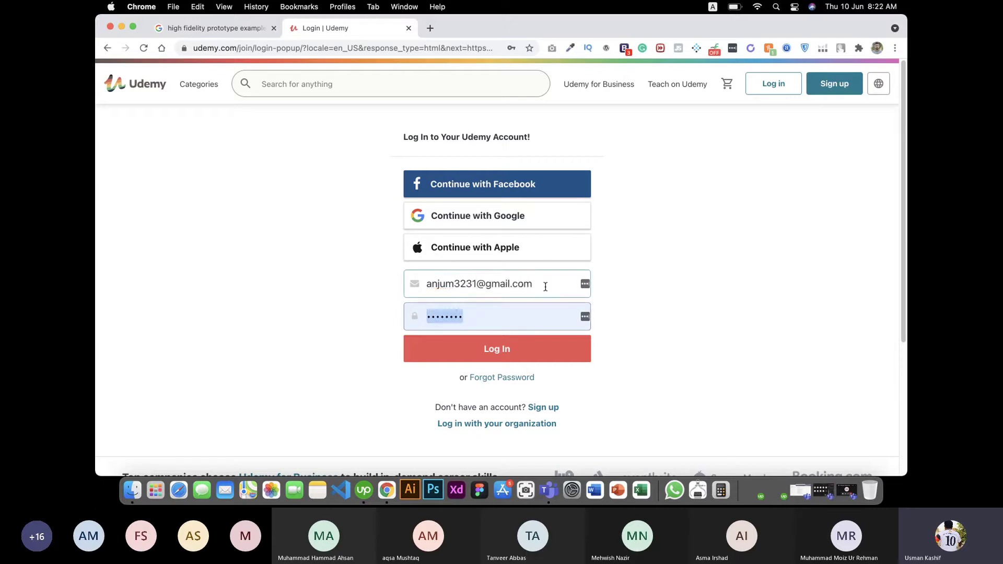
type("•")
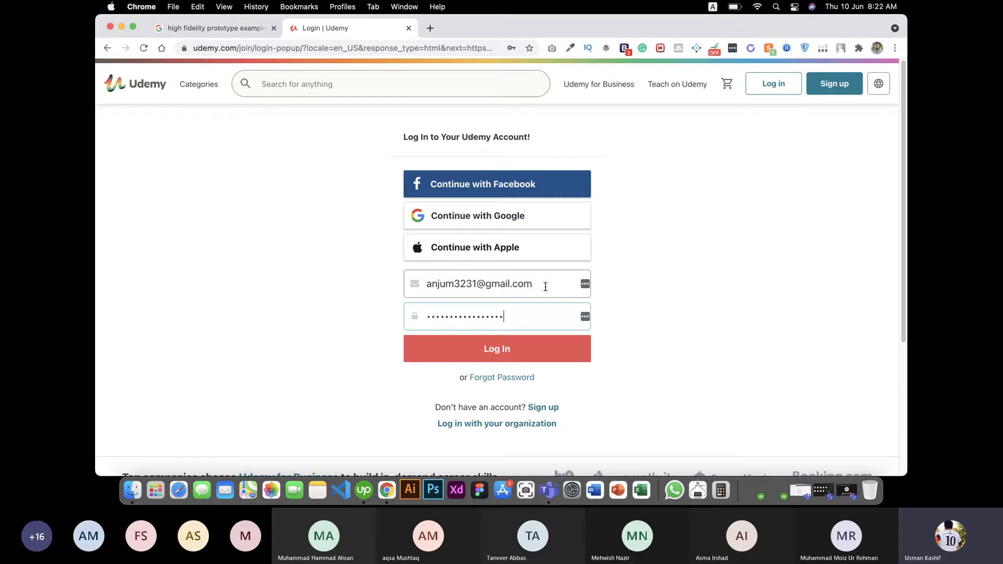
left_click(520, 349)
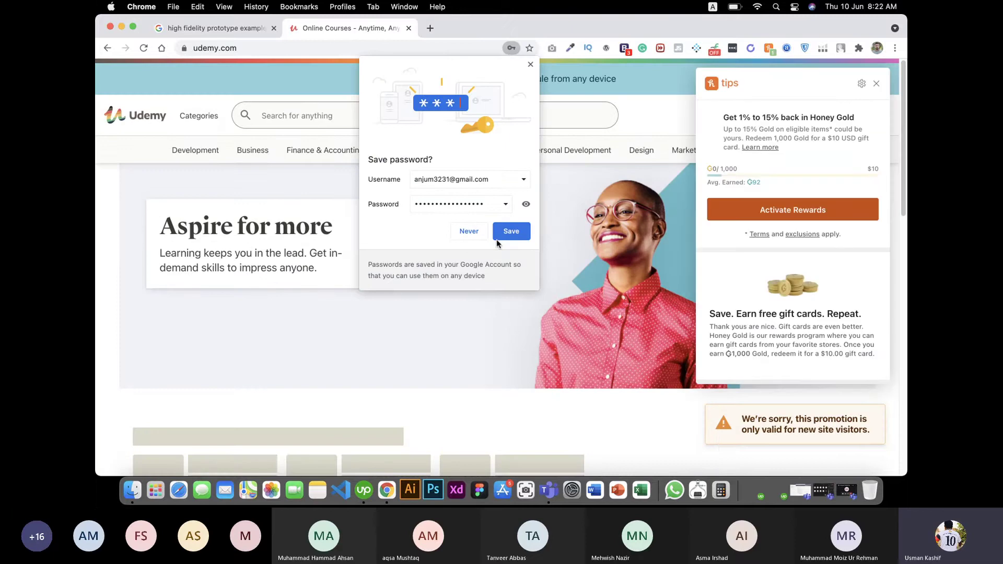
Step: Dismiss the save-password and Honey prompts, then search My learning for 'adobe xd'
left_click(497, 238)
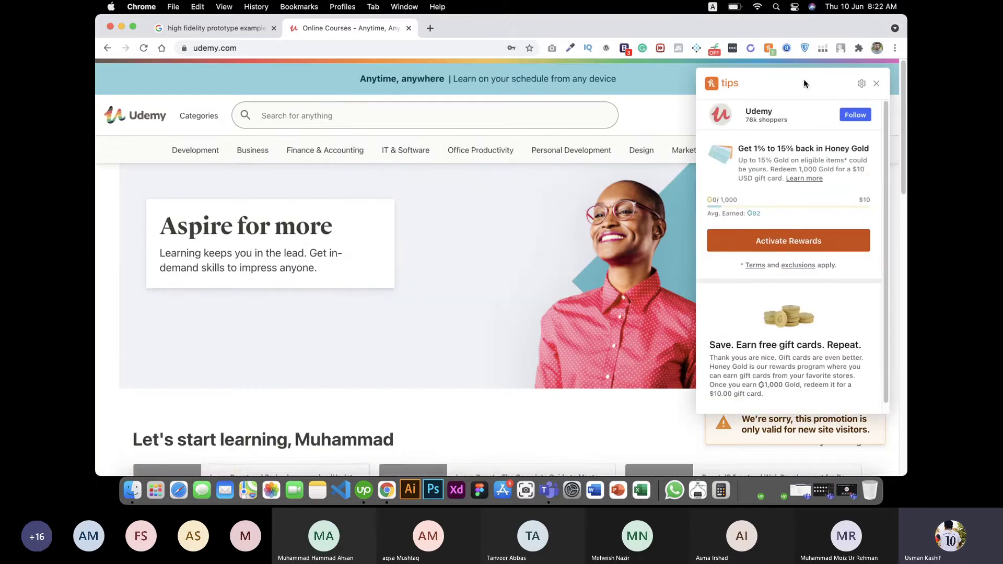
left_click(880, 85)
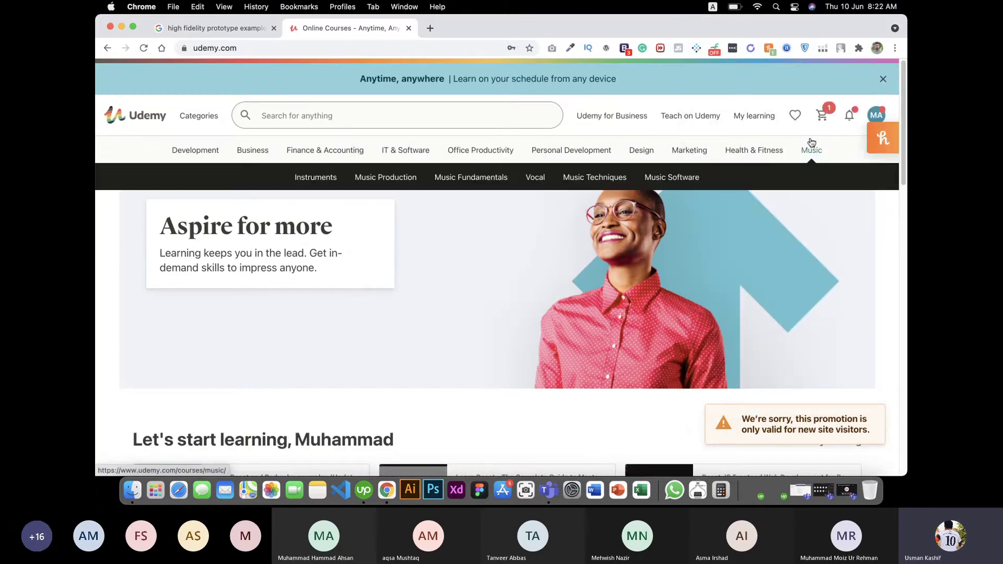
left_click(763, 118)
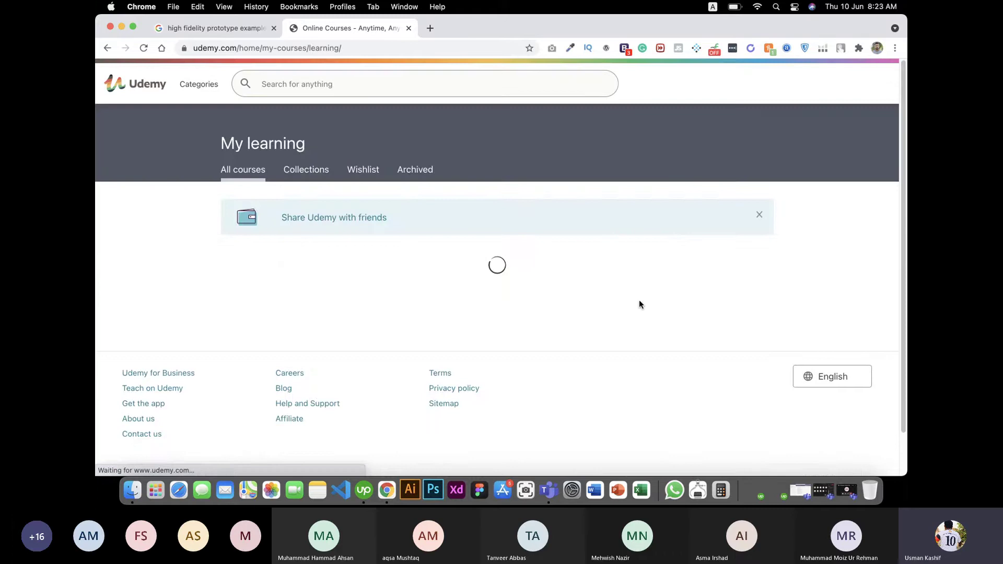
left_click(709, 286)
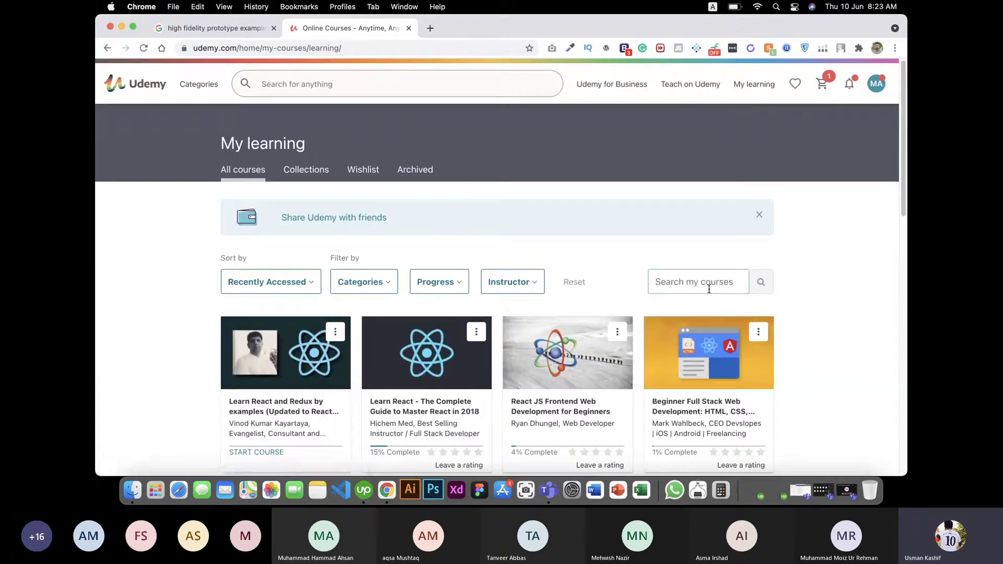
type("adobe ")
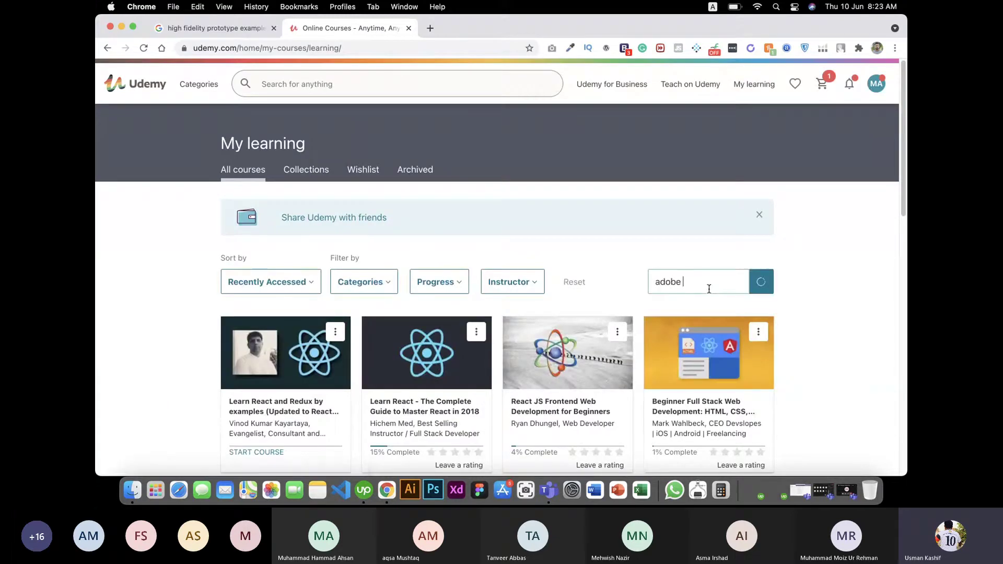
type("xd")
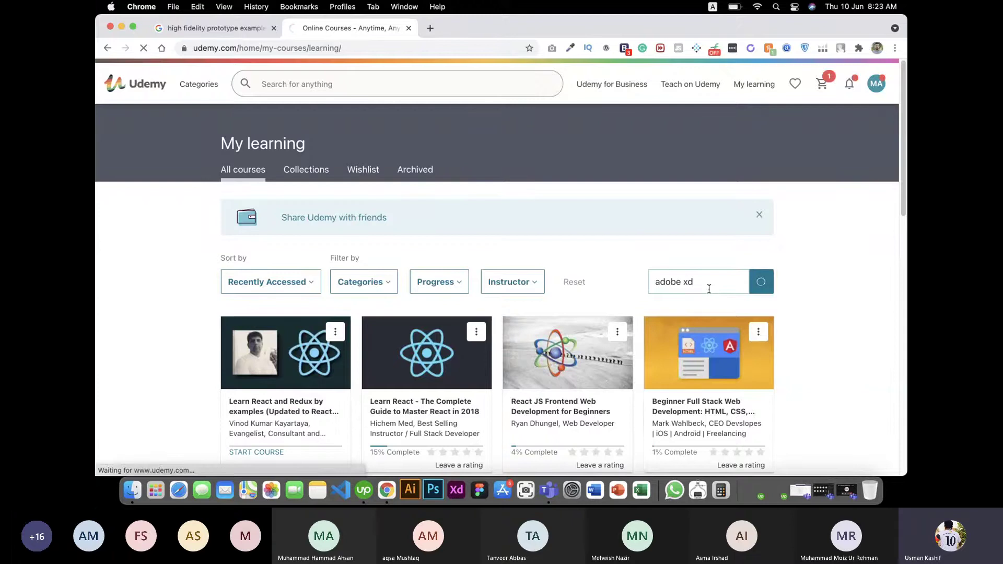
key("Return")
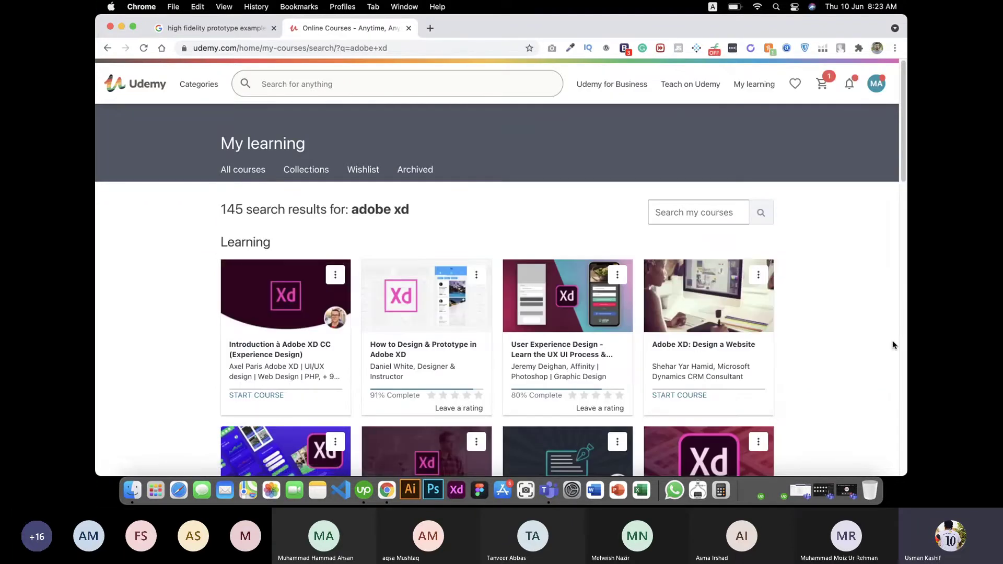
Step: Open the User Experience Design course and download lesson 5's UserPersonaProfile-02.jpg from Section 2
left_click(560, 358)
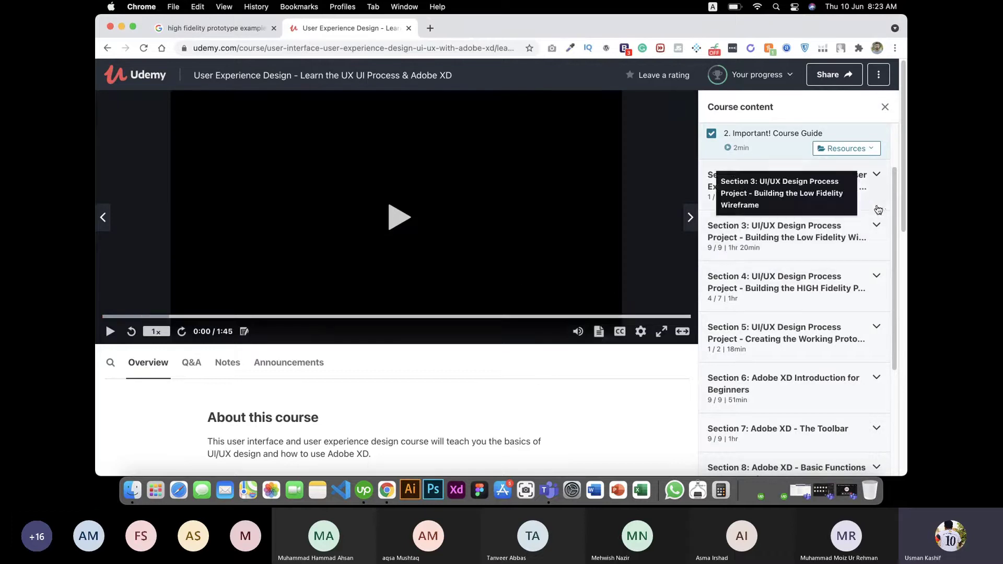
left_click(870, 150)
left_click(870, 150)
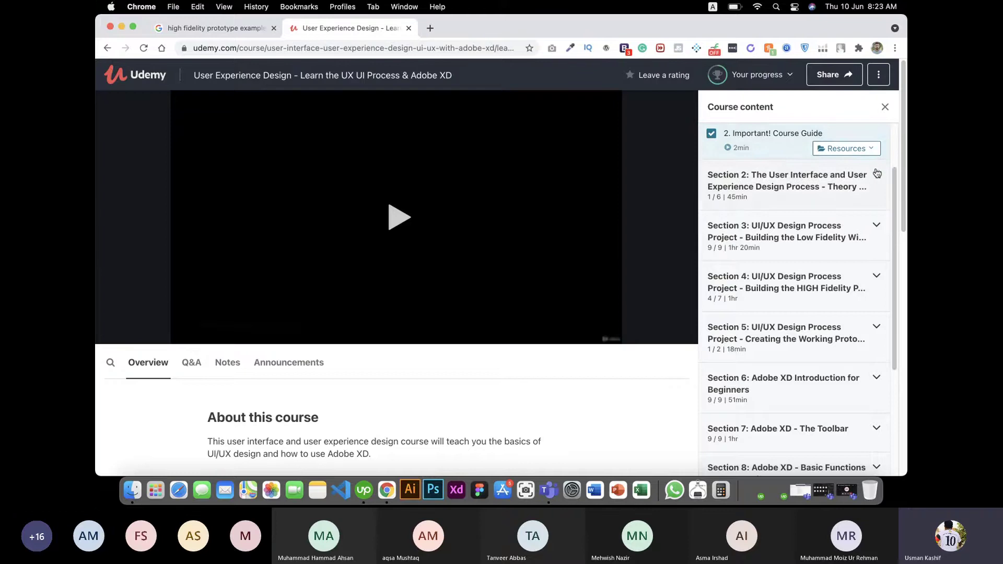
left_click(871, 194)
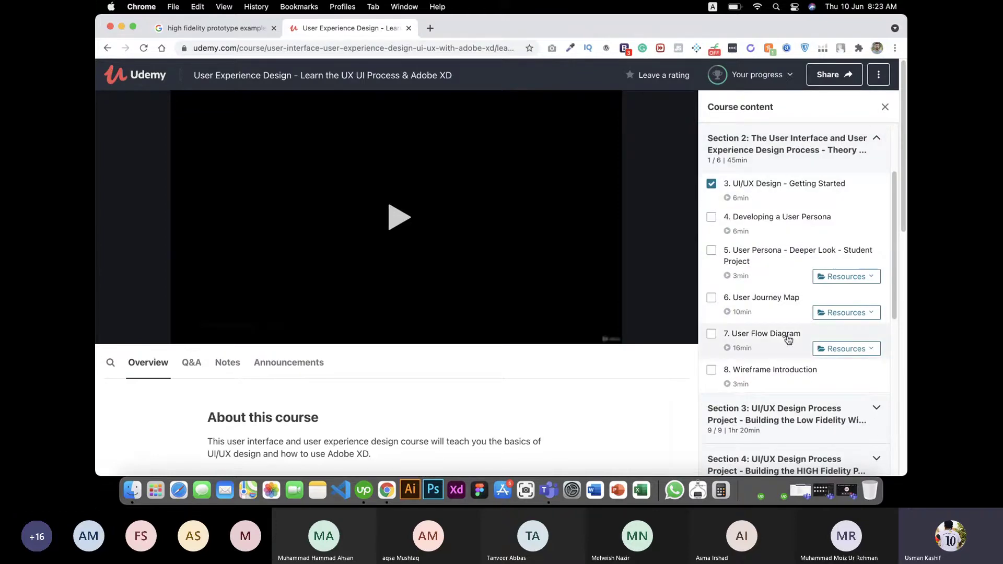
left_click(847, 277)
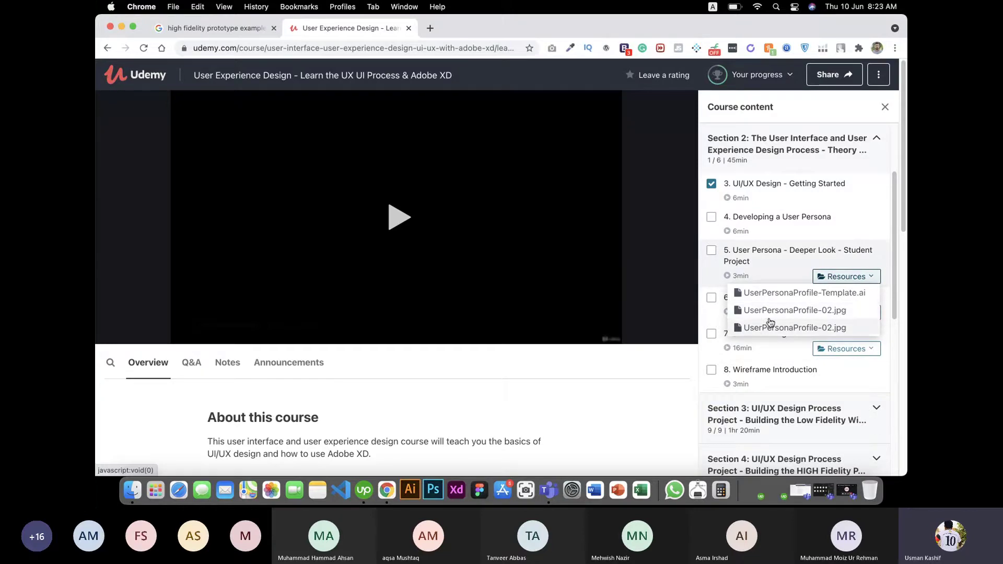
left_click(812, 317)
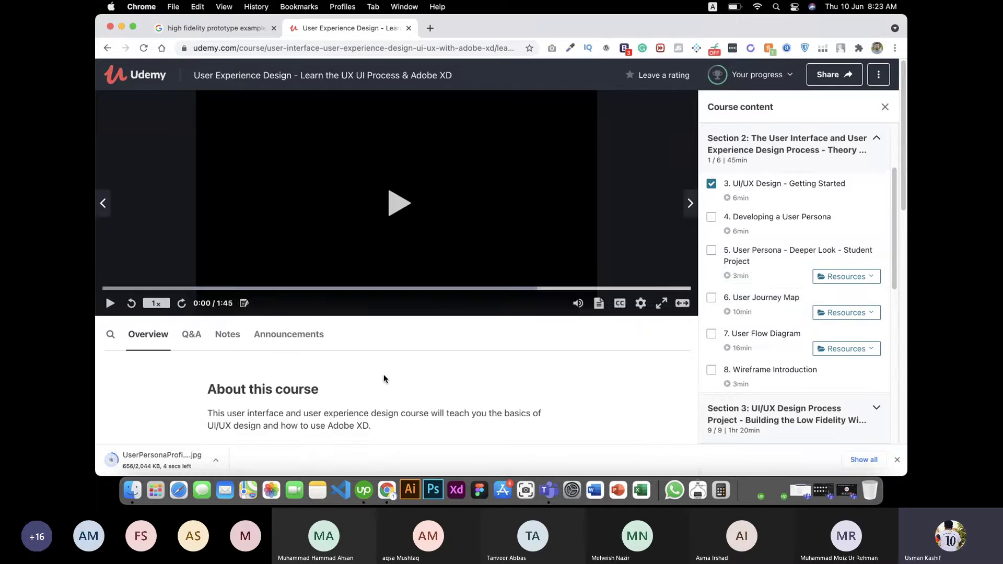
Step: Open UserPersonaProfile-02.jpg in Preview and highlight each Detailed Story paragraph in turn
left_click(175, 461)
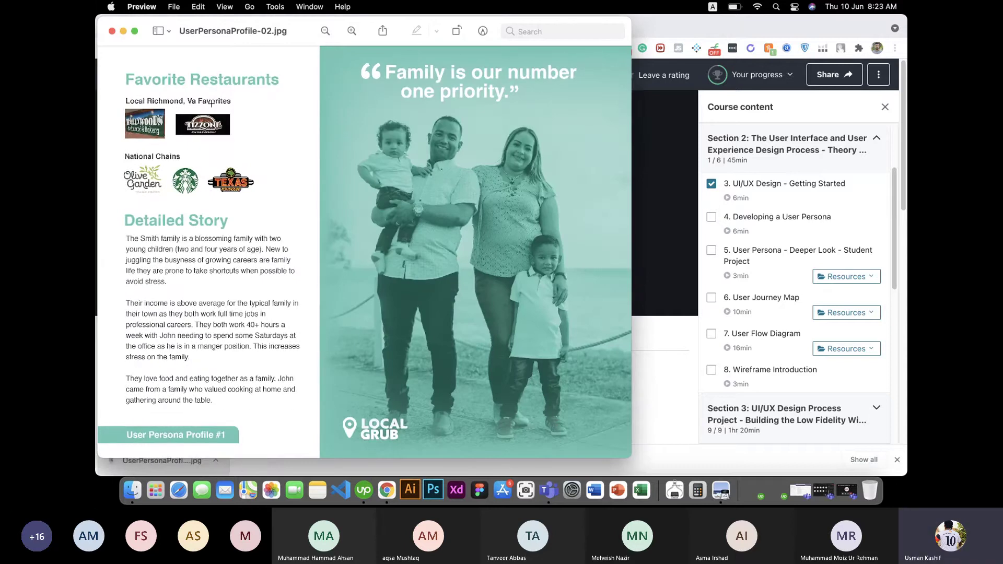
left_click_drag(301, 26, 386, 39)
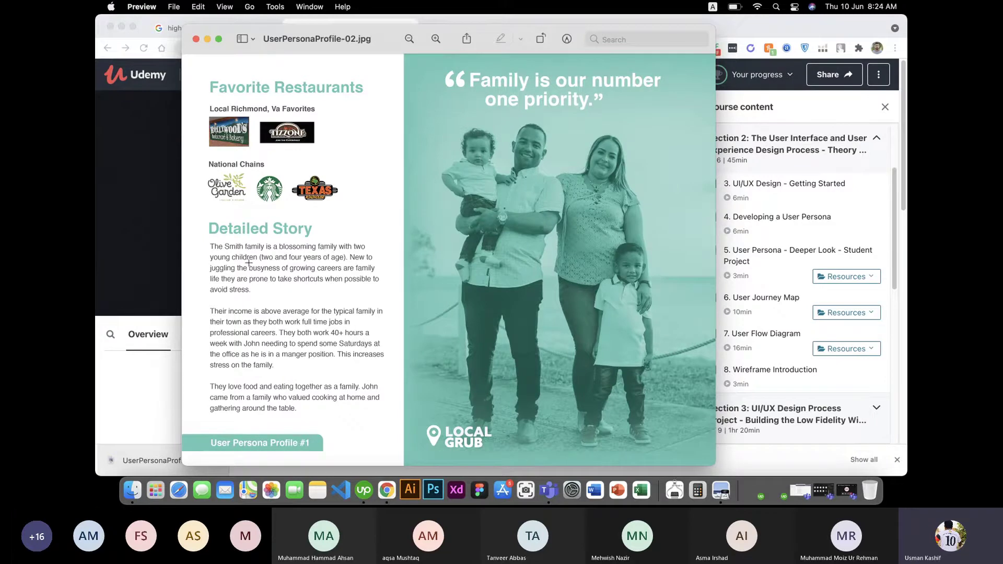
left_click_drag(210, 246, 277, 295)
left_click(262, 291)
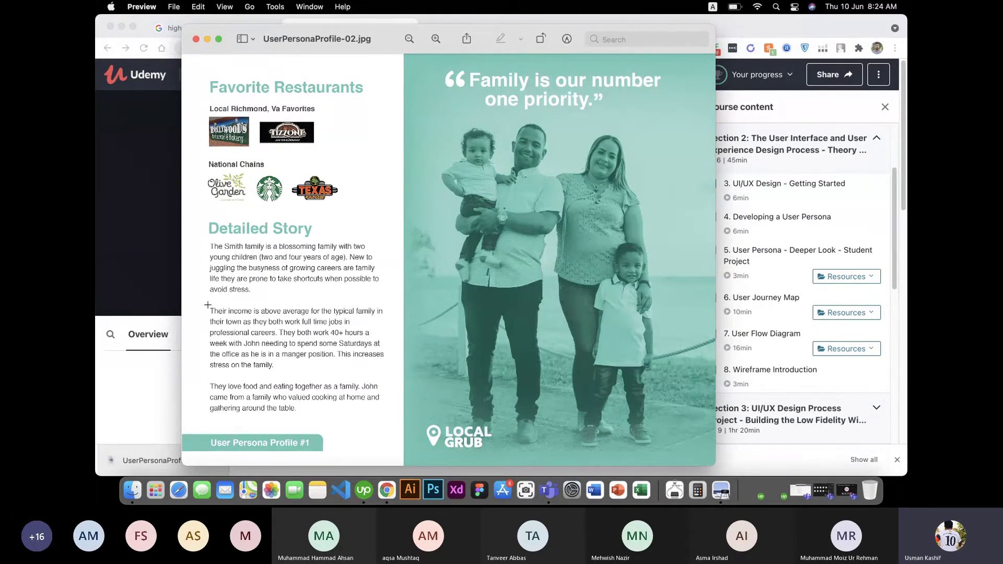
left_click_drag(208, 304, 392, 369)
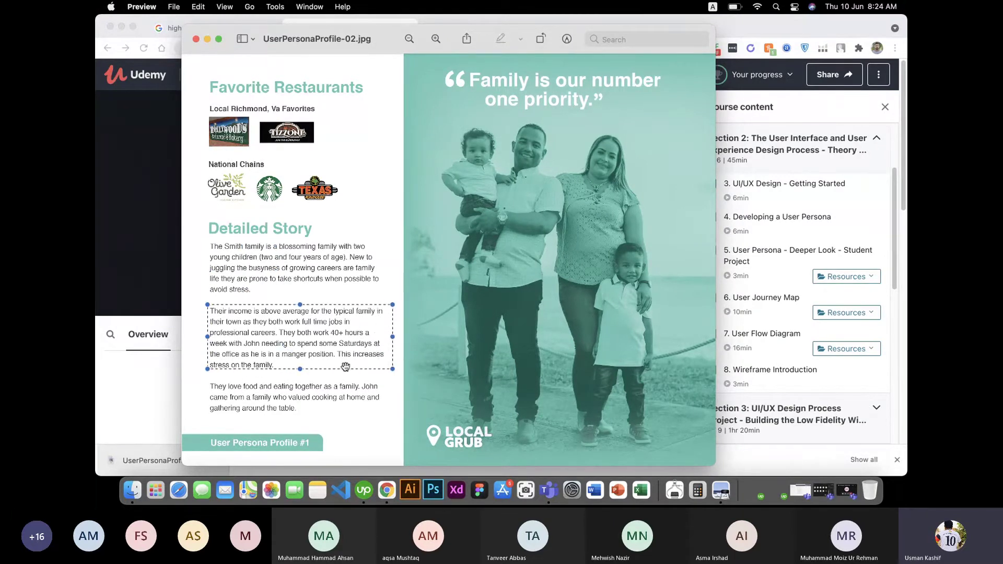
left_click(335, 339)
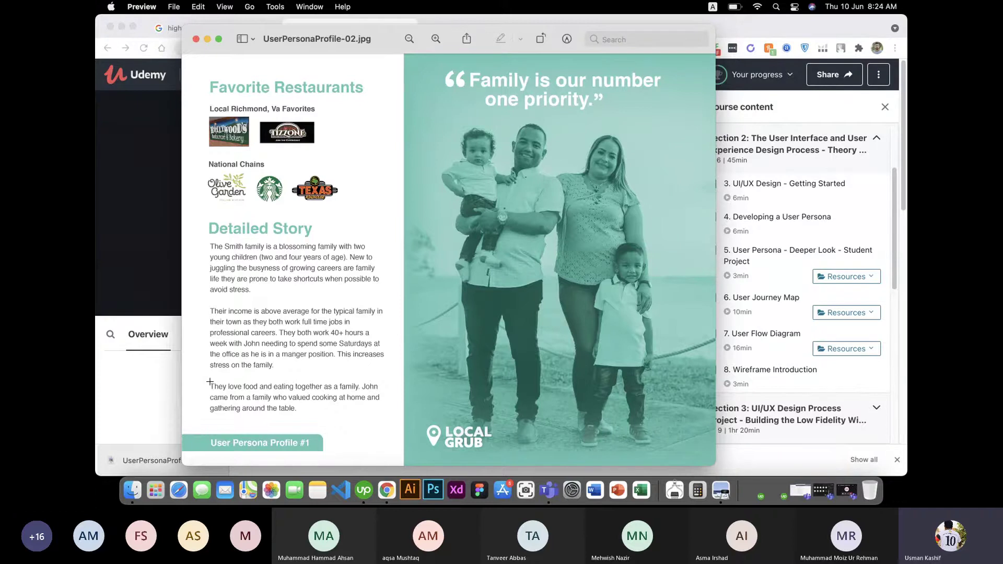
left_click_drag(209, 382, 382, 417)
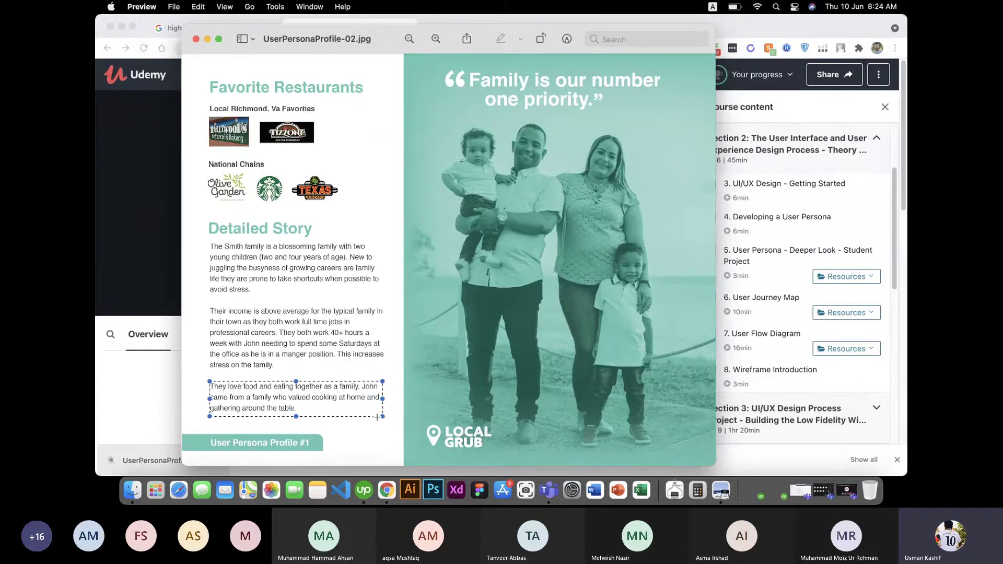
left_click(377, 417)
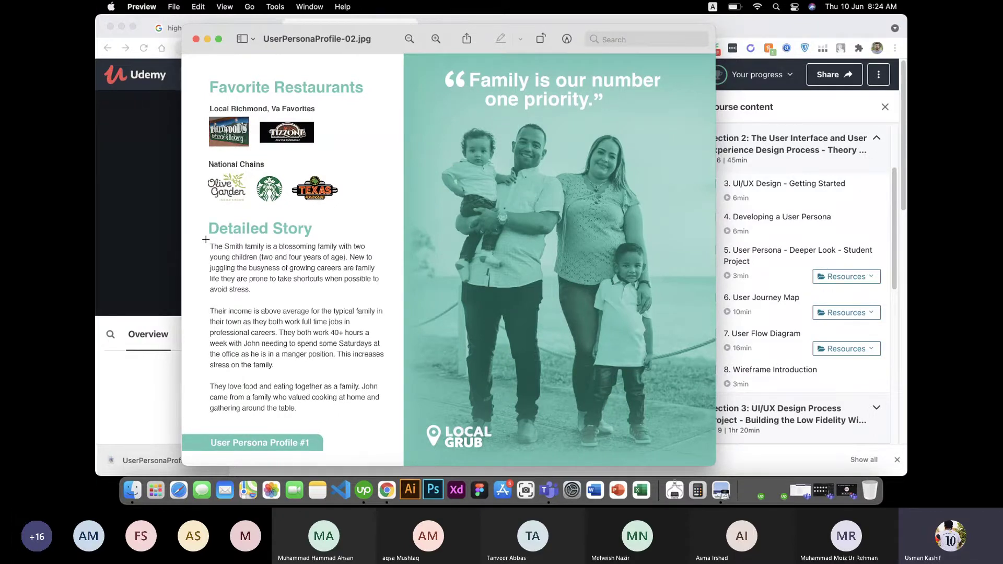
left_click_drag(205, 239, 393, 302)
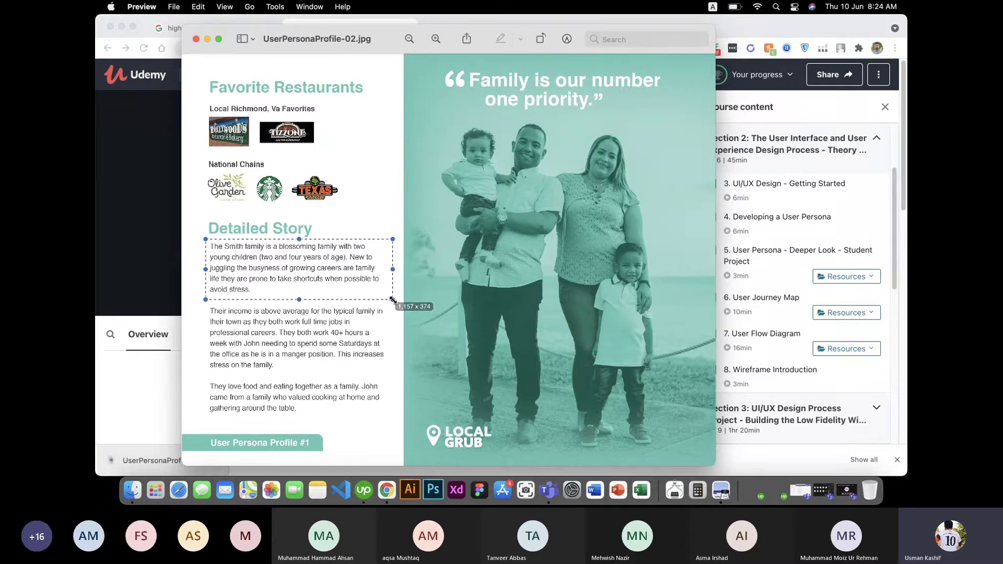
key("Escape")
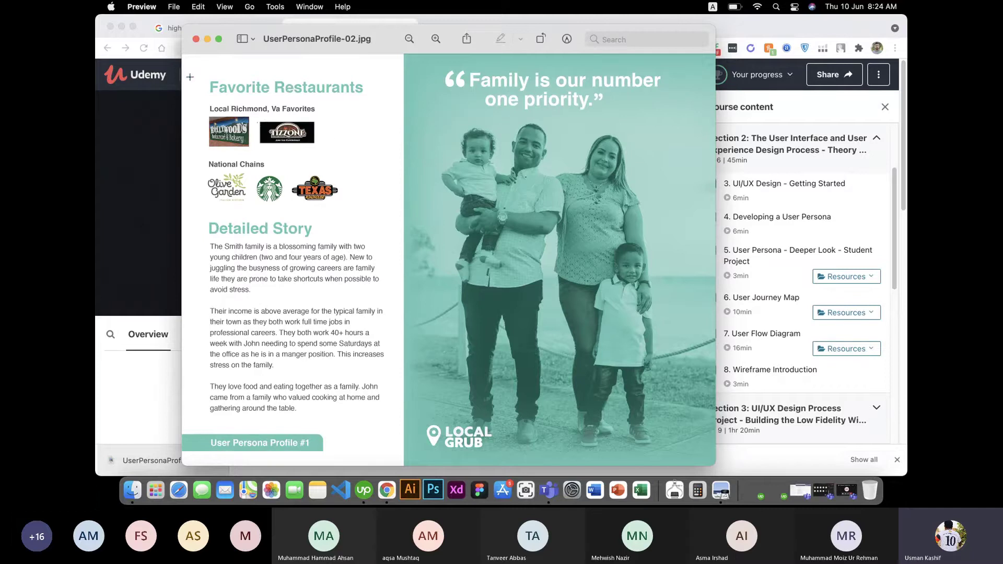
Step: Close the persona image, then download and open lesson 6's UserJourneyMap-Class.jpg
left_click(196, 39)
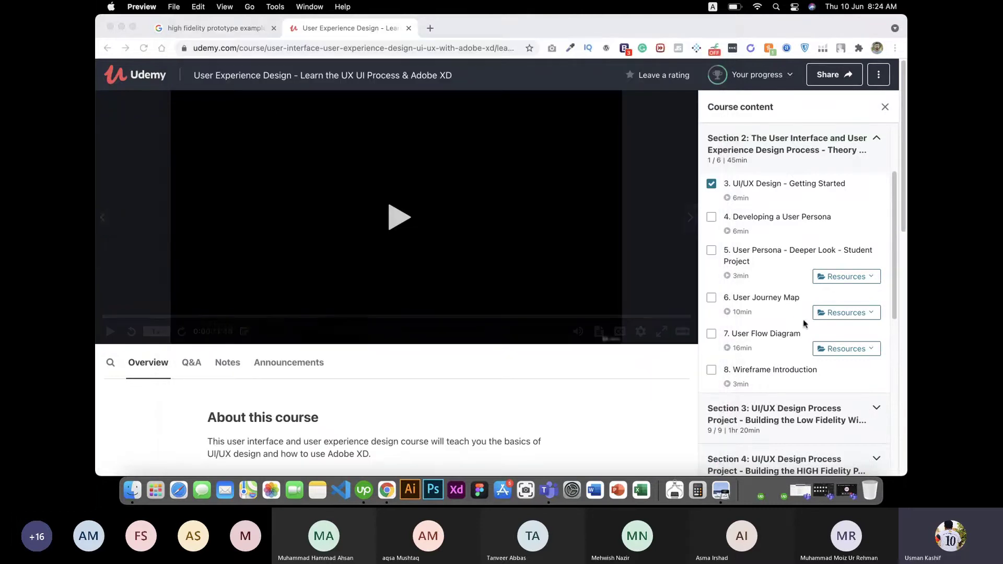
left_click(852, 313)
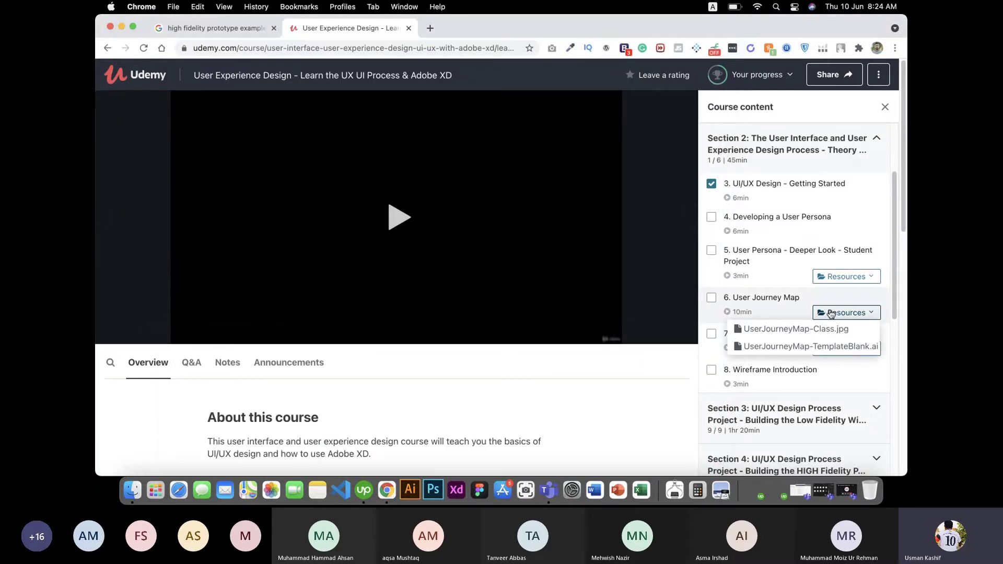
left_click(816, 330)
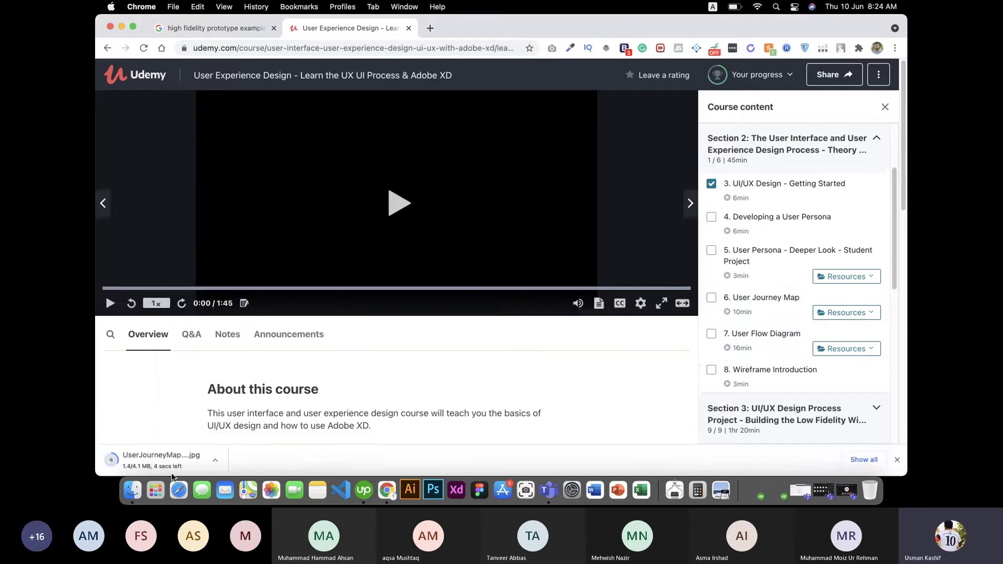
left_click(160, 462)
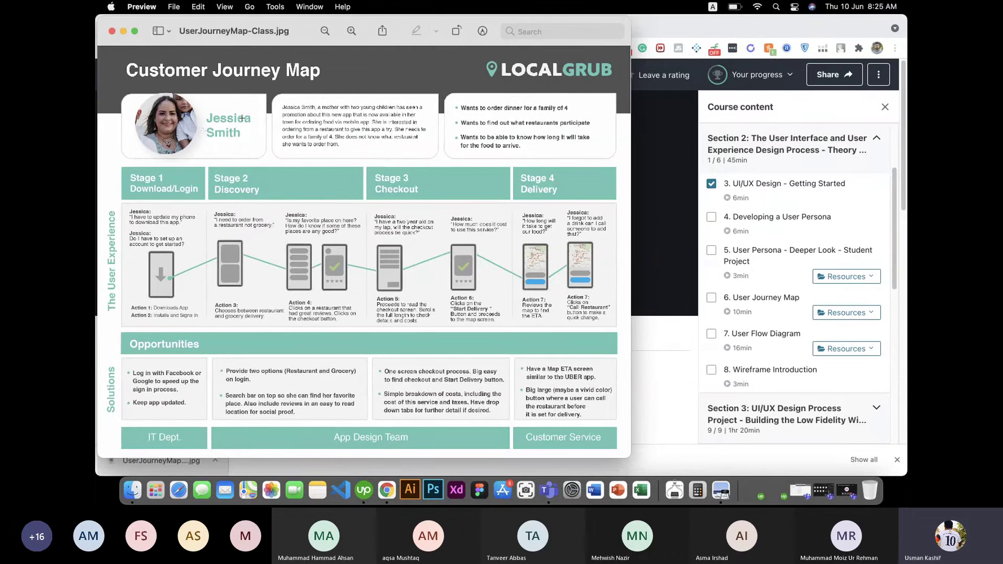
Step: Mark out the goals card, stage headers and action screens, then close the journey map
left_click_drag(453, 99, 598, 156)
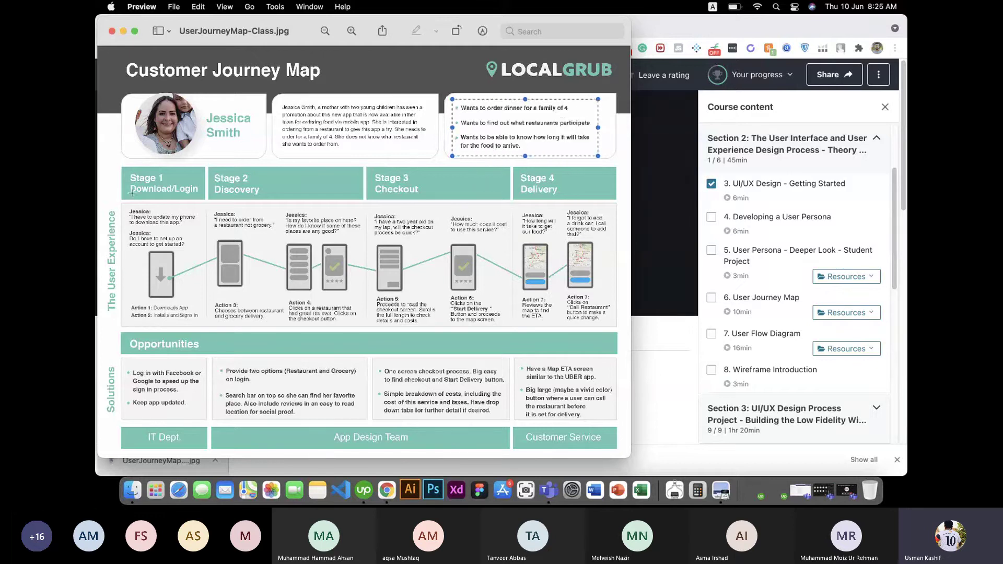
left_click_drag(129, 172, 209, 201)
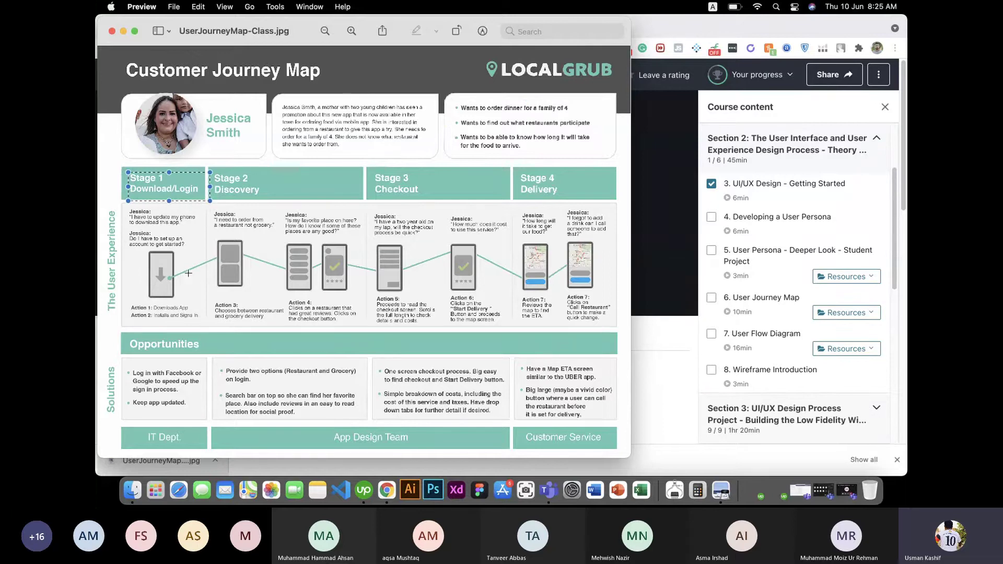
left_click_drag(222, 174, 277, 201)
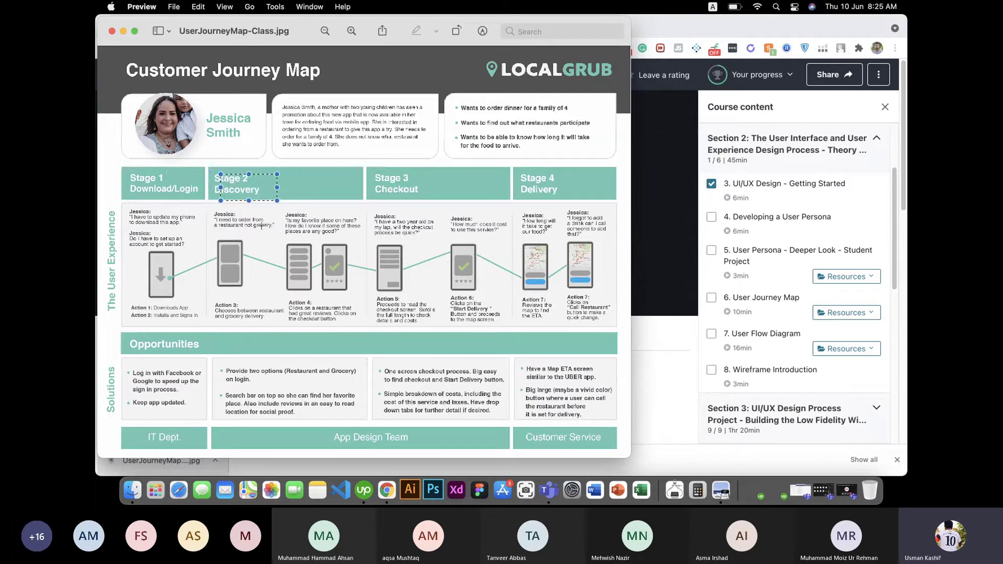
left_click_drag(291, 218, 355, 297)
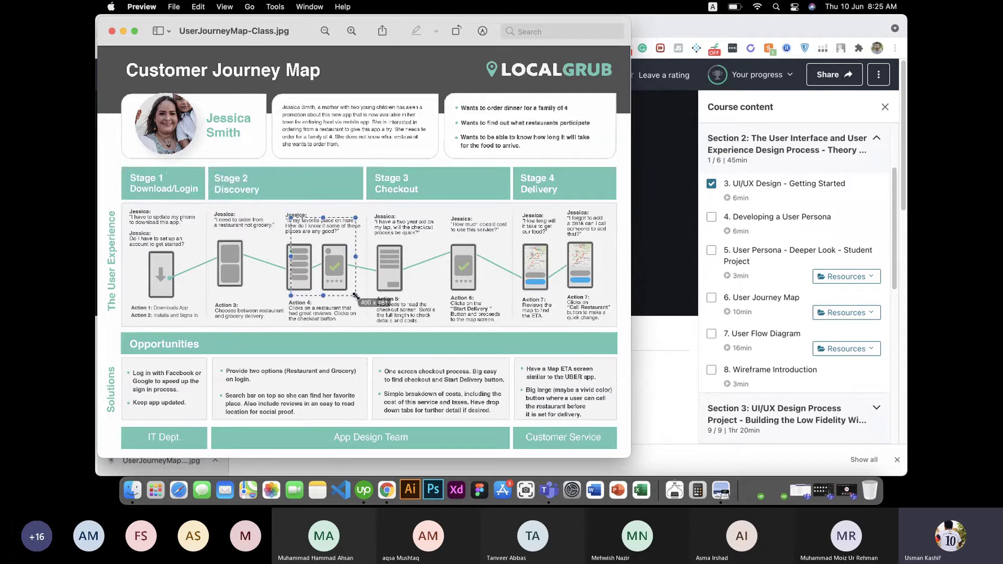
left_click_drag(385, 208, 488, 312)
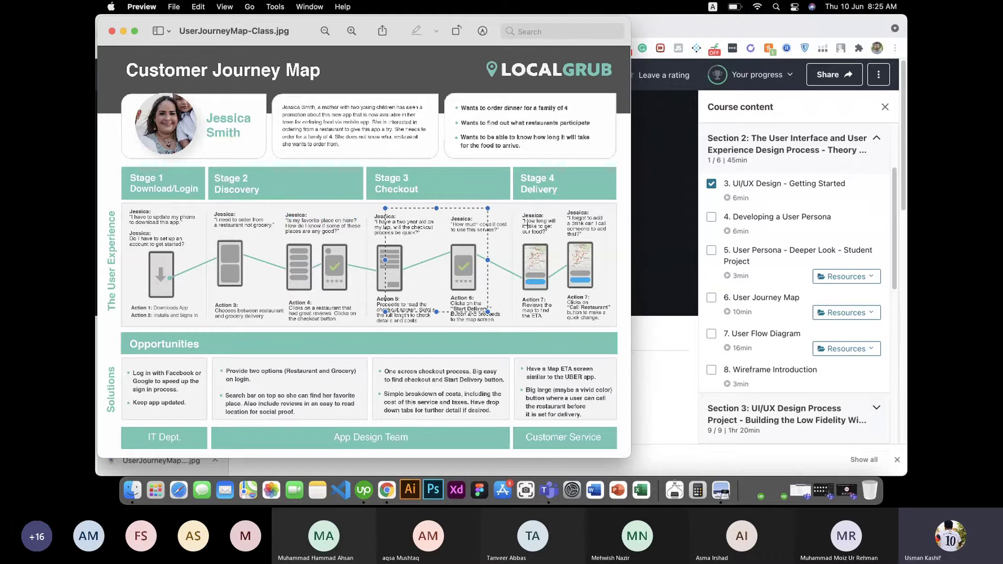
left_click_drag(523, 209, 602, 318)
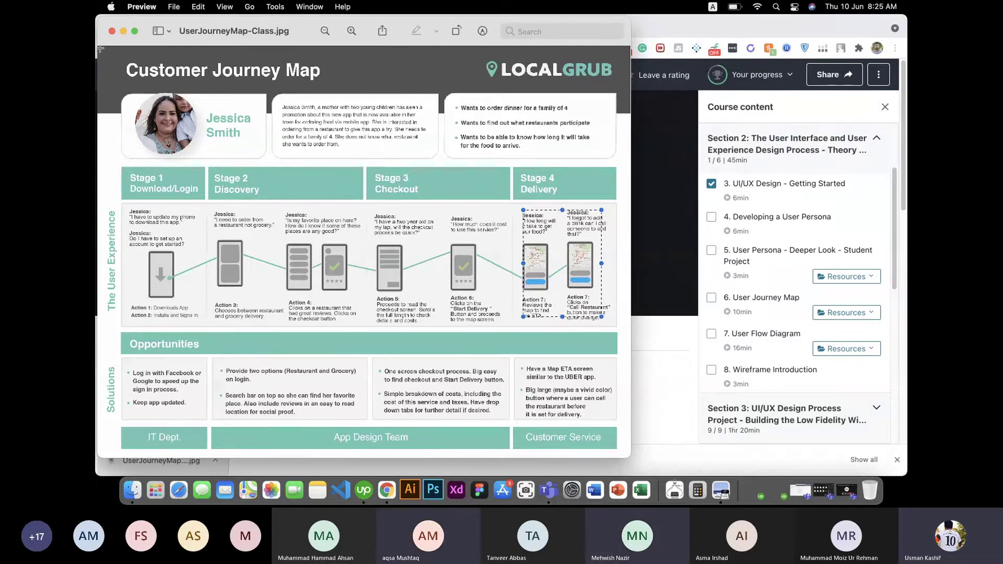
key("super+w")
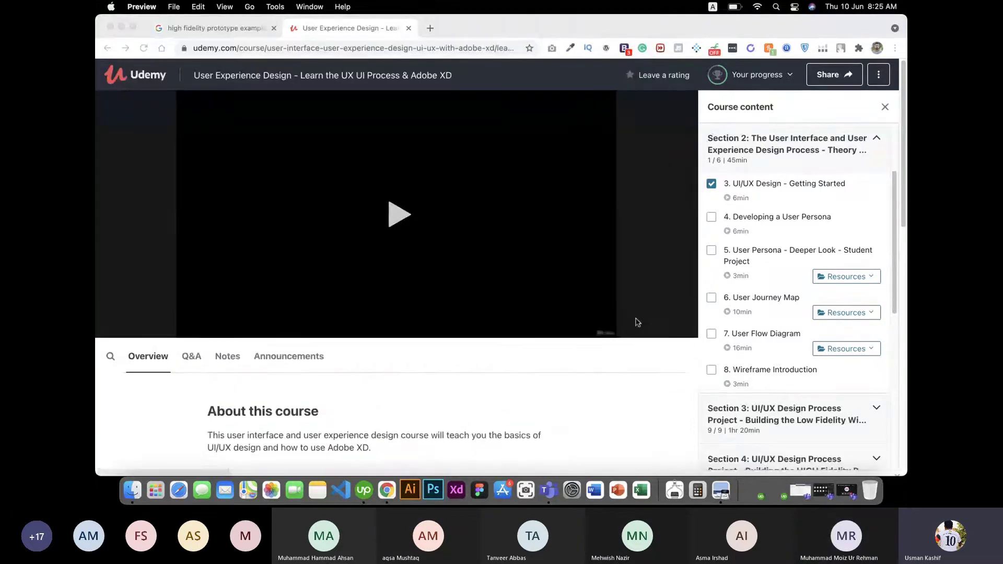
Step: Download UserFlow.pdf from lesson 7 User Flow Diagram's resources and open it in a new tab
left_click(852, 355)
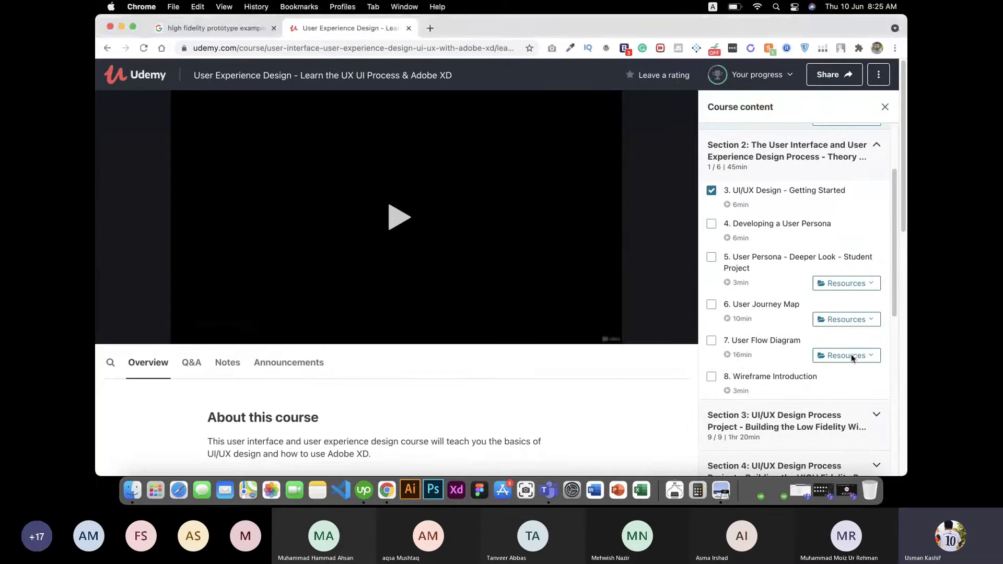
left_click(851, 356)
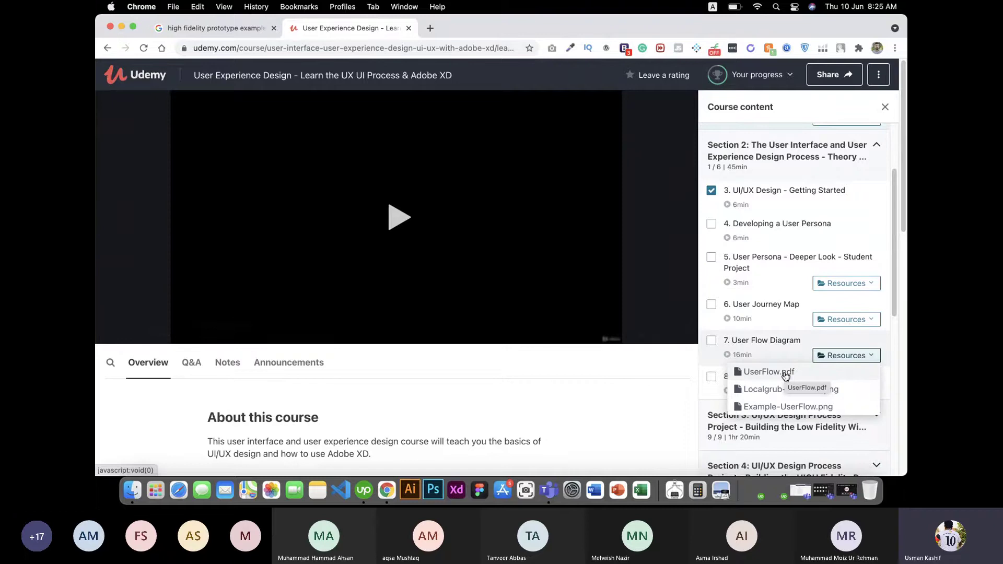
left_click(784, 374)
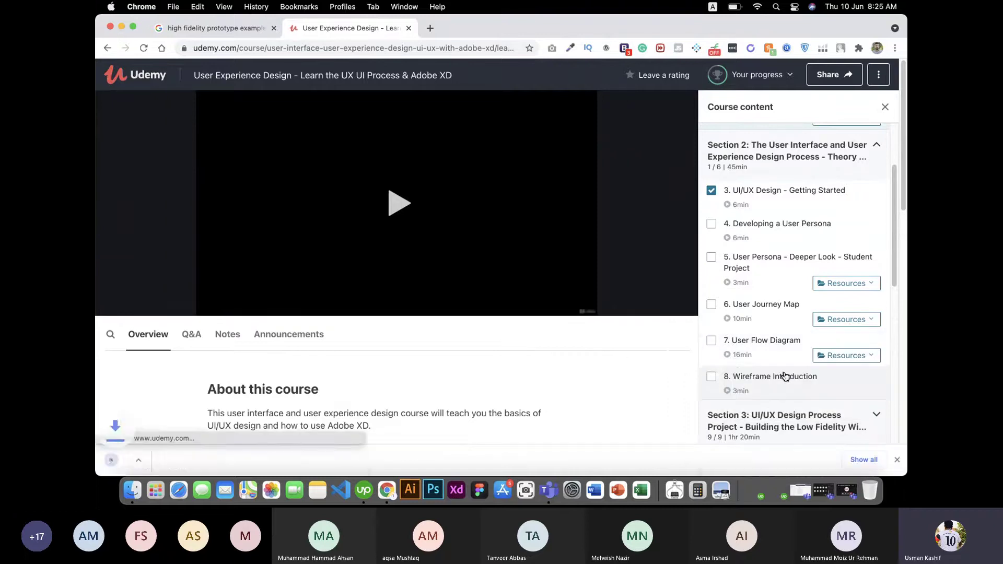
left_click(157, 459)
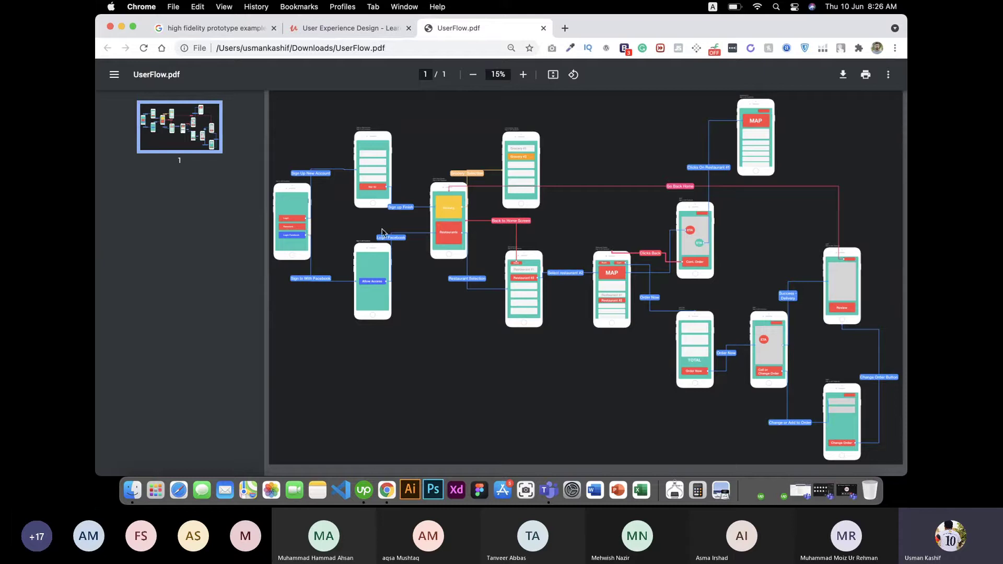
Step: Zoom the PDF to 33% and scroll through the sign-up, Facebook login and Grocery/Restaurants home screens
key("super+equal")
key("super+equal")
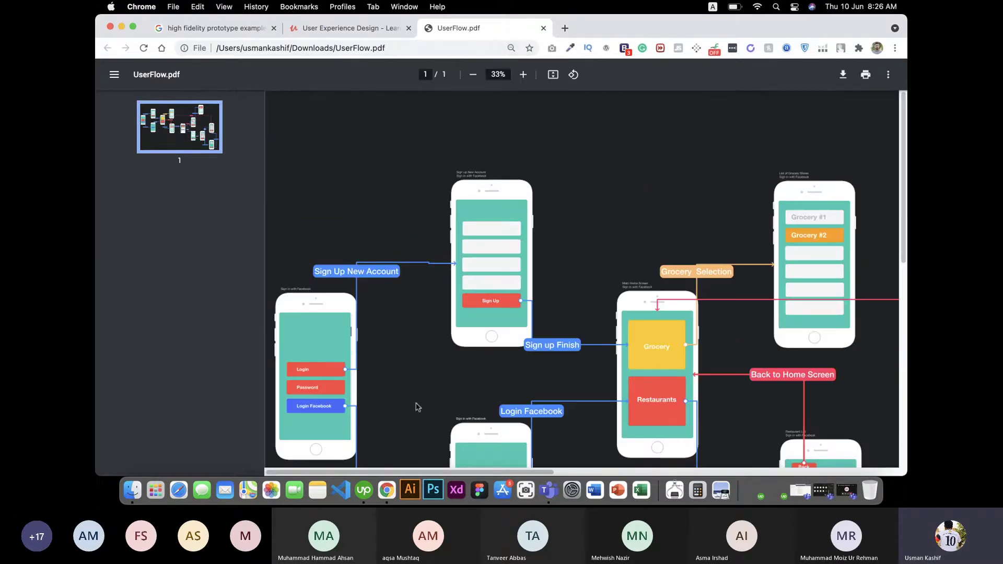
scroll(544, 296, "down", 10)
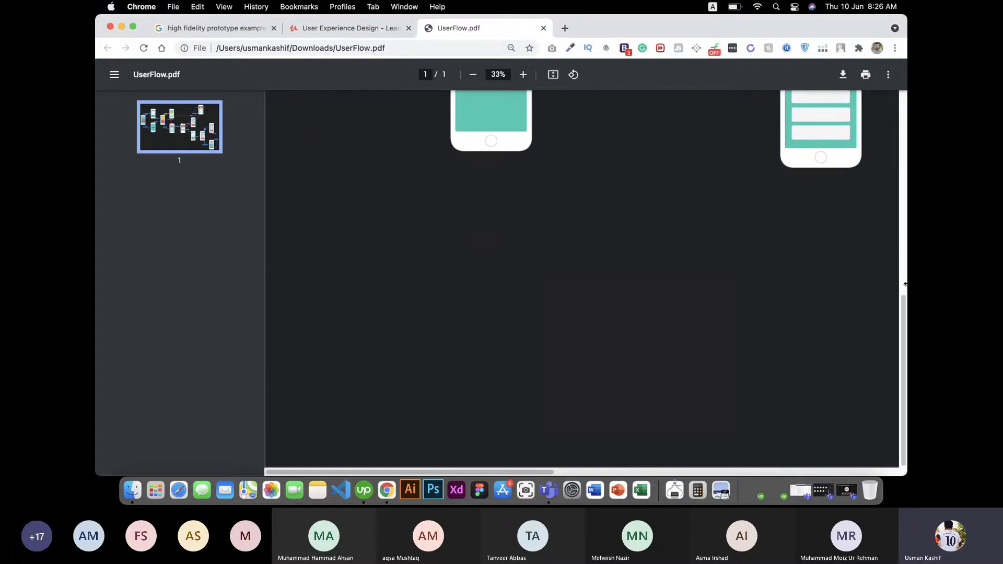
scroll(330, 253, "up", 8)
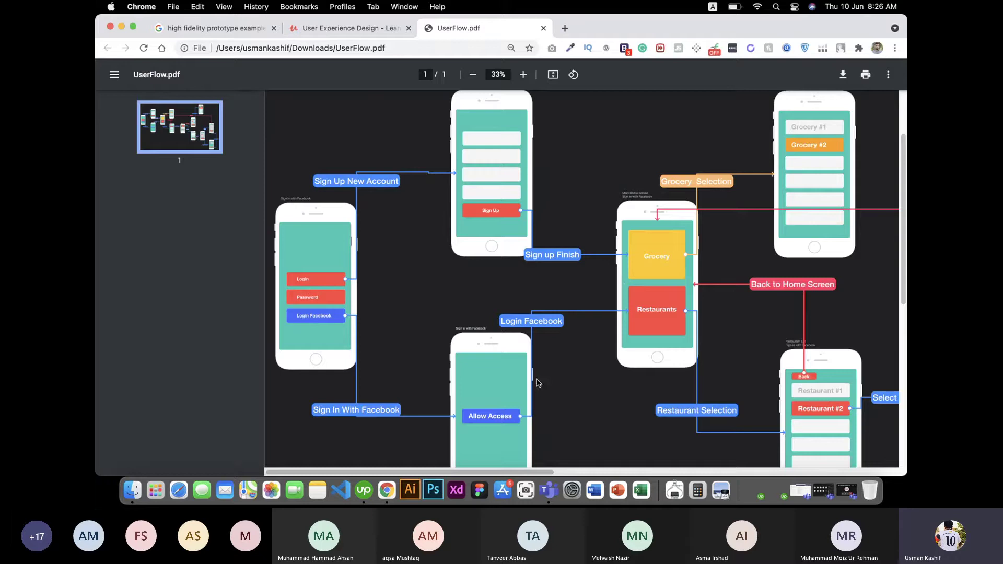
left_click_drag(903, 202, 904, 211)
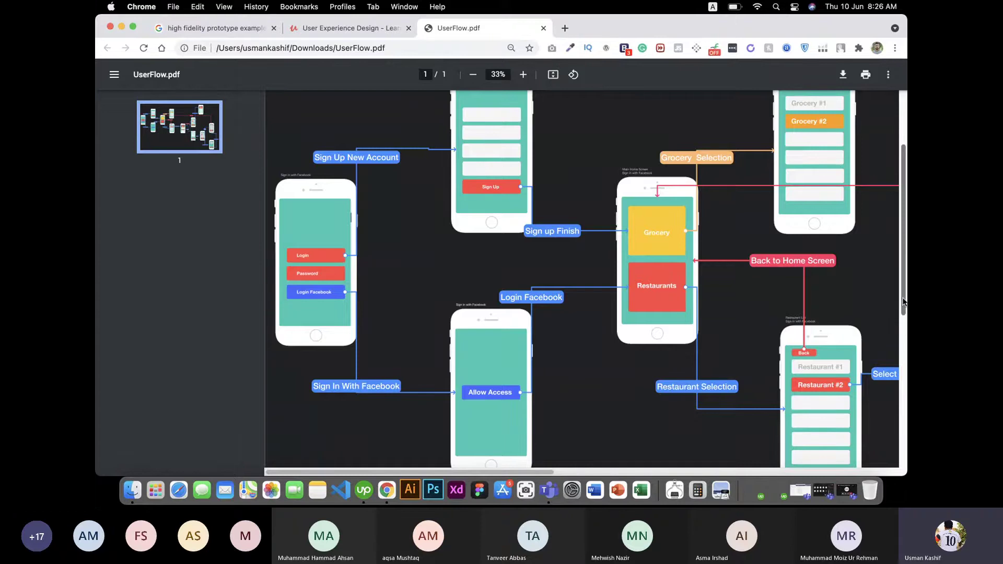
left_click_drag(904, 303, 904, 242)
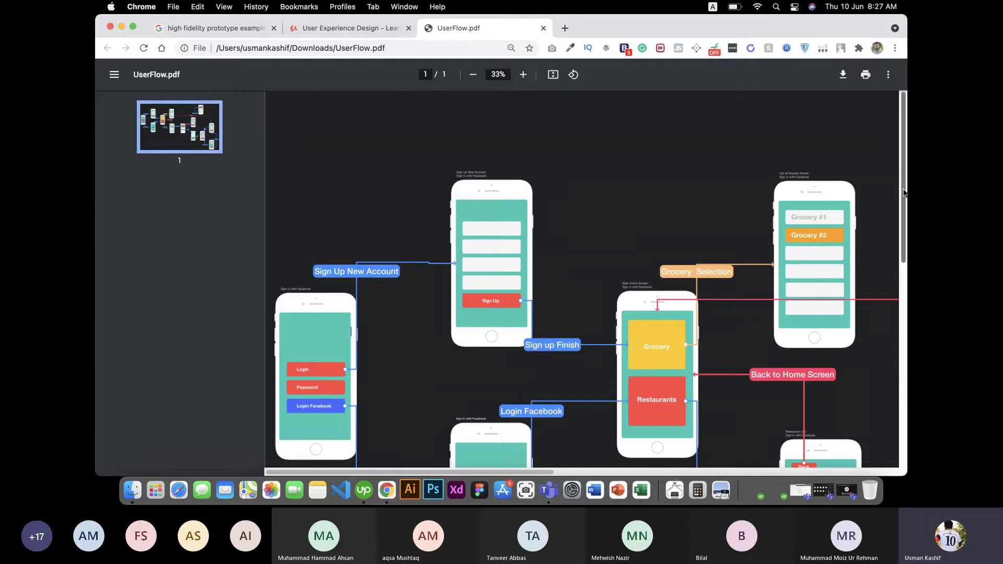
left_click_drag(904, 193, 903, 253)
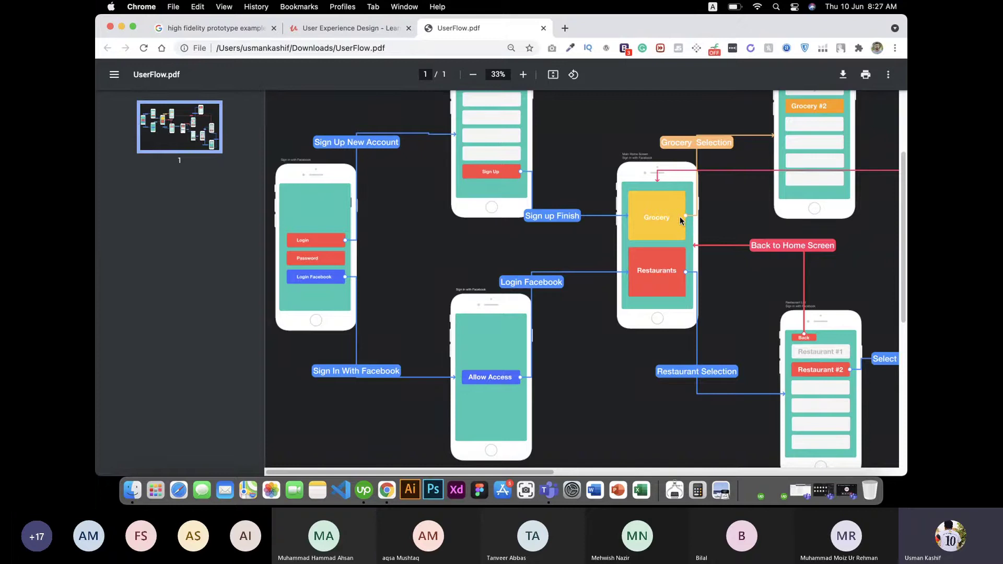
left_click_drag(903, 239, 907, 216)
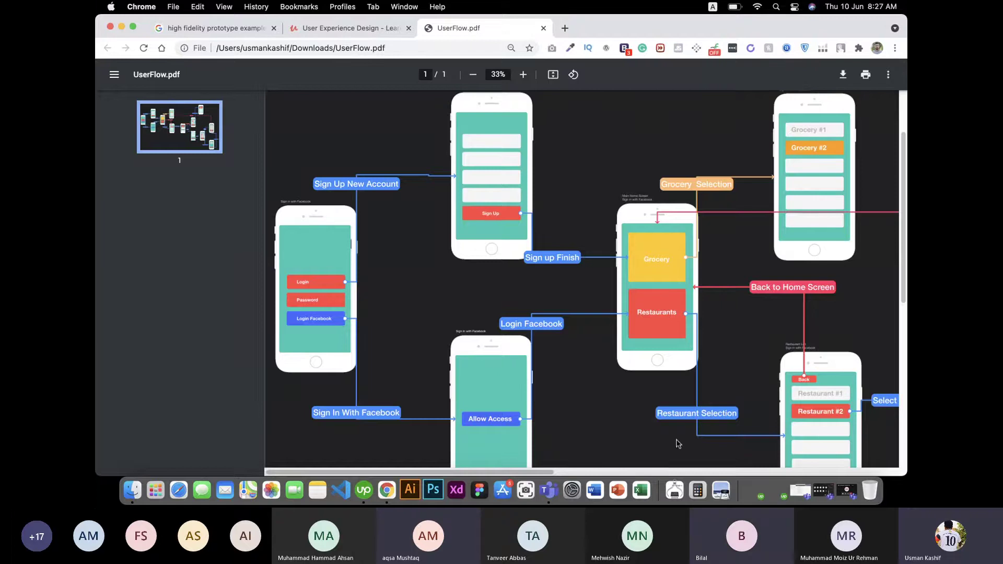
Step: Pan the PDF to the TOTAL checkout, Order Now, ETA tracking, Review and Change Order screens
left_click_drag(519, 474, 690, 464)
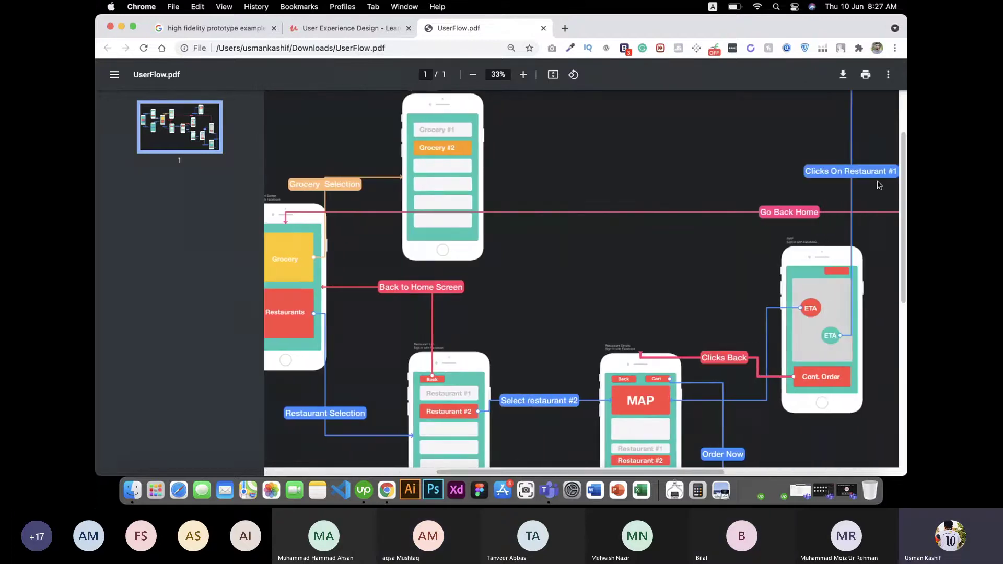
scroll(905, 159, "down", 1)
left_click_drag(905, 159, 905, 205)
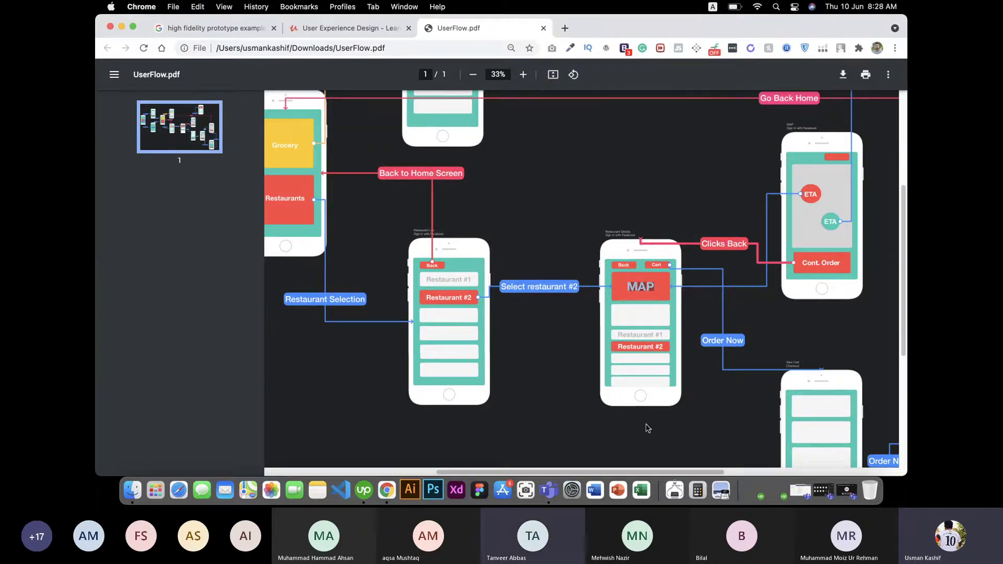
left_click_drag(649, 473, 737, 474)
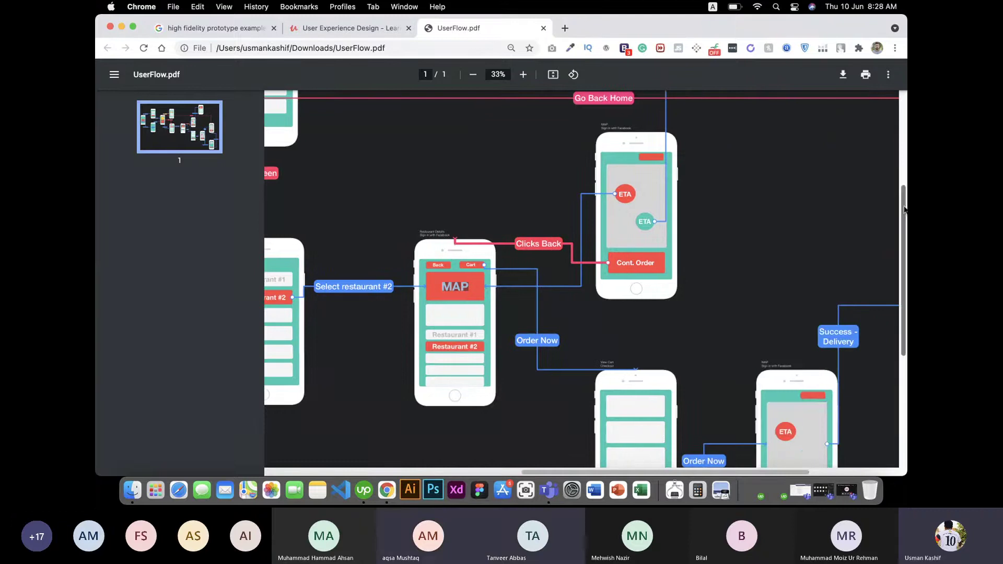
left_click_drag(903, 206, 903, 233)
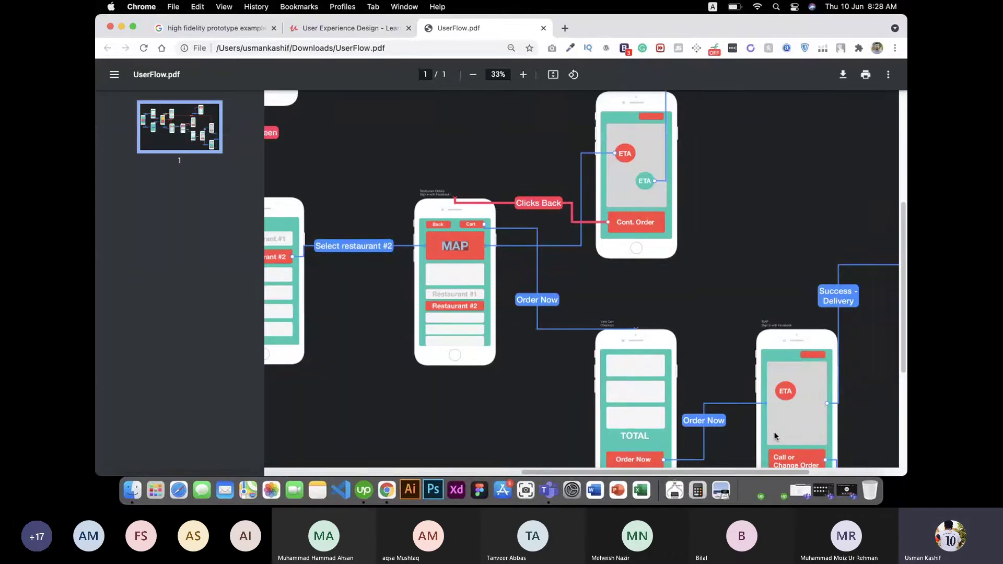
scroll(792, 420, "up", 3)
scroll(792, 419, "down", 6)
left_click_drag(756, 470, 820, 470)
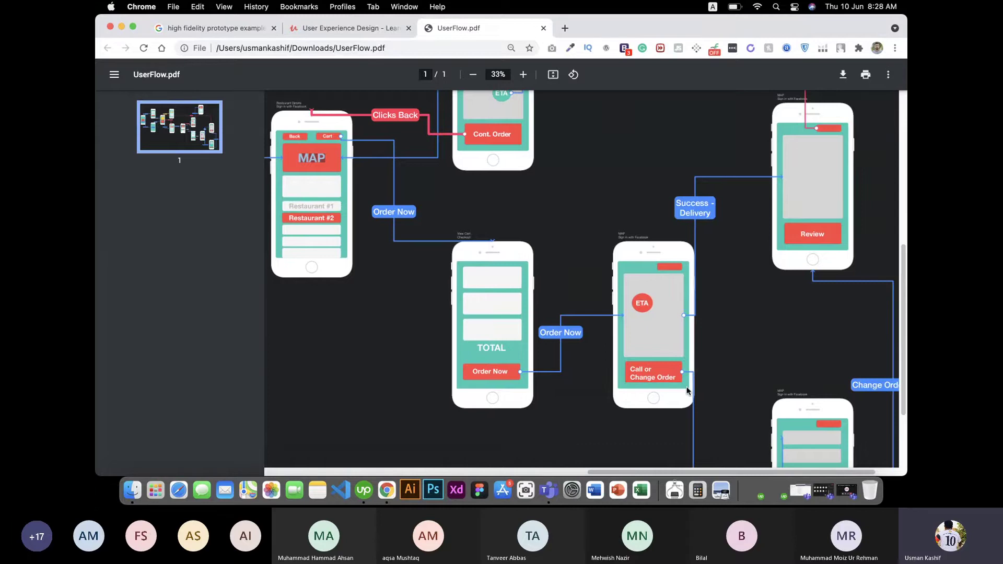
scroll(687, 391, "up", 2)
scroll(685, 314, "down", 5)
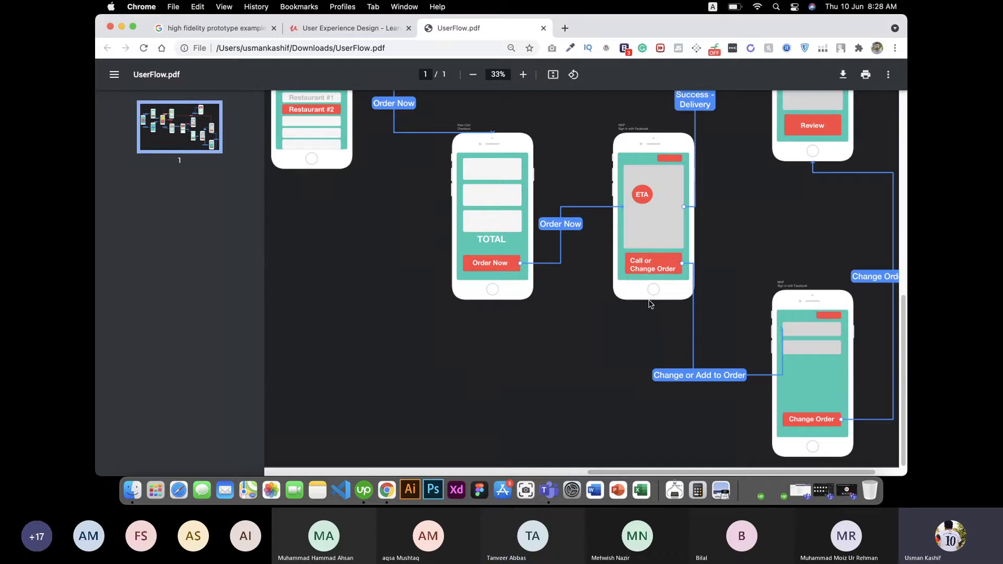
scroll(631, 237, "up", 2)
scroll(632, 237, "down", 2)
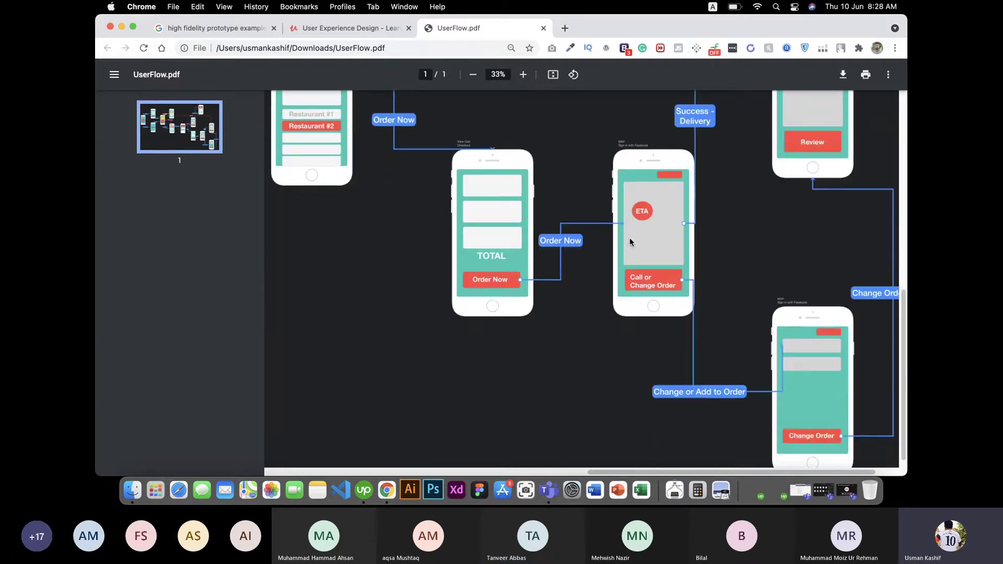
scroll(631, 241, "up", 5)
key("super+minus")
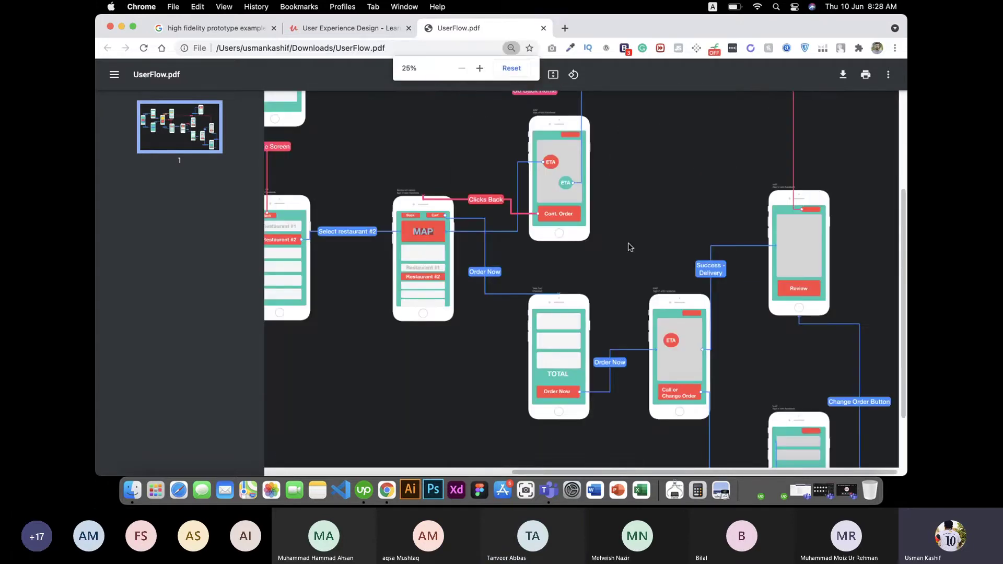
left_click(524, 75)
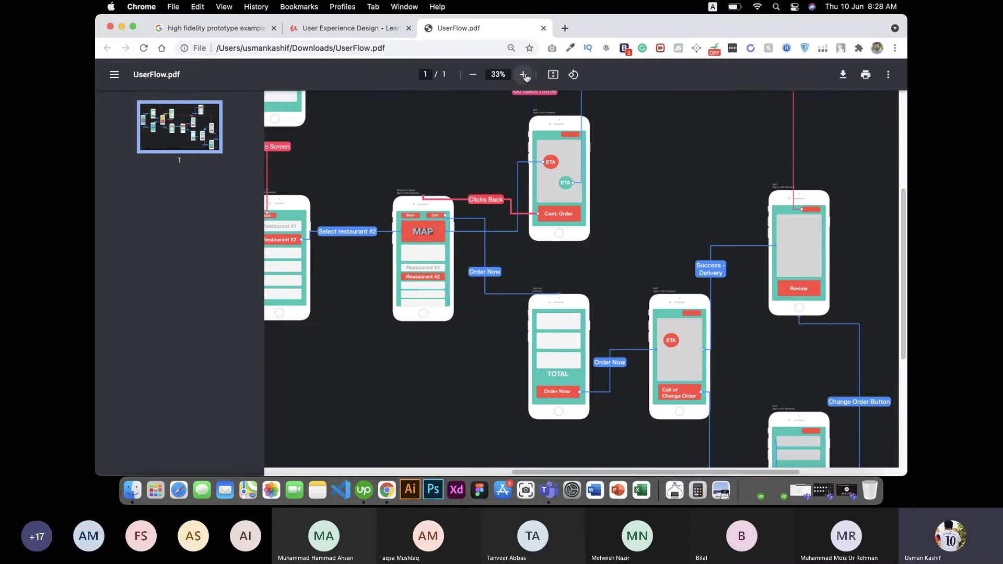
left_click(473, 74)
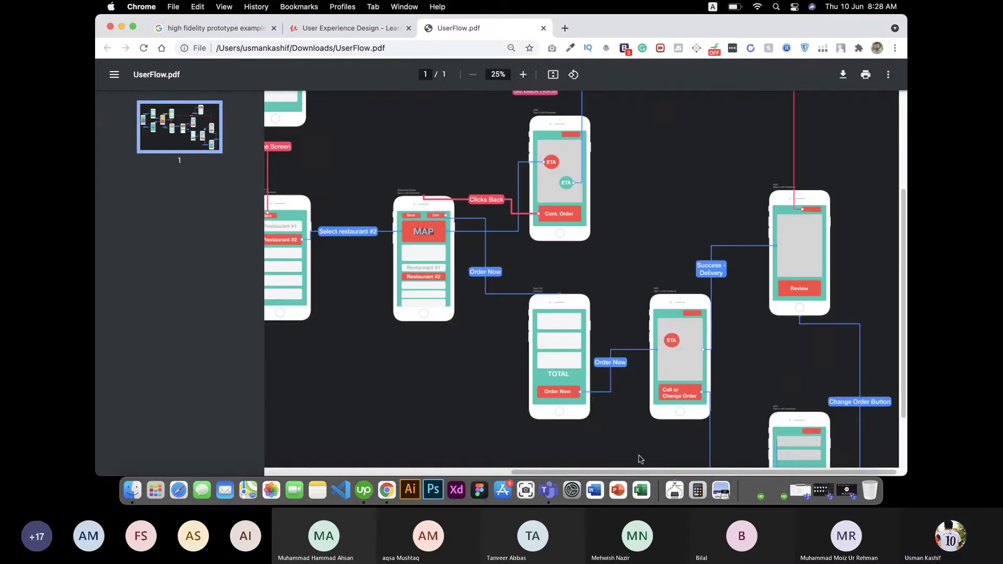
left_click_drag(640, 472, 388, 431)
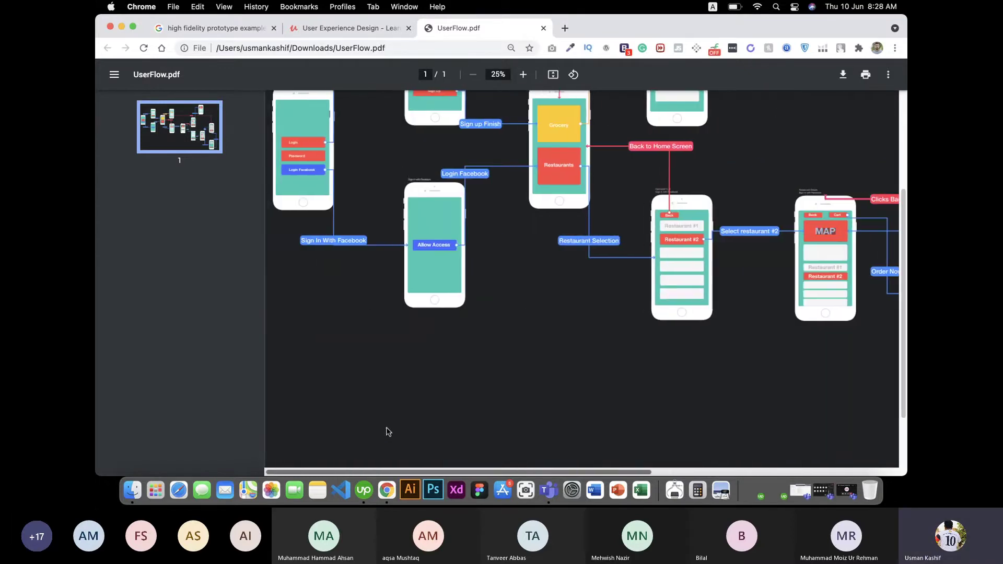
scroll(377, 292, "down", 2)
scroll(382, 282, "up", 5)
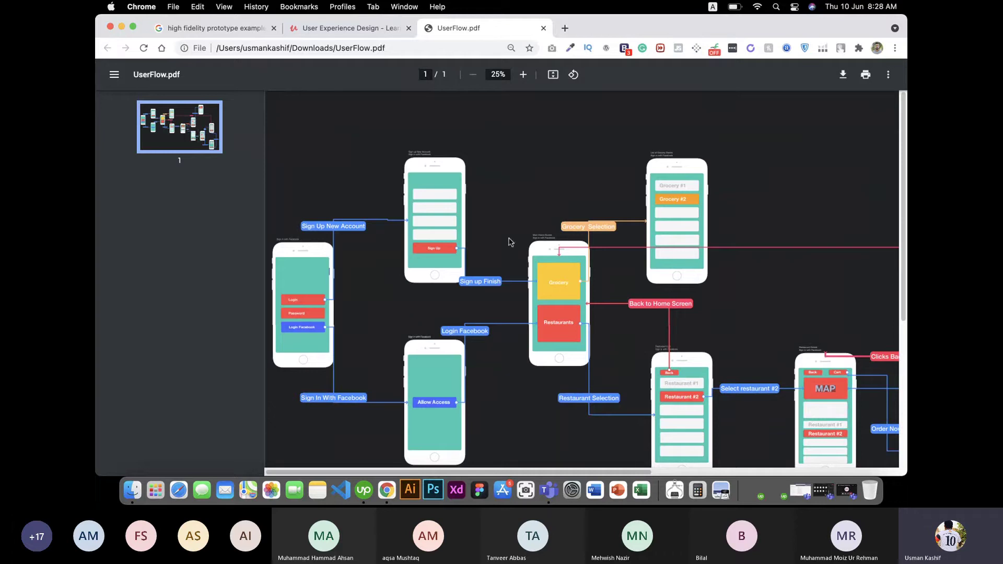
scroll(906, 182, "down", 2)
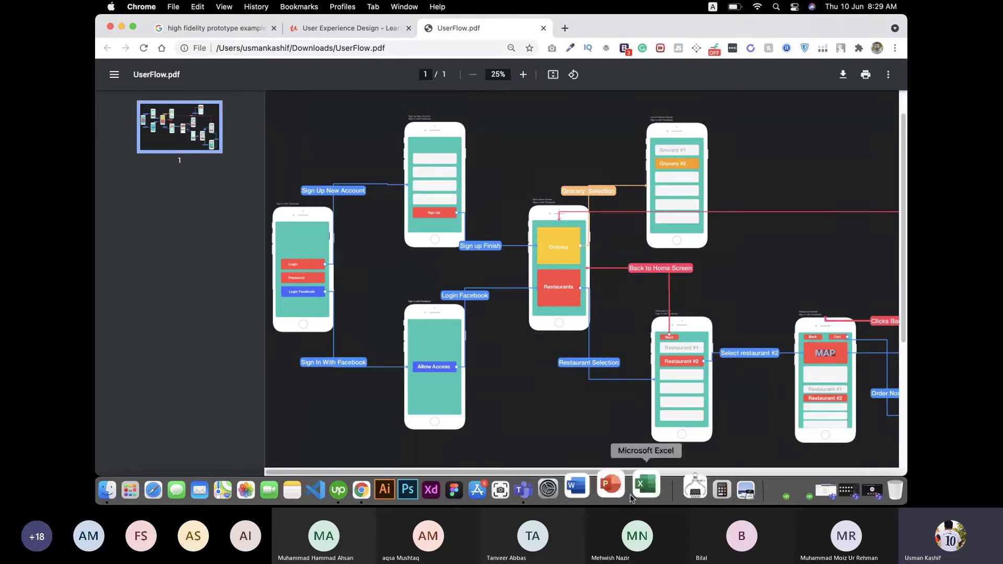
scroll(586, 472, "right", 5)
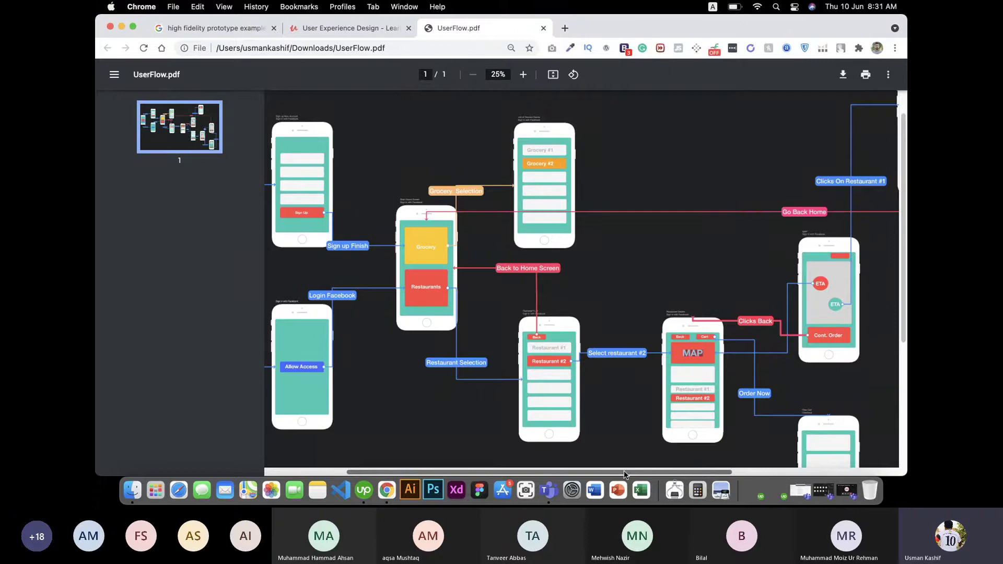
left_click_drag(624, 474, 808, 463)
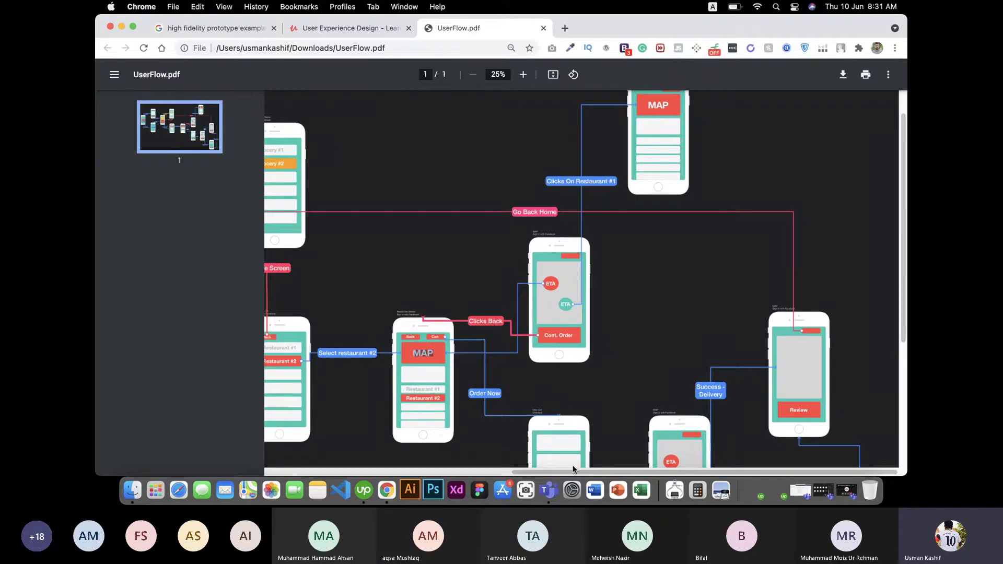
scroll(569, 474, "left", 10)
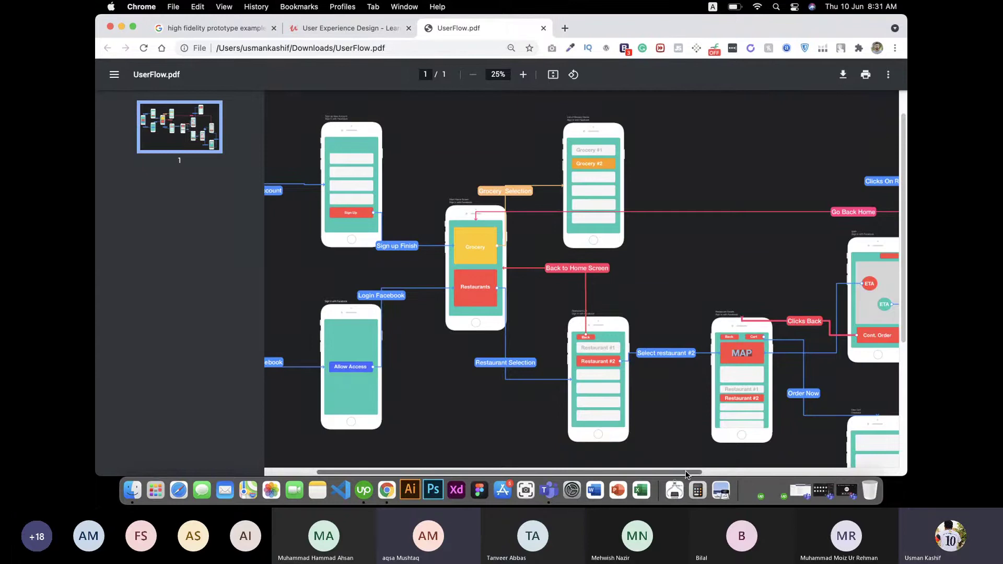
left_click_drag(686, 474, 884, 460)
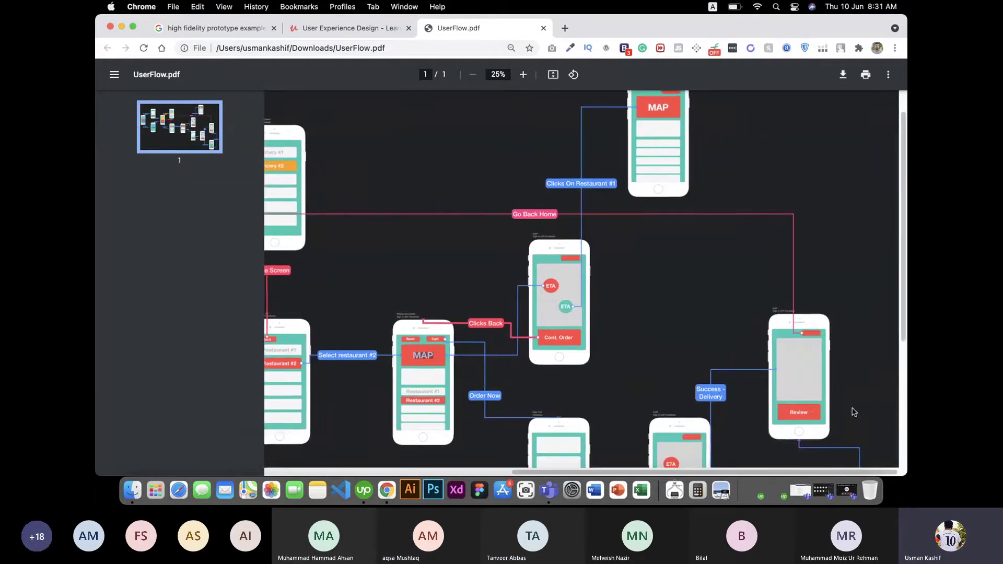
scroll(853, 412, "down", 5)
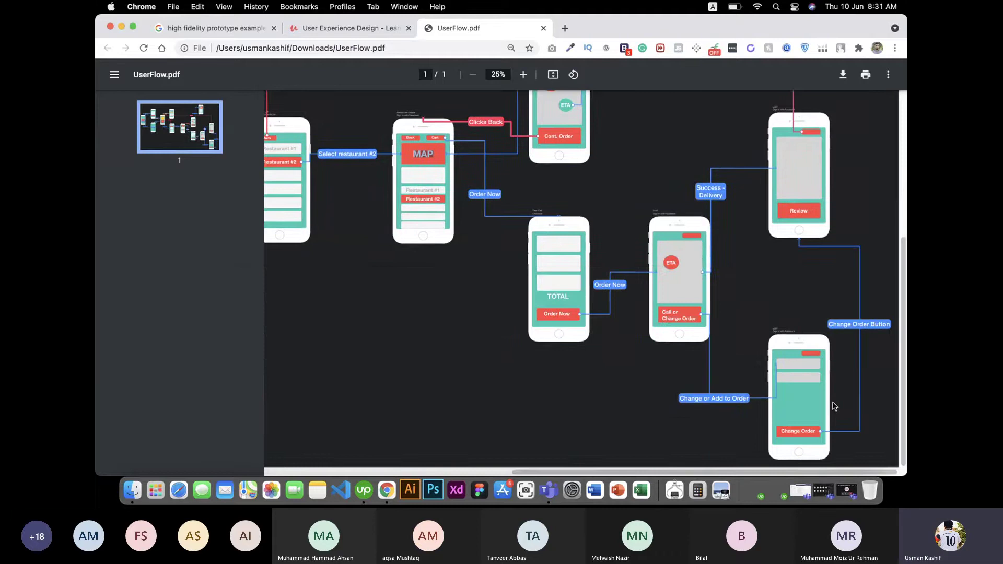
scroll(674, 340, "up", 5)
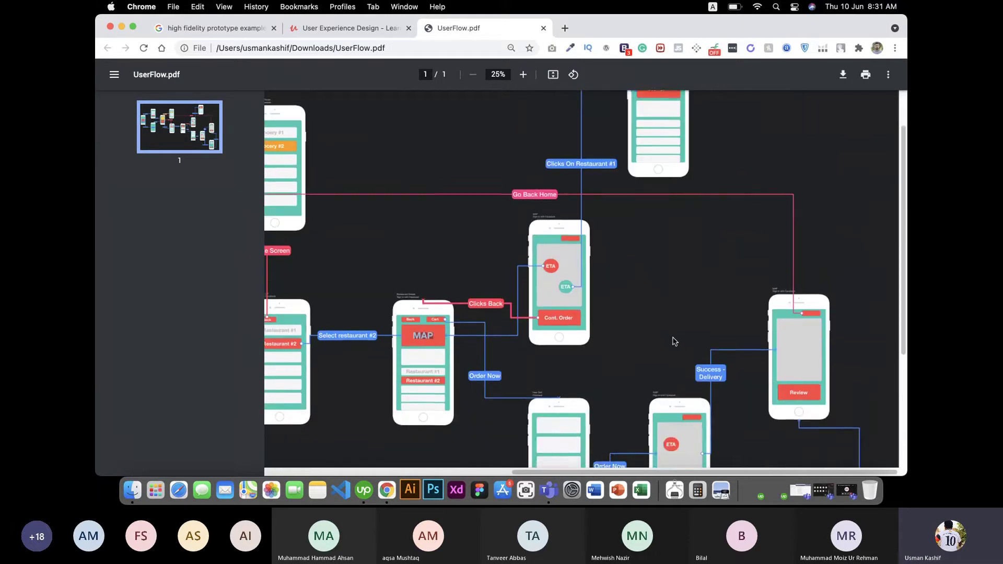
scroll(674, 341, "down", 1)
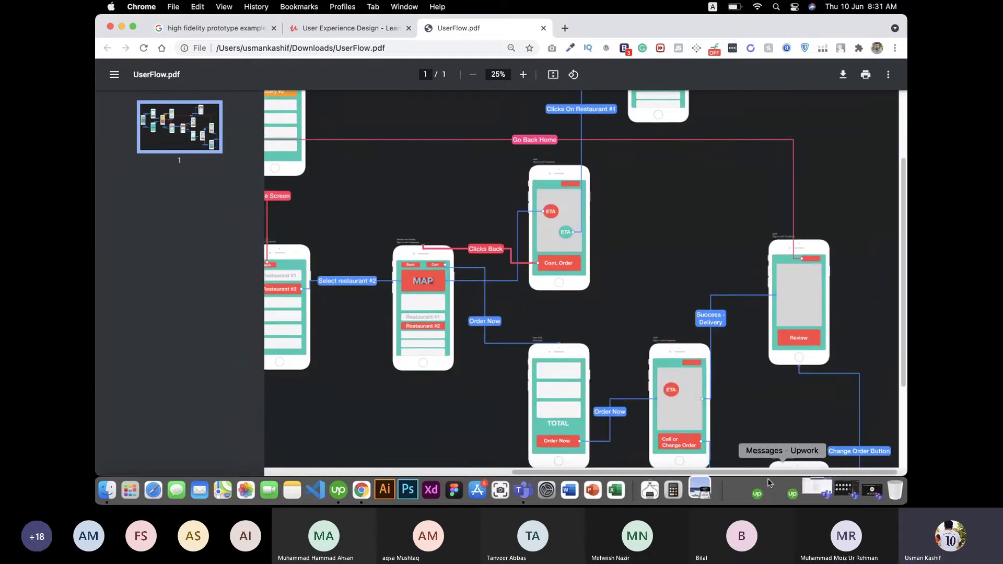
scroll(584, 463, "left", 5)
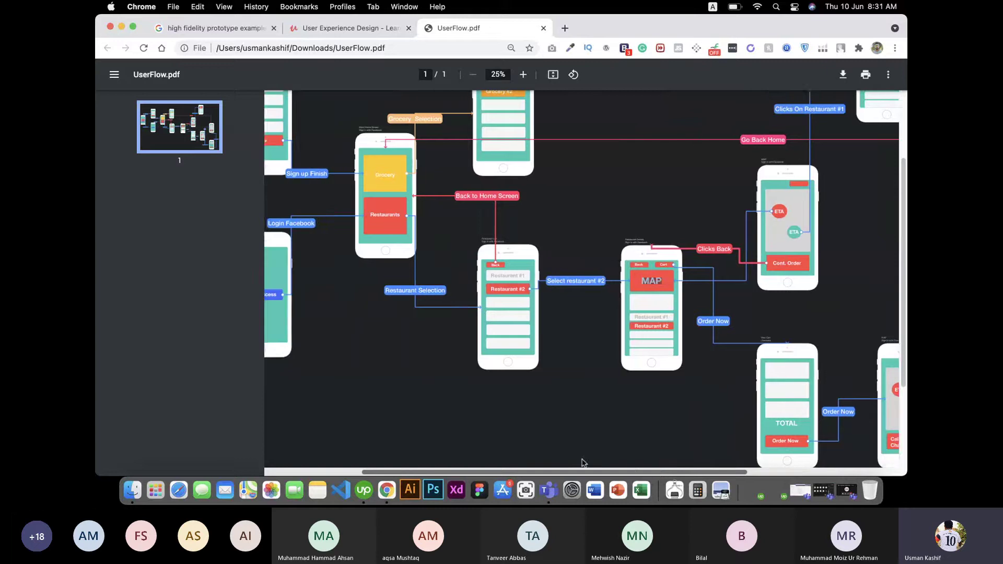
scroll(584, 462, "left", 4)
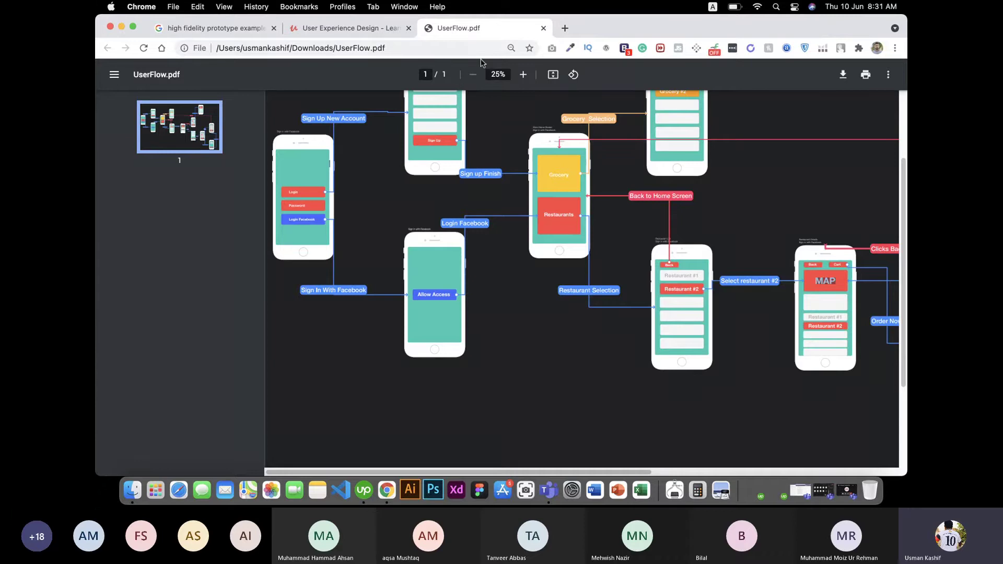
Step: Close the UserFlow.pdf tab and expand Section 3 and lesson 17's Resources in the course panel
left_click(543, 28)
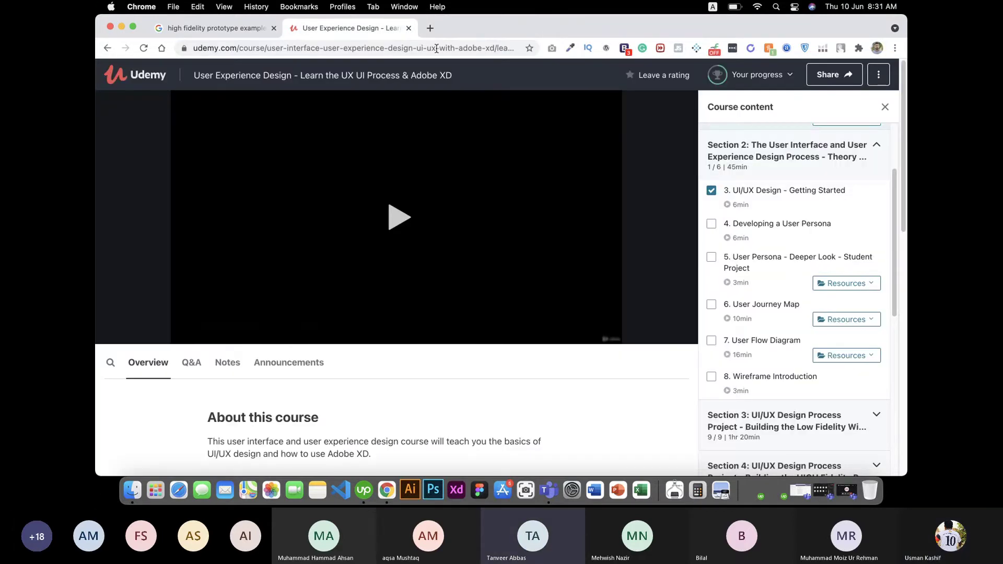
scroll(781, 309, "up", 2)
scroll(845, 347, "down", 6)
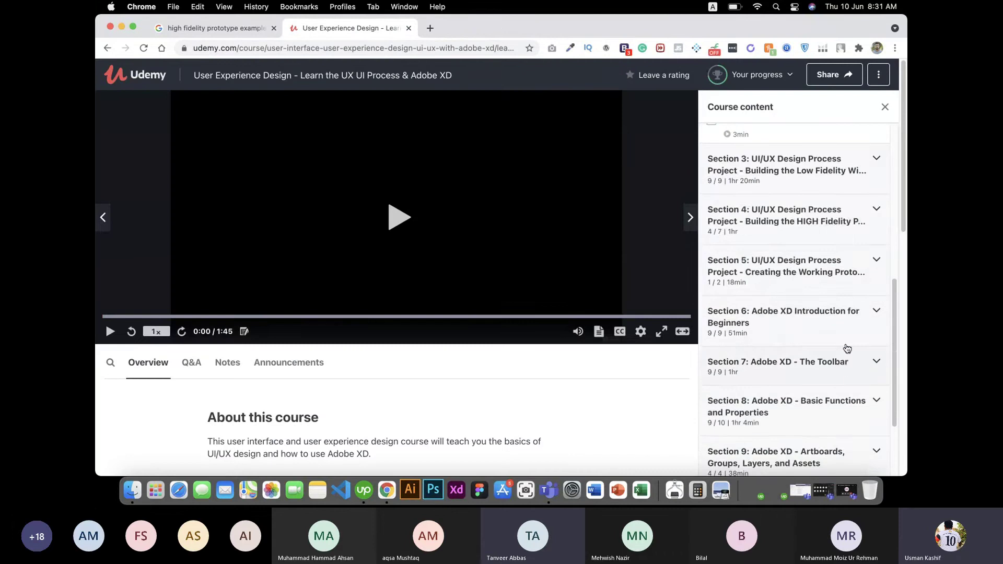
left_click(853, 166)
scroll(837, 226, "up", 2)
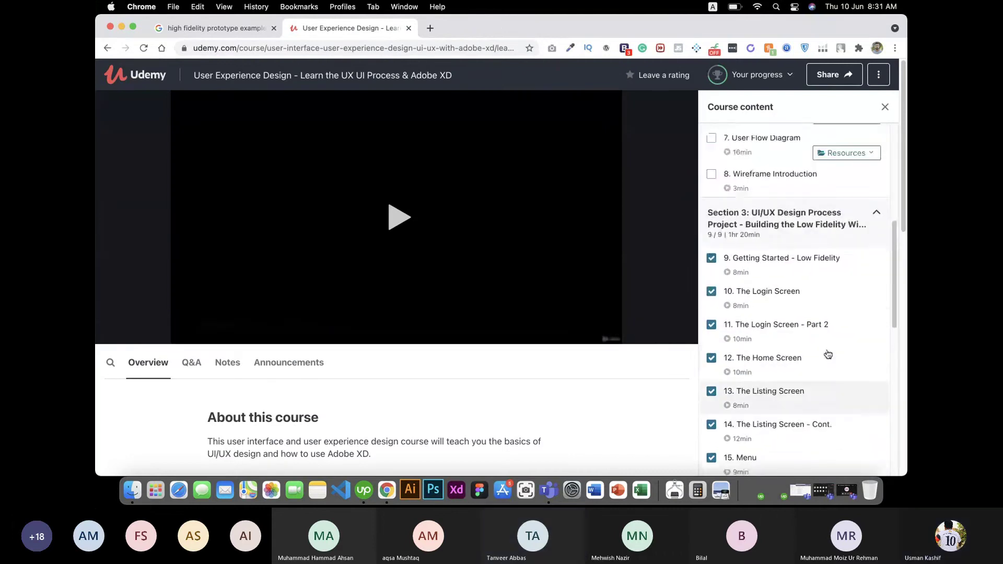
scroll(829, 352, "down", 6)
left_click(848, 250)
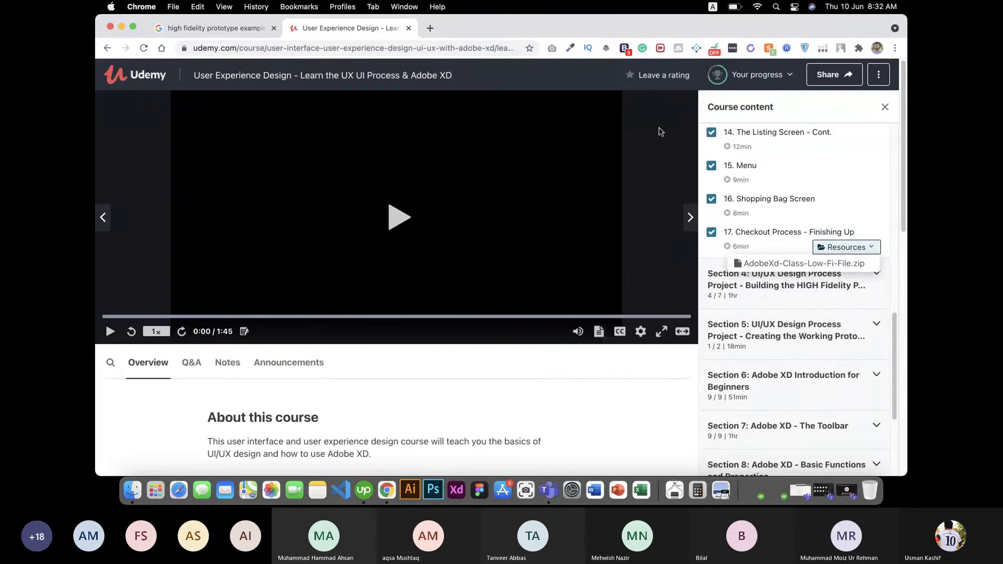
Step: Glance at the high fidelity prototype image results, return to Udemy, and hide Chrome
left_click(220, 29)
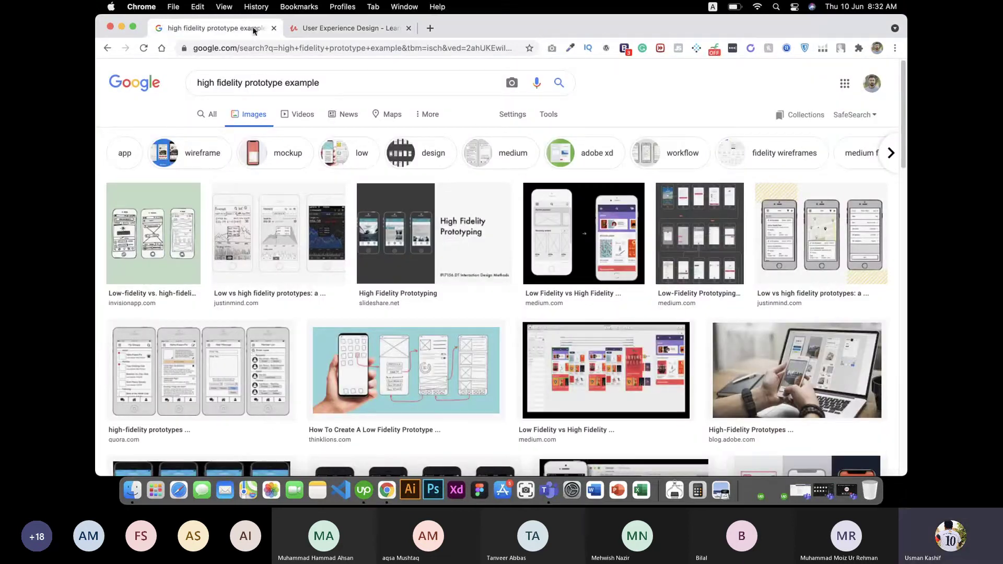
left_click(281, 27)
key("super+shift+w")
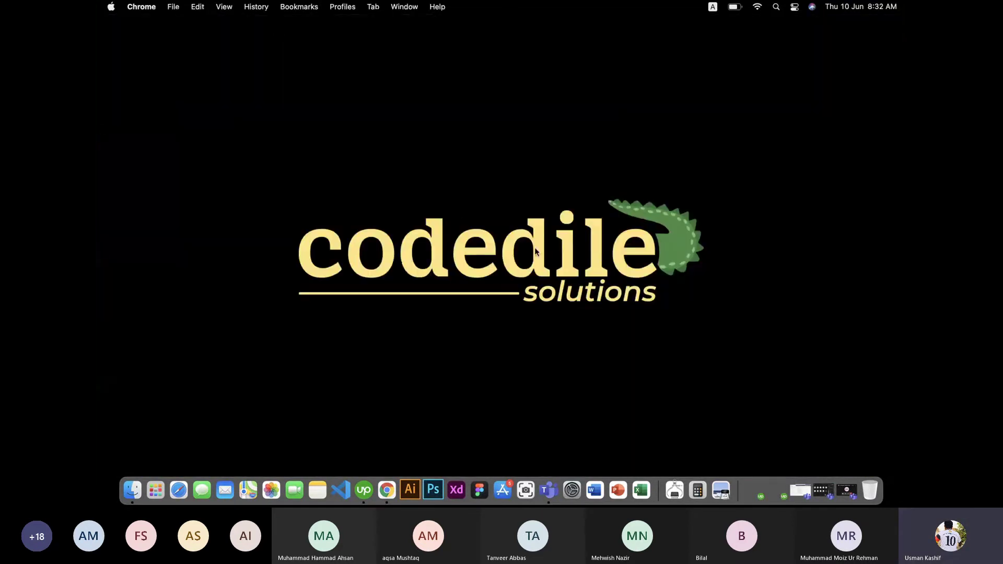
Step: Launch Adobe XD, move its home window to the top-left and enlarge it to nearly full screen
left_click(456, 490)
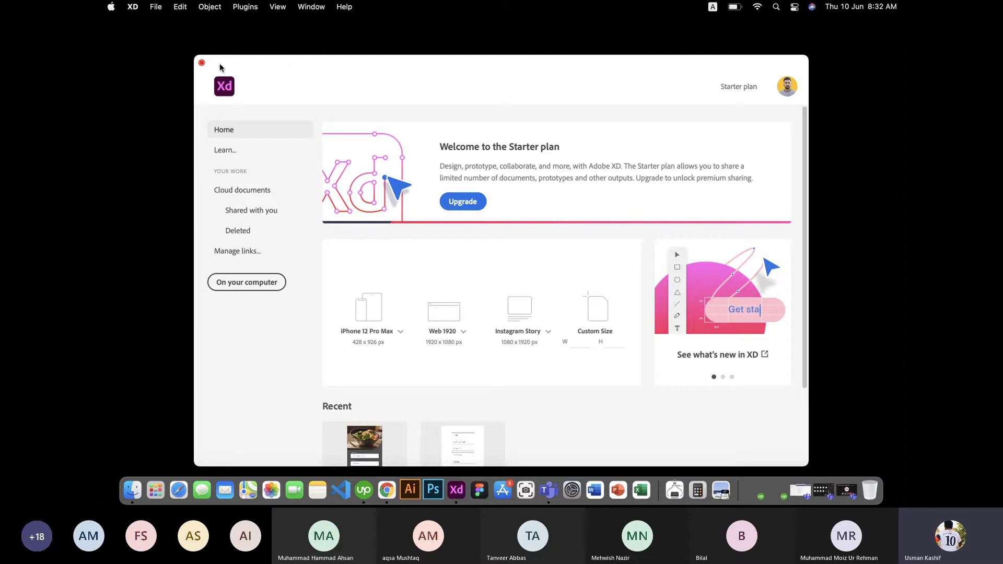
left_click_drag(308, 65, 214, 7)
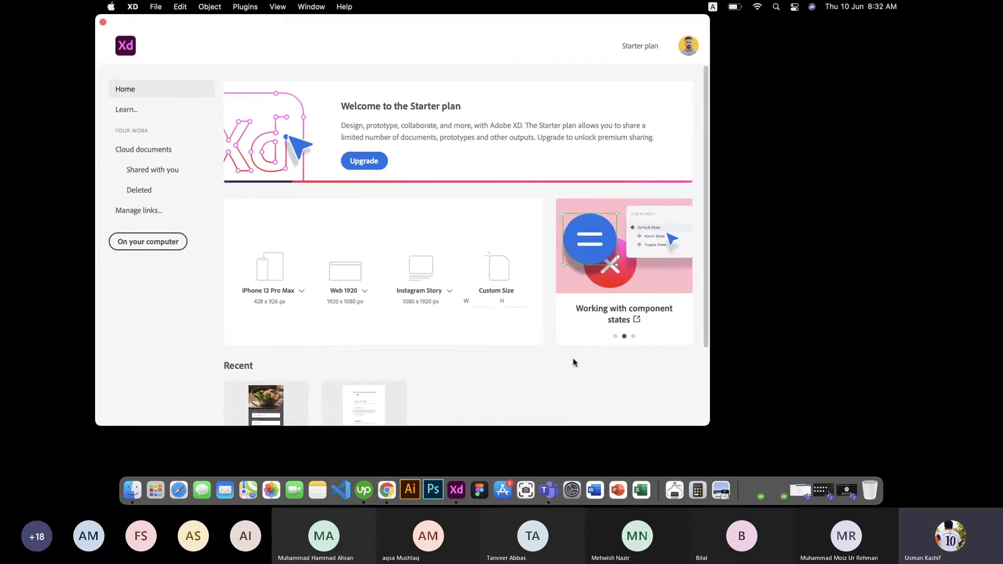
left_click_drag(711, 424, 898, 482)
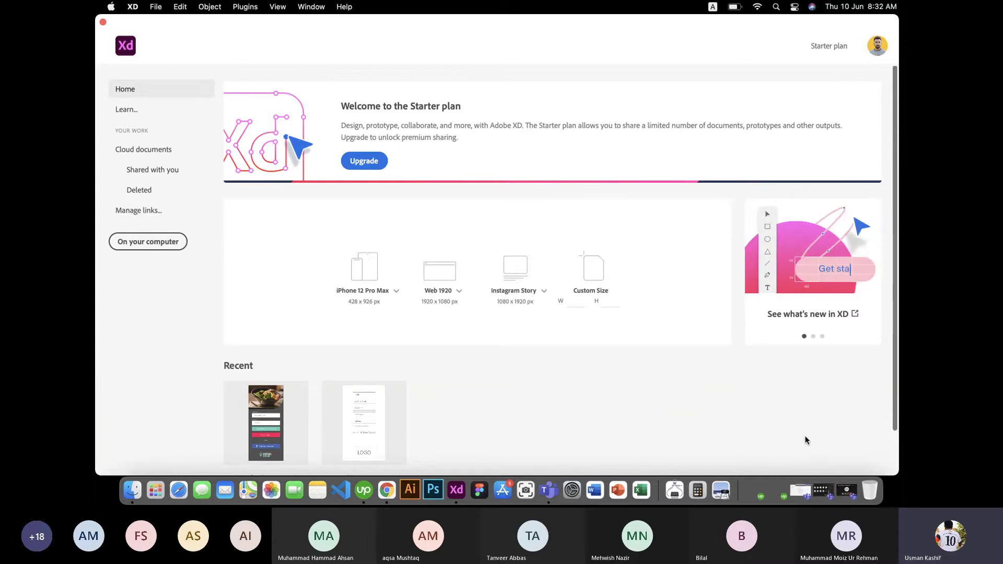
left_click(847, 494)
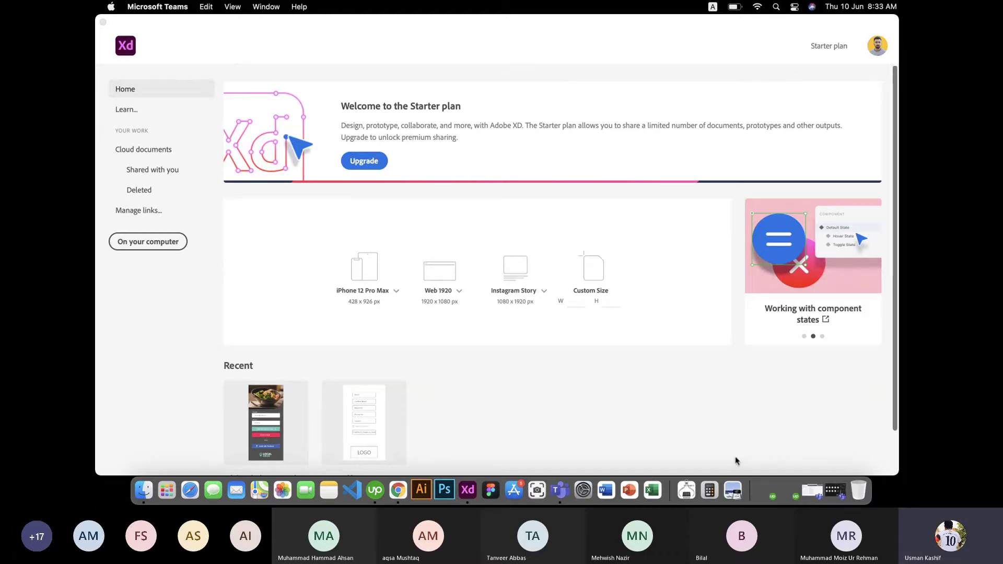
left_click(600, 350)
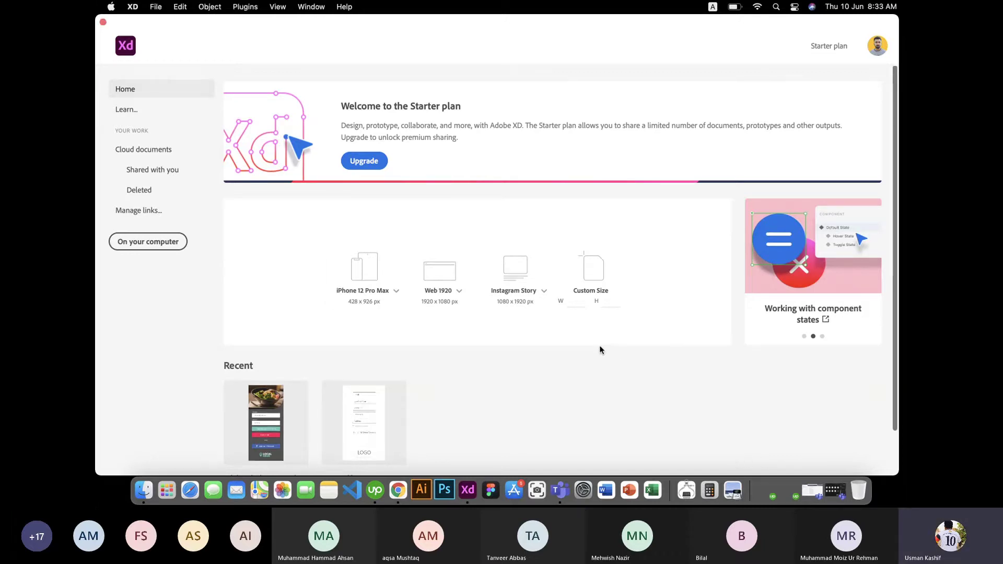
left_click(397, 293)
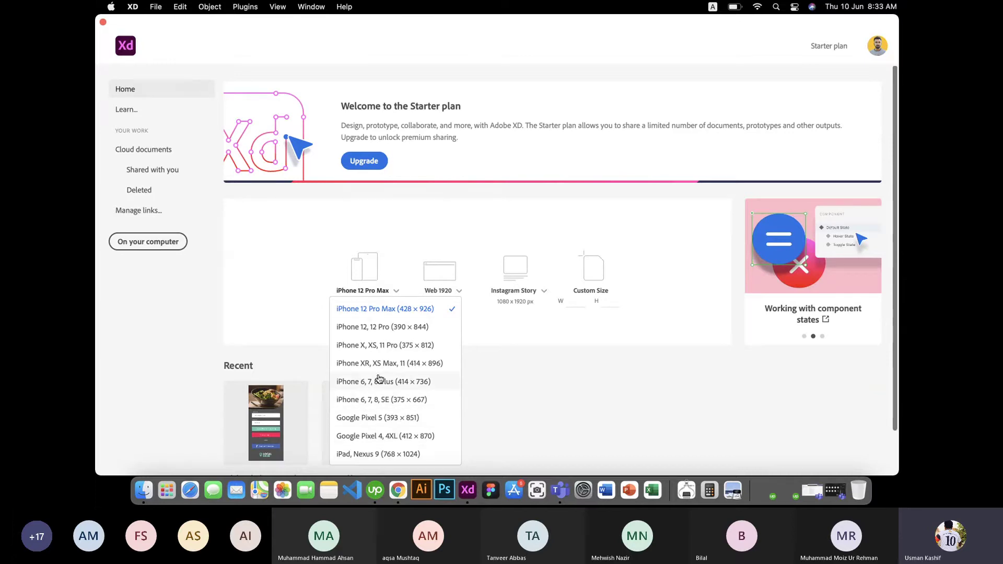
left_click(552, 369)
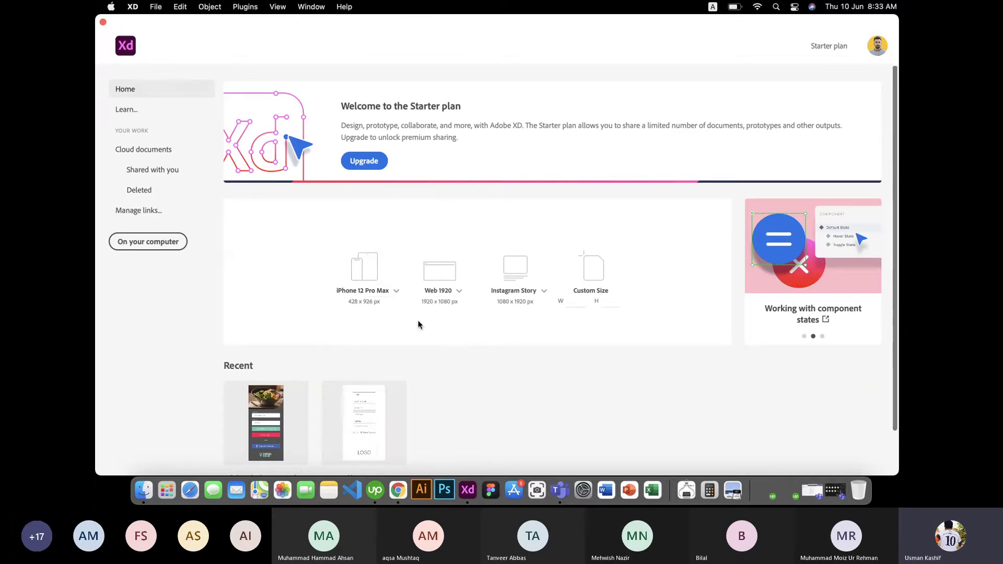
left_click(459, 292)
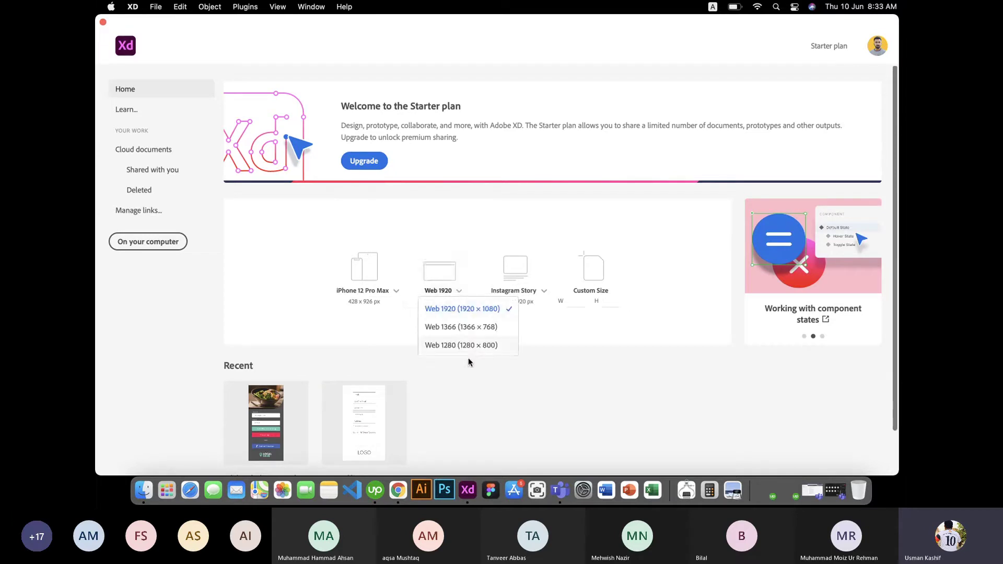
left_click(573, 358)
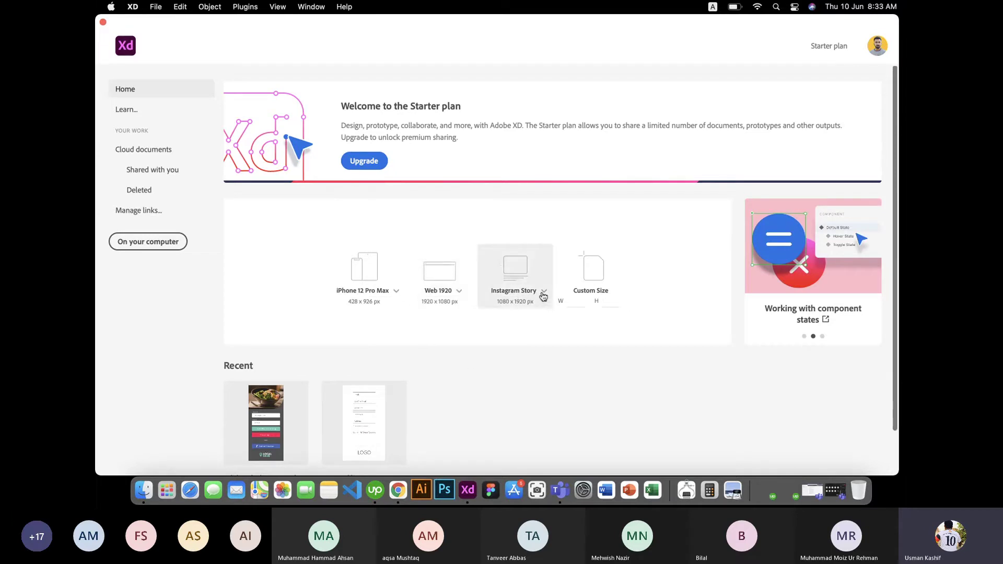
left_click(543, 293)
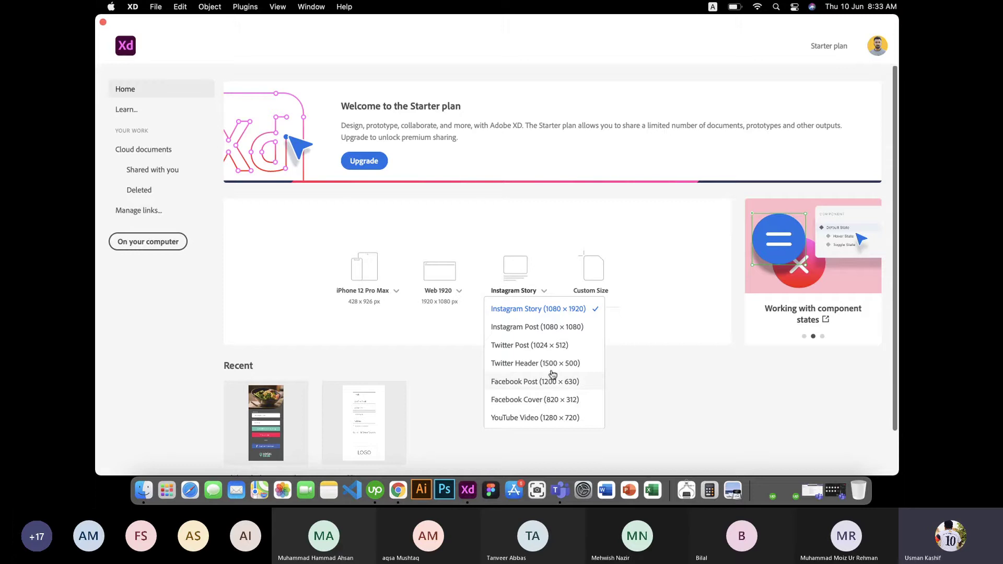
left_click(645, 334)
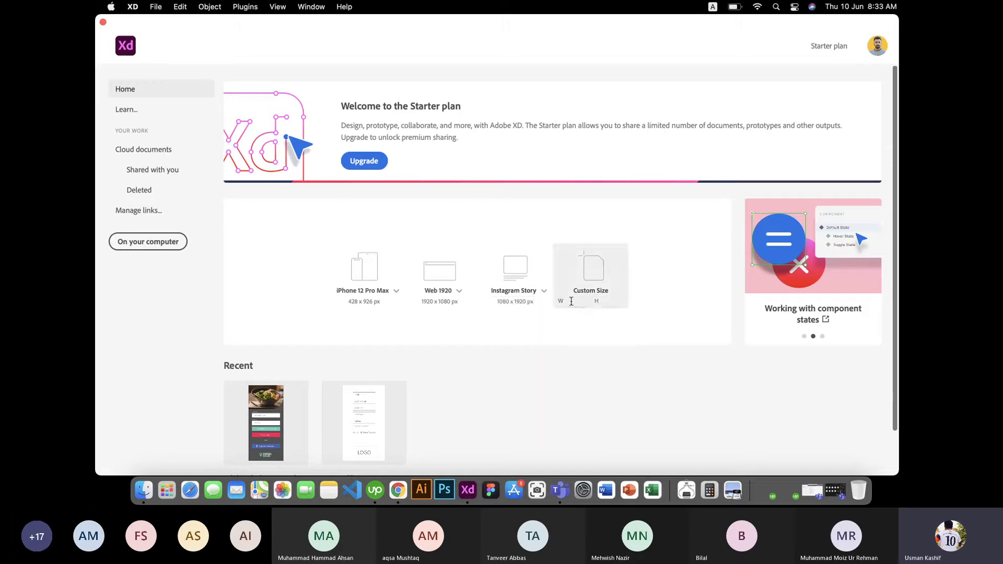
left_click(571, 302)
left_click(615, 301)
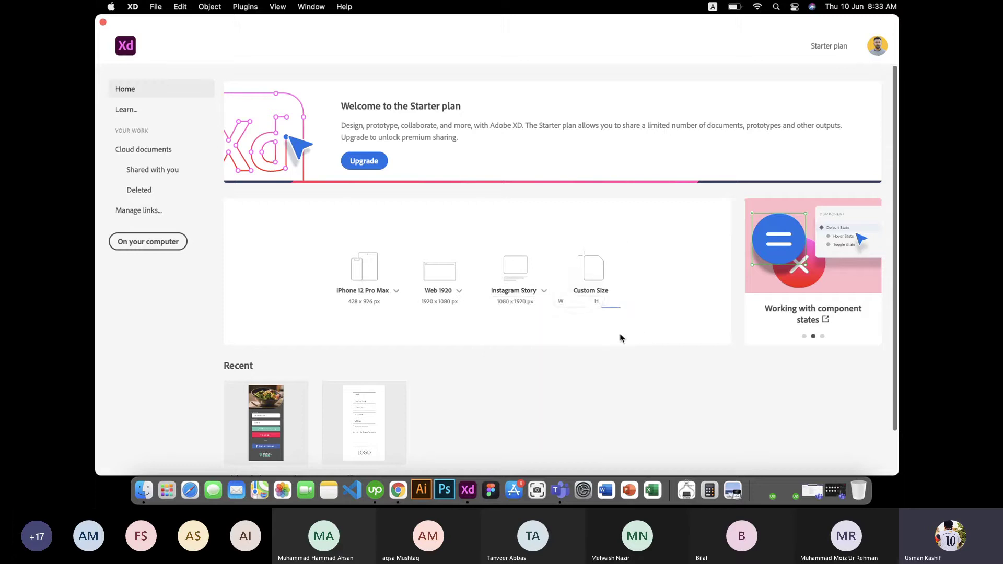
scroll(620, 333, "down", 1)
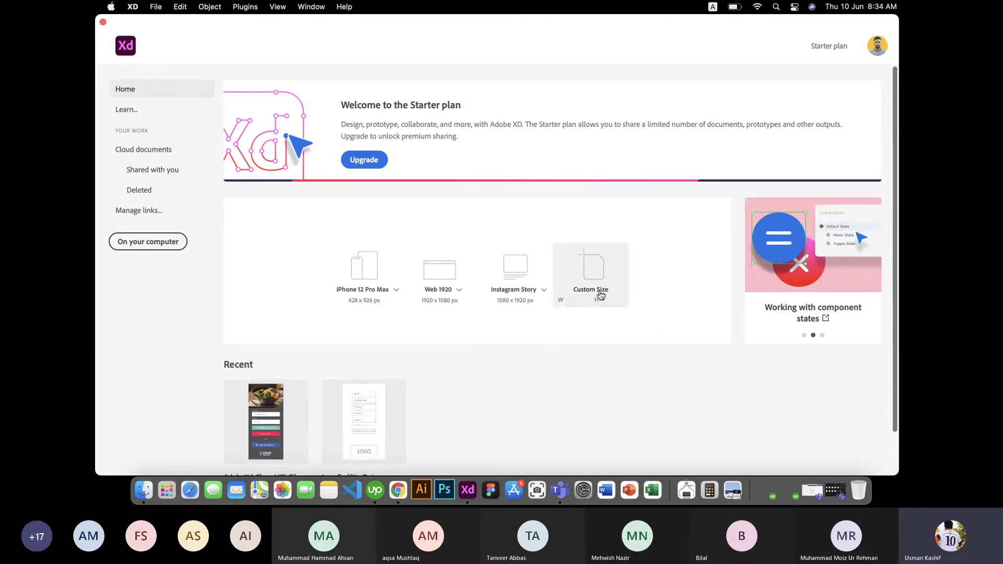
Step: Create an iPhone 12 Pro Max document and nudge its artboard slightly left
left_click(396, 294)
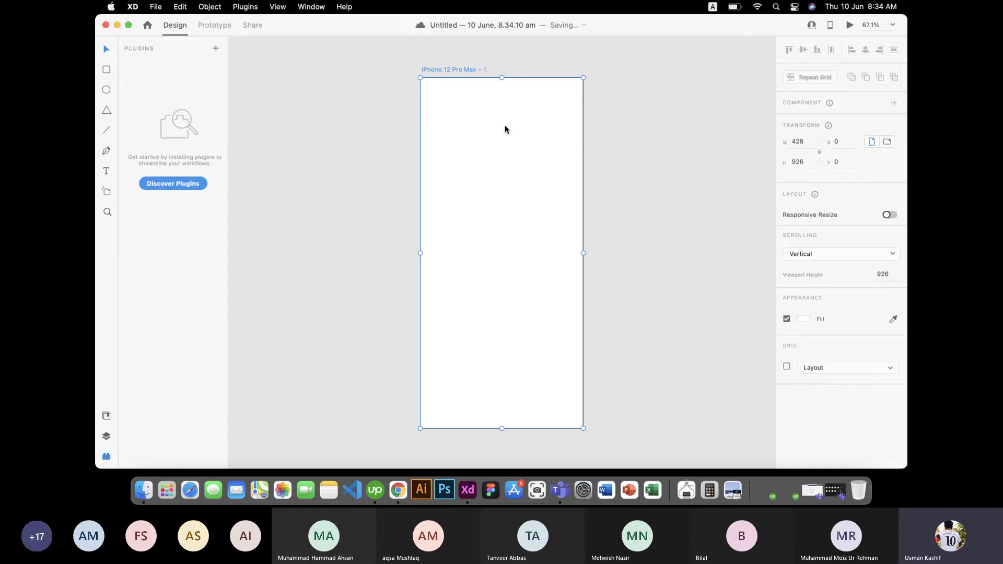
left_click(889, 389)
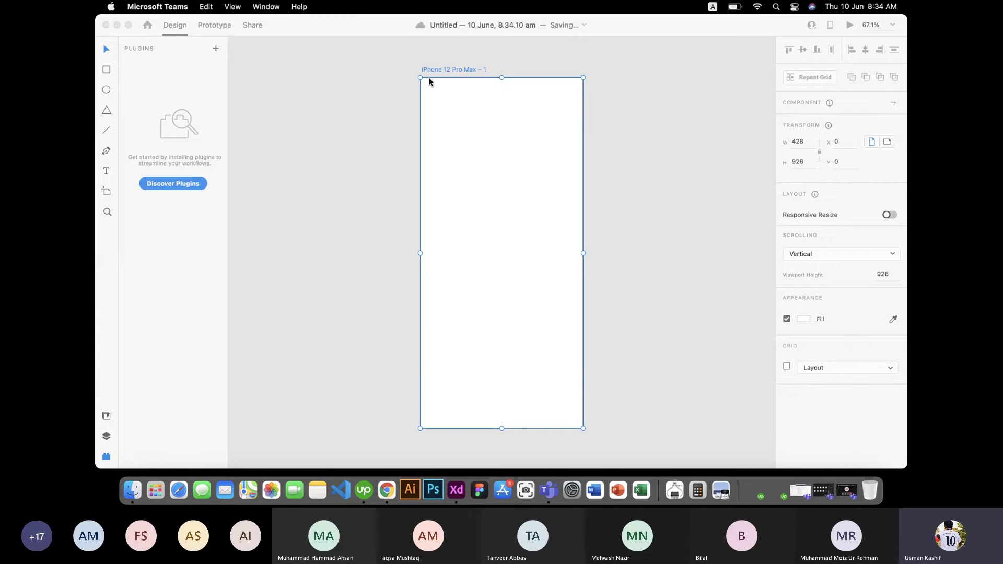
scroll(627, 172, "up", 1)
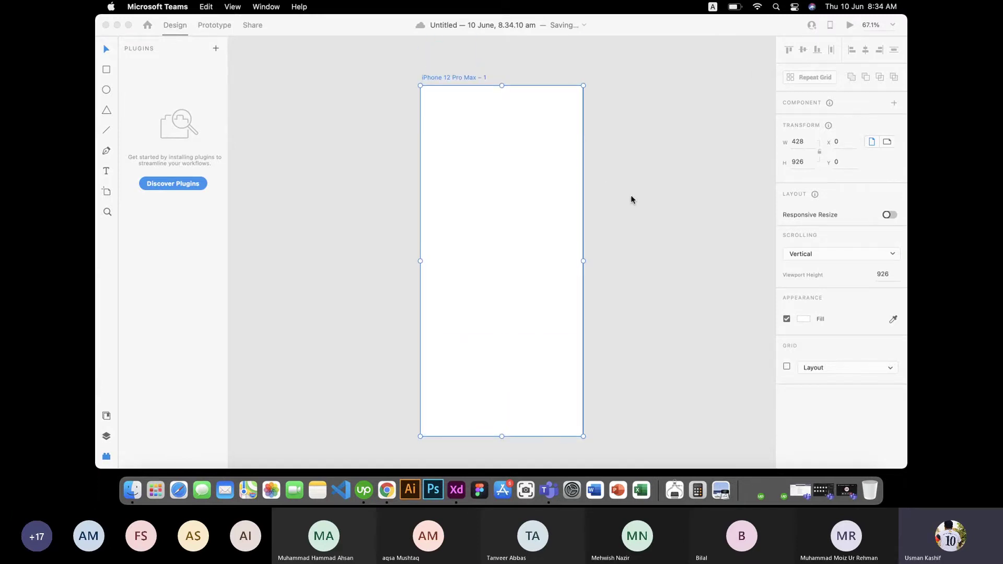
left_click(460, 80)
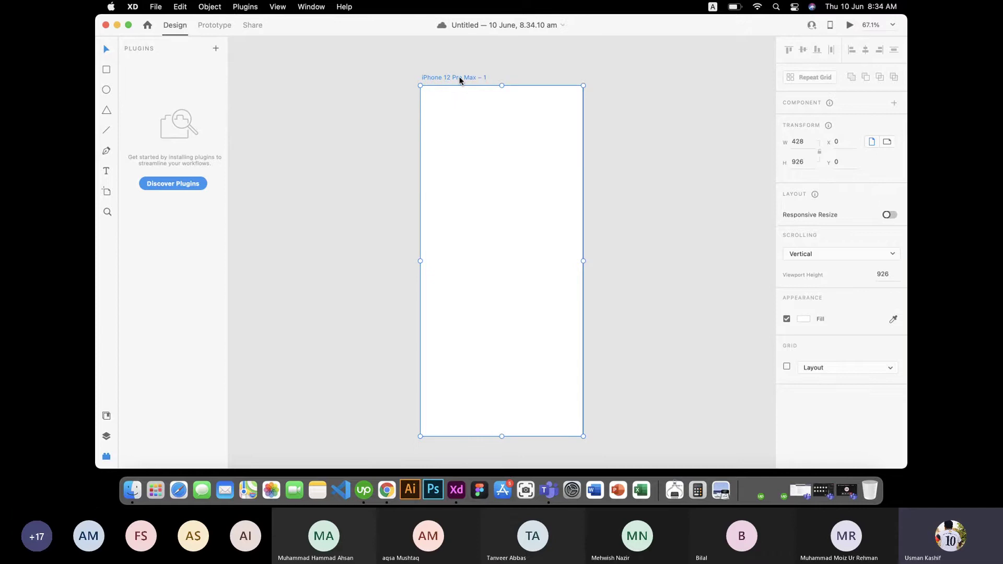
left_click_drag(460, 80, 431, 81)
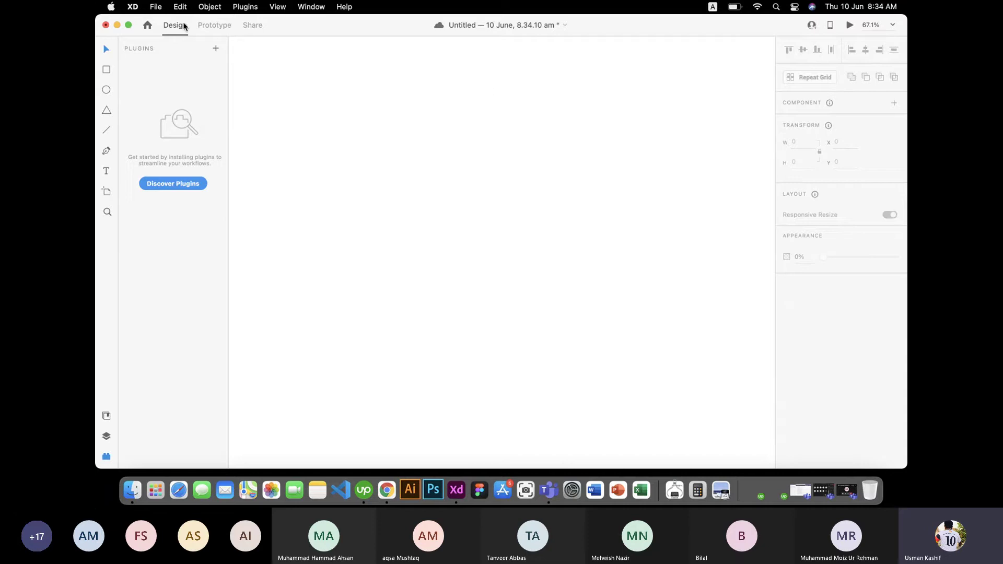
Step: Create a new document from the iPhone 6, 7, 8, SE preset with File > New
left_click(157, 7)
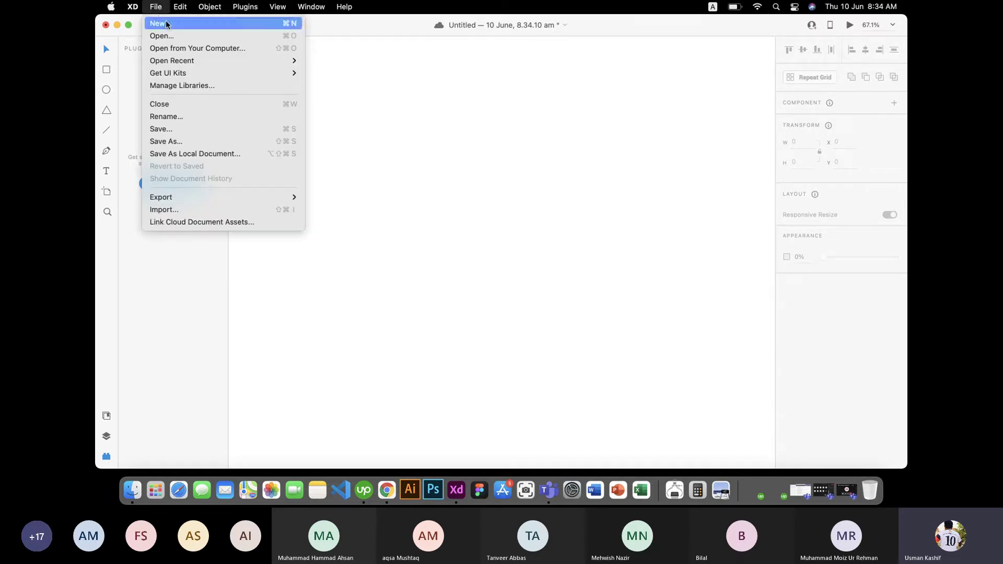
left_click(166, 23)
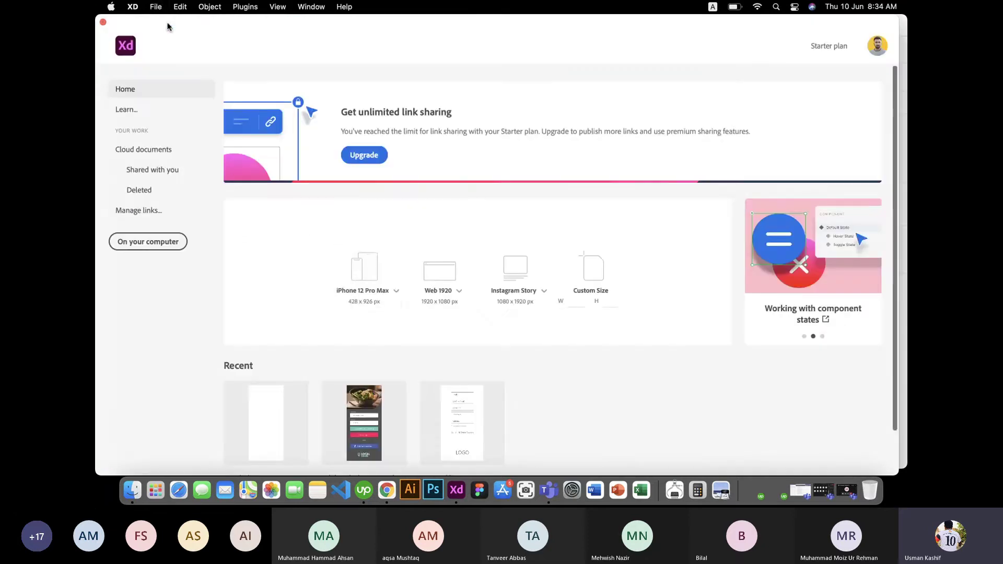
left_click(398, 292)
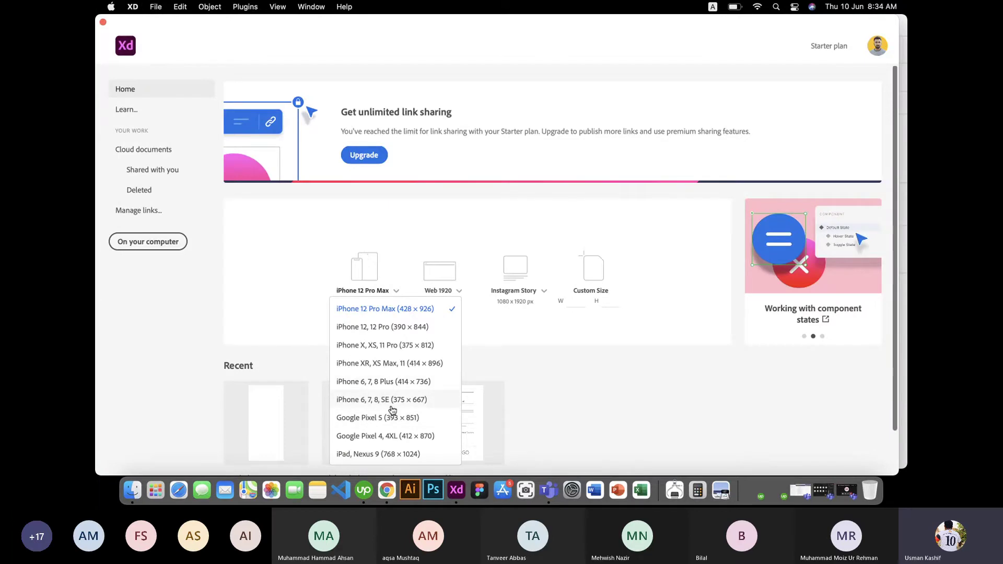
left_click(426, 401)
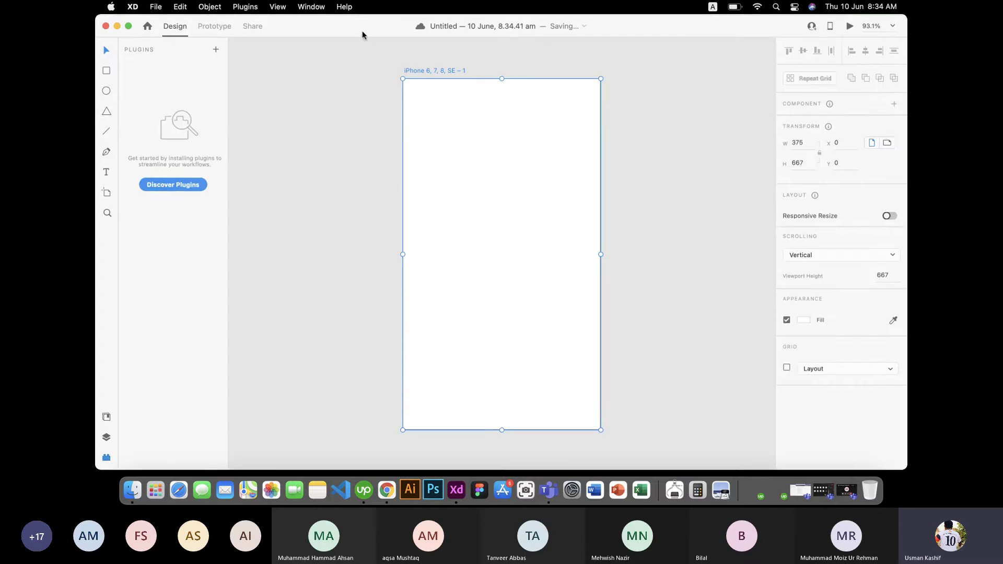
left_click_drag(363, 32, 392, 114)
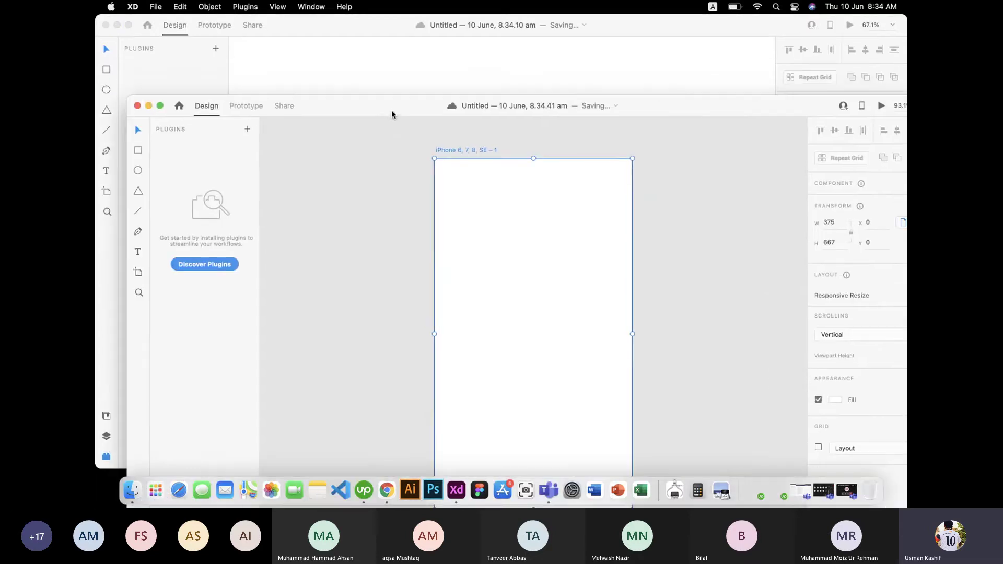
Step: Close the old document, move the new window to the screen top, and select the artboard
left_click(106, 25)
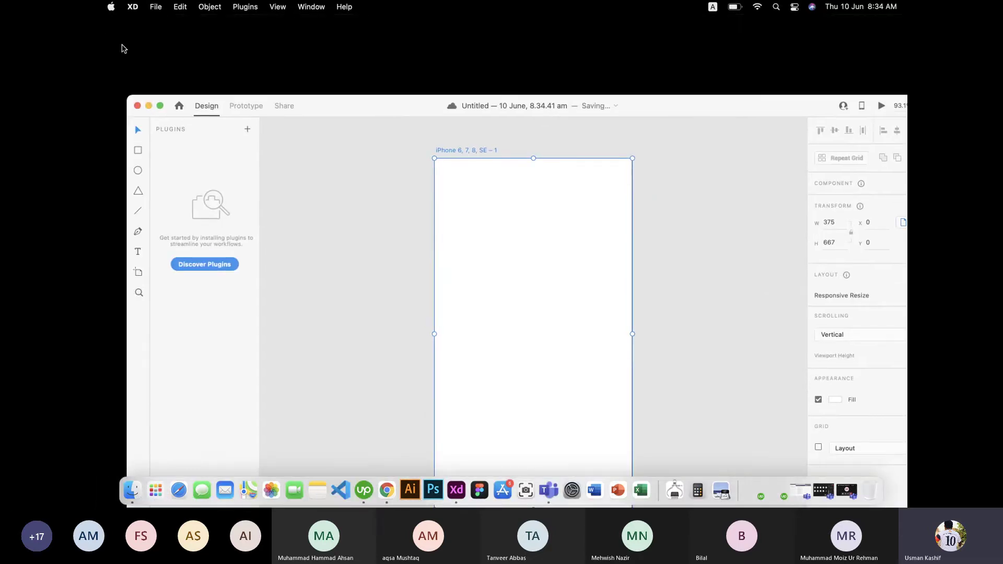
left_click_drag(347, 110, 318, 36)
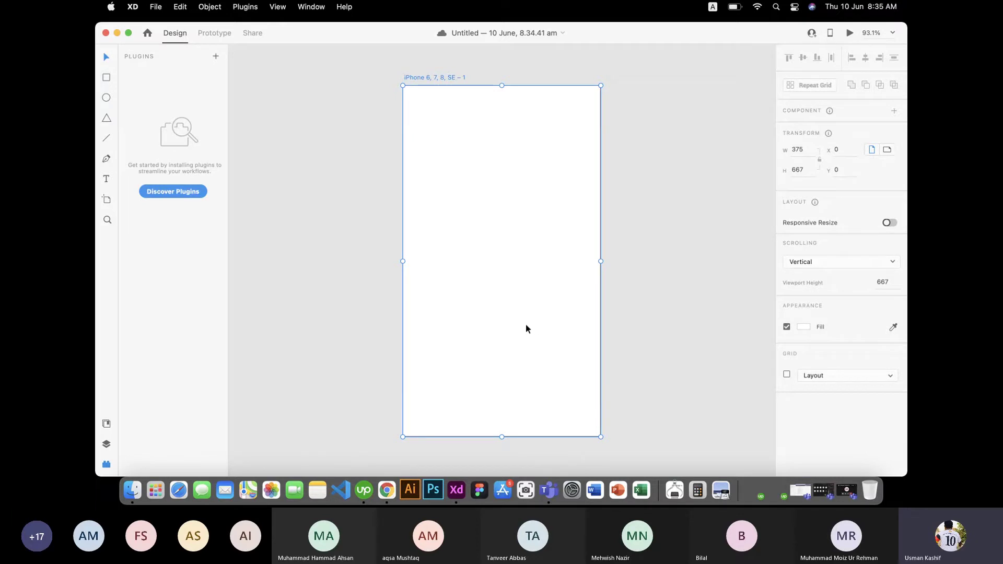
left_click(638, 236)
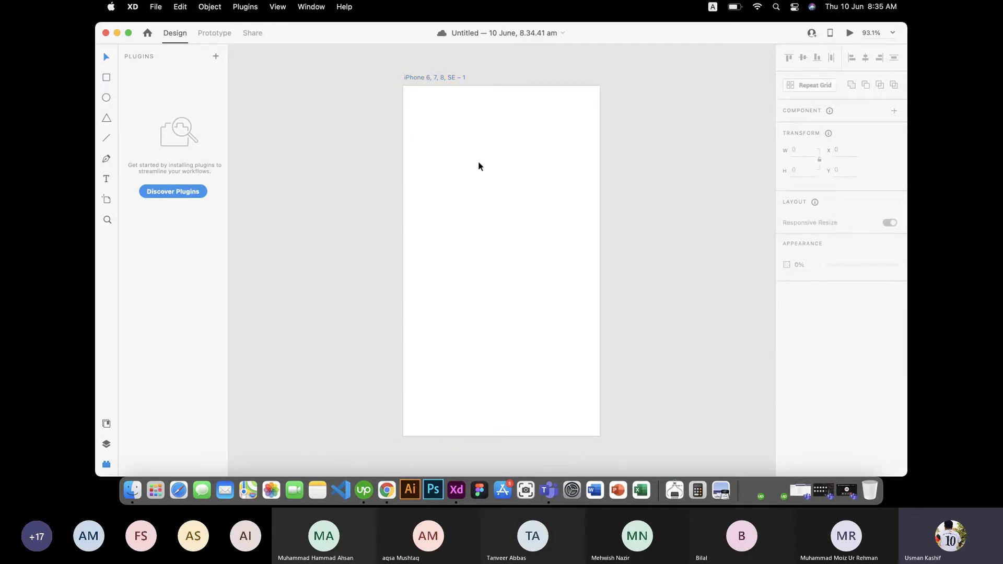
left_click(442, 203)
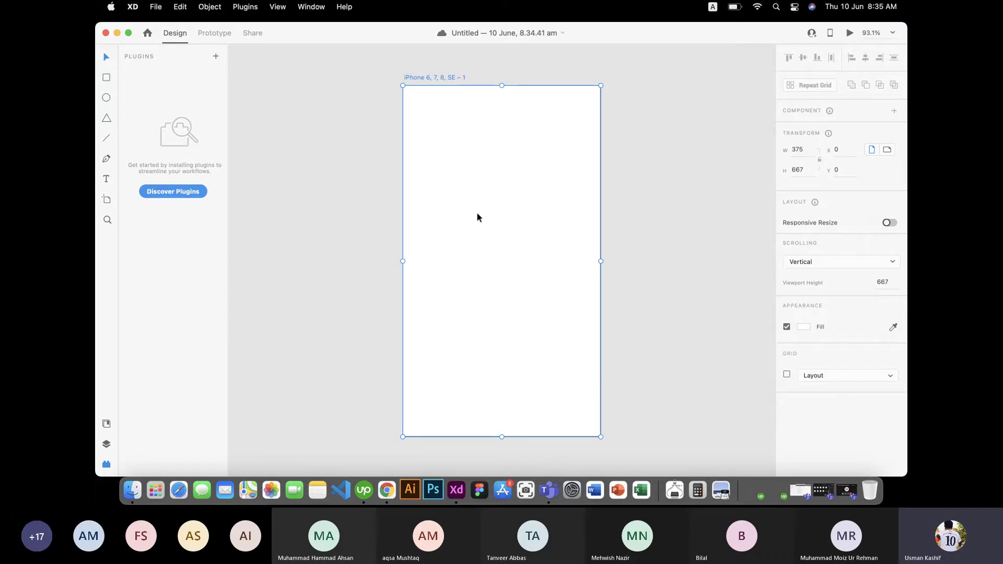
left_click(214, 34)
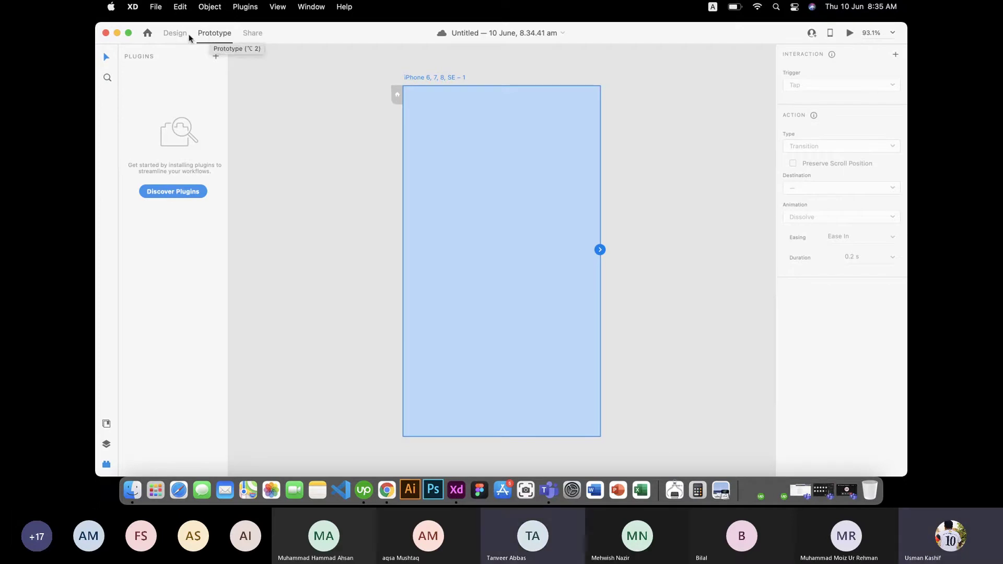
left_click(168, 33)
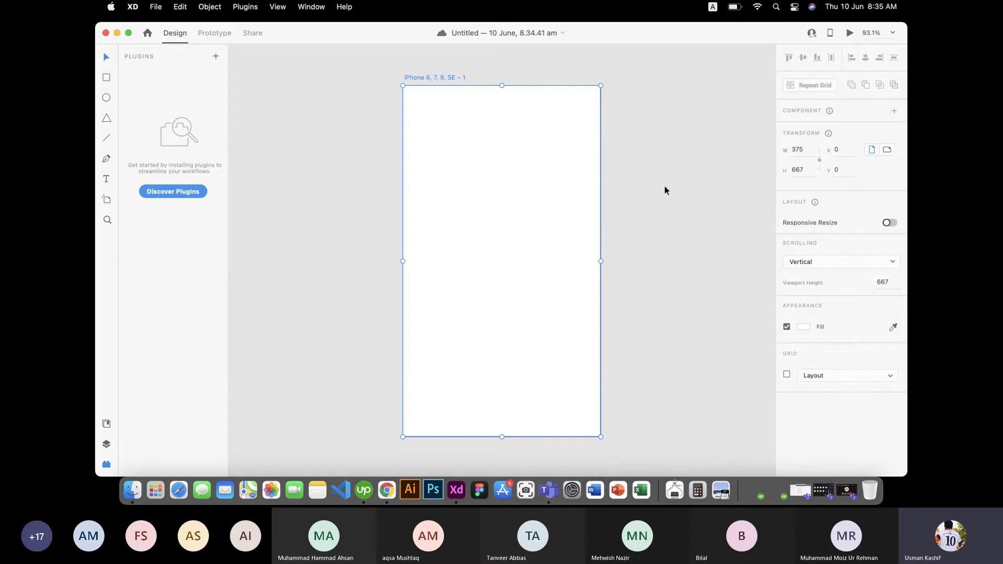
left_click(205, 34)
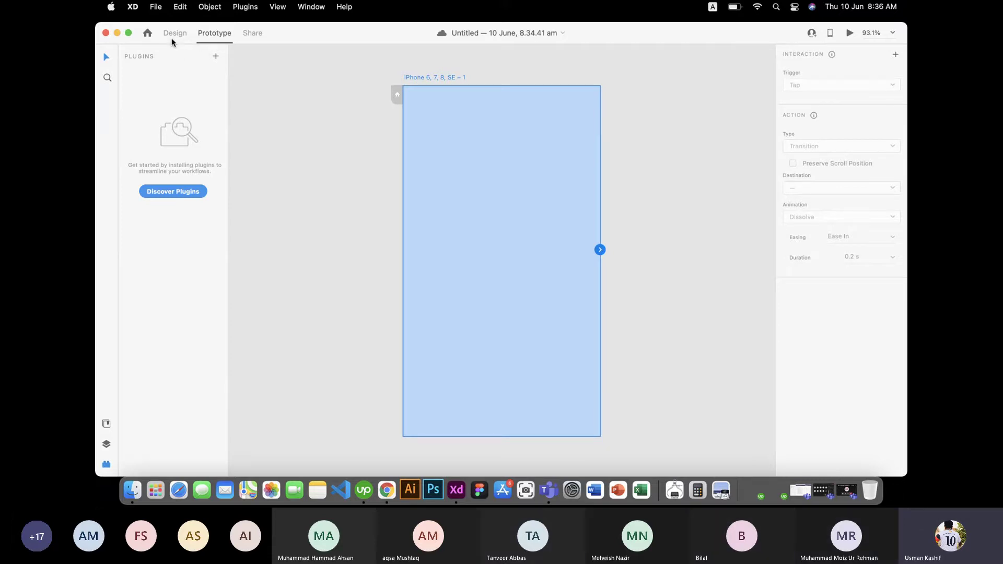
left_click(172, 36)
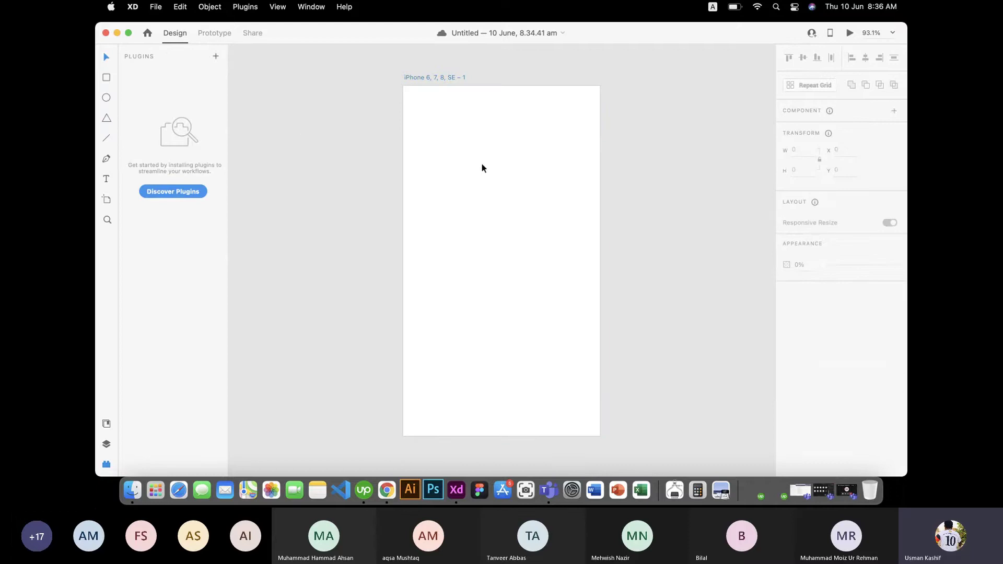
Step: Drag the iPhone 6, 7, 8, SE artboard left, then back right to X -35, Y 17
left_click(494, 181)
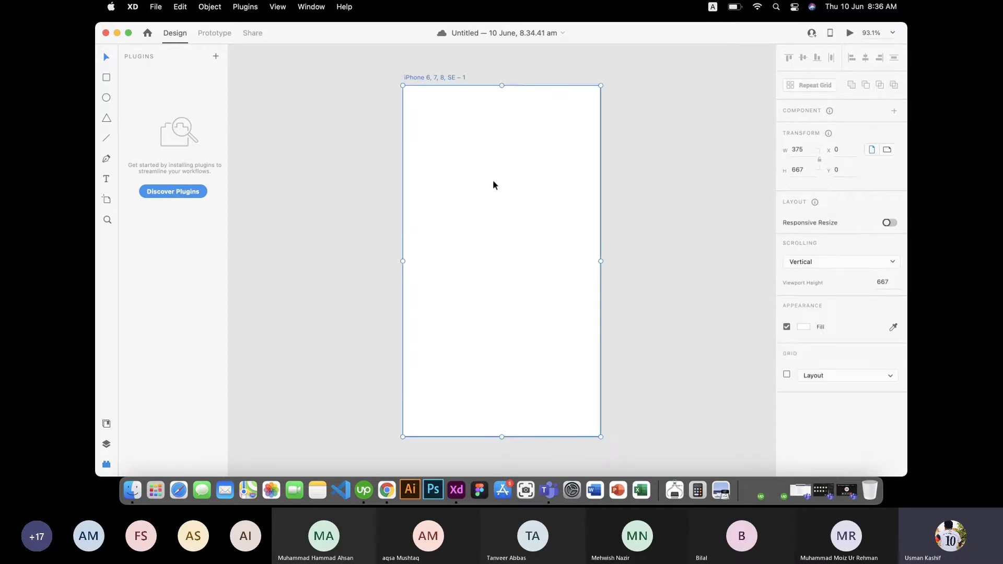
left_click_drag(555, 192, 422, 196)
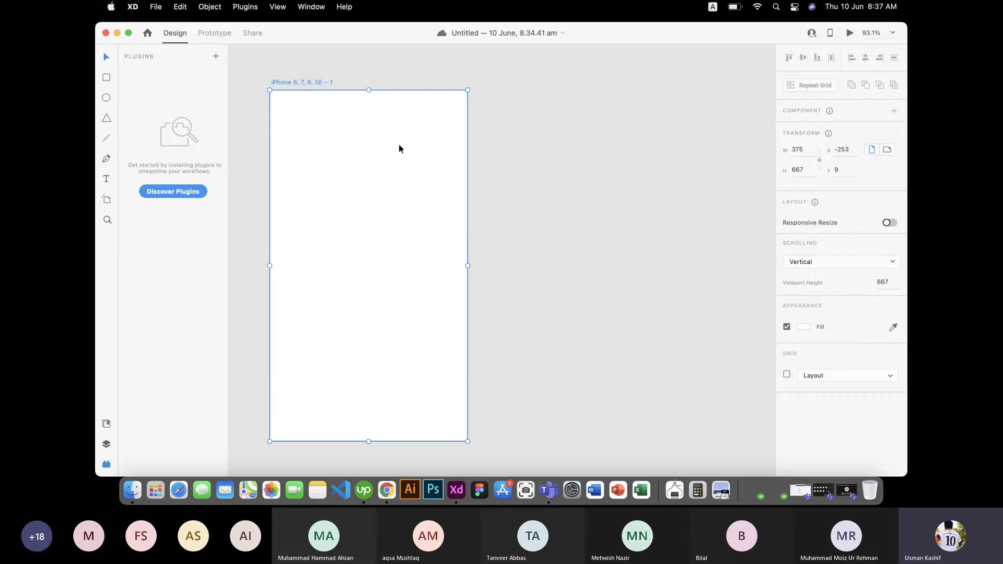
left_click_drag(378, 176, 491, 181)
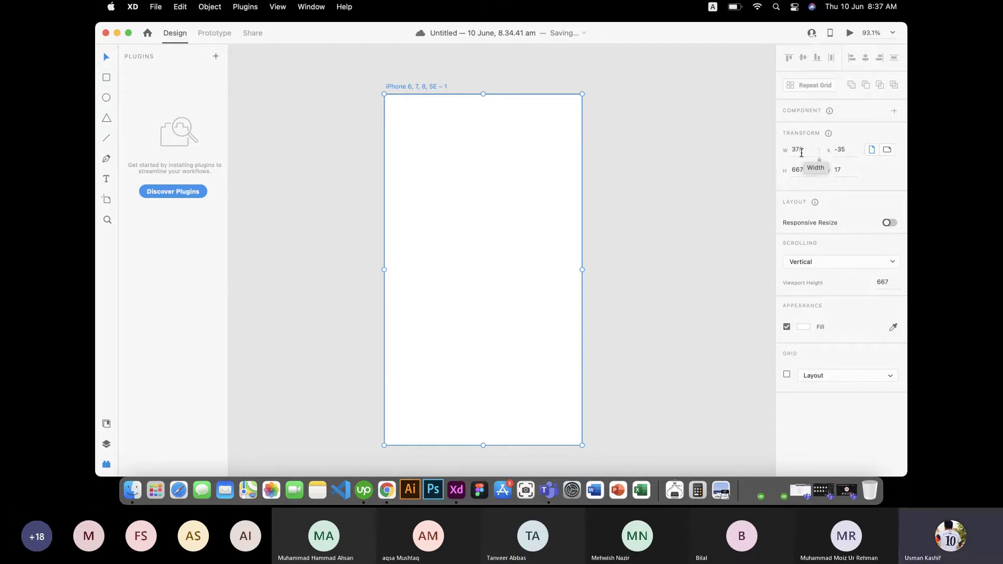
Step: Lock the artboard's aspect ratio and try a corner-drag resize, undoing the enlargement
left_click(801, 152)
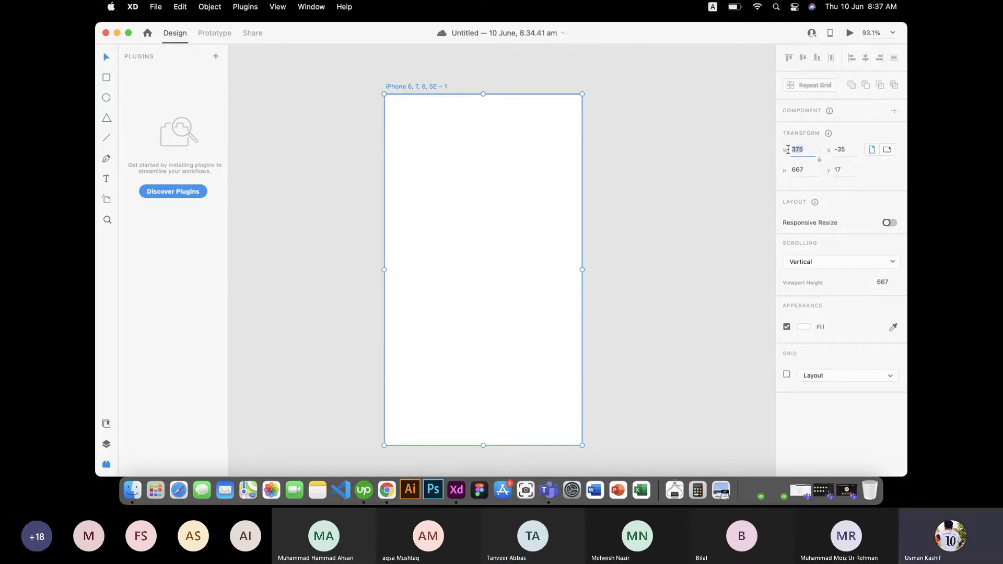
key("Tab")
left_click(819, 161)
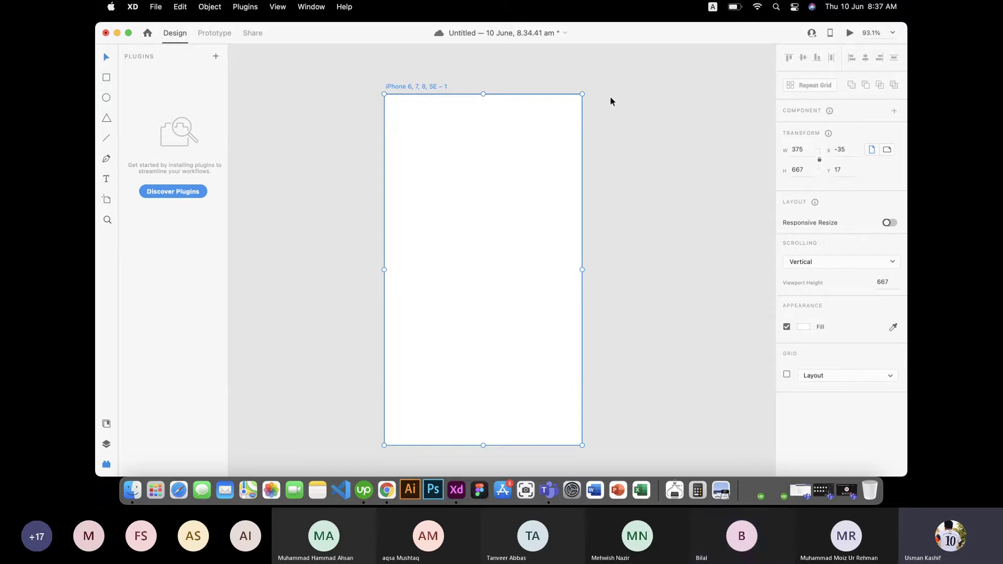
mouse_move(582, 94)
left_mouse_down()
mouse_move(589, 85)
mouse_move(563, 96)
mouse_move(581, 83)
left_mouse_up()
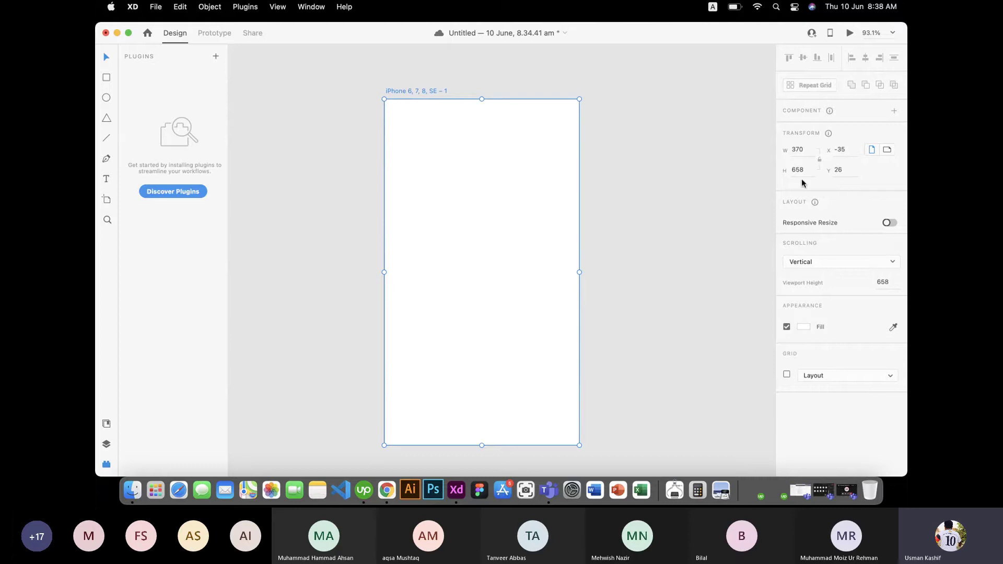
mouse_move(579, 99)
left_mouse_down()
mouse_move(631, 112)
mouse_move(665, 85)
mouse_move(445, 123)
mouse_move(450, 139)
mouse_move(581, 168)
mouse_move(584, 103)
left_mouse_up()
key("super+z")
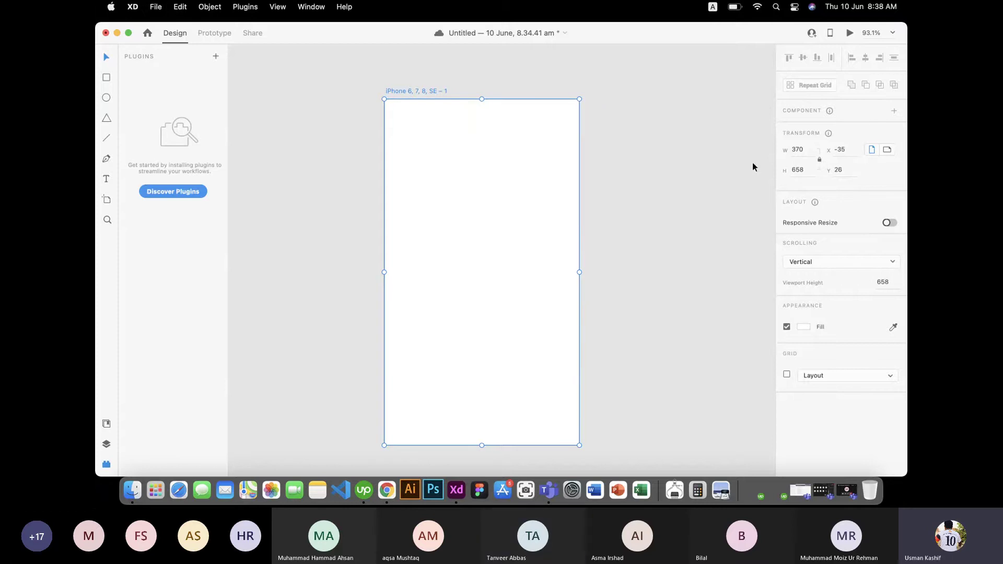
Step: Try artboard widths of 20 (undone) and then 390
left_click(808, 151)
type("20")
key("Return")
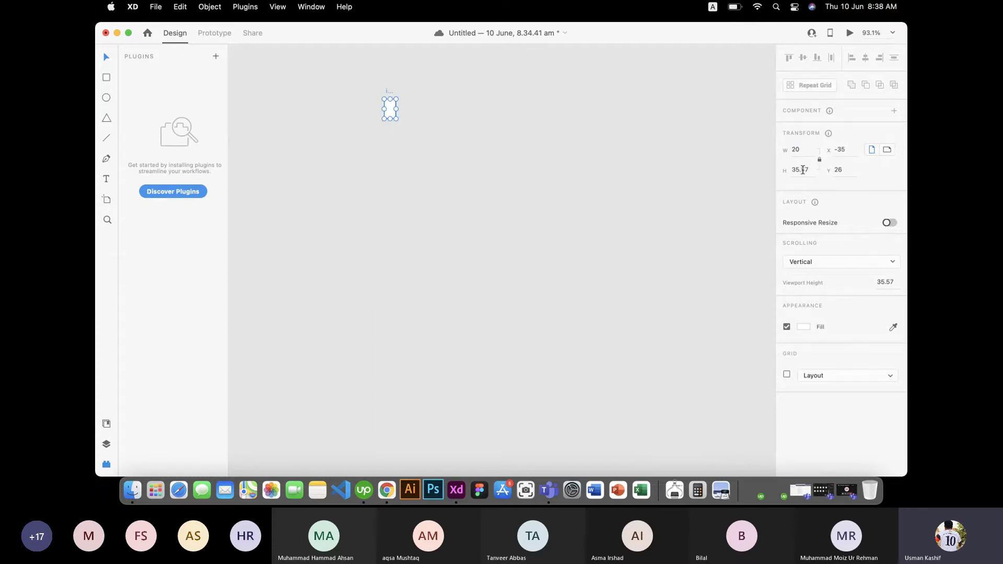
key("super+z")
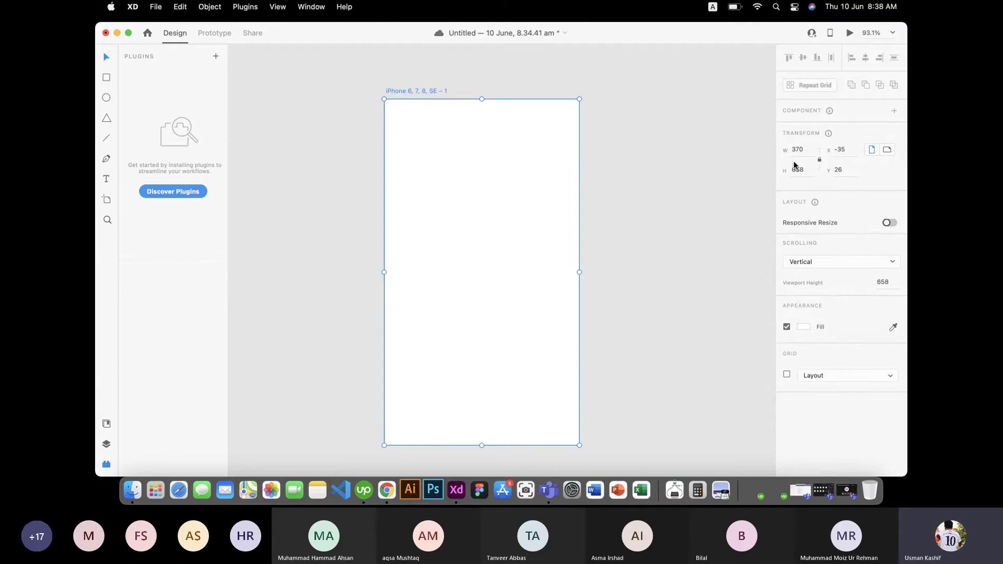
left_click(798, 151)
left_click(800, 151)
key("BackSpace")
type("9")
key("Return")
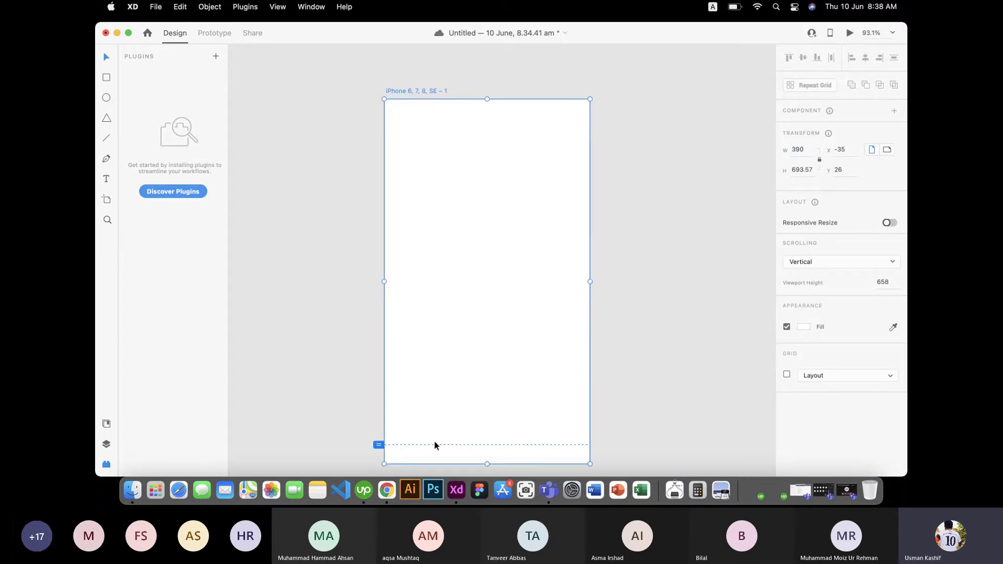
Step: Resize from the bottom-right corner and undo/redo until the artboard is 370×658
left_click_drag(590, 463, 579, 444)
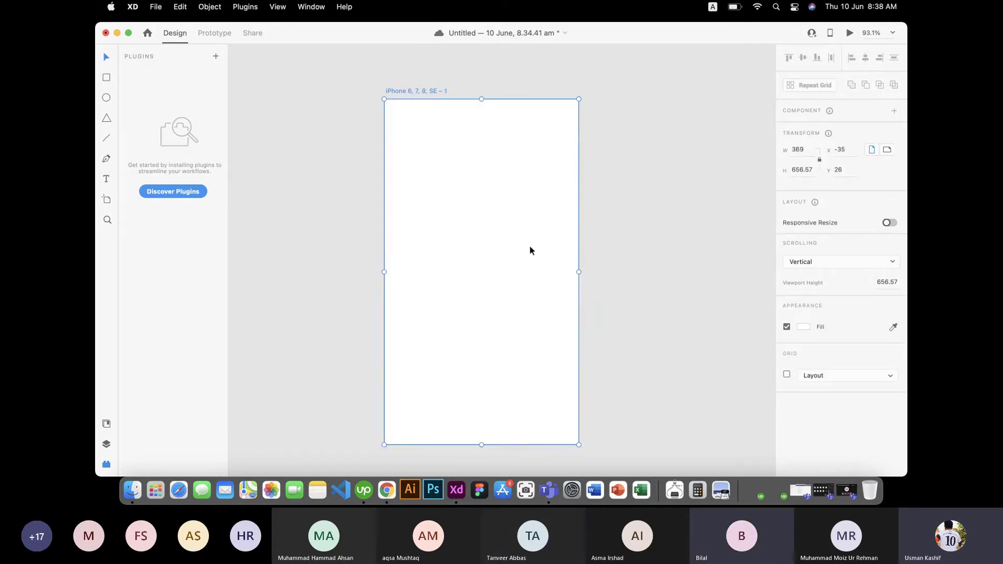
key("super+z")
key("super+shift+z")
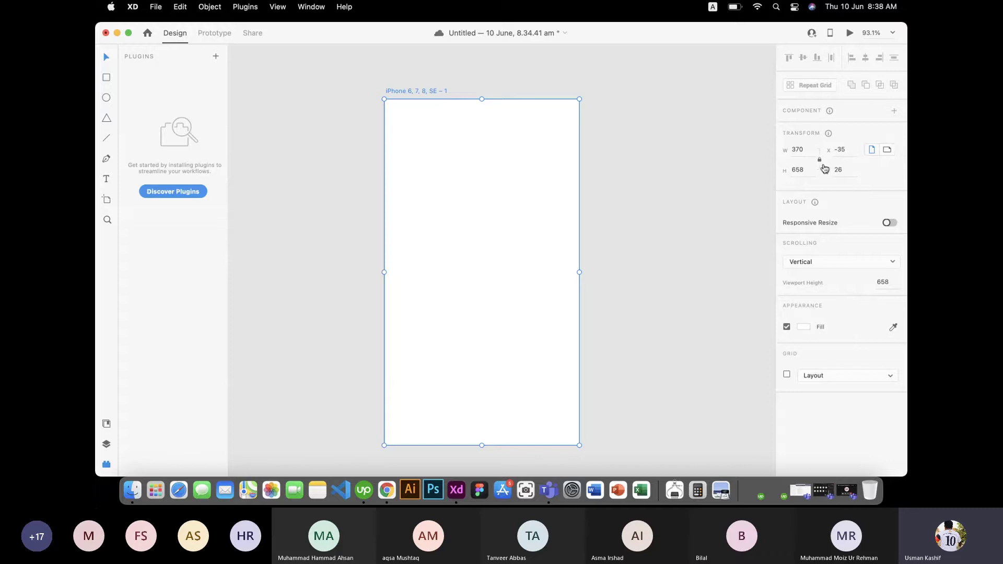
key("super+z")
key("super+z")
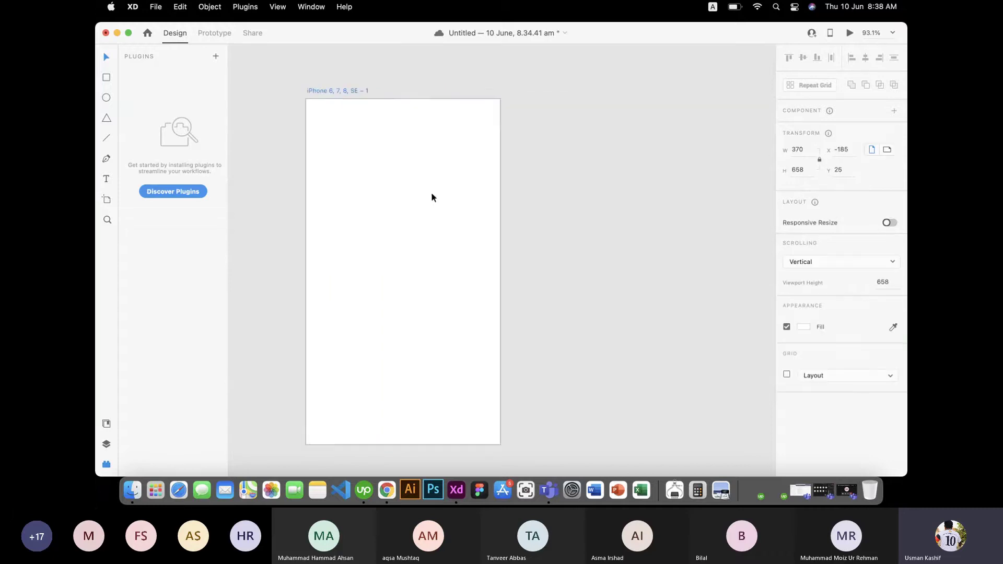
left_click_drag(432, 197, 498, 205)
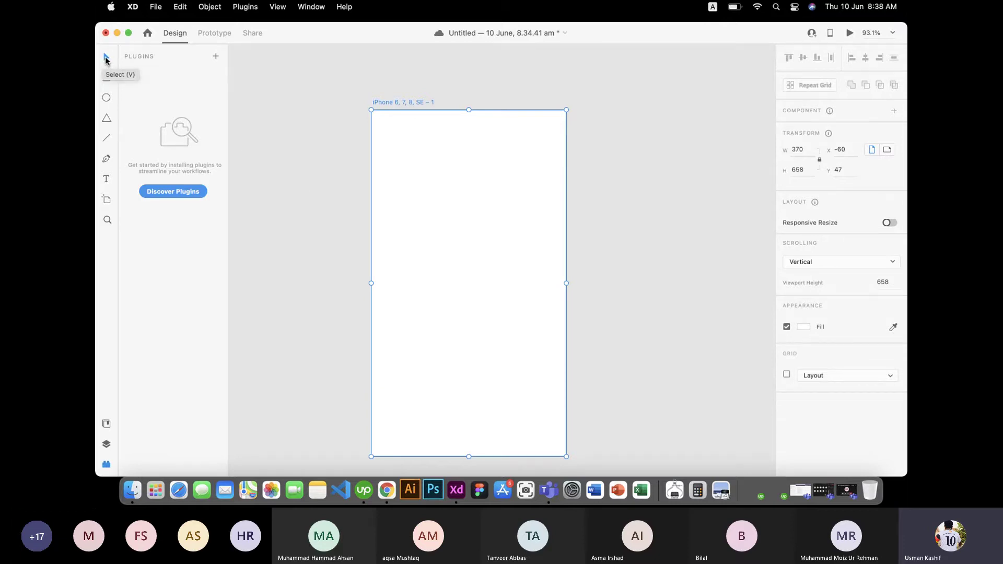
left_click_drag(407, 159, 520, 142)
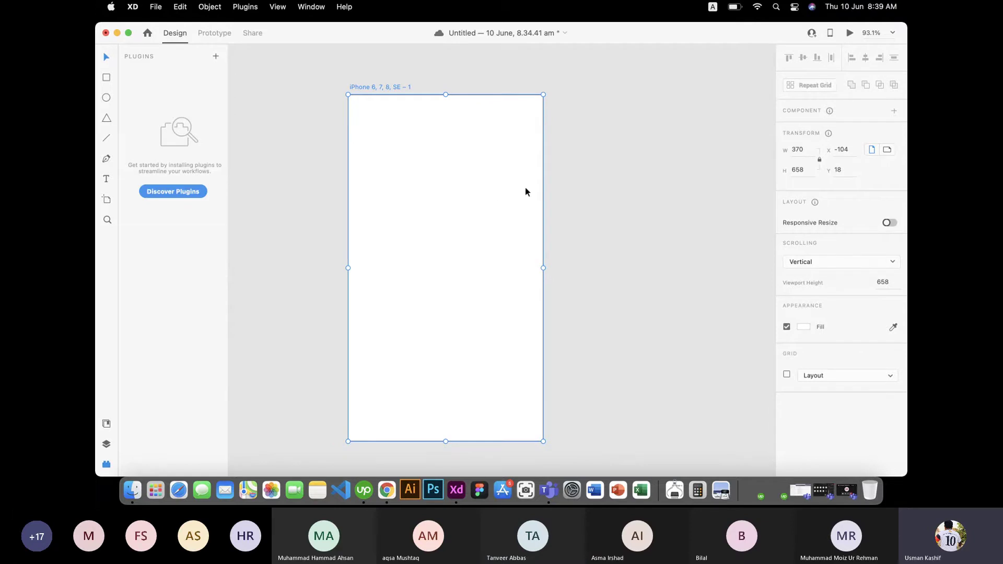
left_click(650, 186)
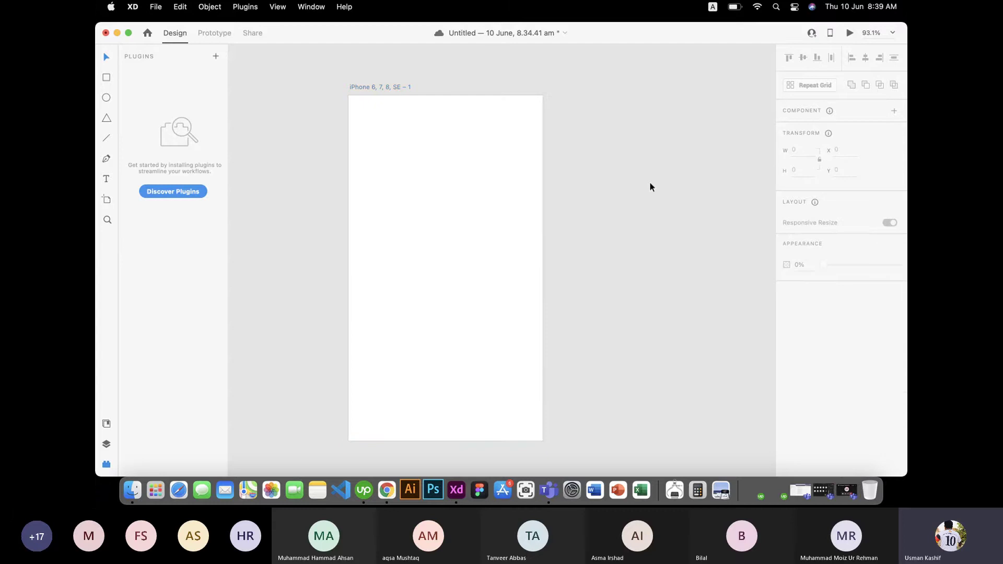
left_click(462, 149)
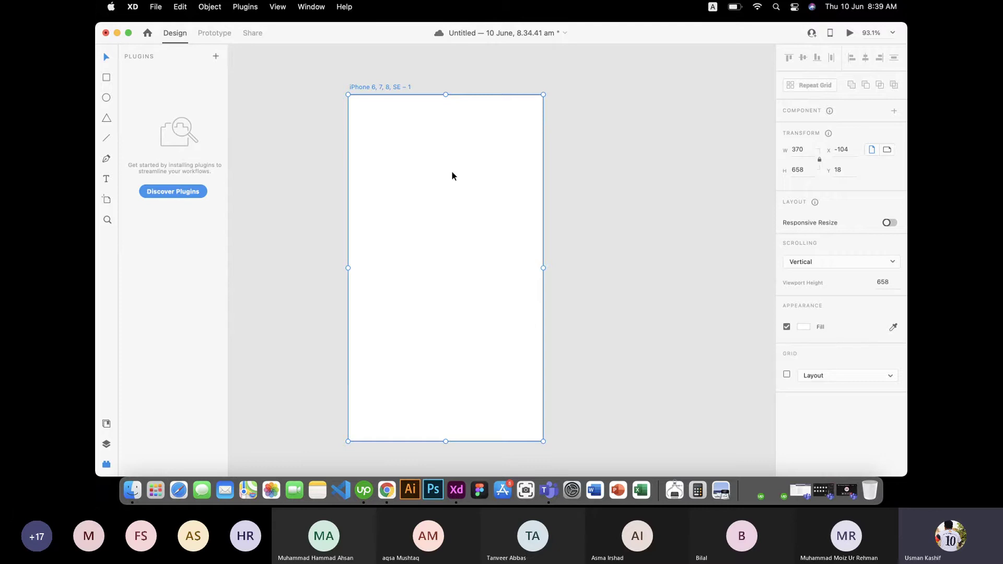
scroll(452, 176, "down", 10)
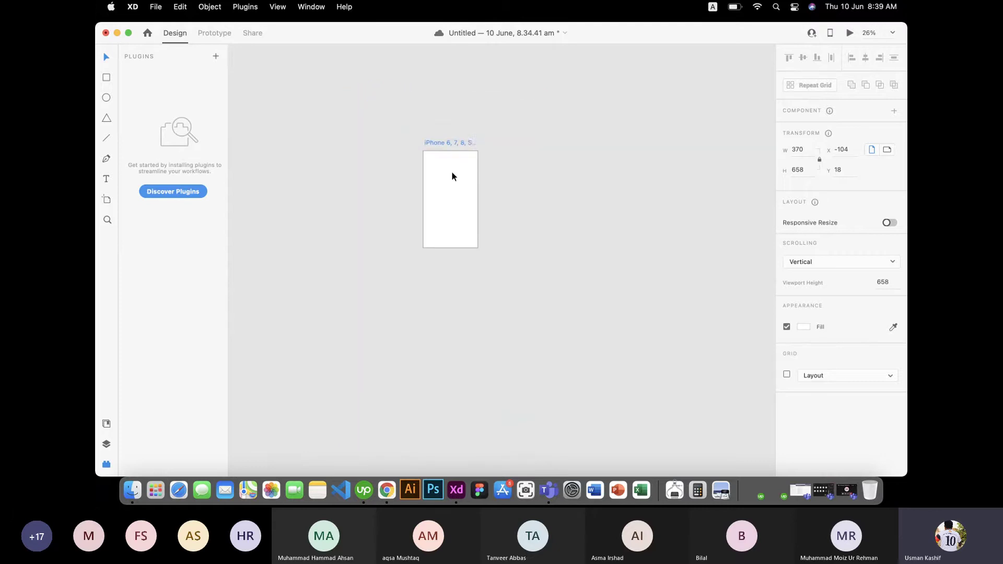
scroll(453, 176, "down", 5)
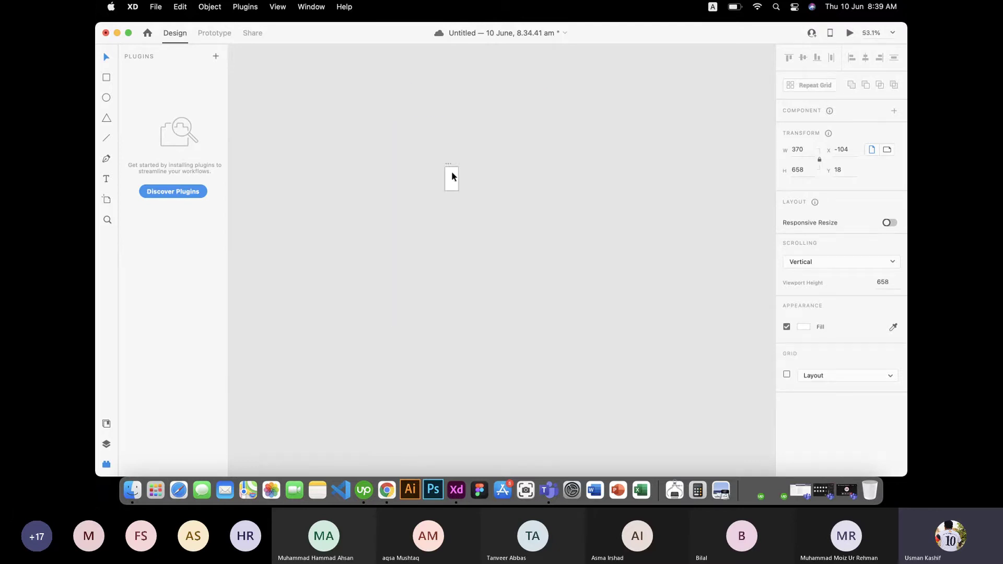
scroll(452, 170, "down", 3)
scroll(451, 169, "up", 6)
scroll(450, 169, "up", 6)
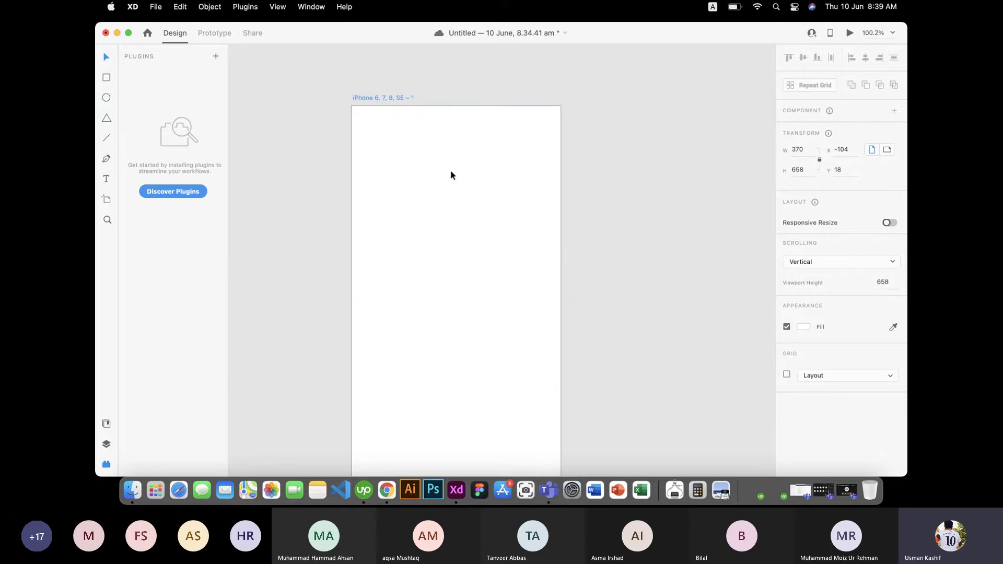
key("super+minus")
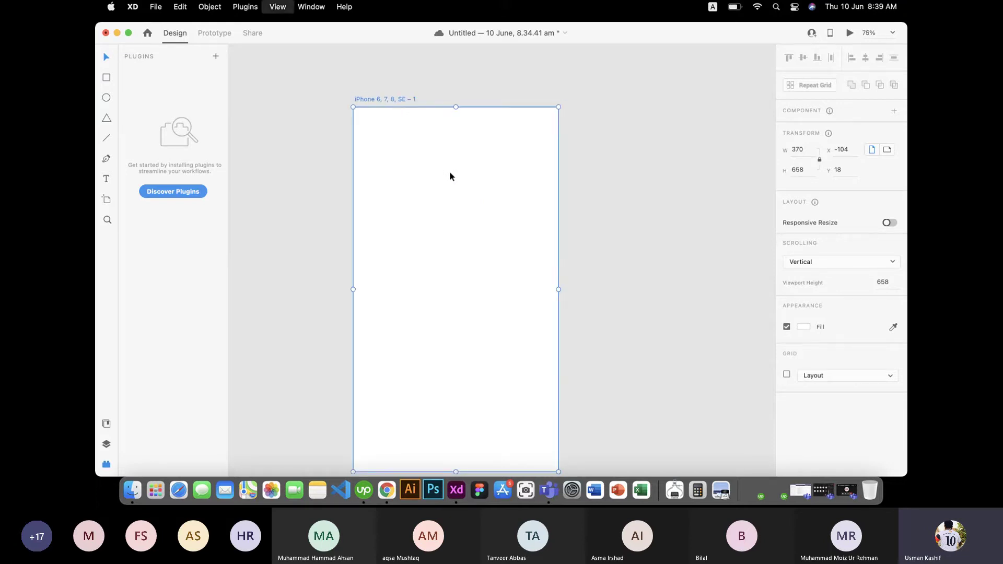
key("super+equal")
scroll(449, 175, "up", 5)
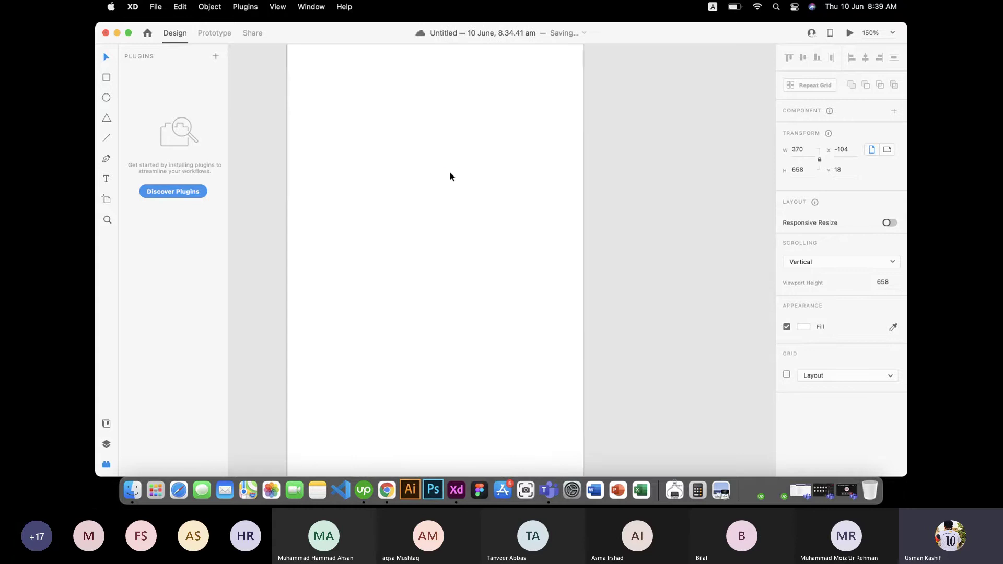
key("super+3")
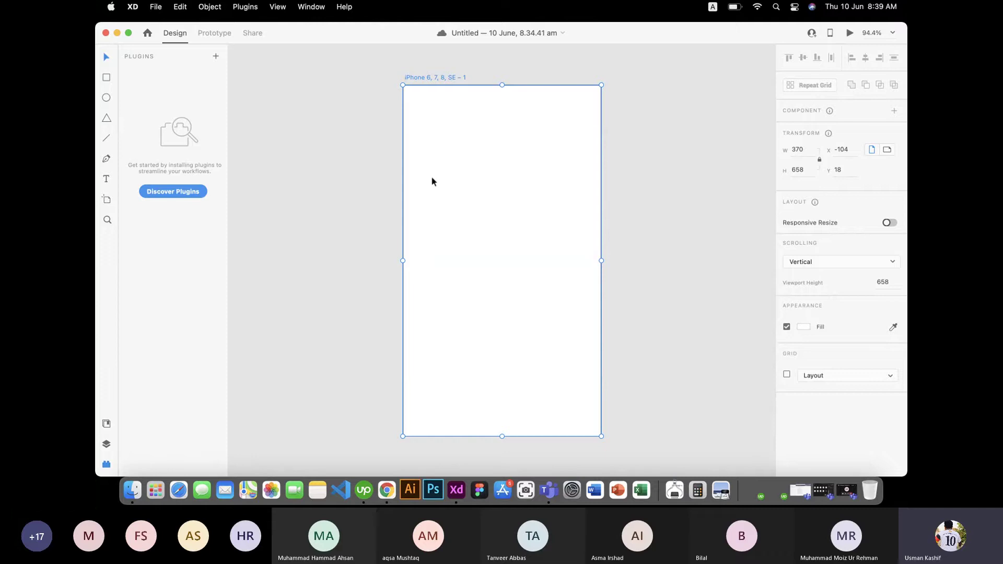
Step: Draw a trial rectangle on the artboard, then delete it
left_click(106, 77)
left_click_drag(457, 154, 553, 256)
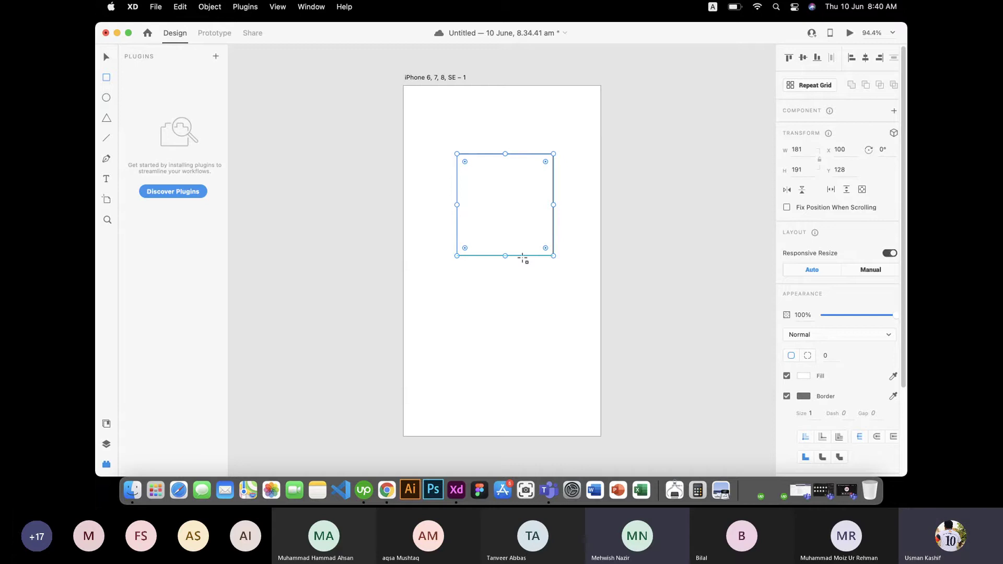
key("Delete")
Step: Move the blank 370×658 iPhone artboard to X -183, Y 44
left_click(106, 57)
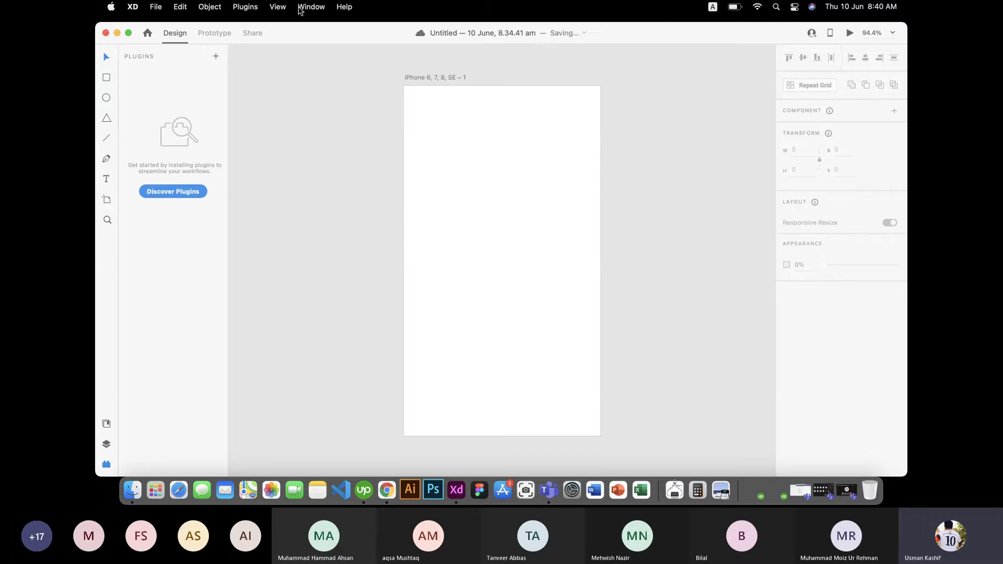
left_click(454, 137)
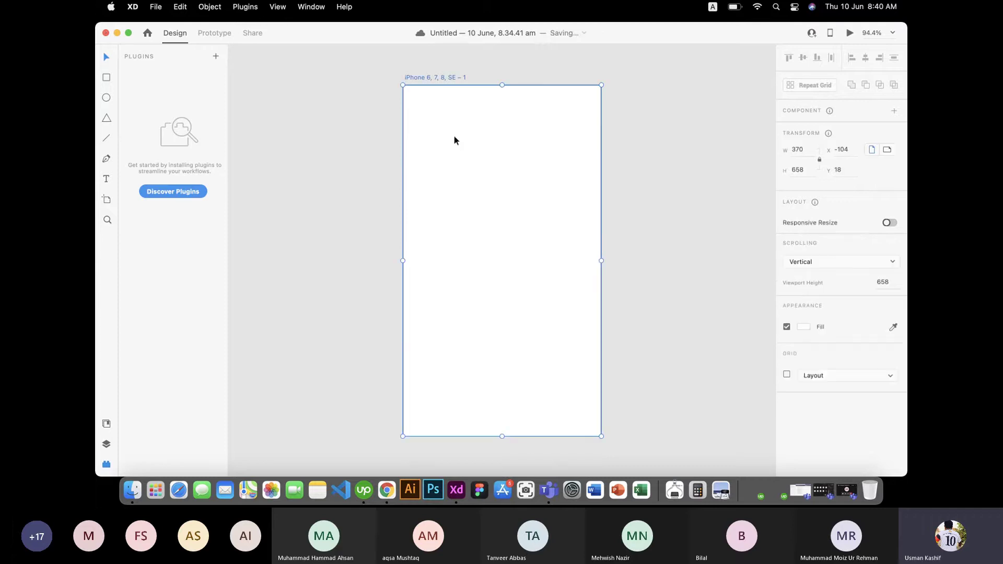
left_click(657, 151)
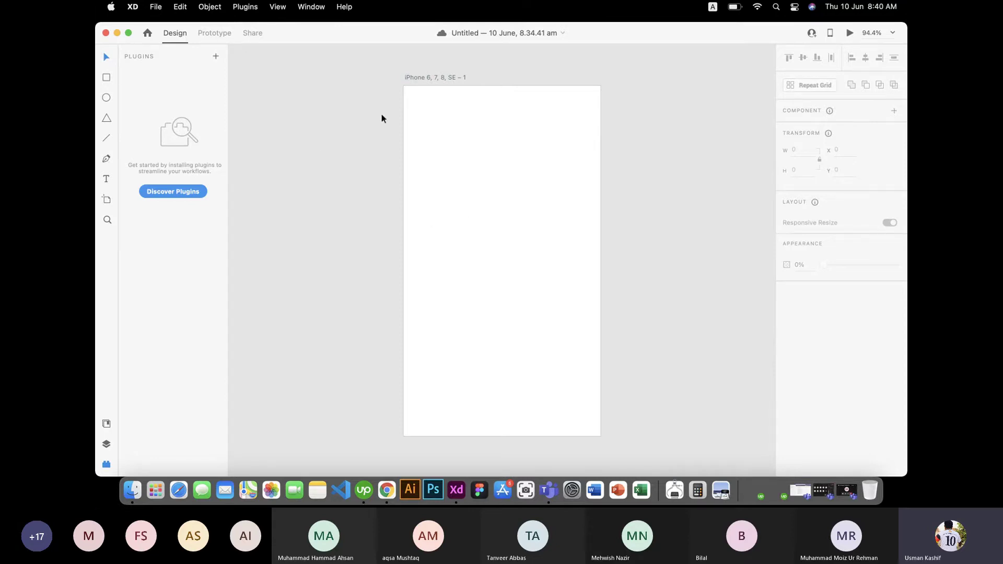
left_click(497, 141)
left_click_drag(439, 154, 452, 197)
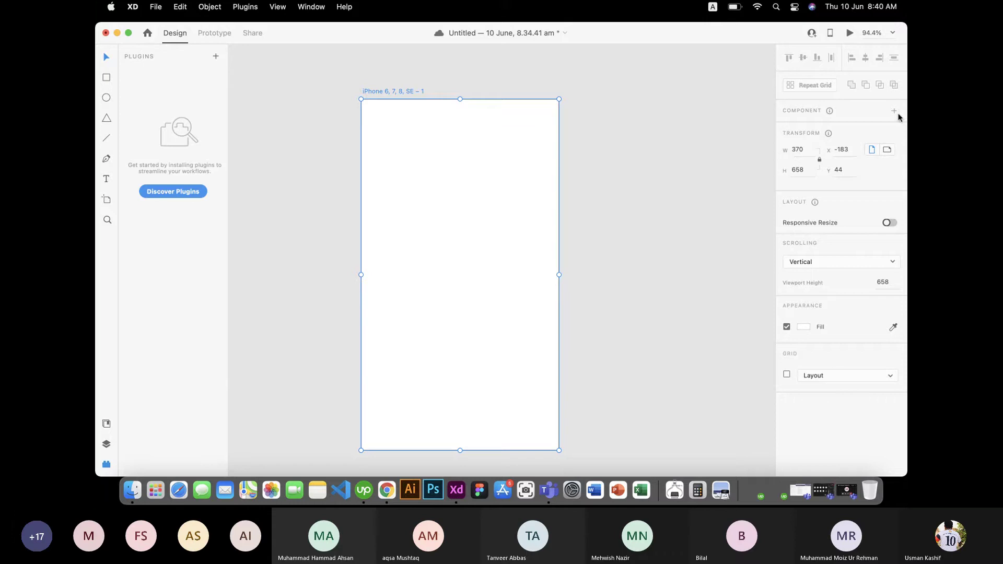
Step: Test a corner resize, undo back to 370 × 658, and move the artboard to X -118, Y 34
left_click(798, 150)
left_click(799, 170)
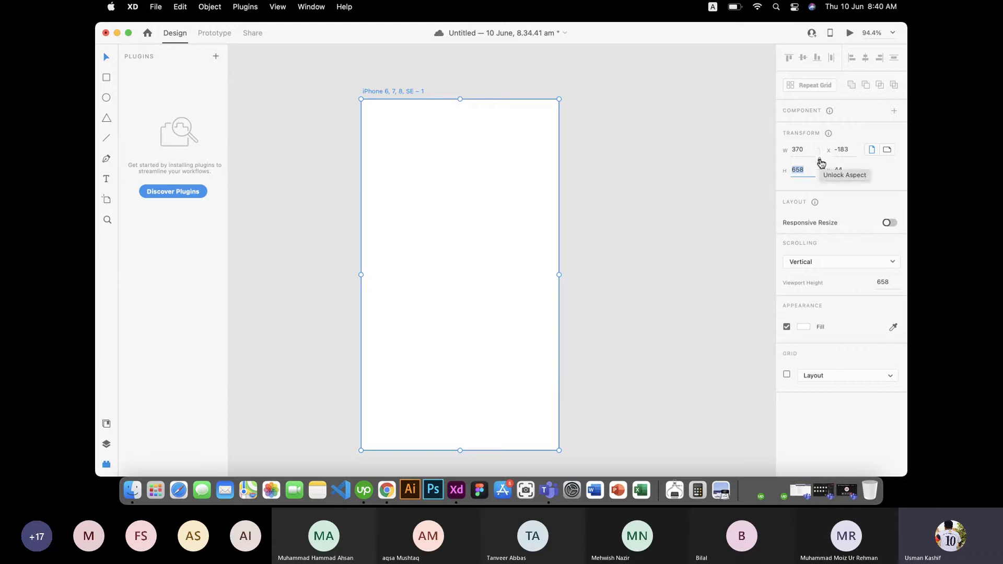
left_click(659, 190)
left_click(477, 188)
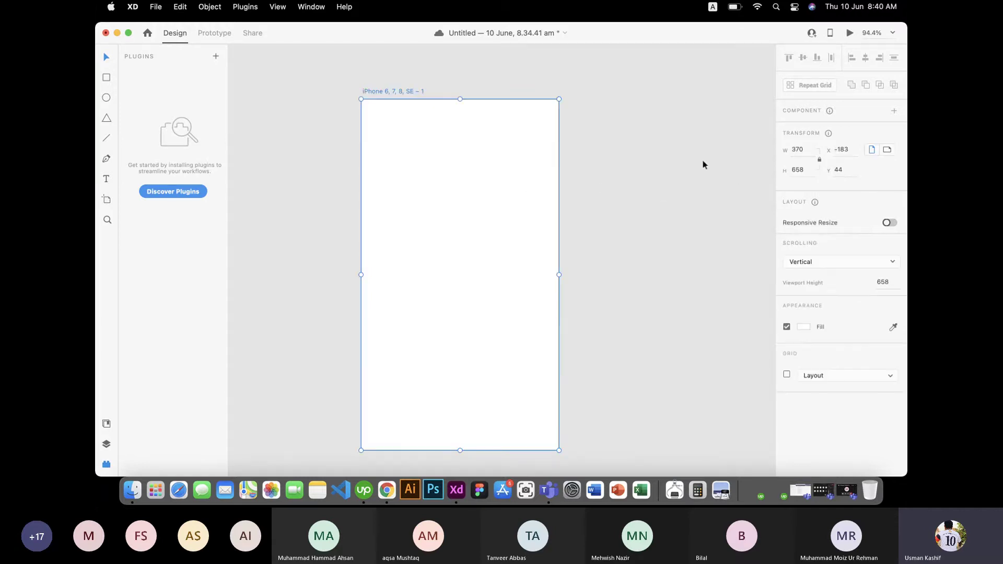
left_click_drag(560, 98, 583, 123)
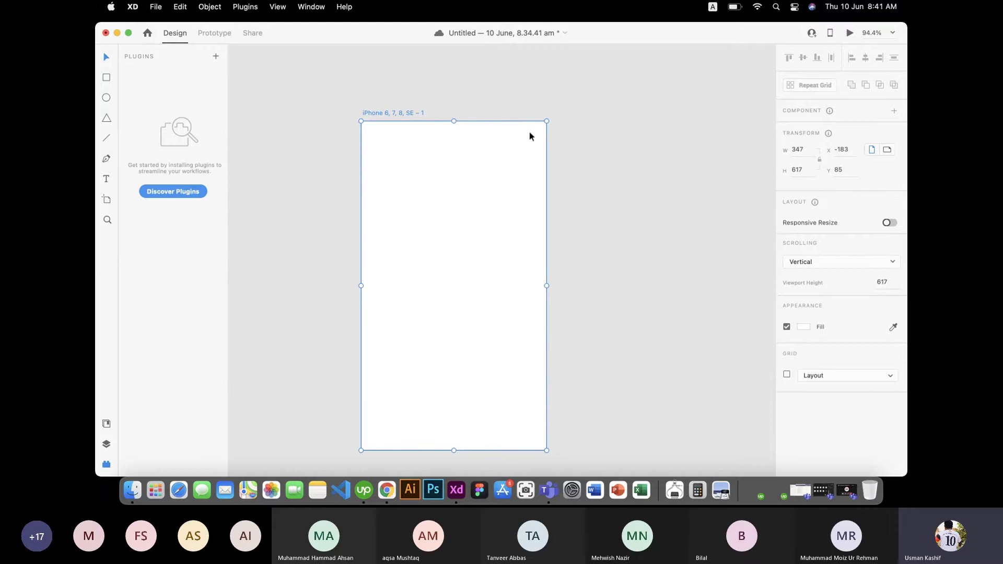
left_click_drag(546, 119, 412, 259)
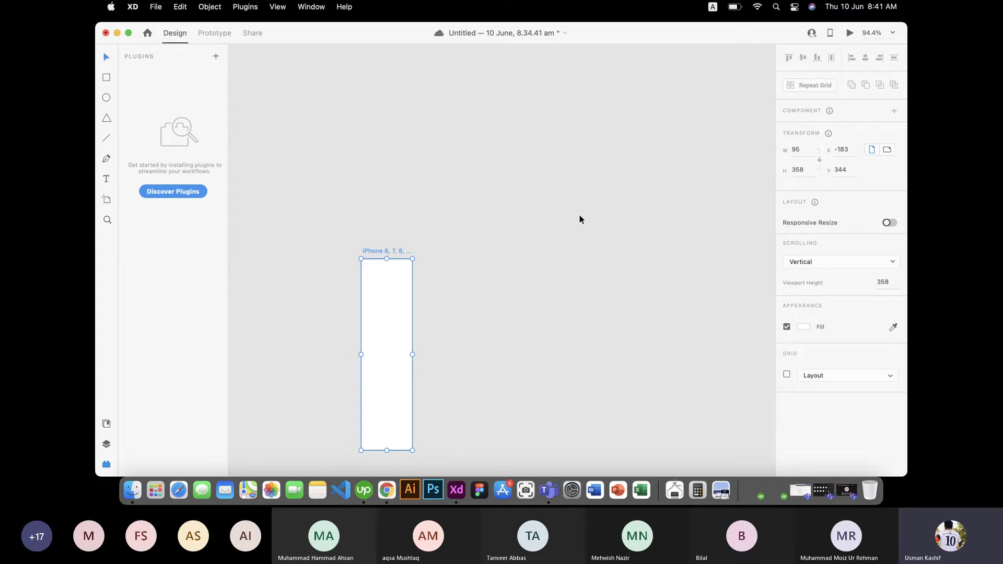
key("super+z")
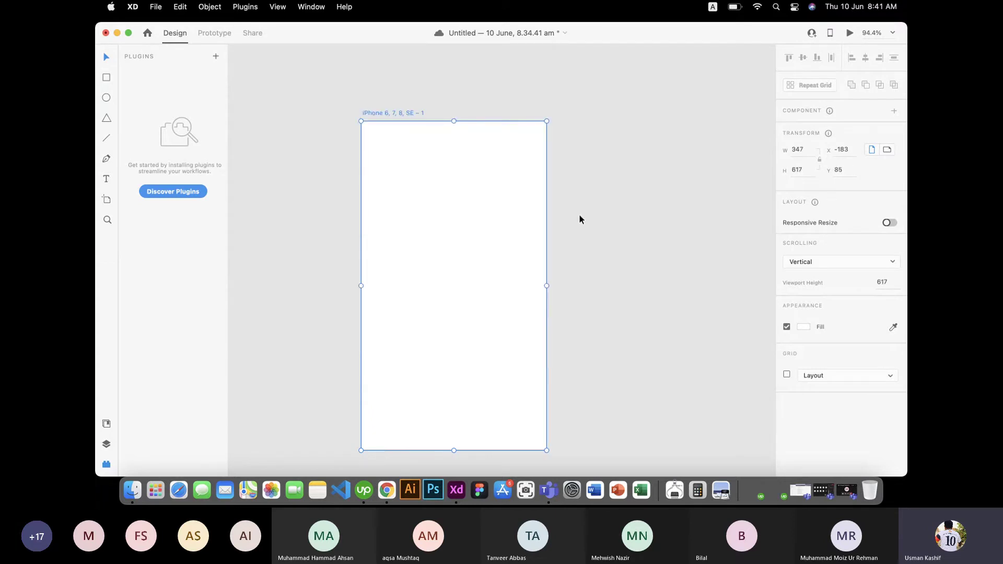
key("super+z")
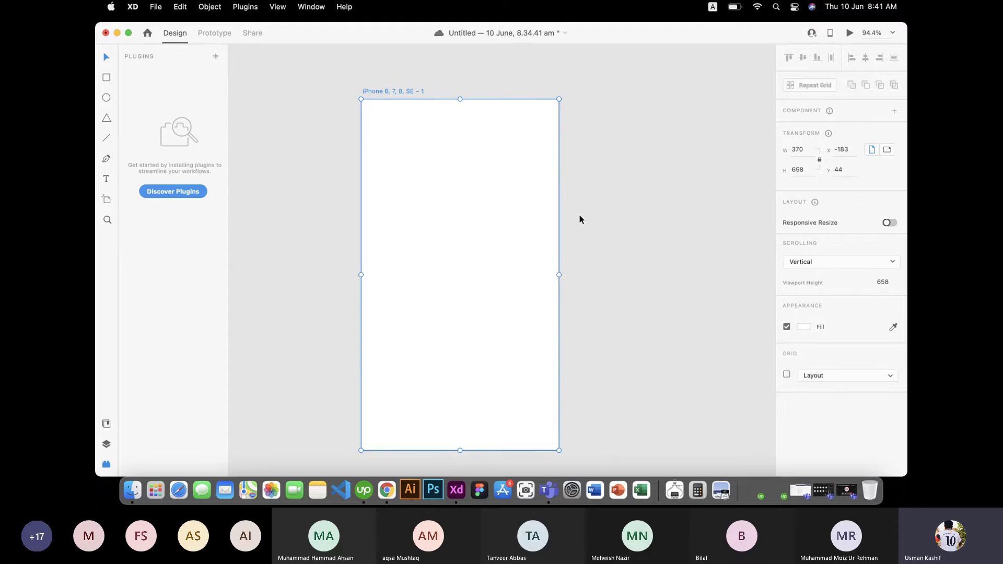
left_click_drag(475, 211, 508, 205)
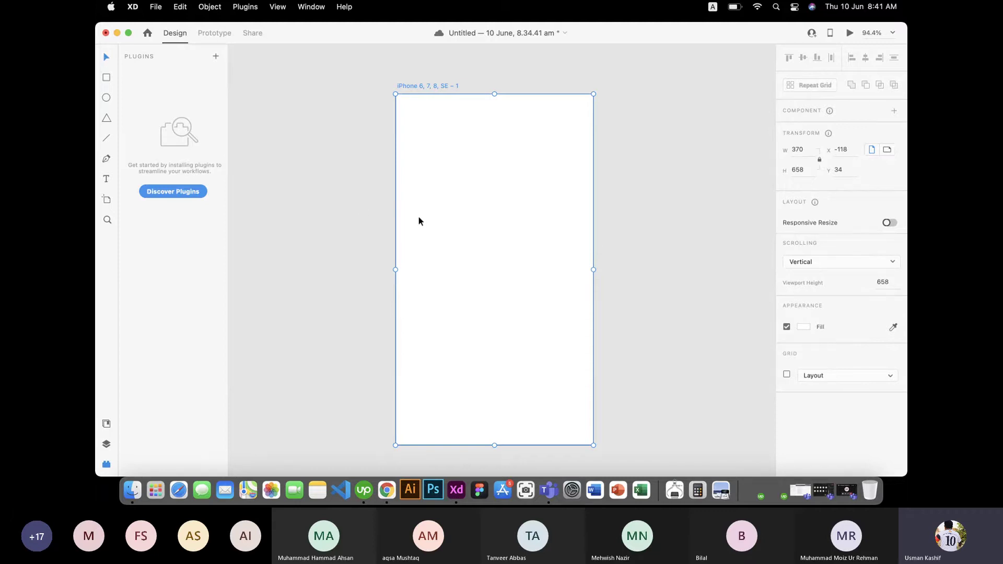
Step: Draw a 193 × 195 square near the artboard's upper left and test its corner-radius handles
left_click(106, 78)
mouse_move(429, 142)
left_mouse_down()
mouse_move(487, 181)
mouse_move(531, 246)
left_mouse_up()
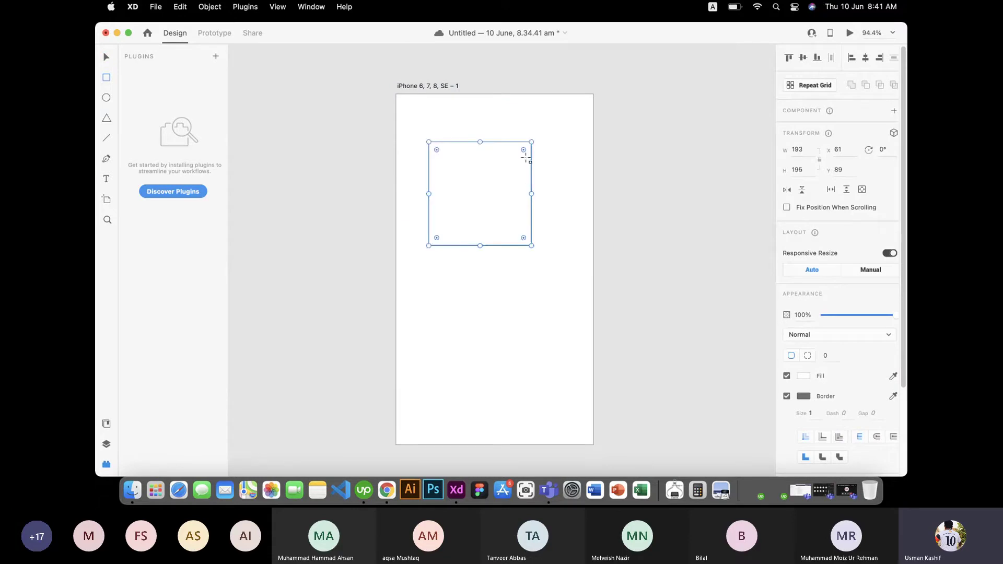
mouse_move(523, 151)
left_mouse_down()
mouse_move(491, 187)
mouse_move(531, 142)
mouse_move(469, 194)
mouse_move(537, 148)
left_mouse_up()
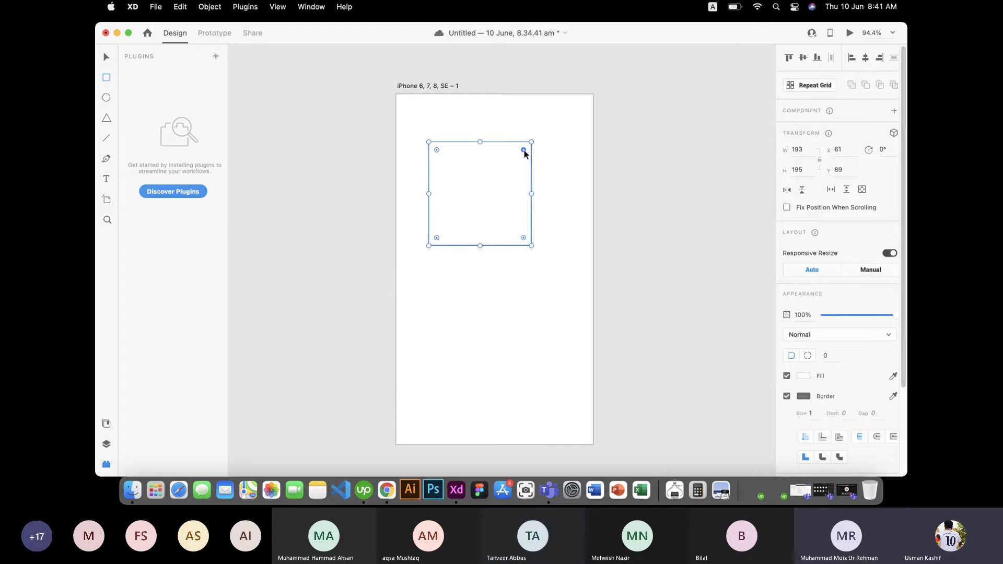
left_click_drag(525, 152, 551, 126)
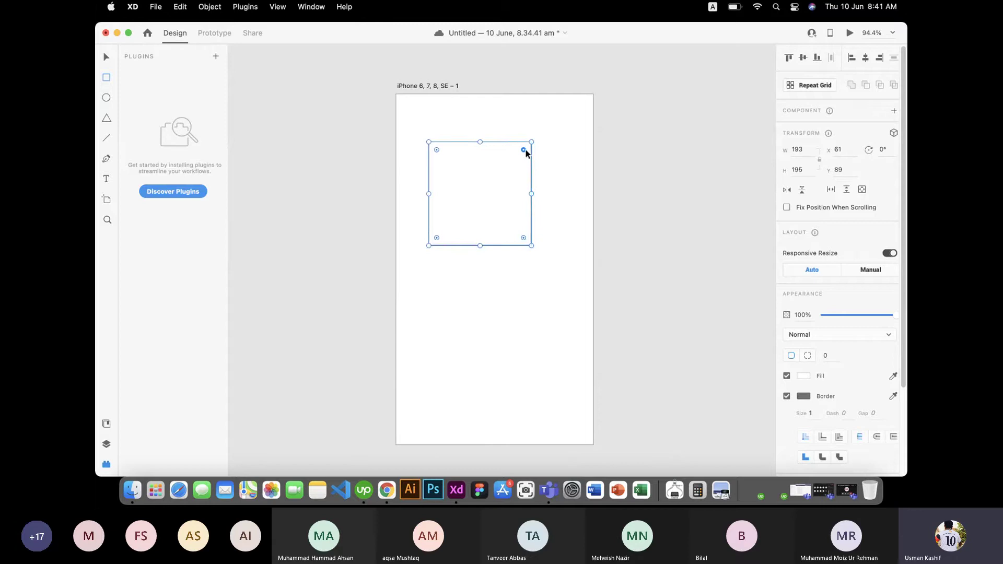
left_click_drag(524, 152, 568, 116)
left_click_drag(525, 152, 578, 111)
left_click_drag(525, 151, 567, 116)
Step: Try a 50 corner radius and per-corner values, then return all corners to sharp
left_click(825, 356)
key("Return")
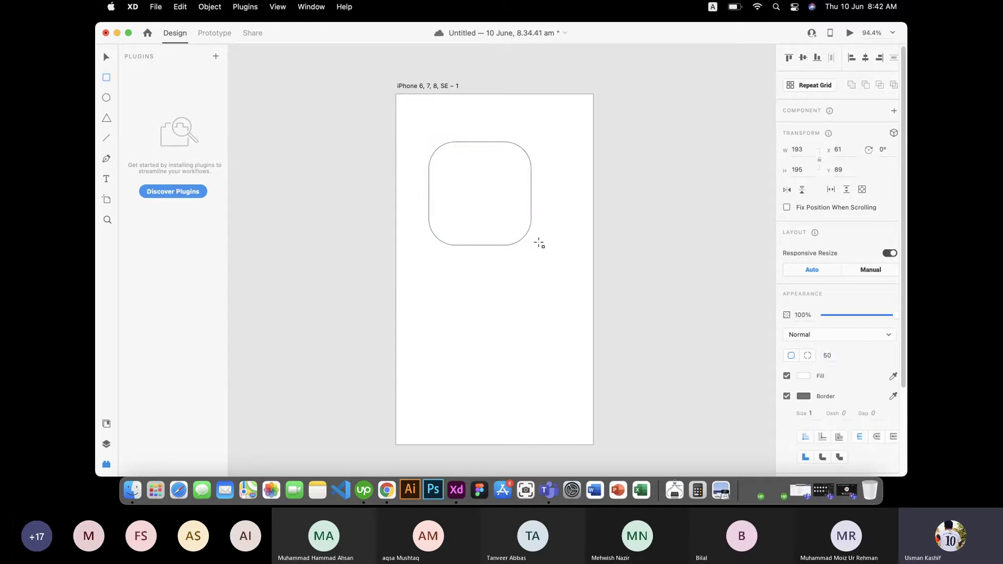
left_click(504, 197)
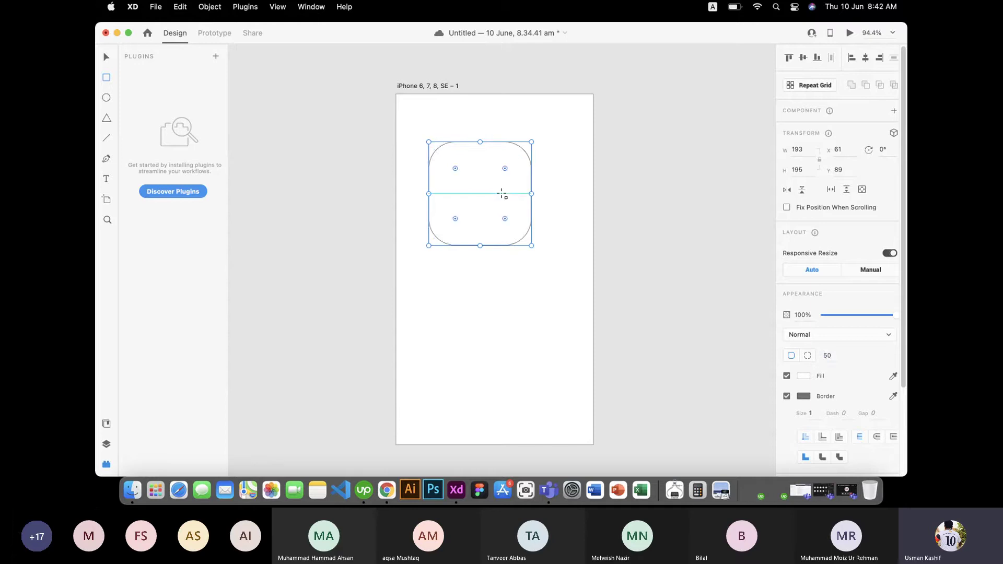
left_click(807, 356)
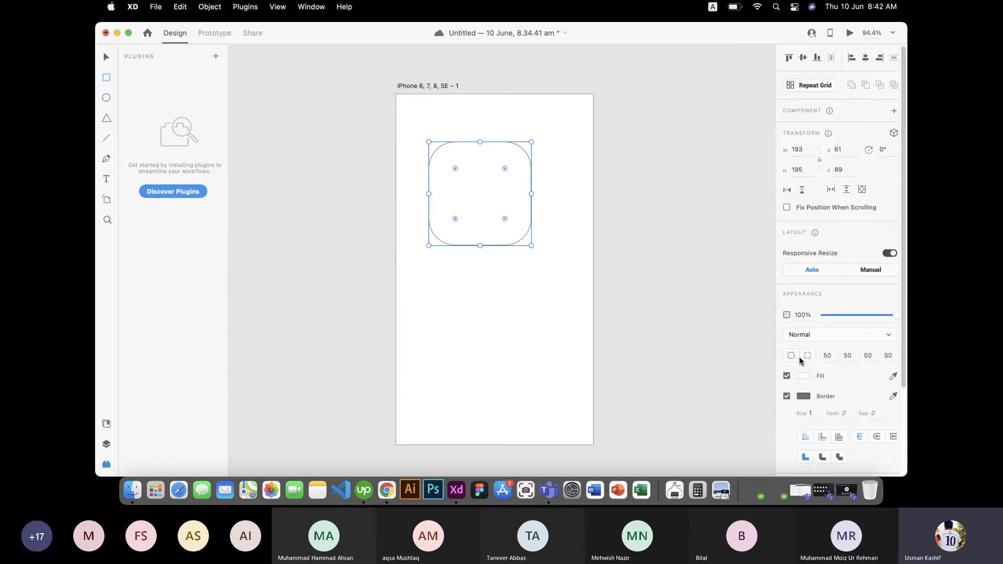
left_click(892, 357)
type("0")
key("Return")
left_click(825, 356)
key("Return")
mouse_move(505, 220)
left_mouse_down()
mouse_move(554, 264)
mouse_move(486, 203)
mouse_move(518, 243)
mouse_move(510, 224)
left_mouse_up()
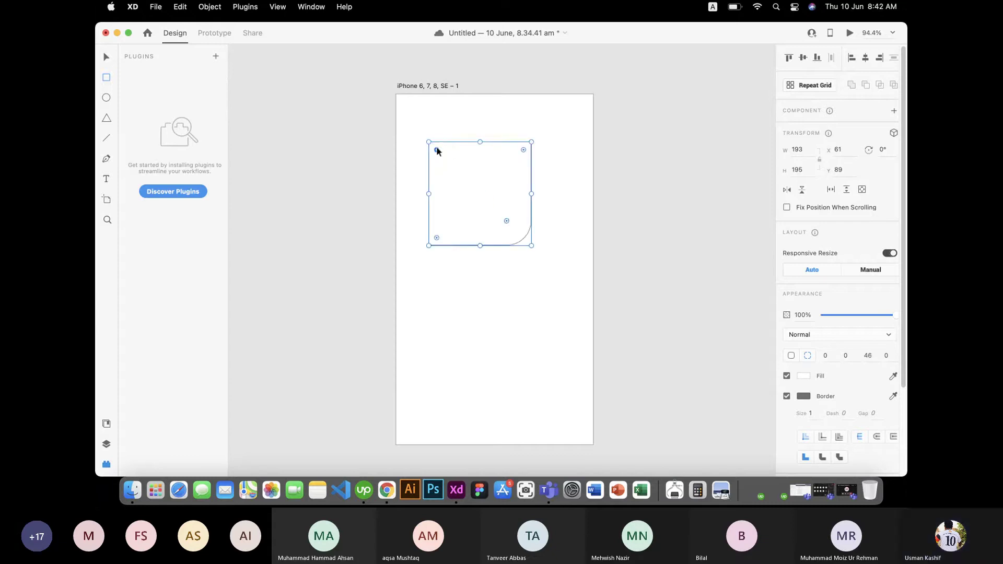
left_click_drag(439, 153, 456, 173)
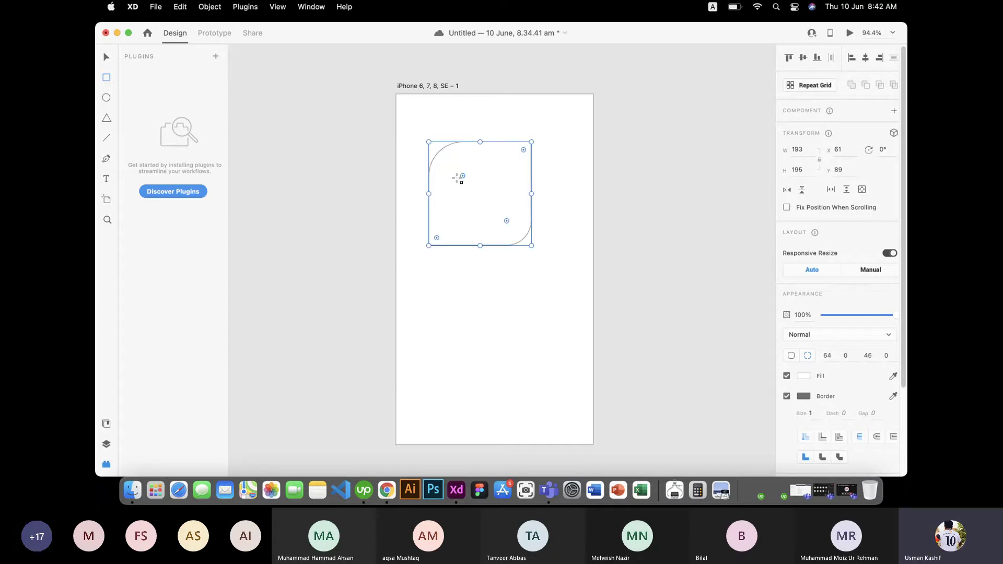
key("super+z")
key("super+z")
key("super+z")
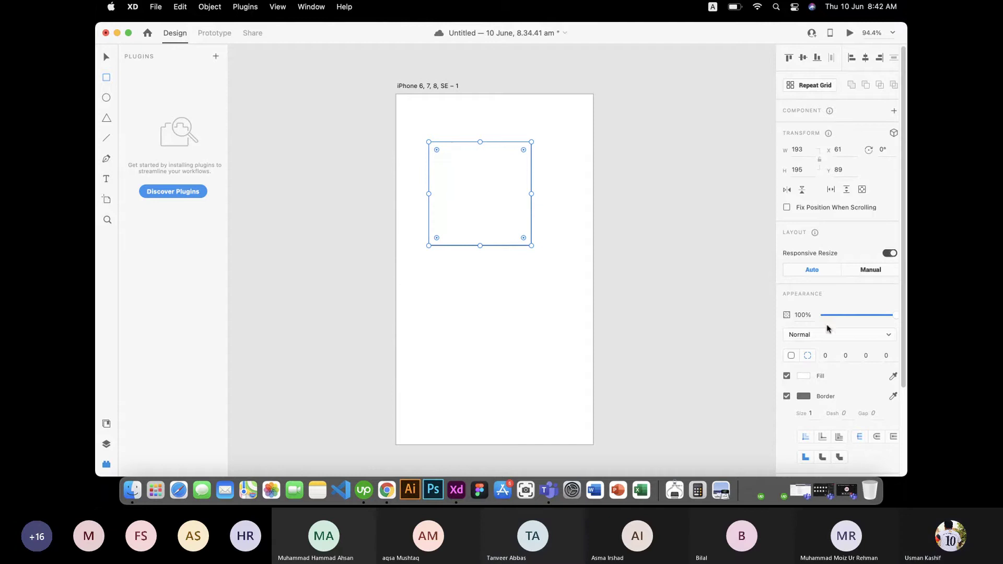
Step: Make the square's border pure red, size 5, aligned outside the edge
left_click(801, 401)
left_click_drag(748, 397, 764, 331)
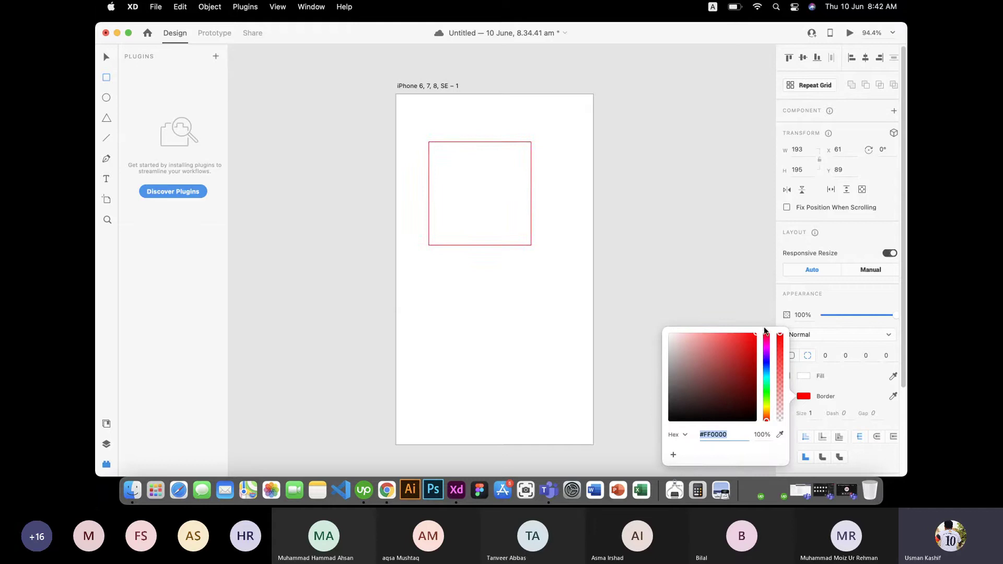
left_click(842, 399)
left_click(812, 414)
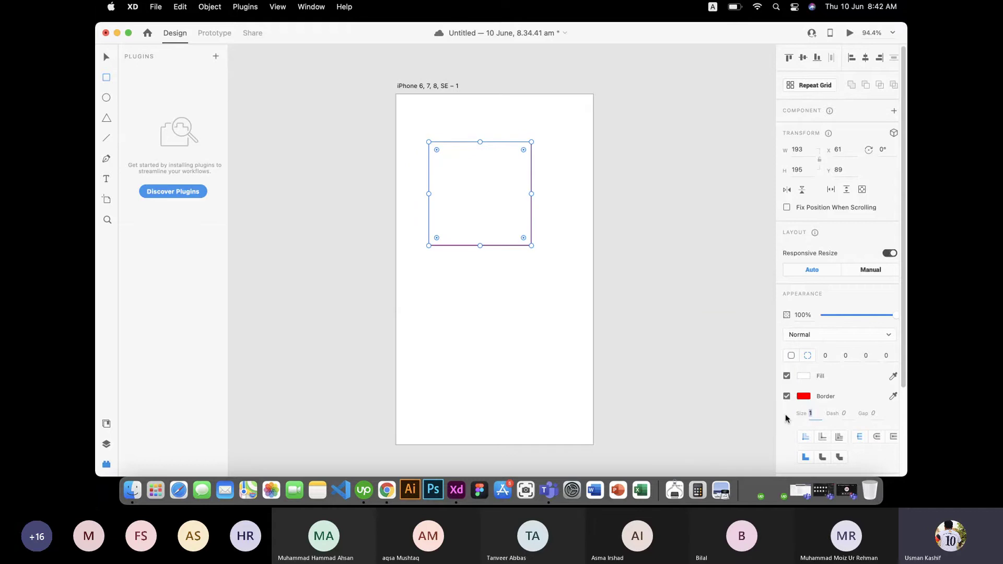
key("Return")
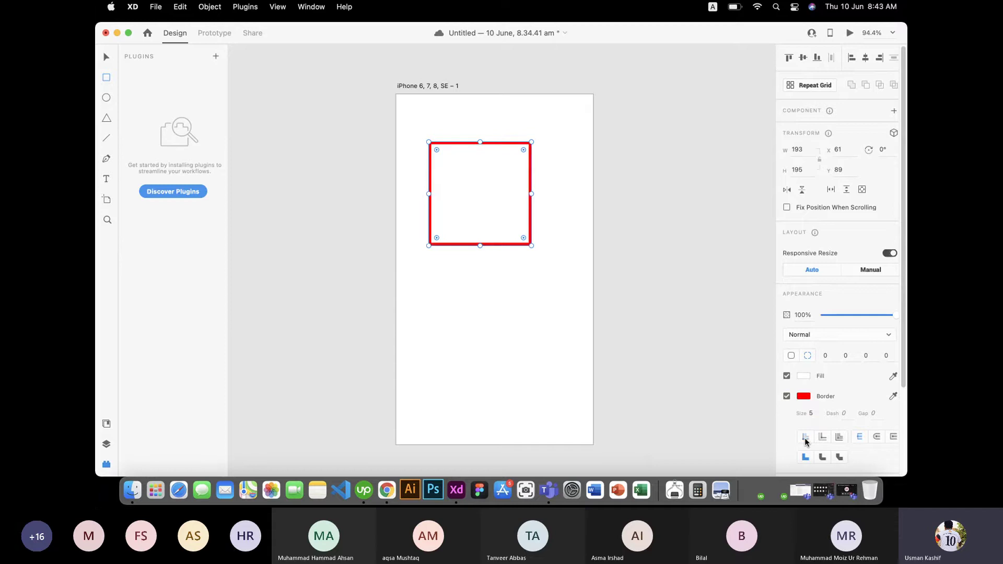
left_click(823, 438)
left_click(839, 438)
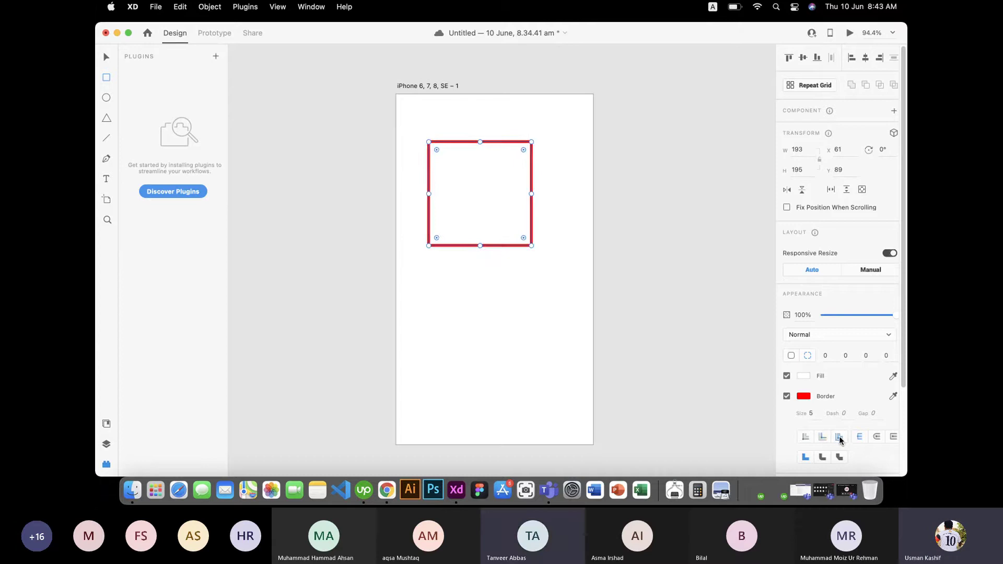
Step: Fill the square with solid black, hex 000000
left_click(798, 378)
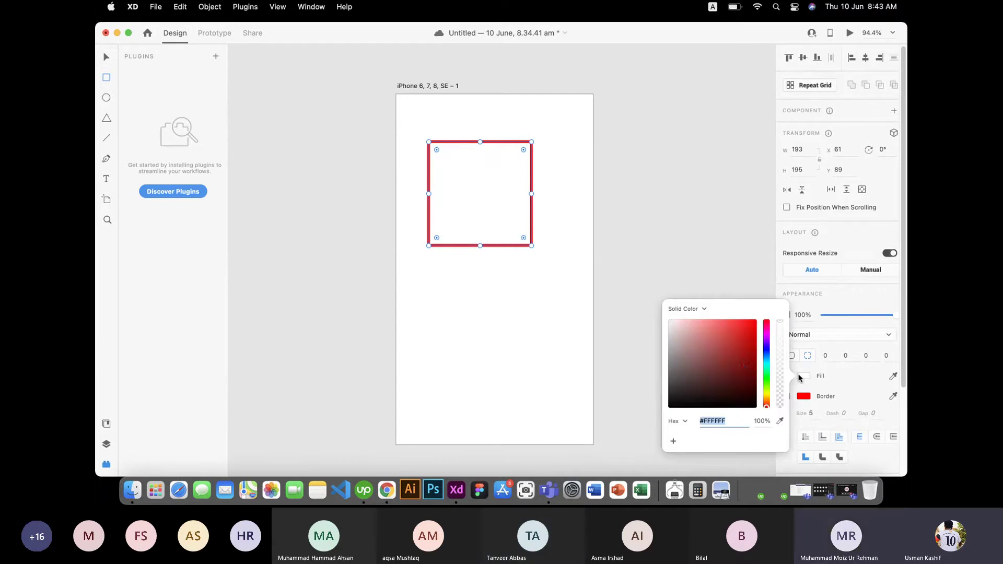
left_click(765, 380)
left_click_drag(714, 369, 753, 339)
type("000000")
key("Return")
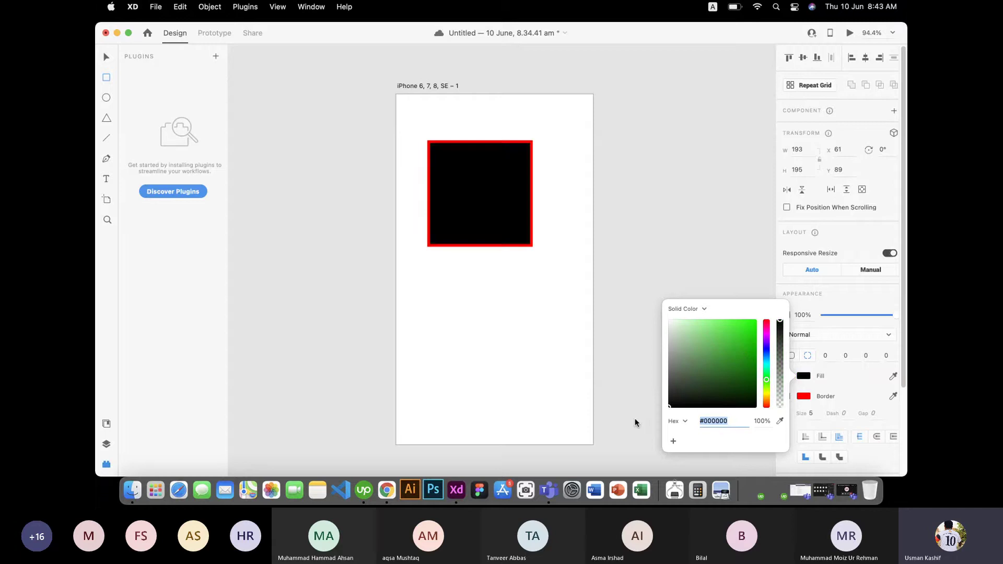
left_click(849, 351)
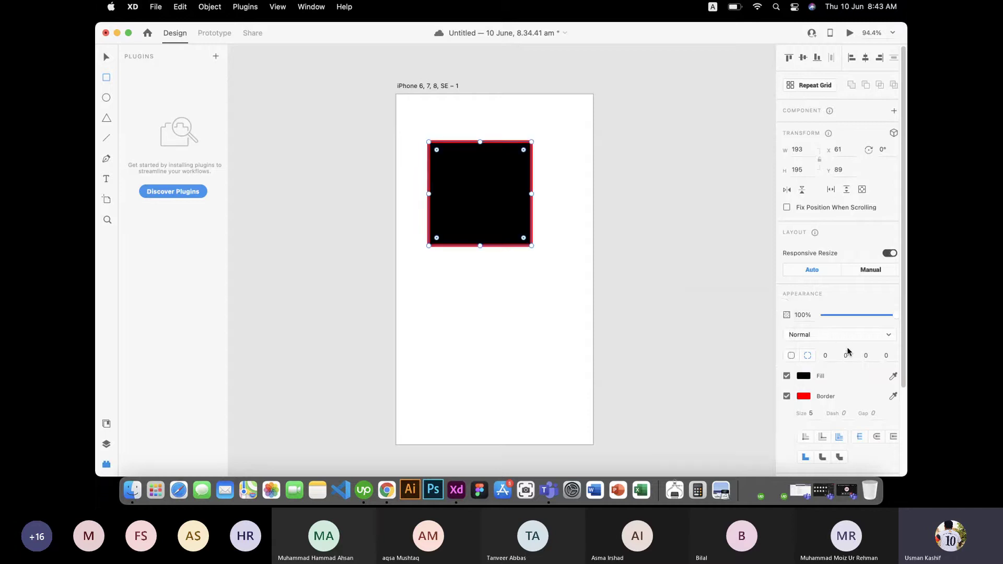
Step: Compare inner, center and outer border alignment, keep outside, and change the border's corner join style
left_click(807, 442)
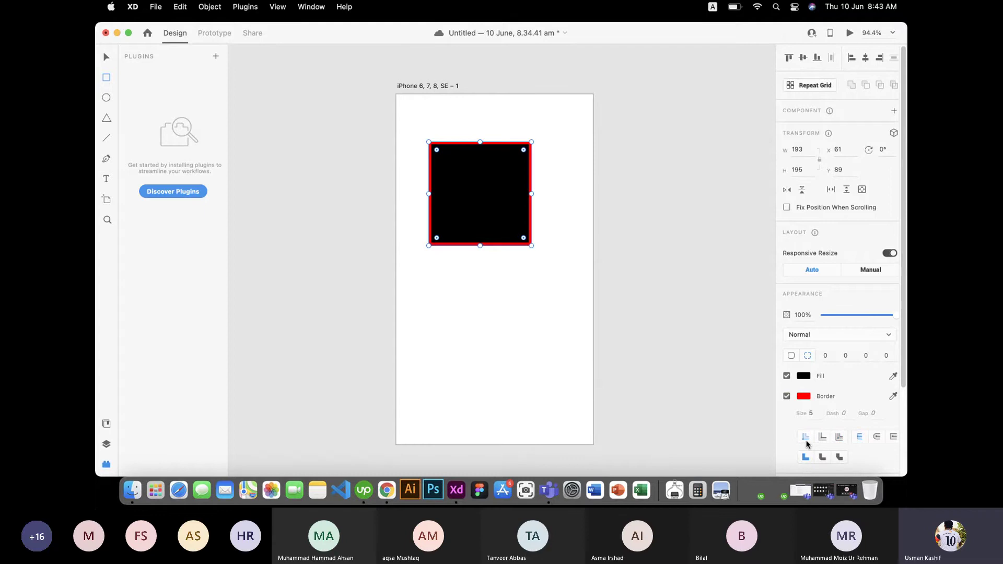
left_click(824, 439)
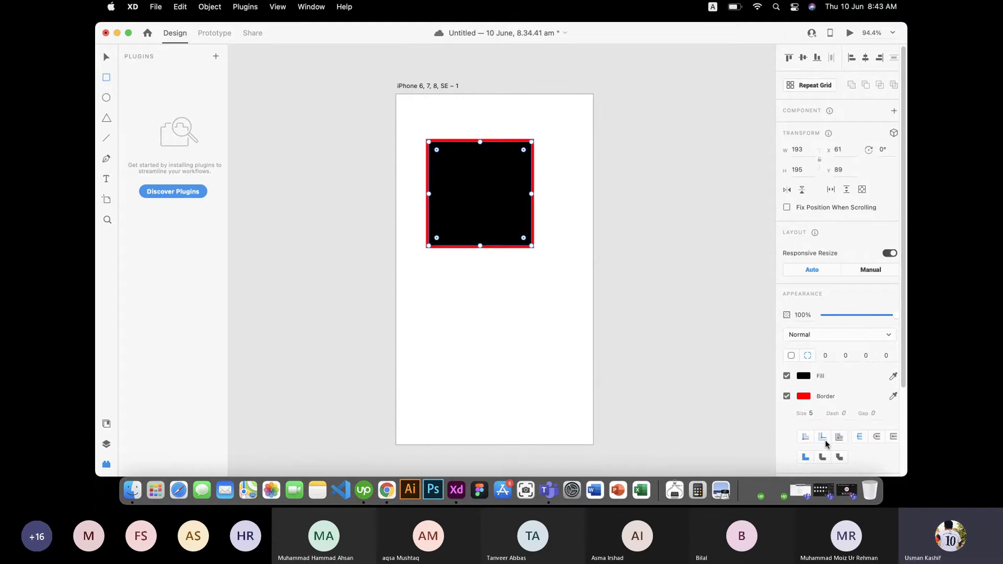
left_click(804, 443)
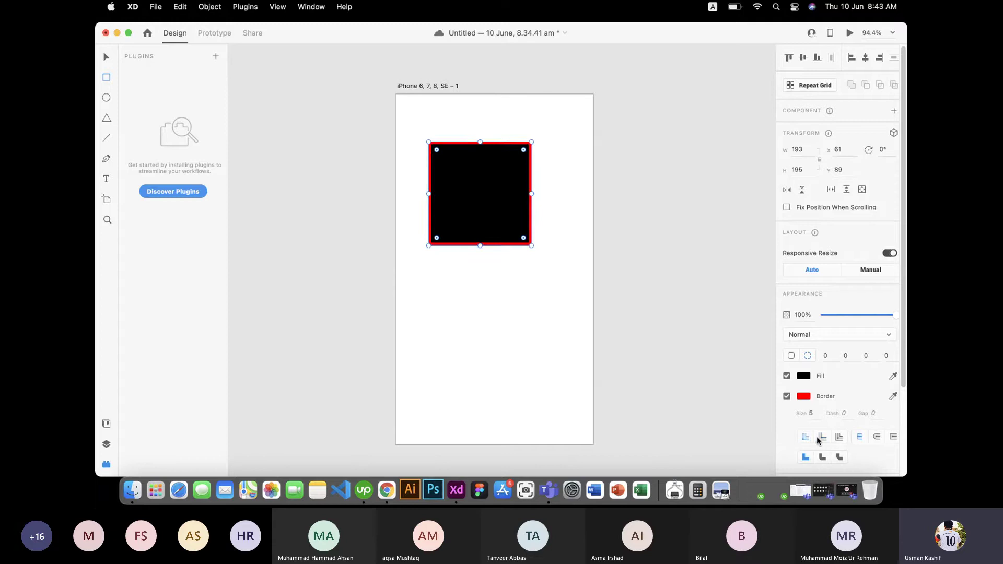
left_click(822, 440)
left_click(839, 439)
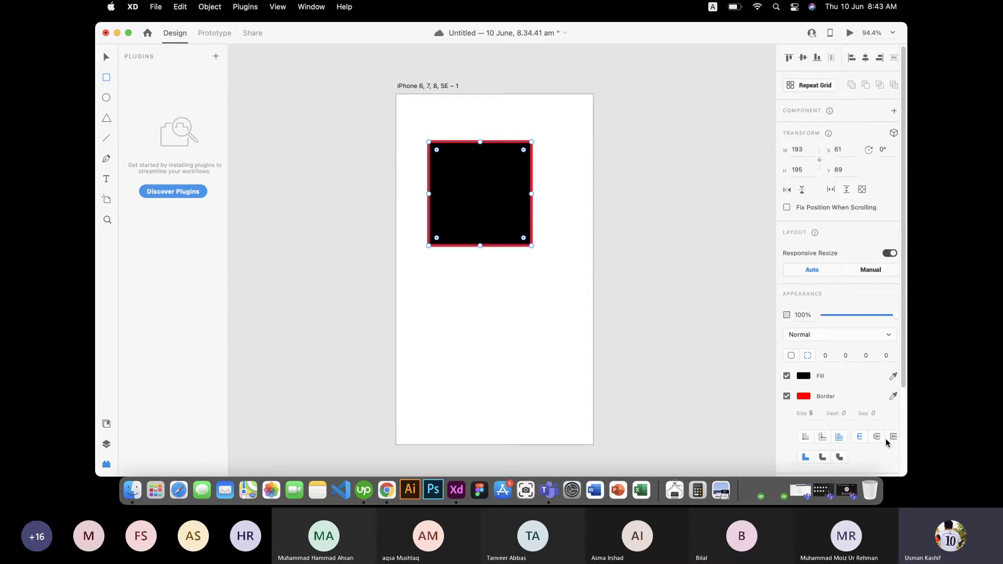
left_click(824, 458)
left_click(839, 458)
scroll(527, 216, "up", 5)
scroll(510, 214, "up", 5)
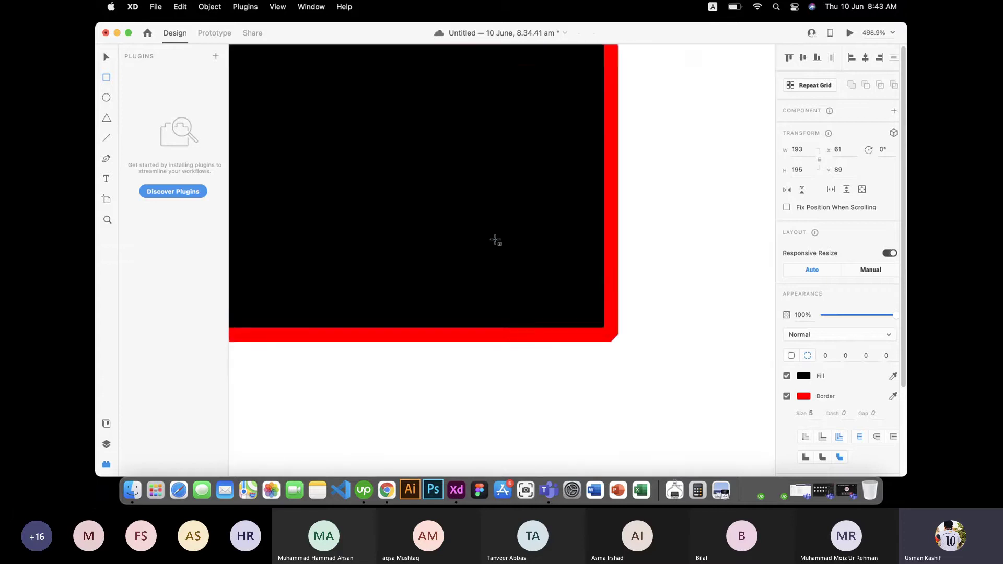
scroll(510, 215, "down", 4)
scroll(508, 260, "up", 5)
scroll(508, 259, "down", 4)
scroll(508, 259, "up", 4)
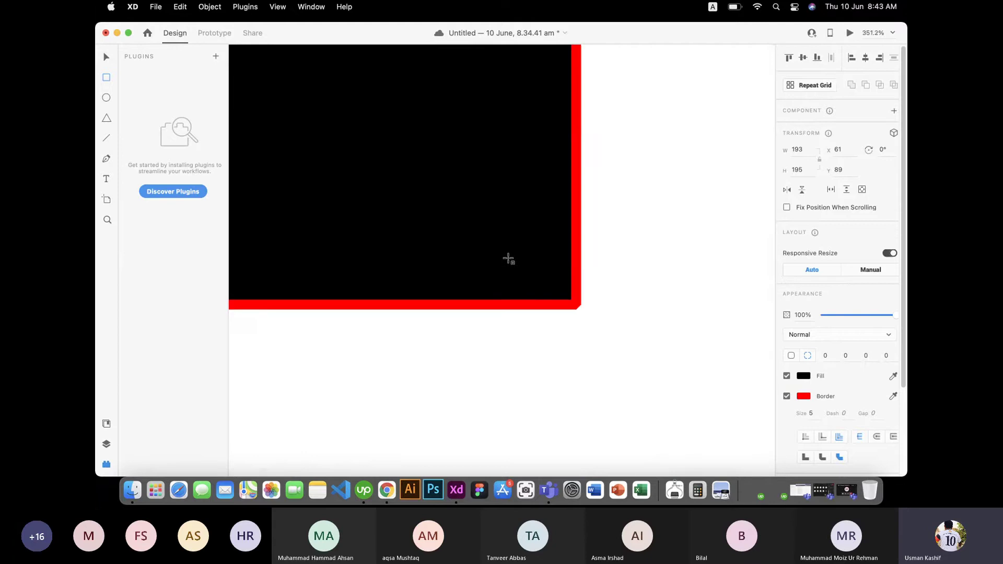
scroll(595, 314, "up", 2)
scroll(596, 308, "up", 3)
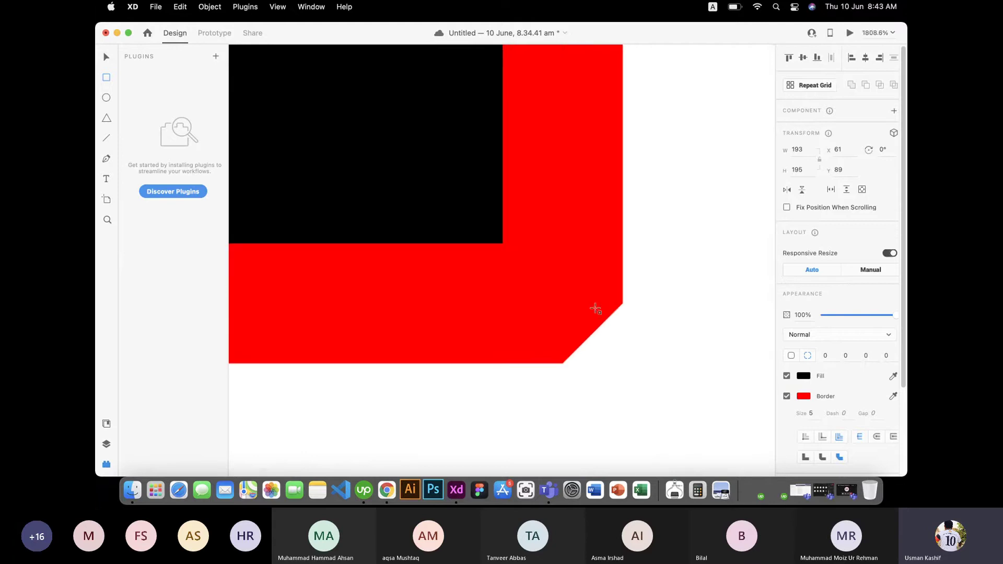
scroll(596, 311, "down", 6)
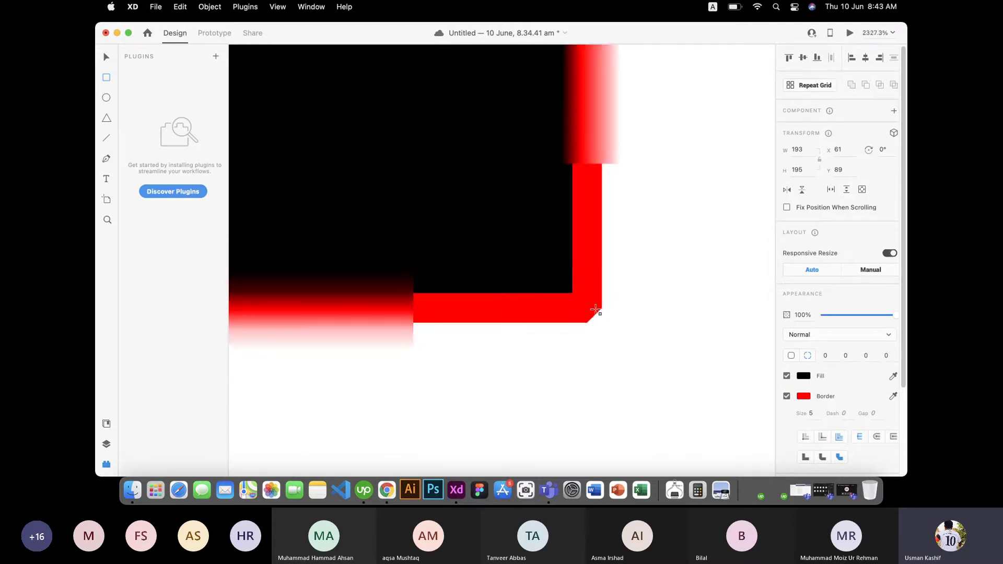
scroll(596, 311, "up", 3)
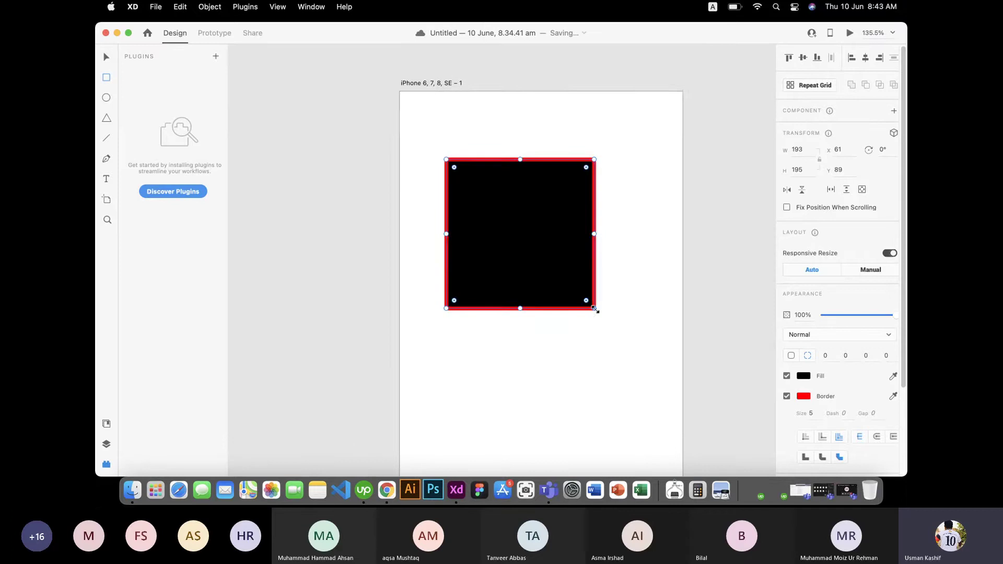
scroll(596, 310, "down", 3)
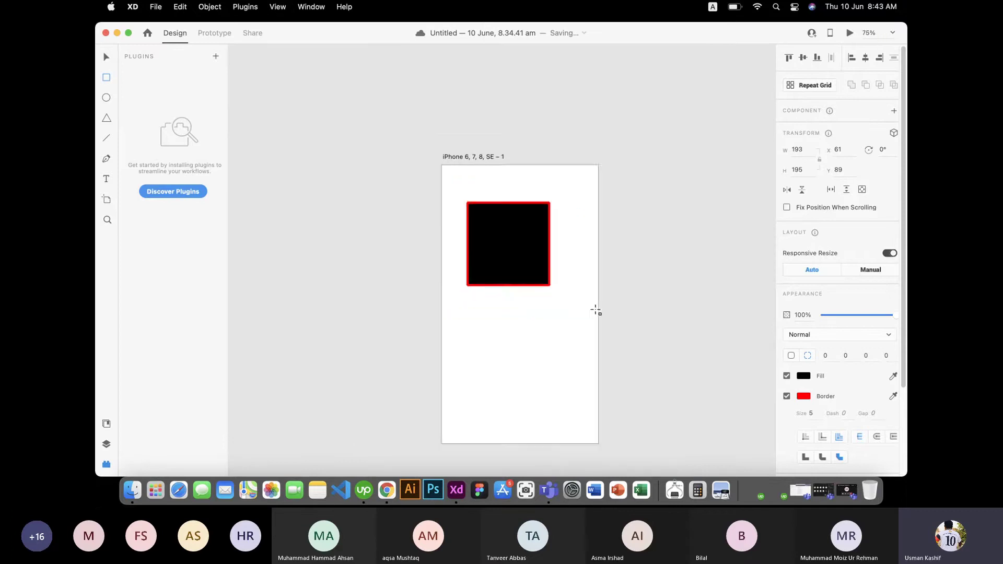
scroll(596, 310, "up", 3)
scroll(597, 311, "down", 2)
scroll(596, 311, "down", 1)
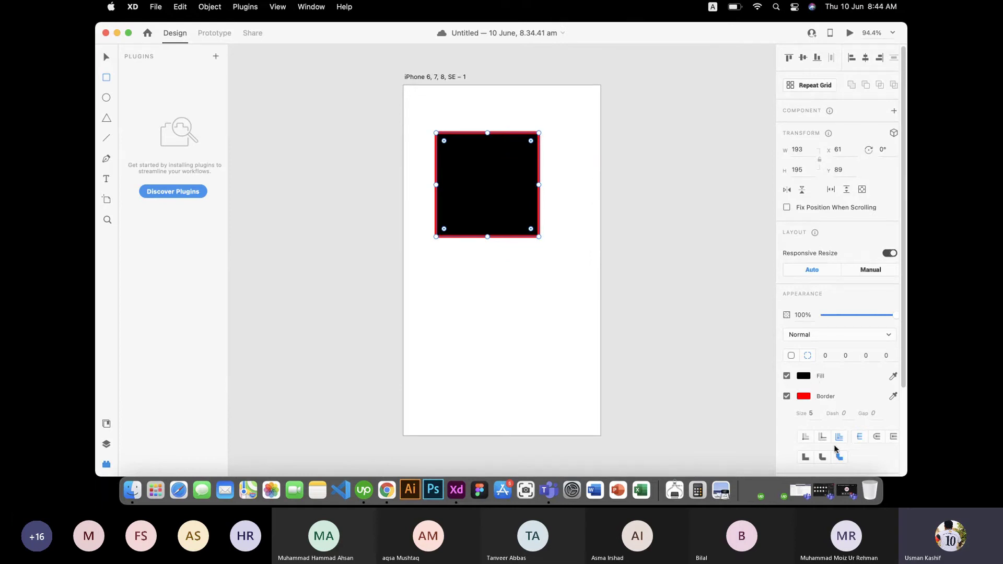
scroll(891, 384, "down", 5)
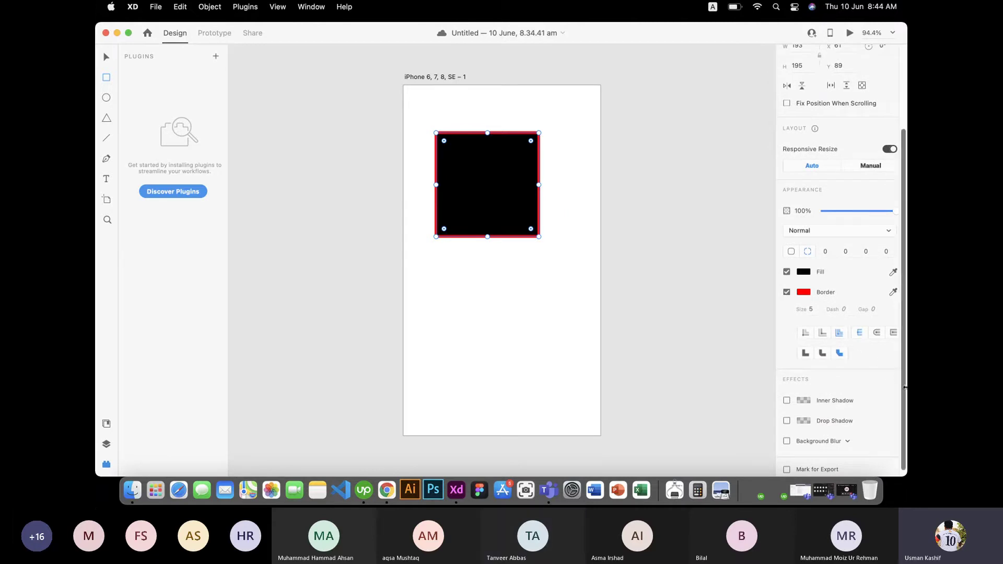
left_click_drag(906, 389, 907, 304)
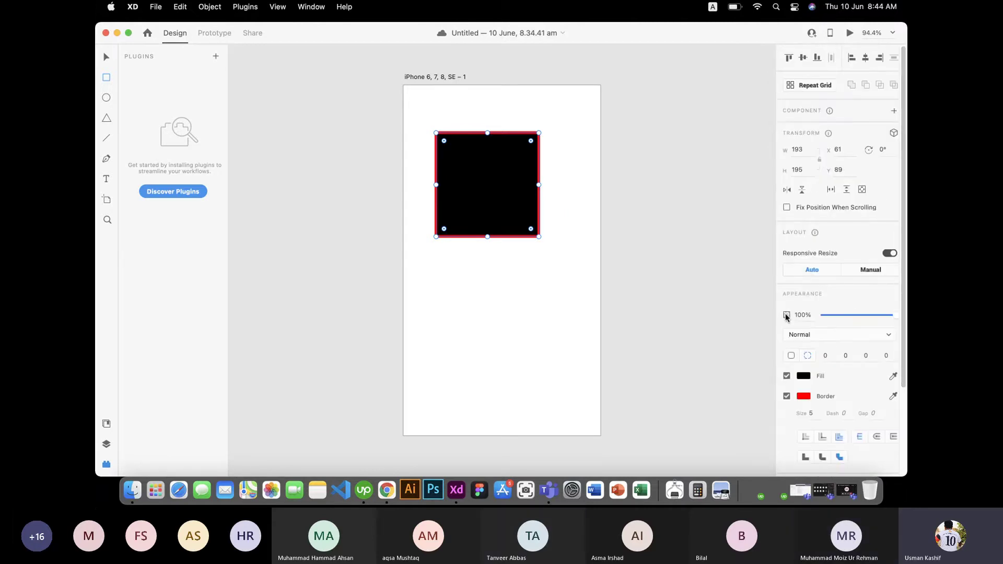
mouse_move(897, 315)
left_mouse_down()
mouse_move(813, 315)
mouse_move(902, 318)
left_mouse_up()
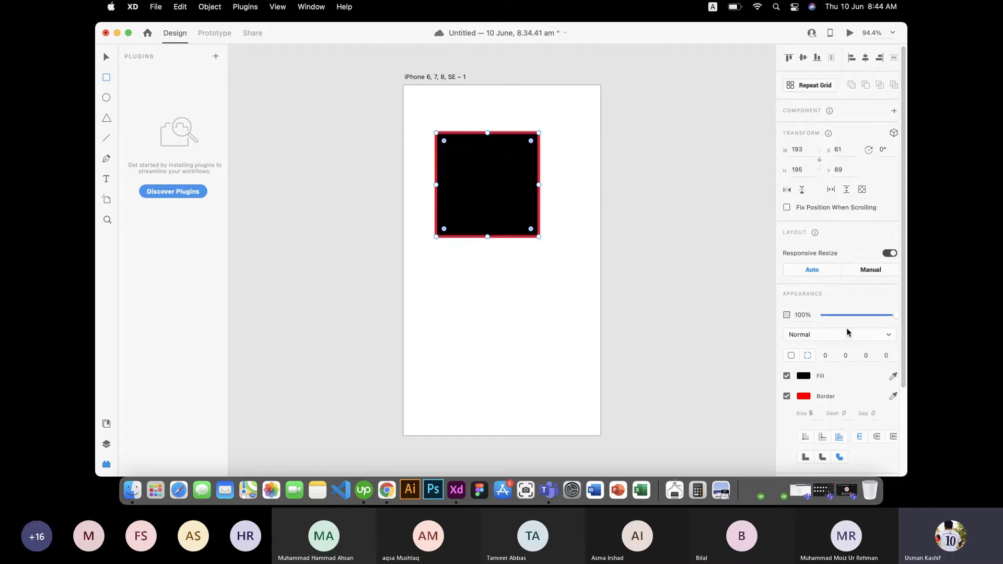
left_click(844, 334)
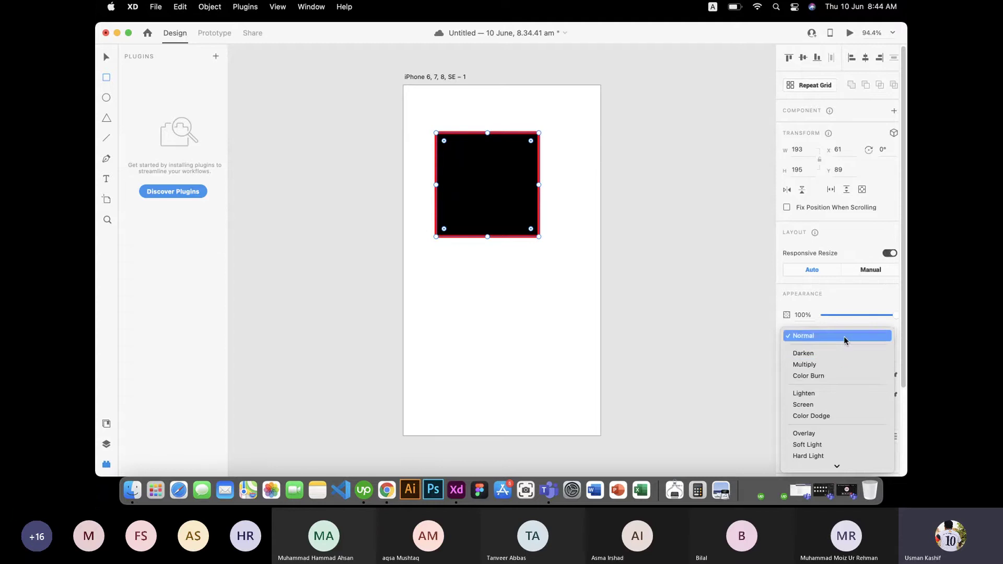
left_click(846, 334)
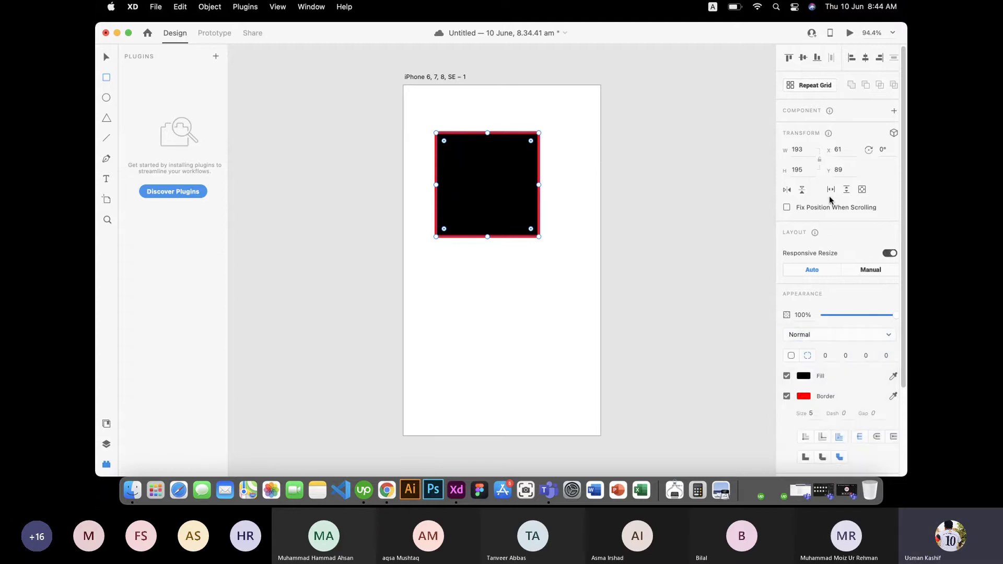
scroll(833, 197, "down", 3)
scroll(835, 202, "up", 3)
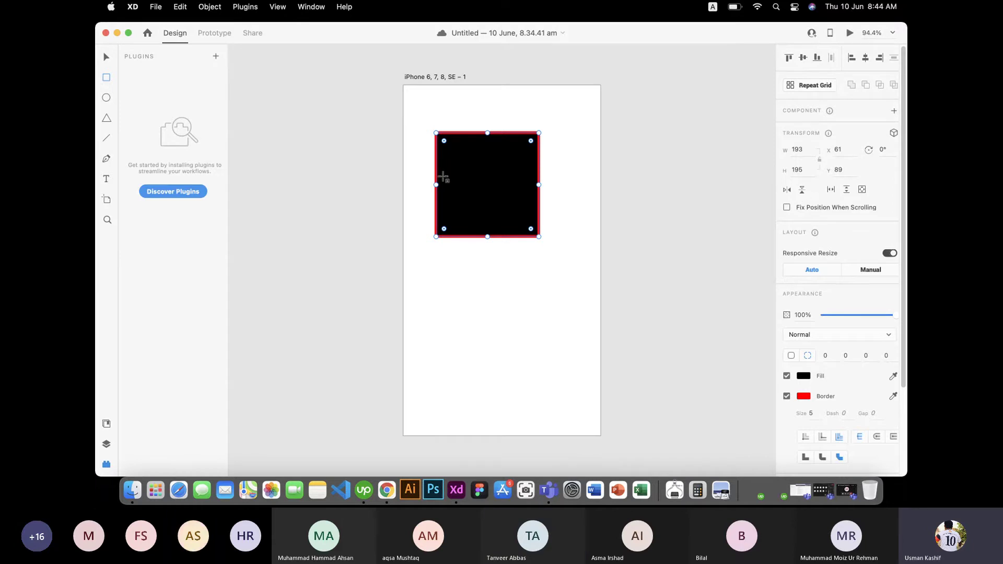
Step: Set corner radii to 15, 15, 178, 15 and flip the square so the large curve sits bottom-right
left_click_drag(532, 142, 416, 230)
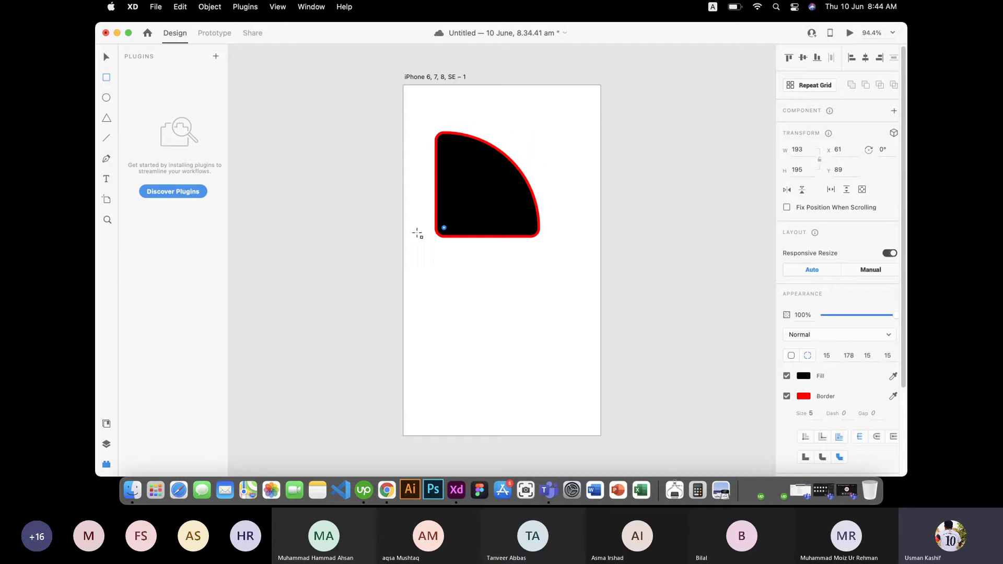
left_click(787, 191)
left_click(787, 191)
left_click(788, 192)
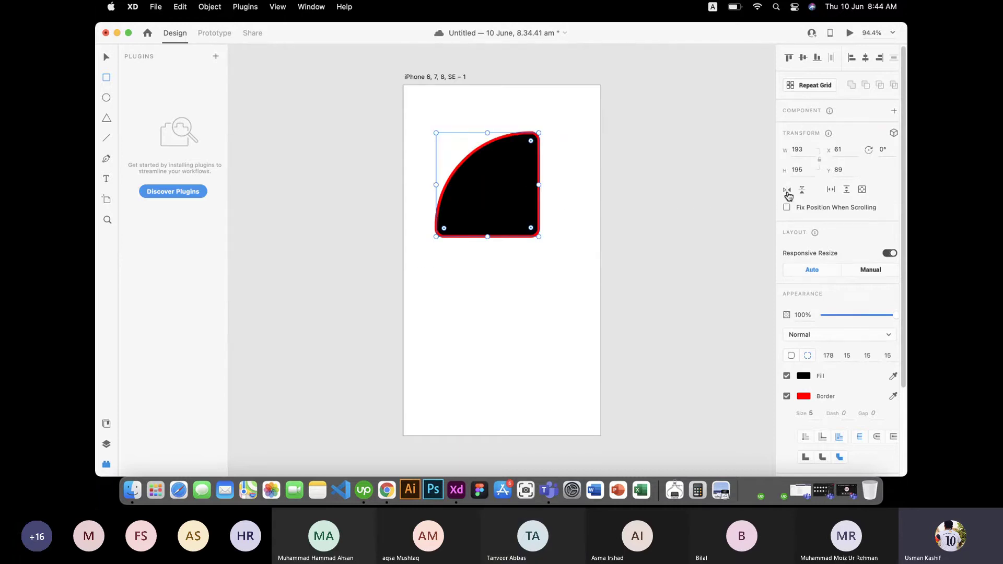
left_click(789, 193)
left_click(802, 192)
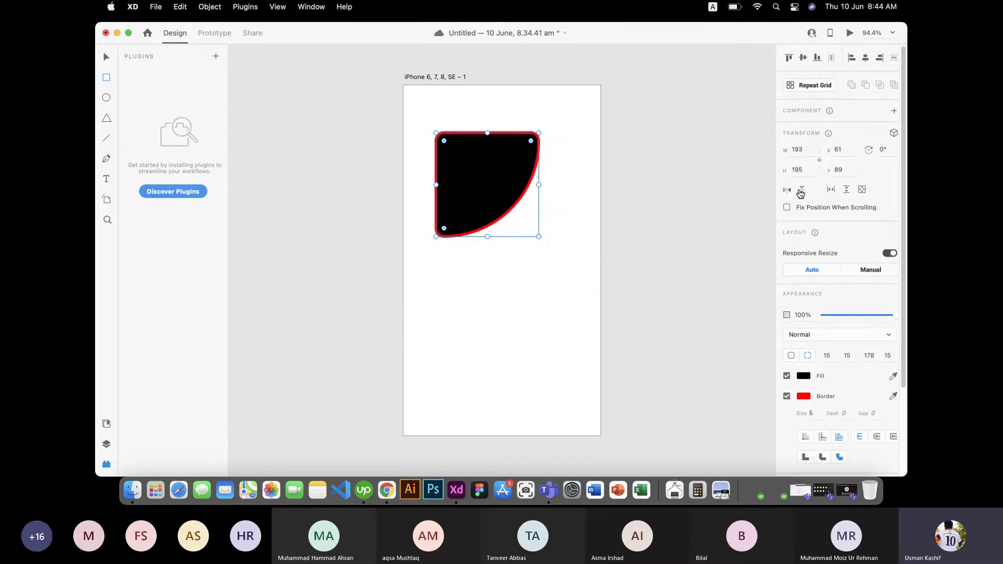
left_click(801, 192)
left_click(801, 192)
left_click(802, 192)
left_click(802, 192)
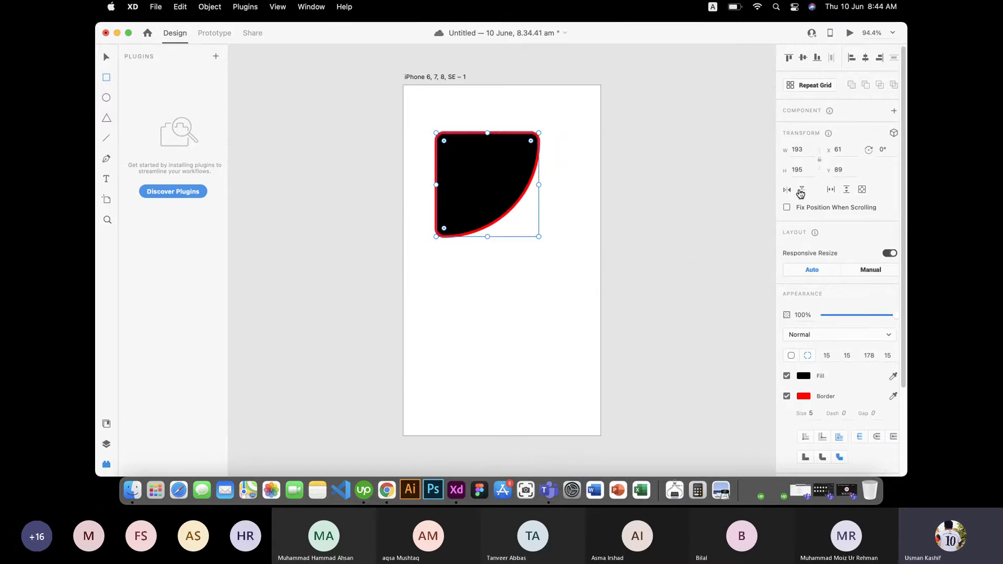
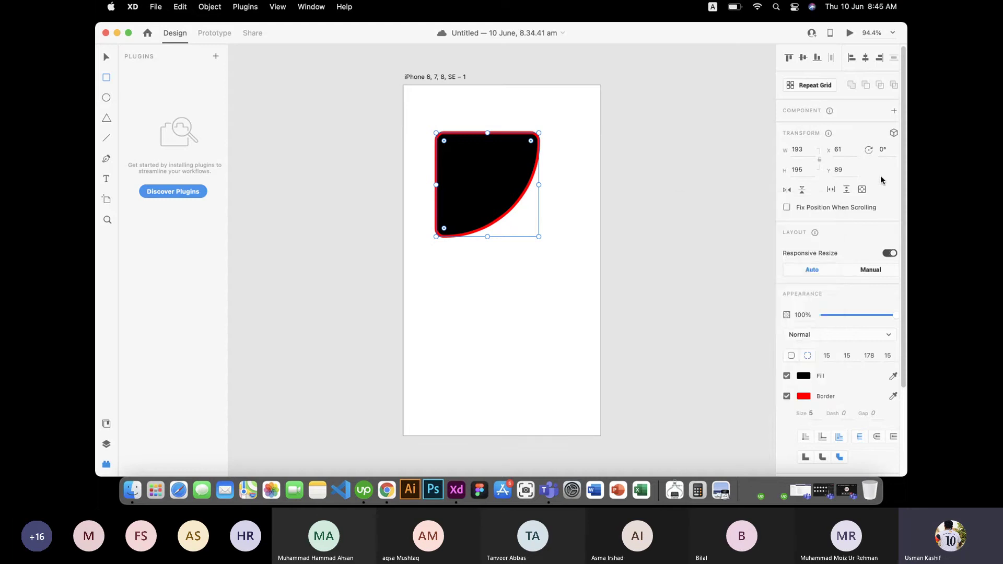
Step: Draw a rectangle overlapping the black shape and fill it with pinkish-red #A76767
scroll(858, 156, "down", 2)
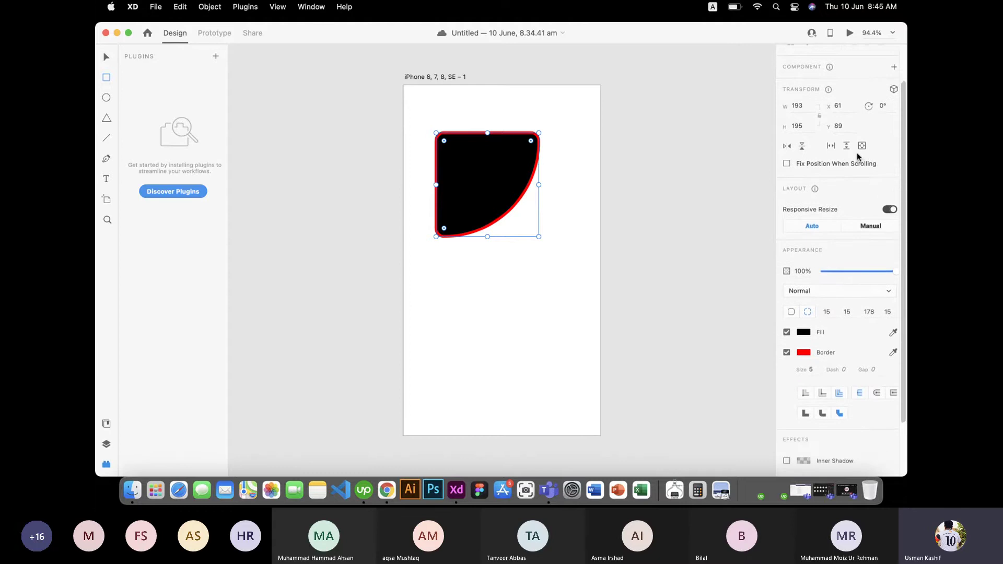
scroll(857, 152, "up", 2)
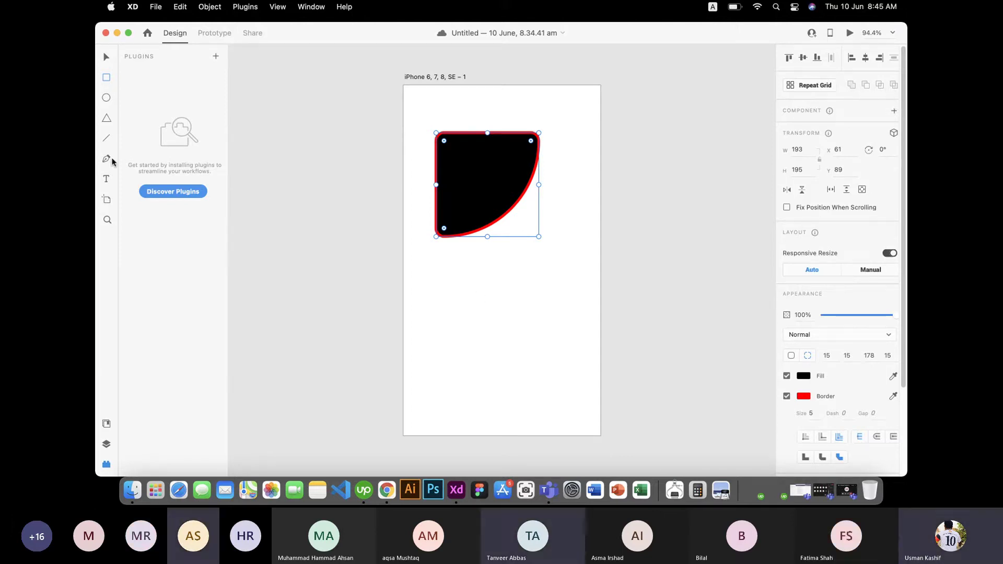
mouse_move(557, 279)
left_mouse_down()
mouse_move(456, 208)
mouse_move(448, 189)
left_mouse_up()
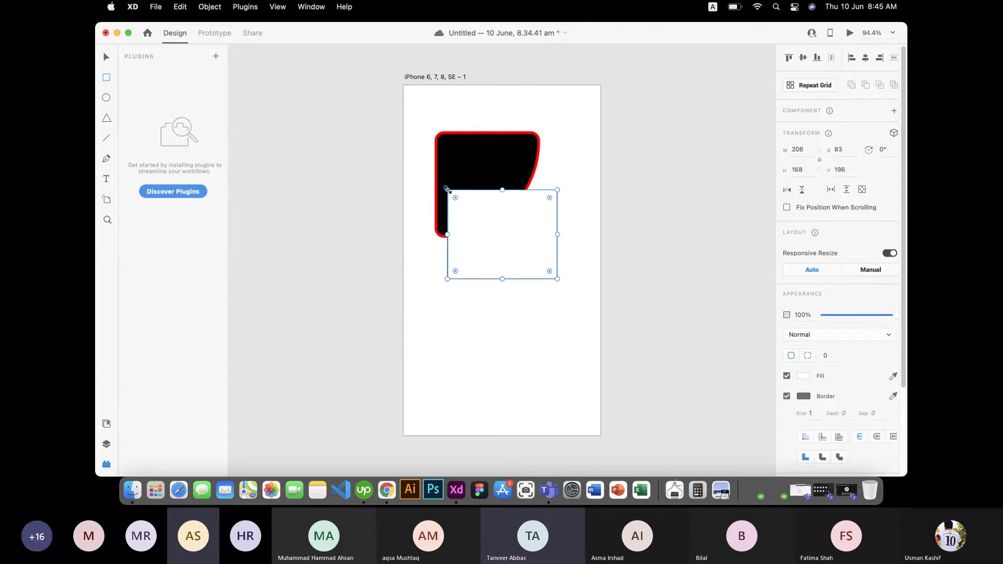
left_click(803, 376)
left_click(702, 348)
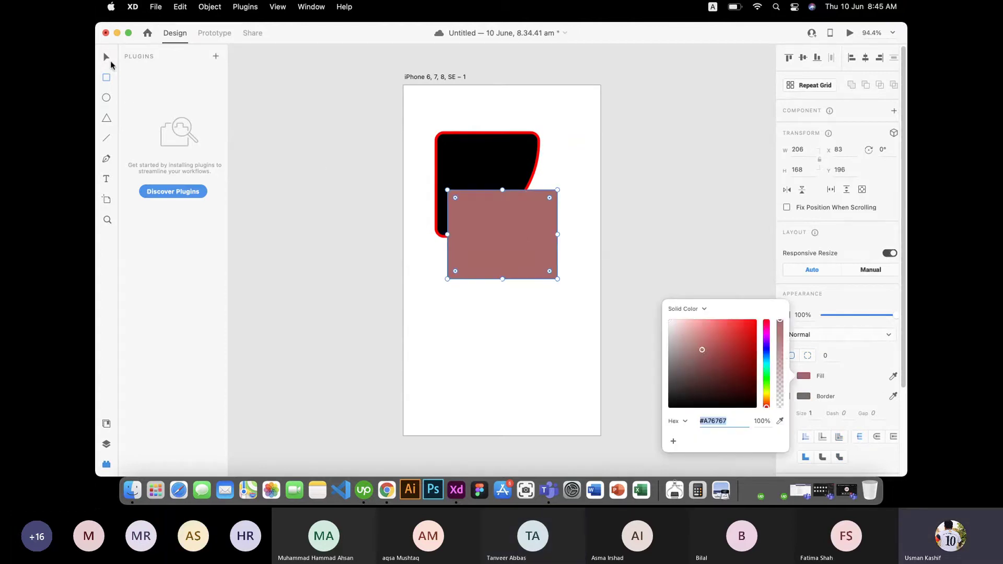
left_click(107, 59)
Step: Select both shapes and try Add, Subtract and Intersect, undoing each to keep them separate
left_click_drag(470, 114, 542, 275)
left_click(853, 86)
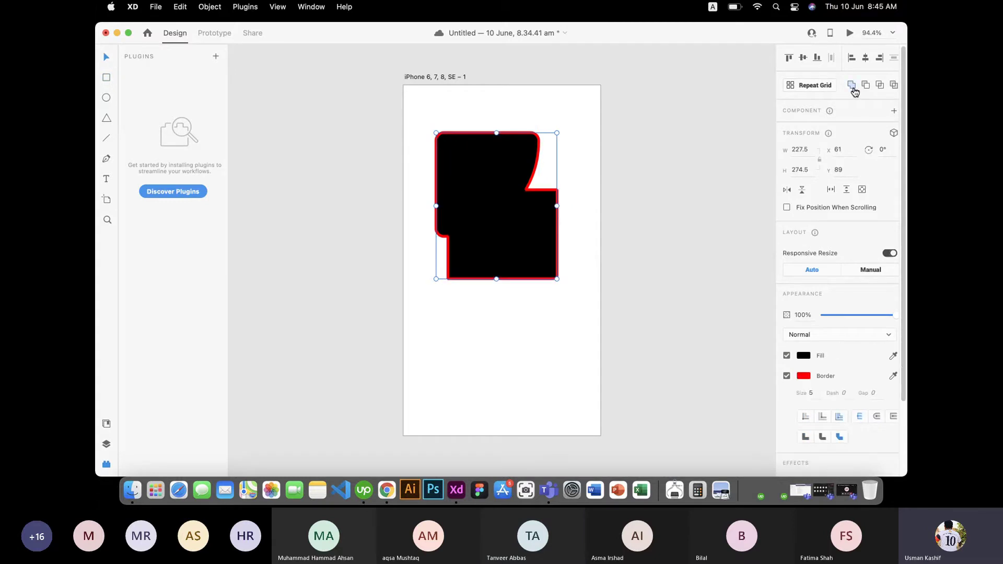
key("super+z")
left_click(865, 86)
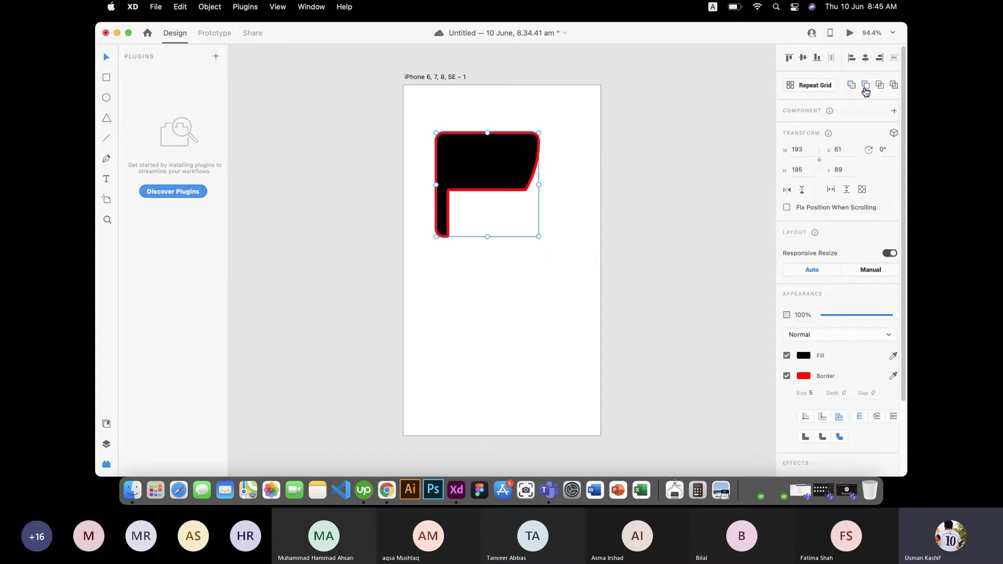
key("super+z")
left_click(882, 87)
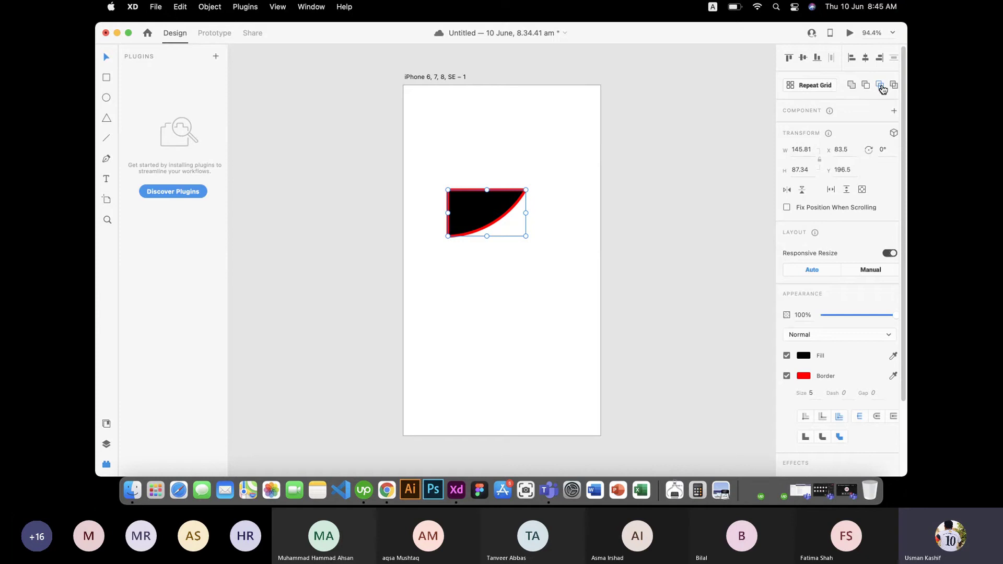
key("super+z")
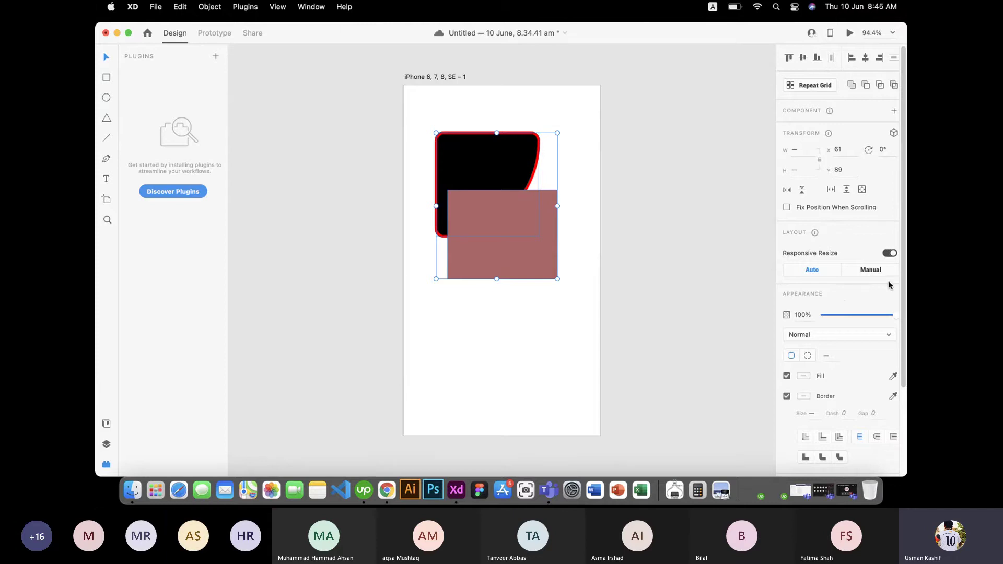
scroll(883, 277, "down", 3)
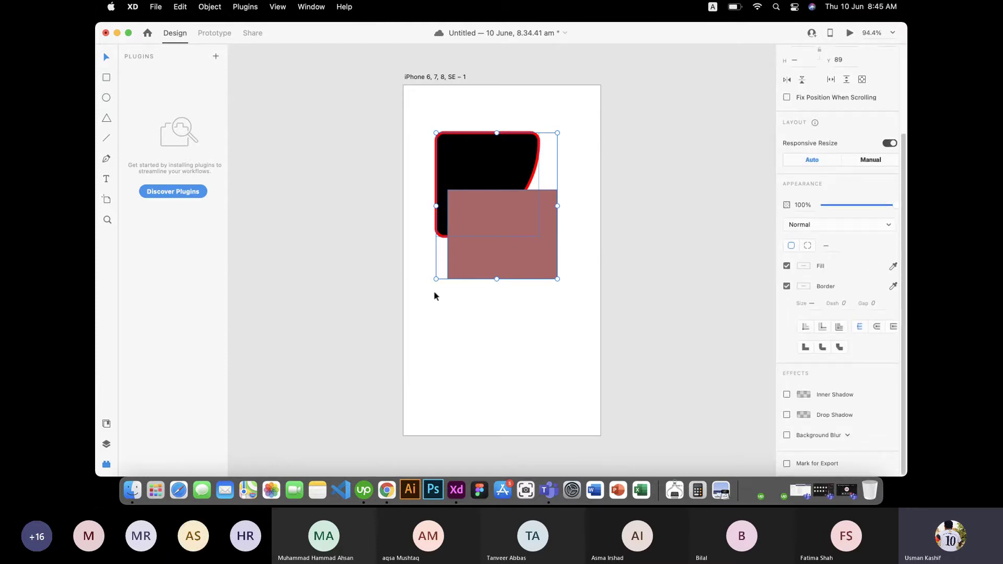
Step: Move the pink rectangle below the black shape and give it a drop shadow instead of an inner shadow
left_click_drag(505, 254, 499, 345)
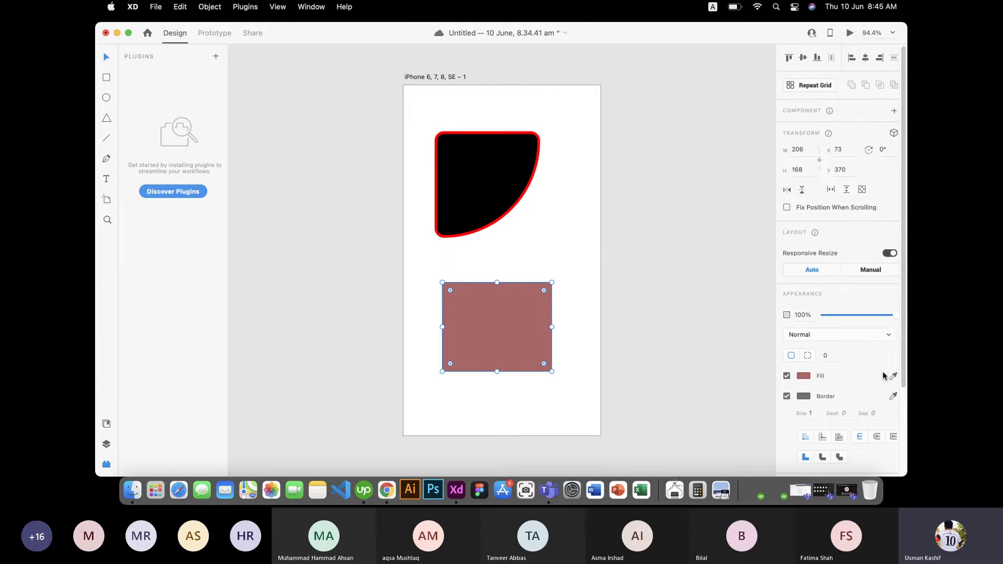
left_click_drag(904, 336, 906, 424)
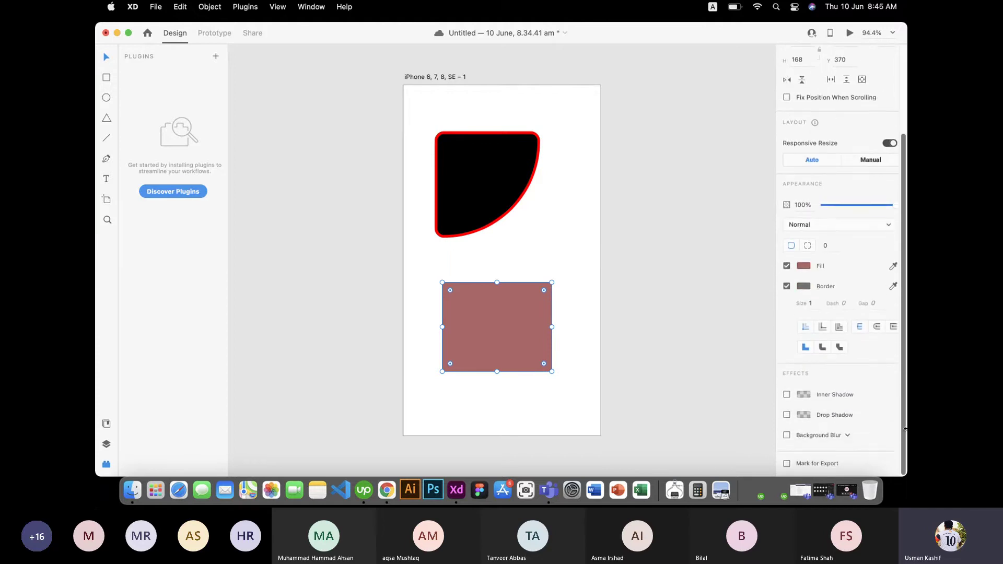
left_click(786, 395)
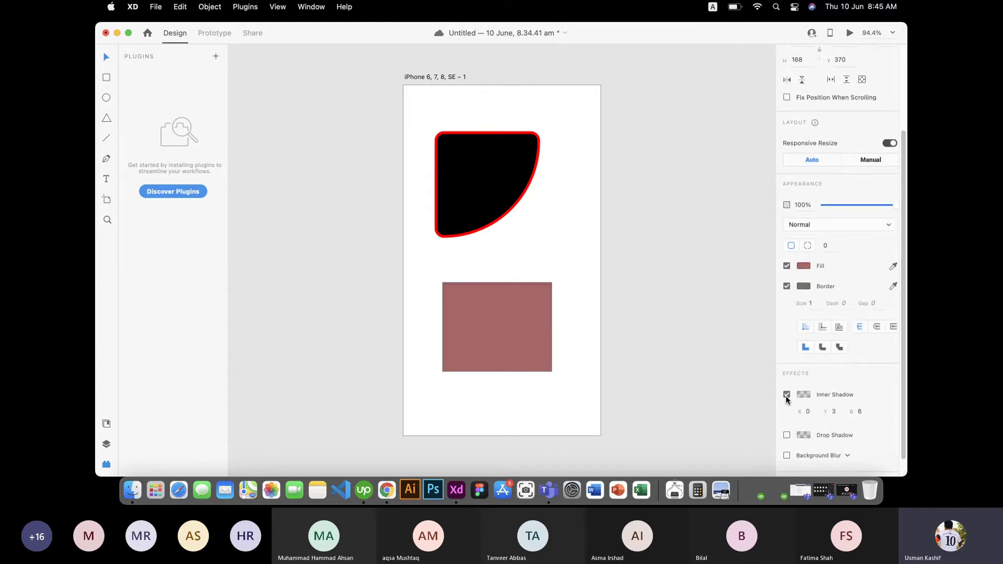
left_click(786, 395)
left_click(787, 416)
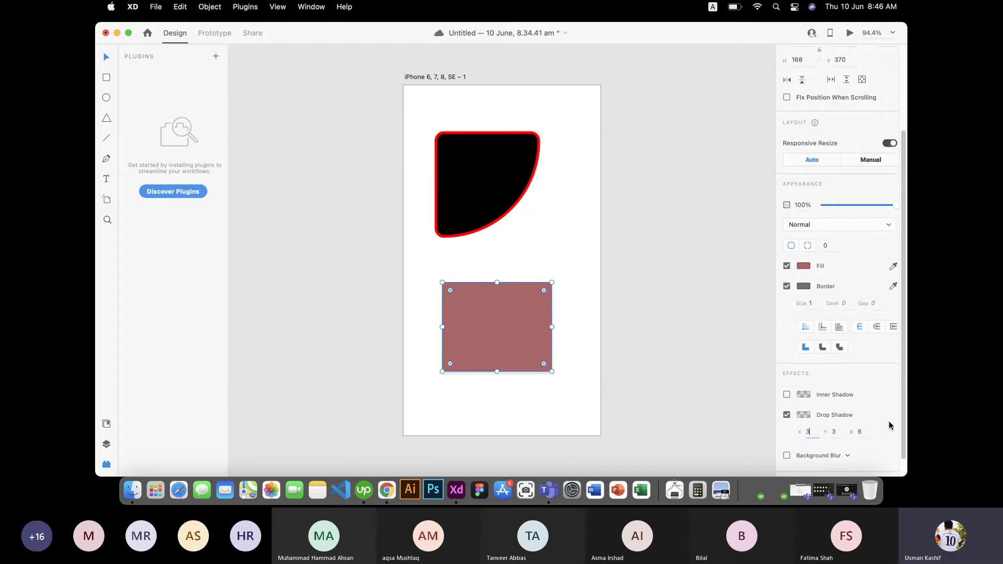
Step: Raise the drop shadow colour's opacity to 97%
left_click(860, 433)
scroll(870, 423, "up", 3)
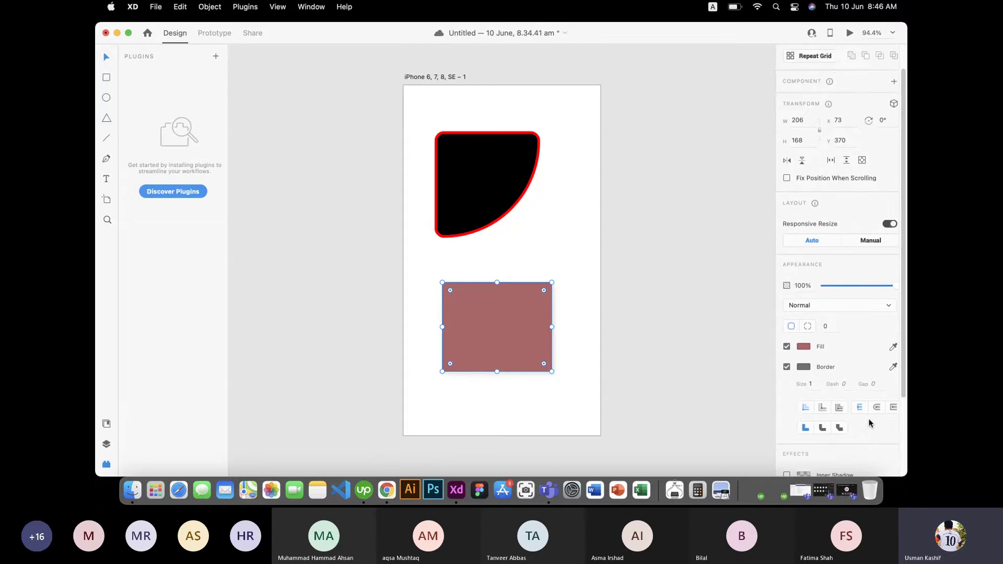
scroll(870, 423, "down", 4)
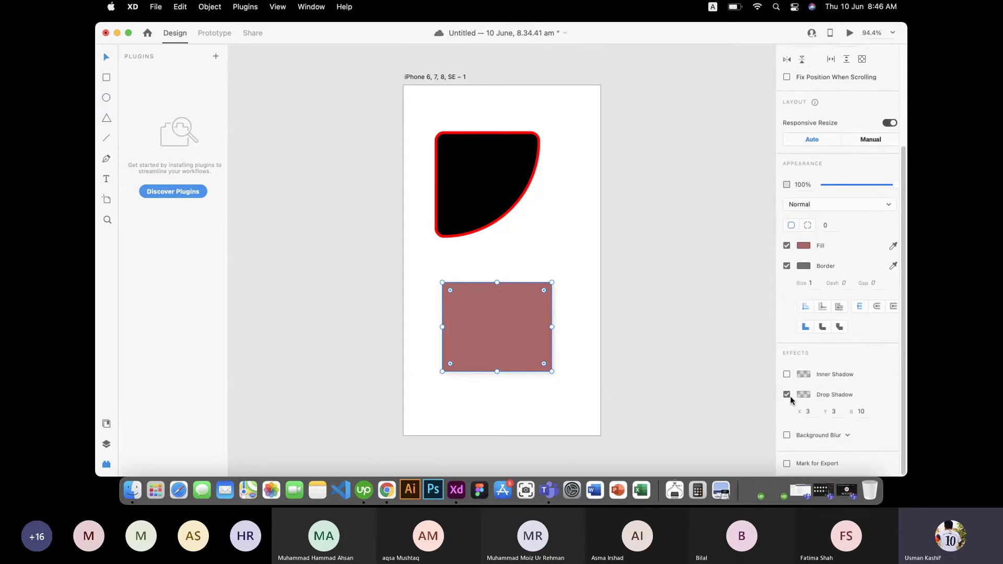
left_click(805, 396)
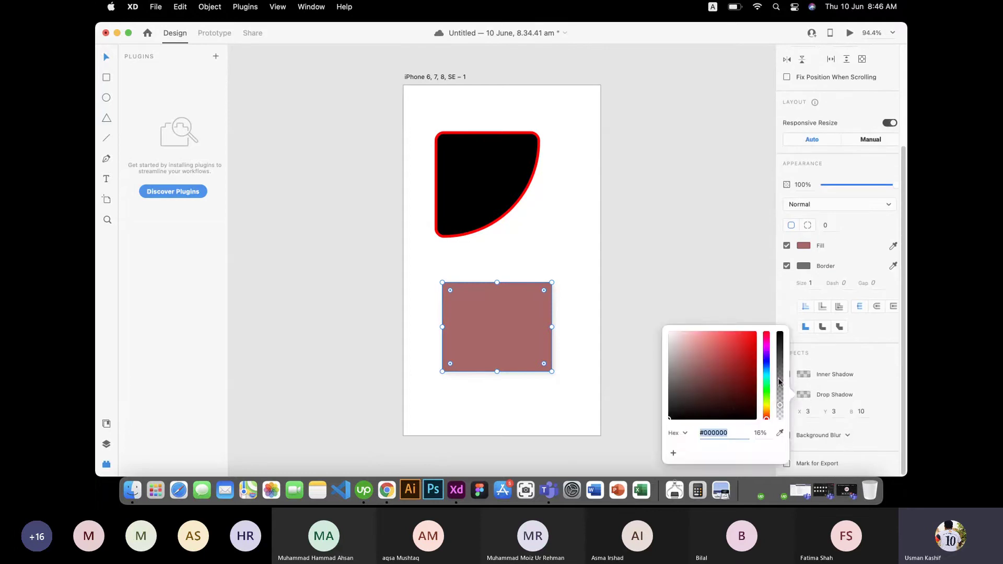
left_click_drag(782, 403, 784, 340)
left_click(900, 368)
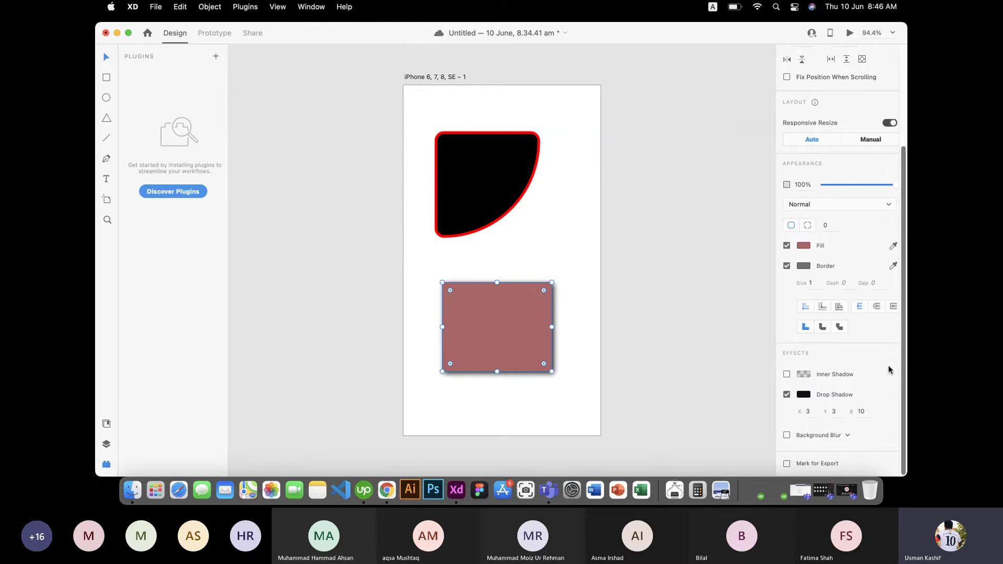
Step: Adjust the drop shadow blur so the shadow ends at X 3, Y 3, blur 5
left_click(863, 411)
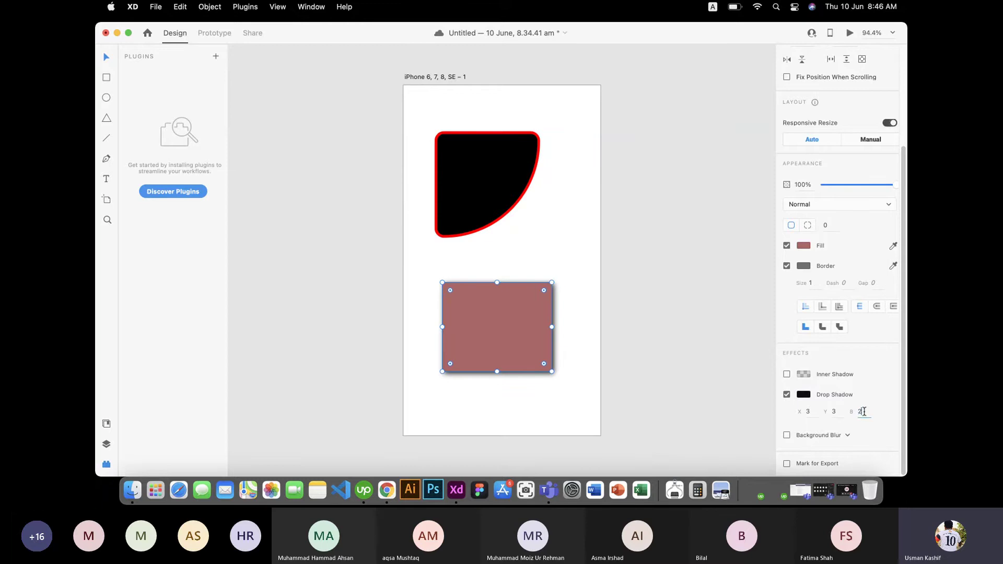
type("2")
key("Return")
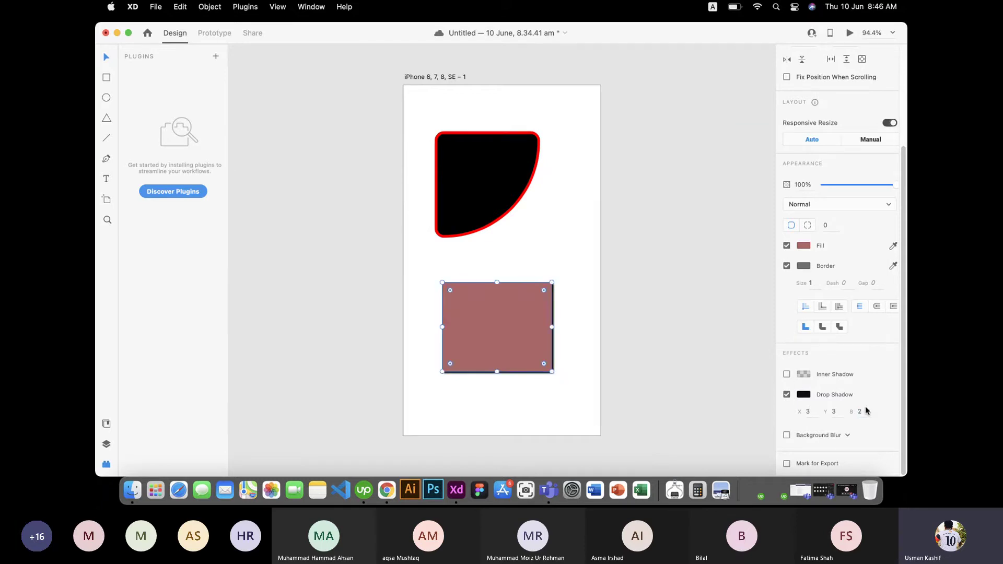
left_click(858, 412)
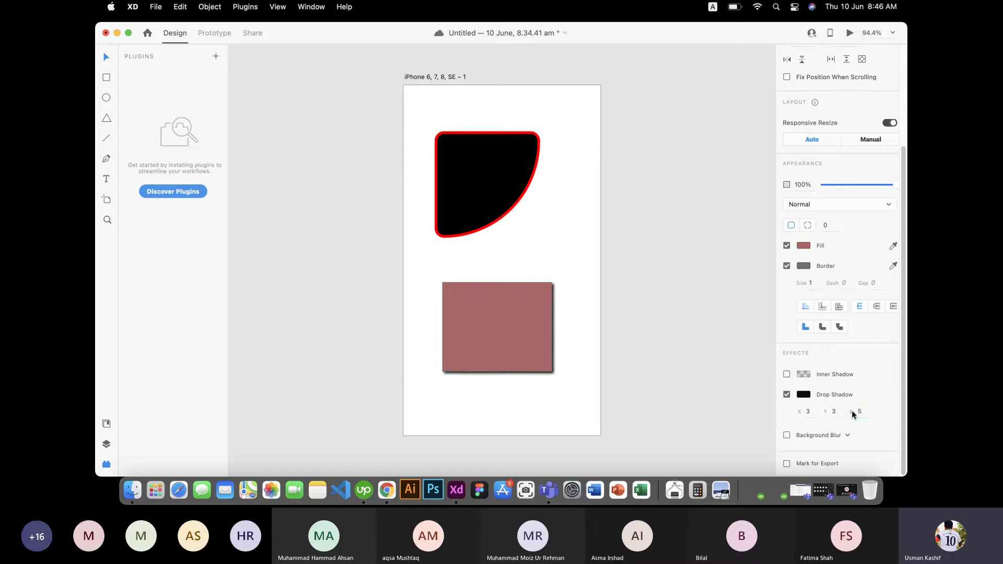
left_click(548, 387)
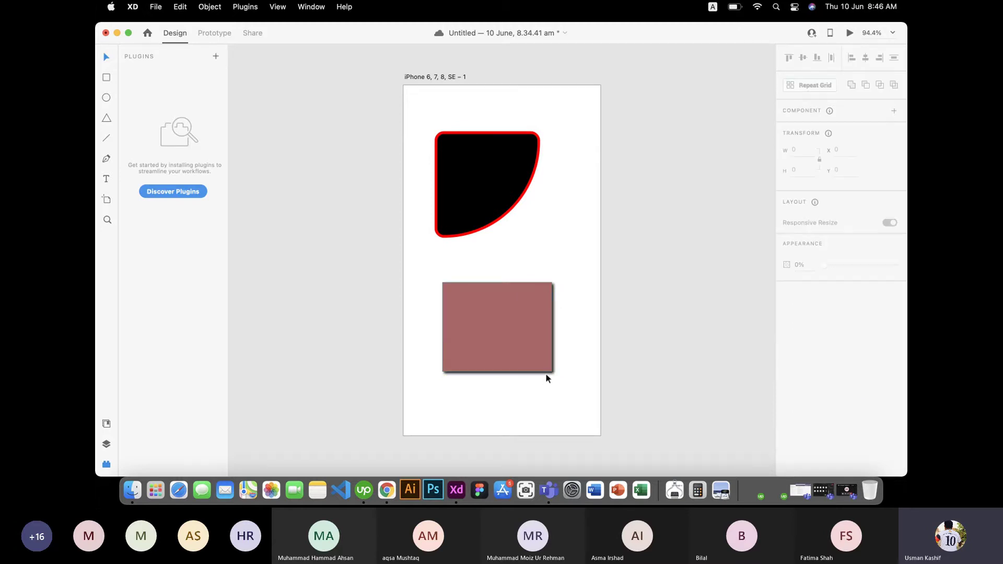
left_click(535, 343)
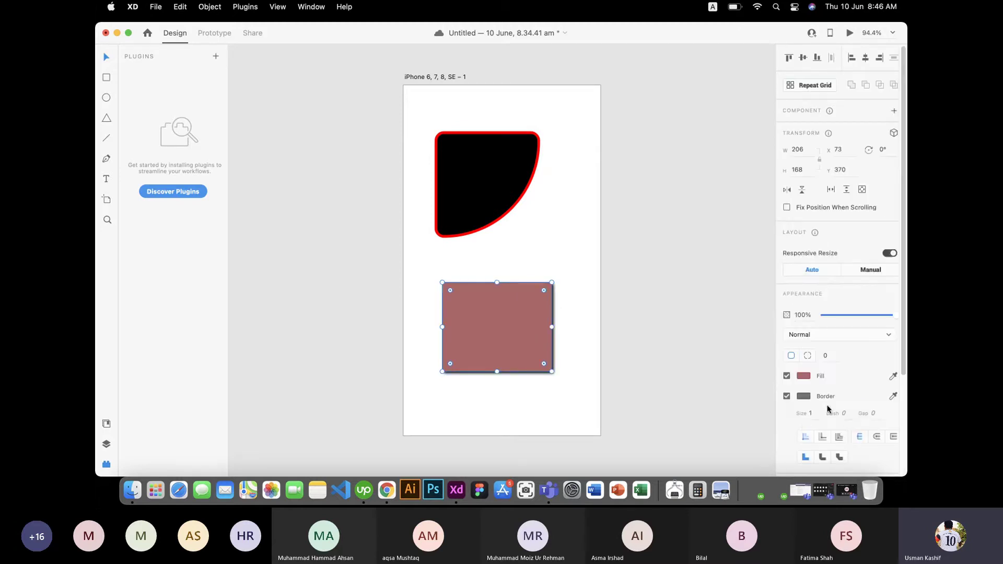
scroll(889, 346, "down", 5)
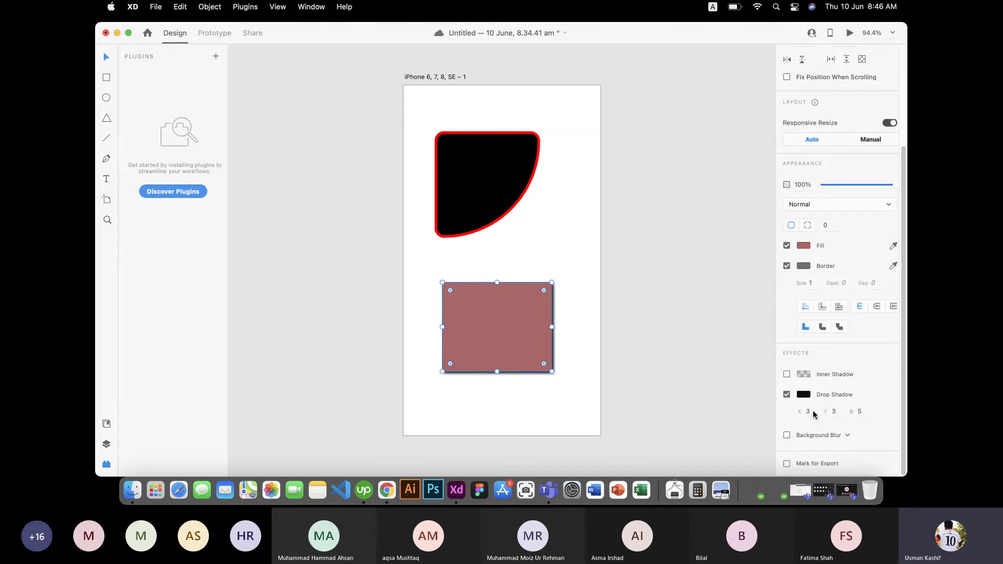
Step: Remove the drop shadow and apply Object Blur, raising its amount slightly
left_click(787, 395)
left_click(833, 436)
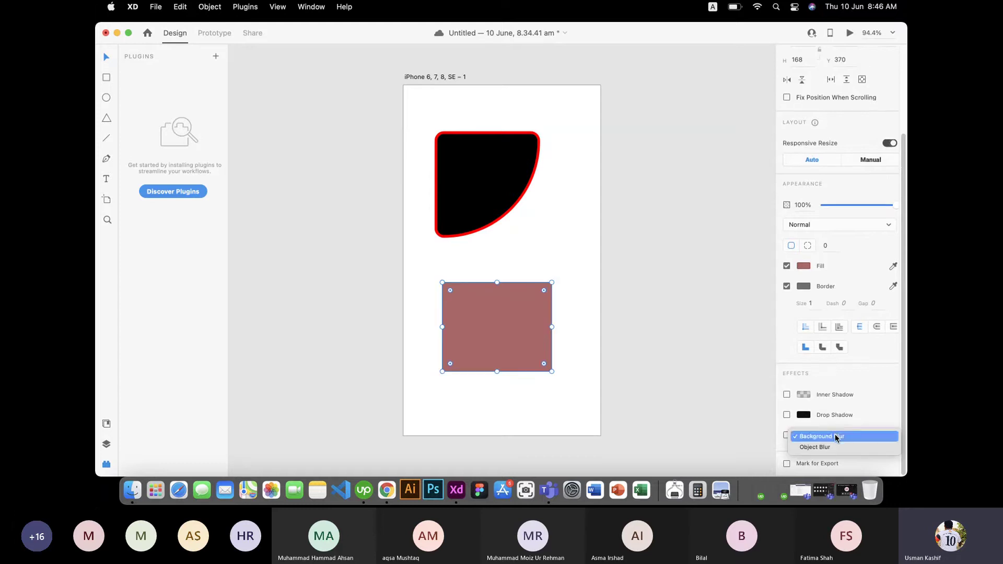
left_click(821, 404)
scroll(850, 421, "up", 1)
left_click(845, 443)
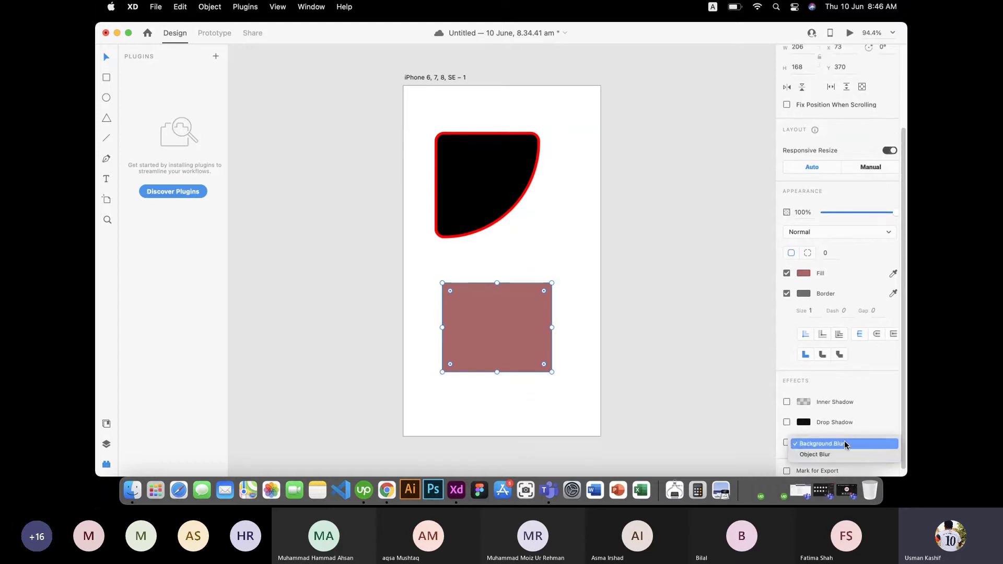
left_click(836, 455)
scroll(852, 417, "up", 3)
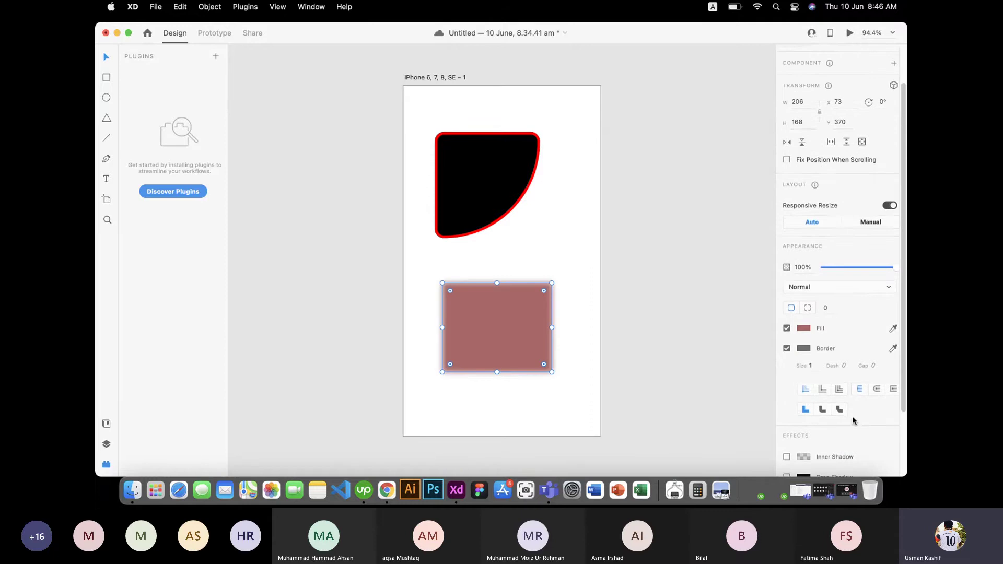
scroll(851, 416, "down", 4)
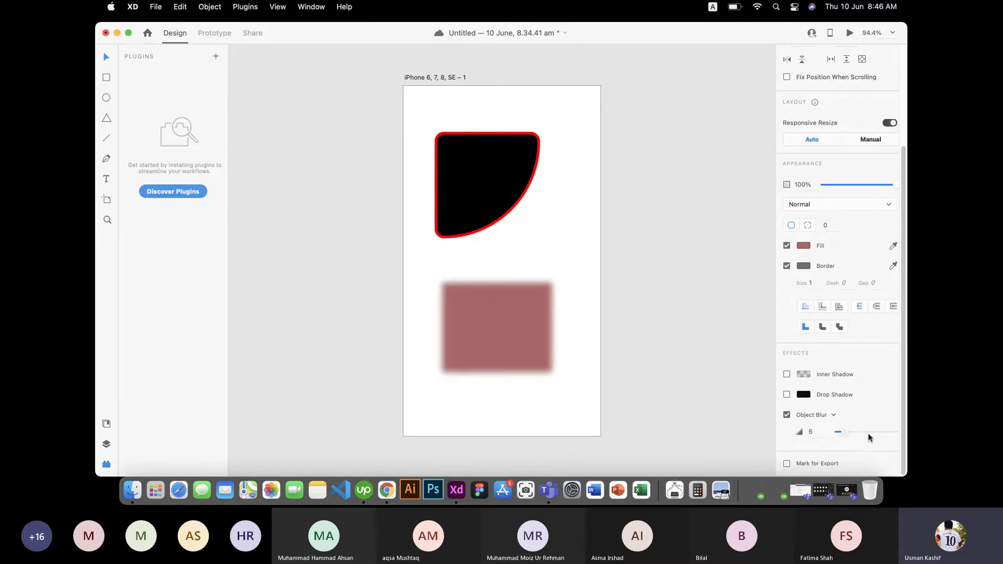
left_click_drag(866, 431, 822, 433)
Step: Switch the blur to Background Blur, turn it off, and select both shapes
left_click(833, 415)
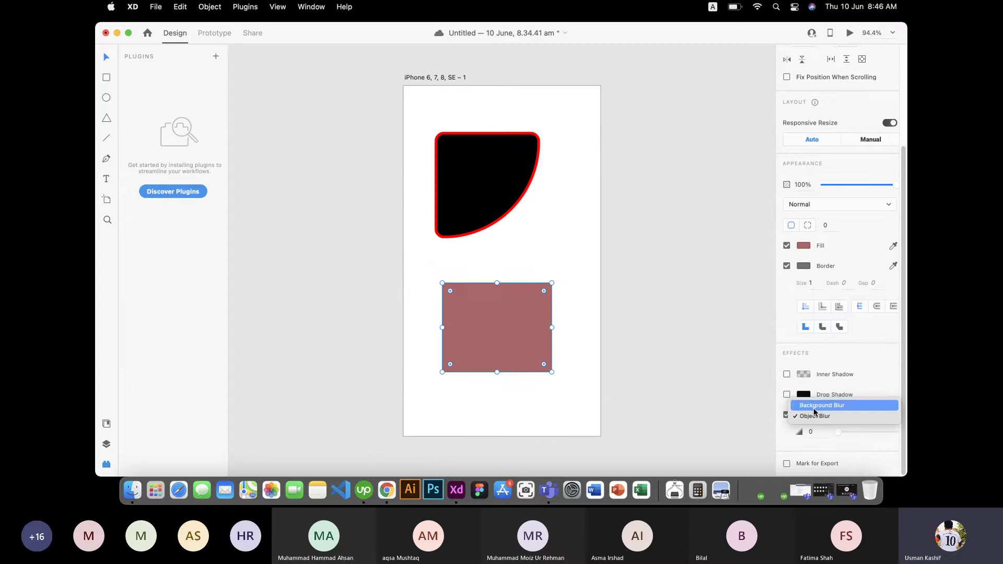
left_click(816, 405)
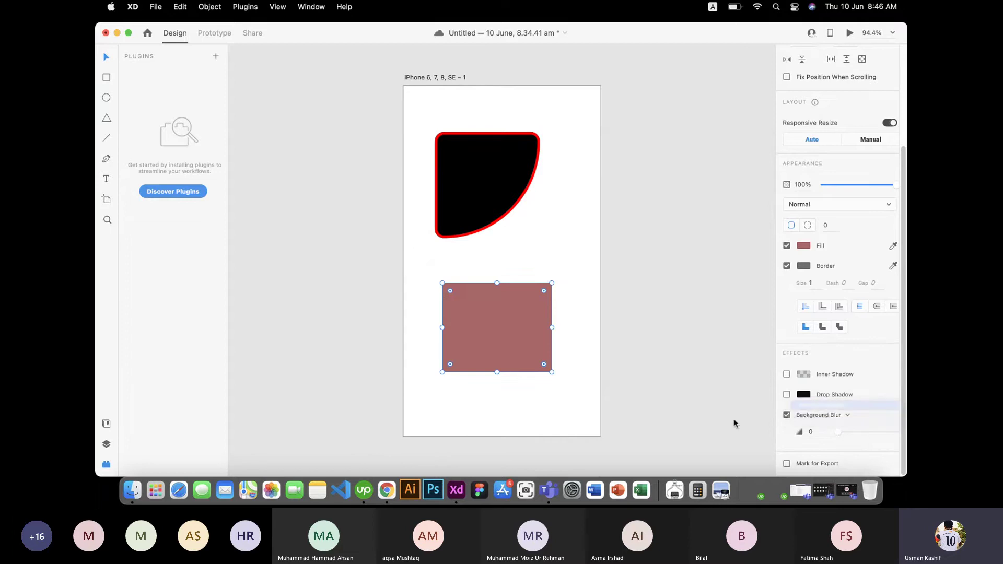
left_click(787, 415)
left_click(557, 397)
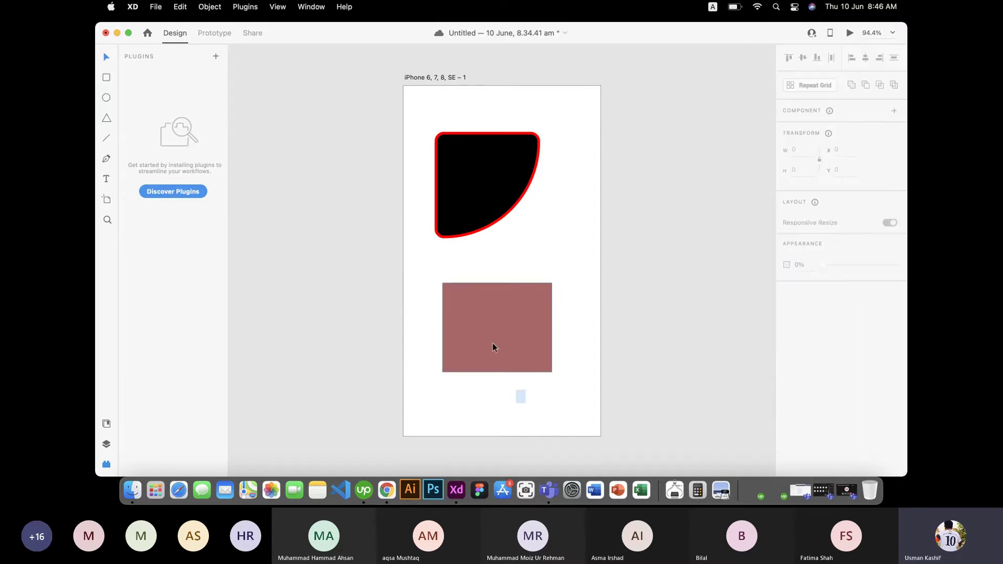
left_click_drag(492, 343, 482, 149)
Step: Delete both shapes, then draw a wide rectangle near the artboard top and a square below it
key("Delete")
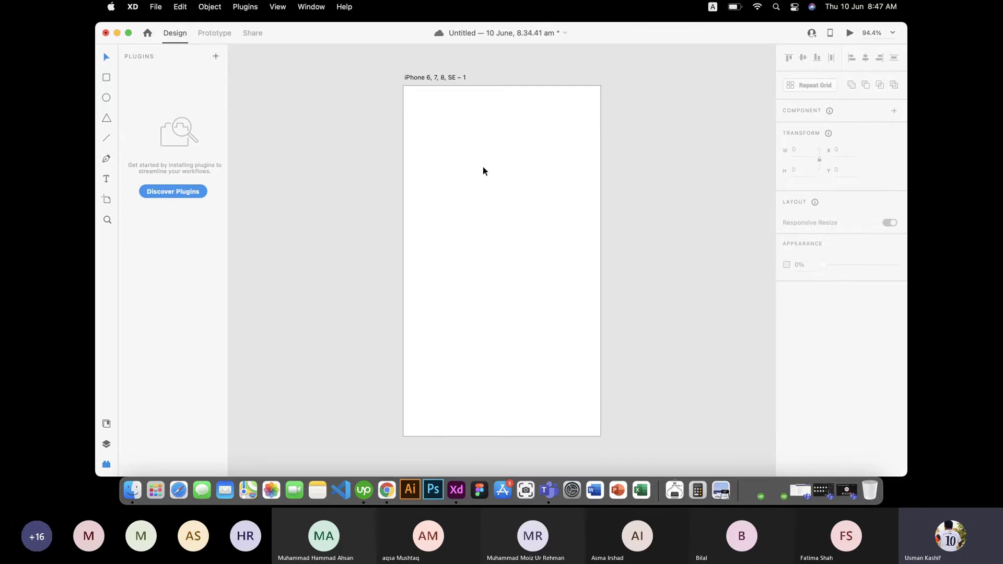
scroll(772, 167, "down", 2)
scroll(772, 167, "up", 3)
scroll(752, 179, "down", 2)
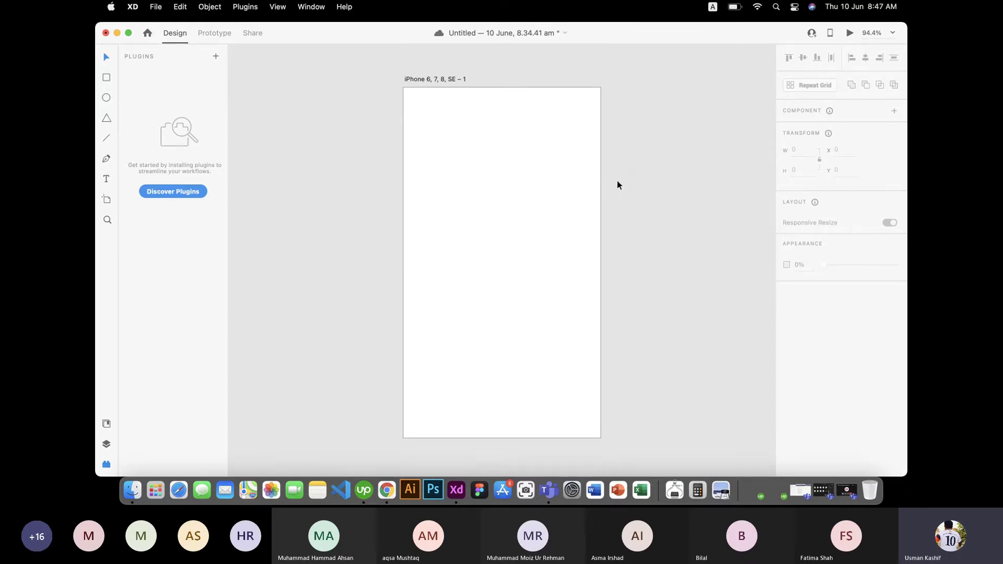
scroll(618, 182, "down", 1)
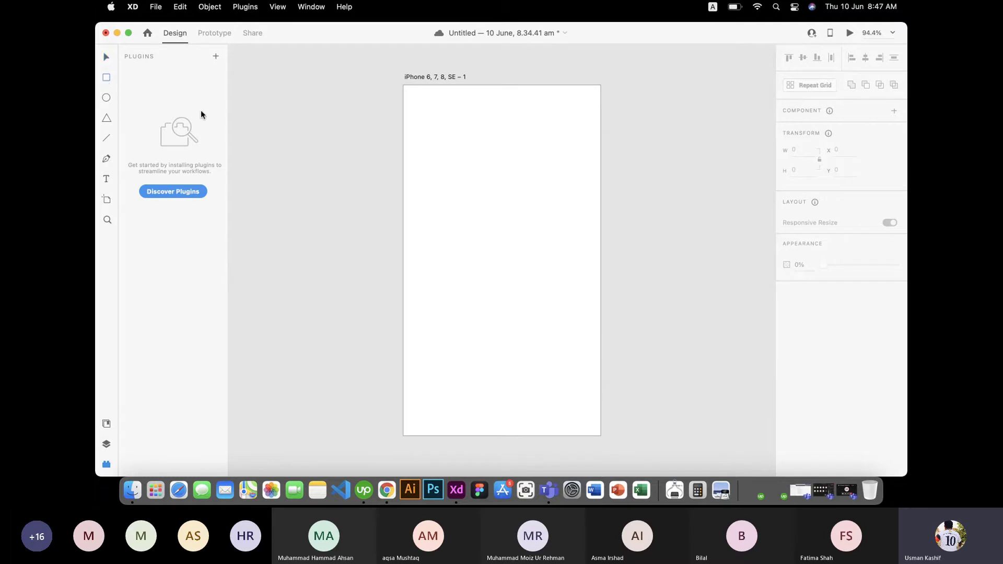
left_click_drag(416, 114, 582, 153)
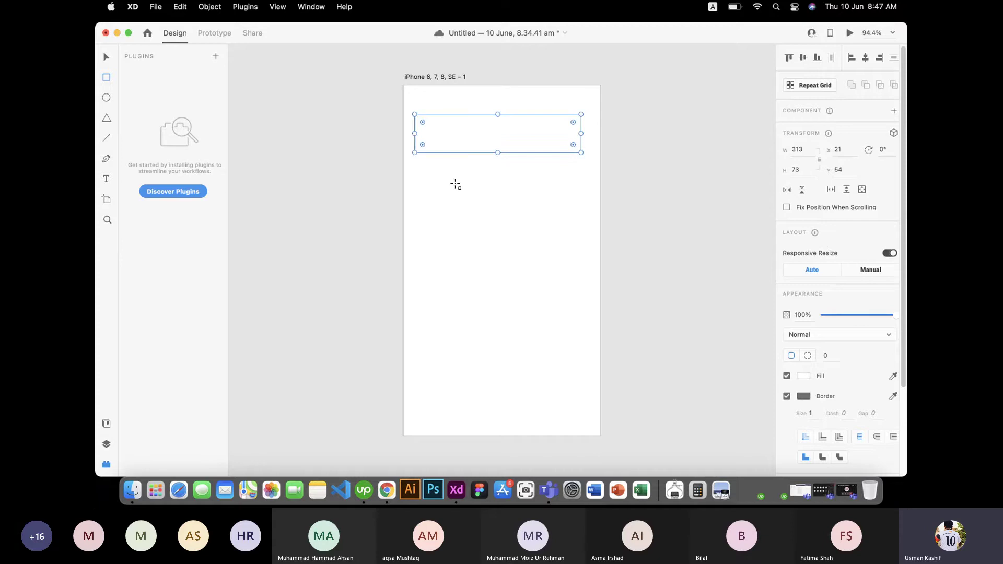
mouse_move(422, 173)
left_mouse_down()
mouse_move(521, 262)
mouse_move(497, 247)
mouse_move(522, 263)
mouse_move(506, 240)
mouse_move(522, 255)
left_mouse_up()
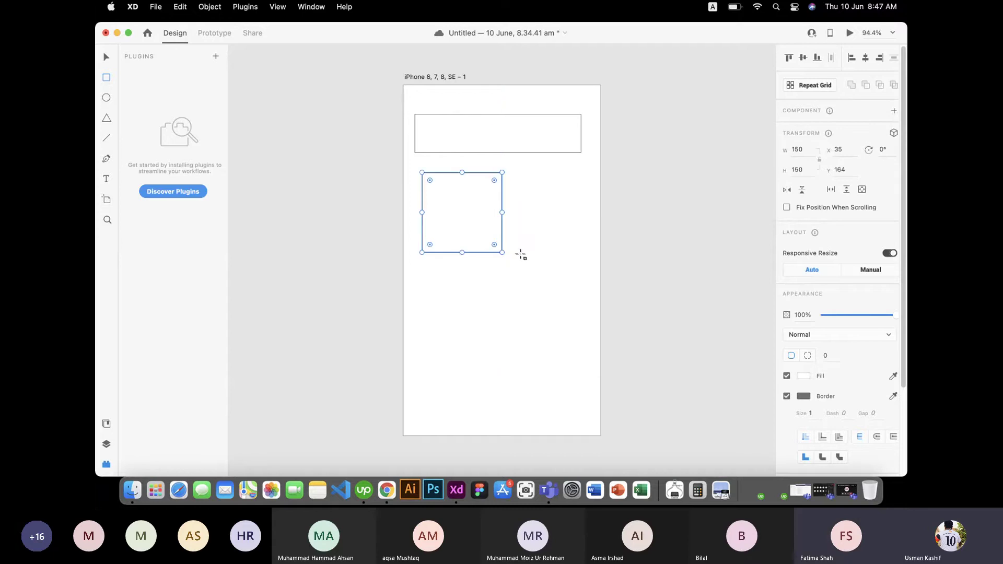
Step: Draw a circle below the square and a triangle polygon to its right
left_click(107, 99)
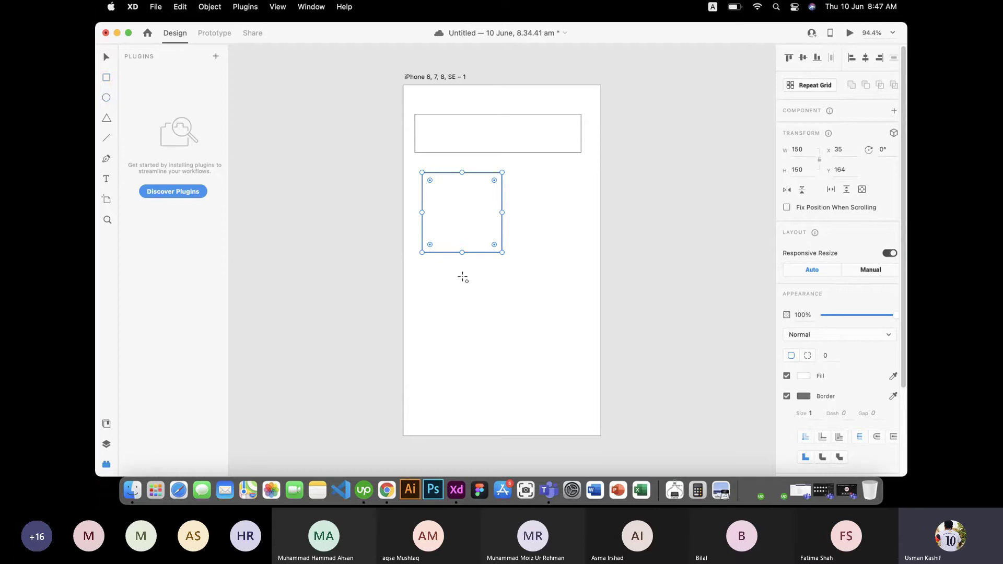
left_click_drag(433, 282, 525, 355)
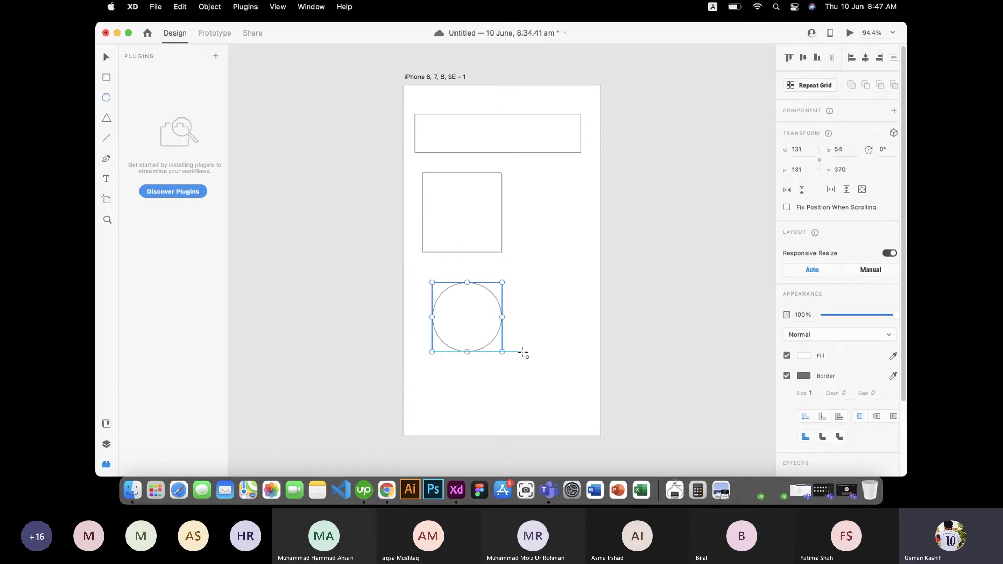
left_click(107, 118)
left_click_drag(534, 198, 573, 245)
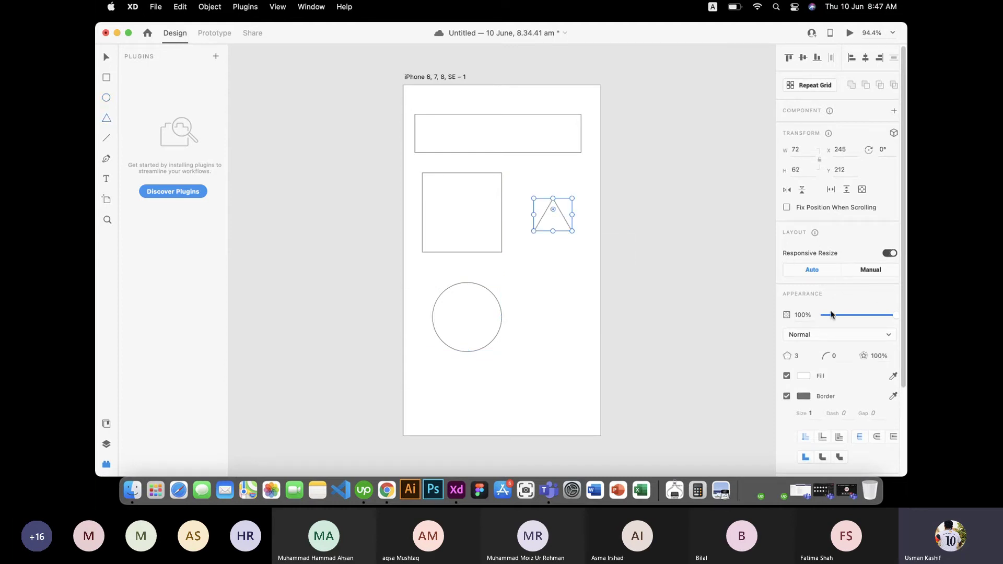
Step: Change the polygon's corner count to 5, then to 8
left_click(805, 357)
type("5")
key("Return")
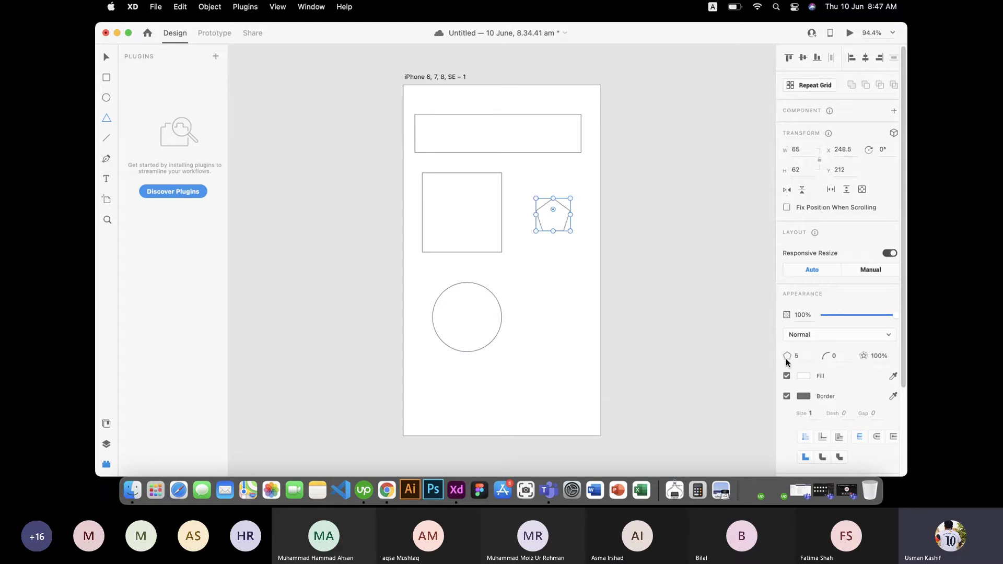
left_click(799, 357)
type("8")
key("Return")
Step: Marquee-select the square, octagon and circle, leaving the wide rectangle out
left_click(106, 56)
left_click(526, 300)
left_click_drag(546, 353, 463, 135)
left_click(563, 359)
left_click_drag(563, 360, 438, 218)
Step: Delete the extra shapes and shrink the rectangle to height 43 with no border
key("Delete")
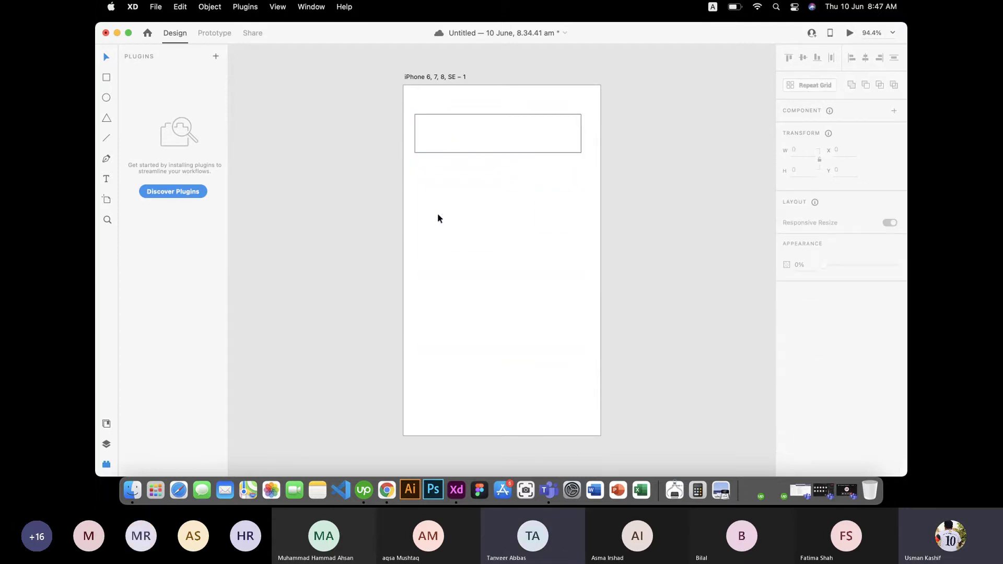
left_click_drag(540, 322, 475, 119)
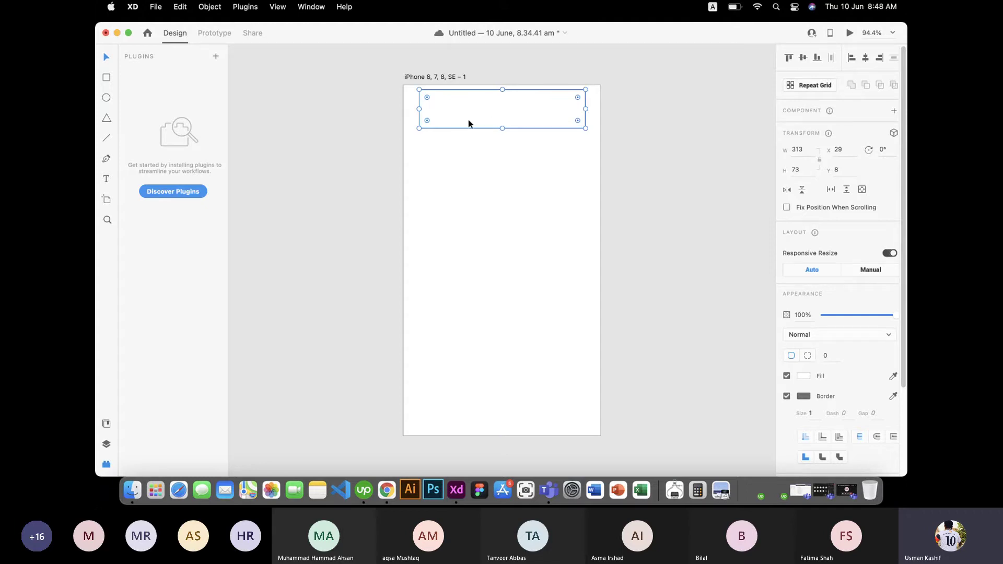
left_click_drag(504, 128, 504, 112)
left_click(787, 397)
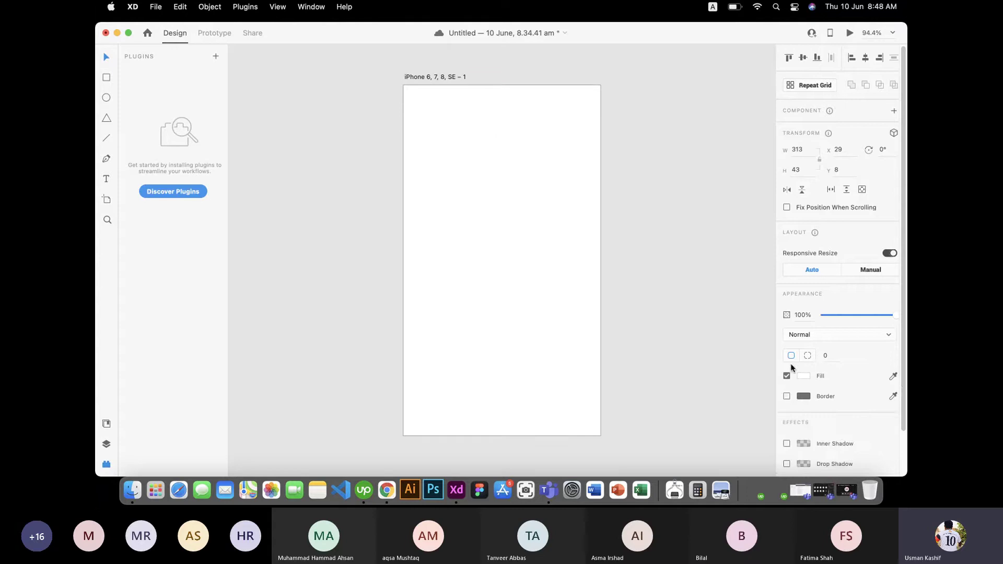
Step: Fill the bar with mustard #9B791D and place a duplicate just below it at Y 56
left_click(800, 377)
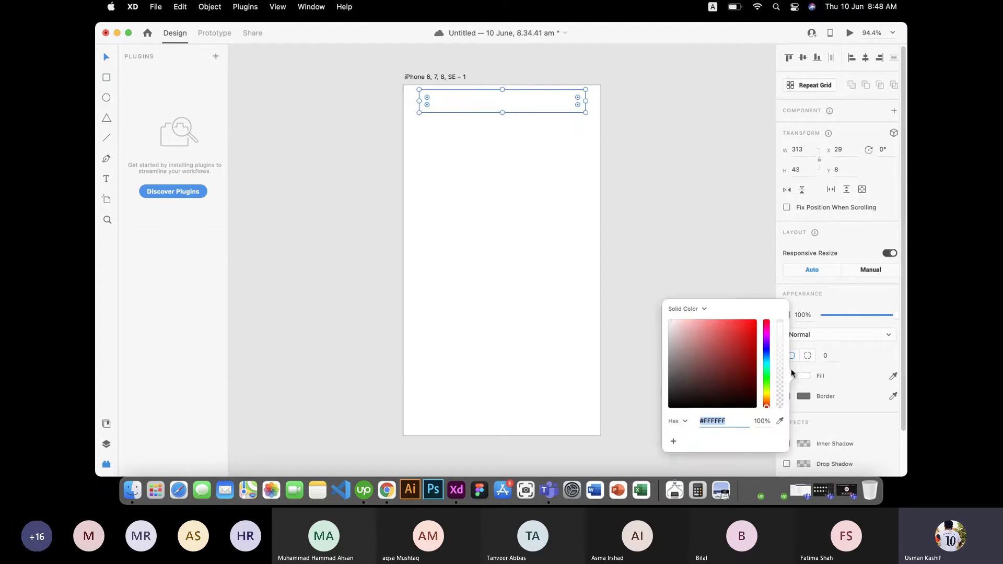
left_click(766, 393)
left_click(745, 336)
left_click_drag(746, 332, 740, 354)
left_click_drag(767, 397, 766, 399)
left_click(522, 213)
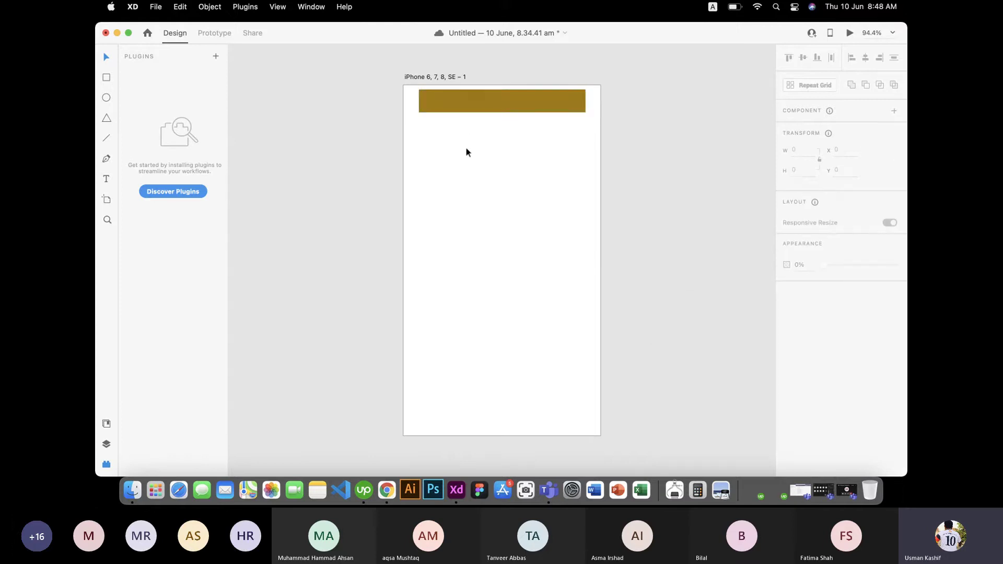
left_click(477, 105)
left_click_drag(478, 108, 482, 136)
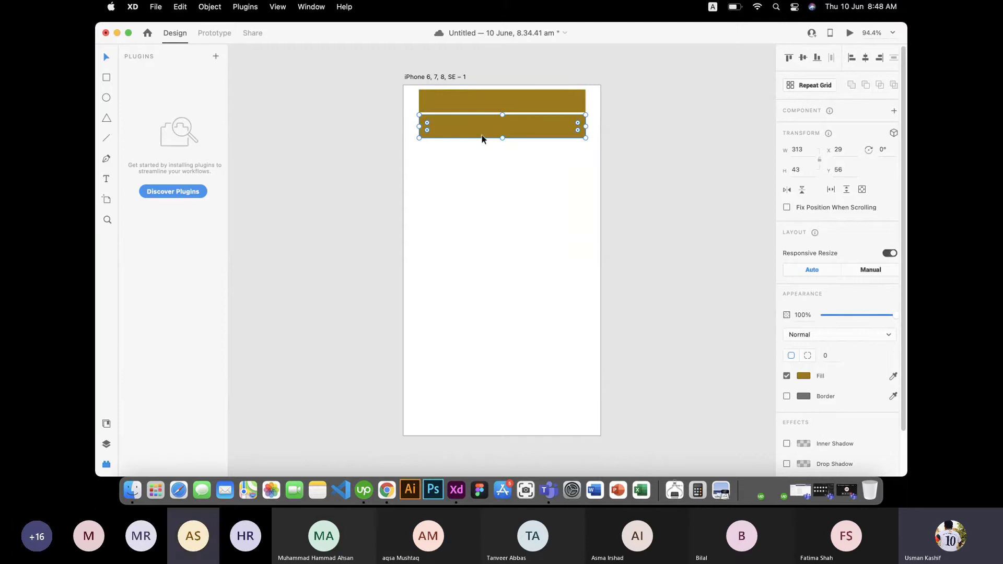
key("super+r")
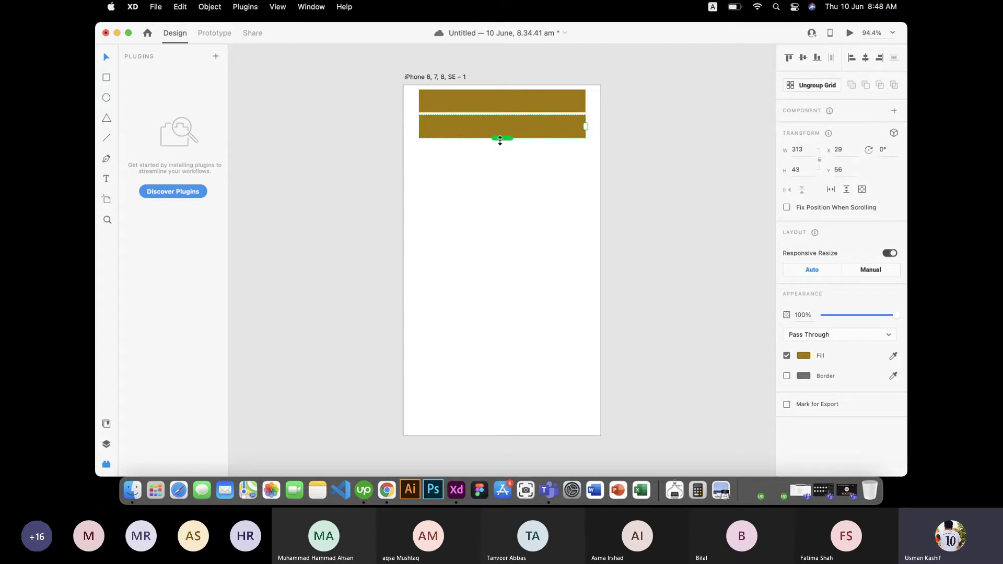
left_click_drag(500, 140, 480, 375)
left_click(669, 221)
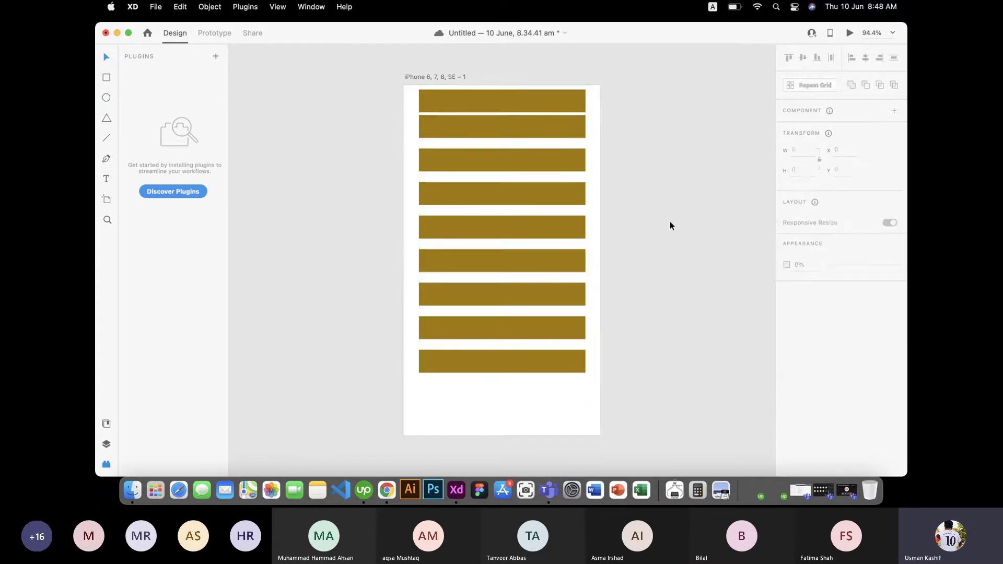
left_click(554, 223)
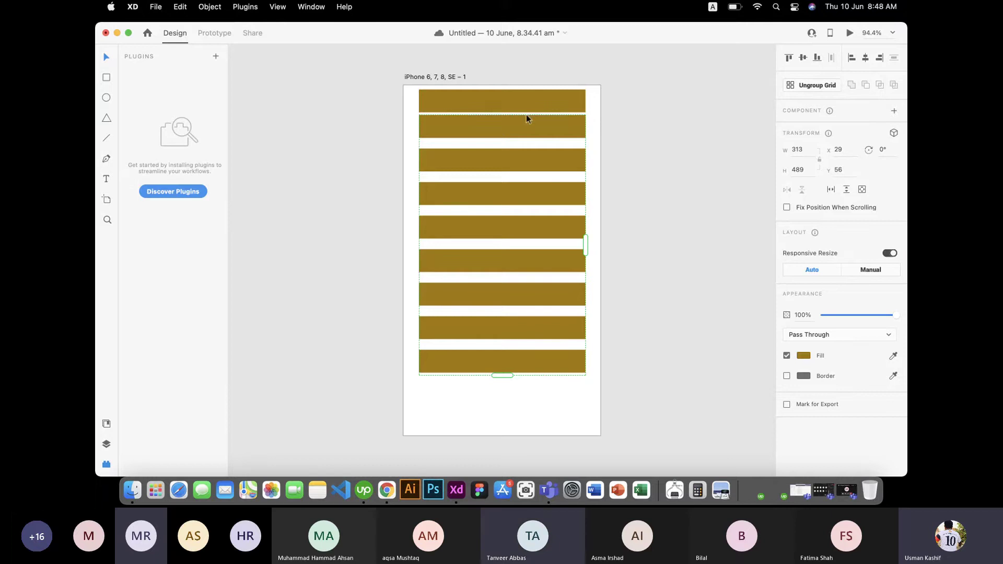
left_click(813, 88)
left_click(589, 298)
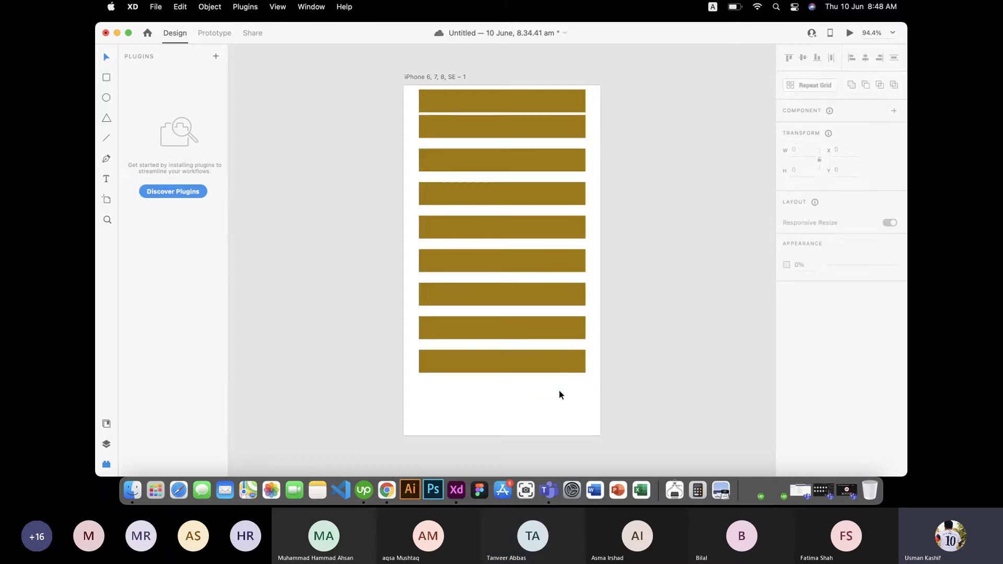
left_click_drag(560, 394, 500, 127)
key("Delete")
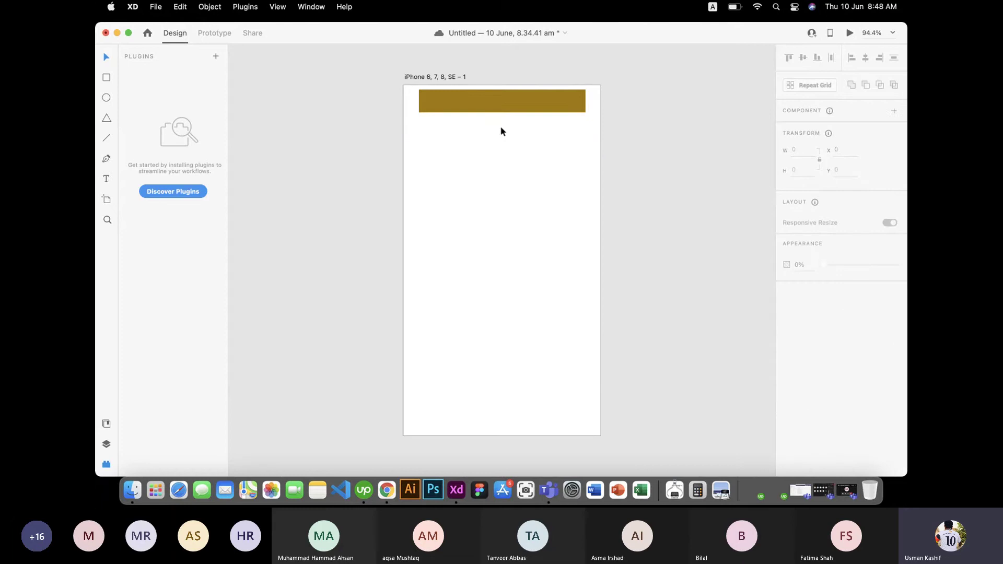
left_click(538, 103)
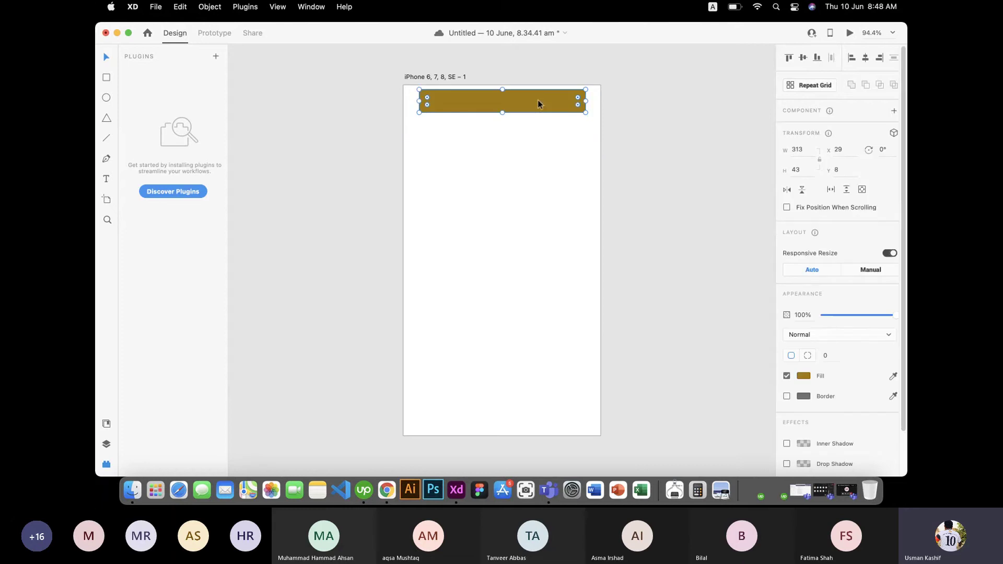
left_click(816, 86)
left_click_drag(499, 113, 505, 391)
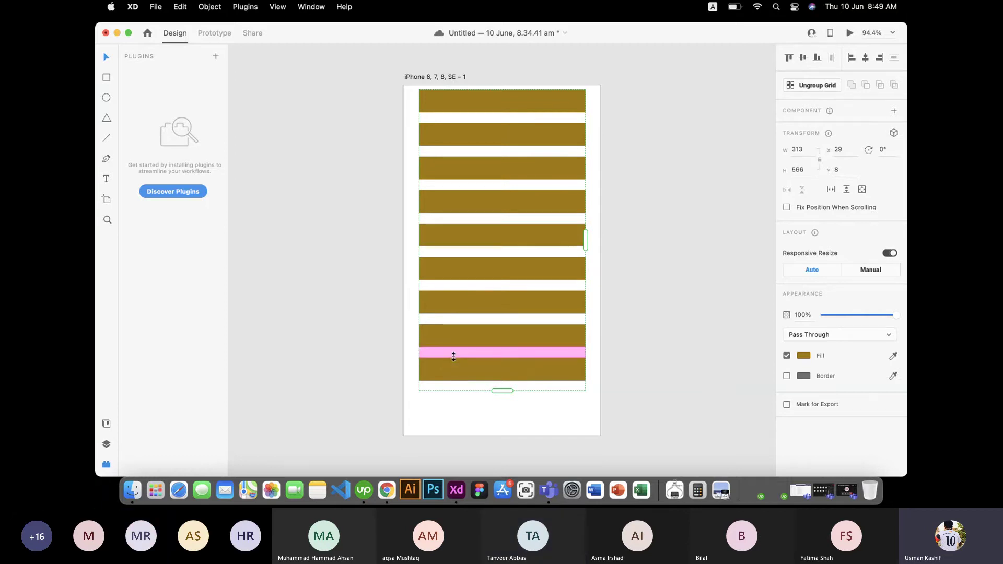
left_click_drag(454, 356, 462, 285)
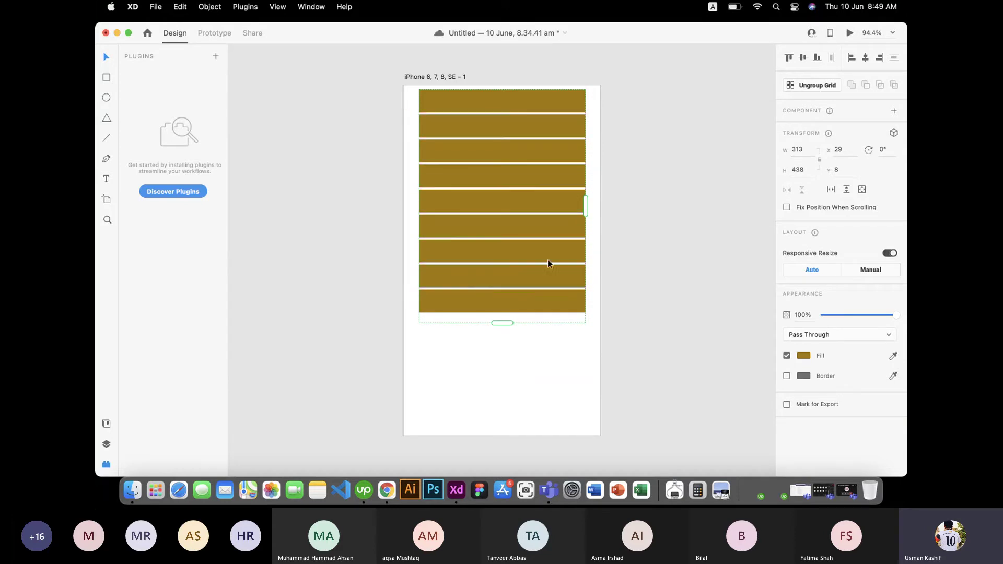
left_click_drag(588, 205, 639, 220)
left_click_drag(543, 226, 635, 208)
left_click_drag(457, 247, 451, 247)
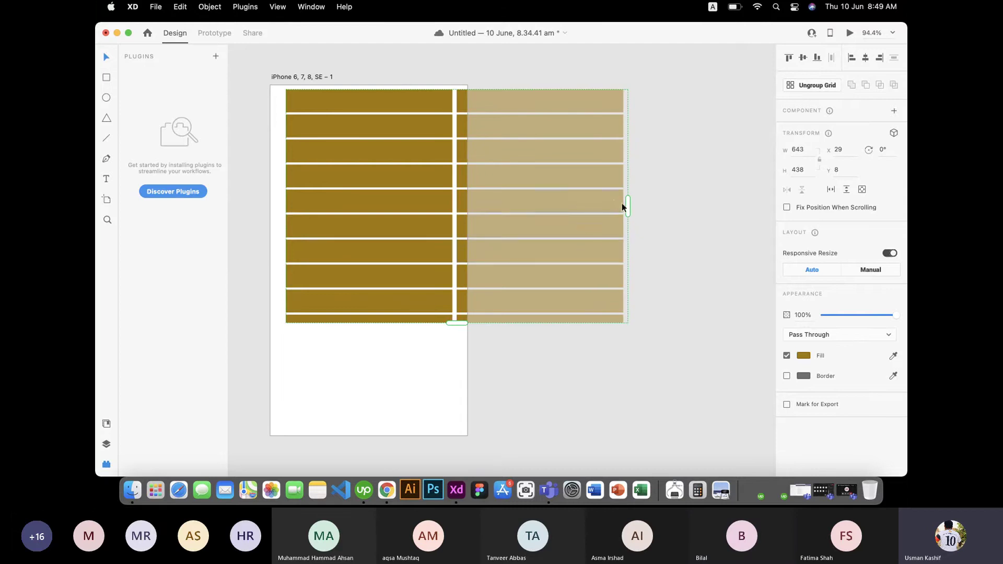
left_click_drag(628, 206, 454, 186)
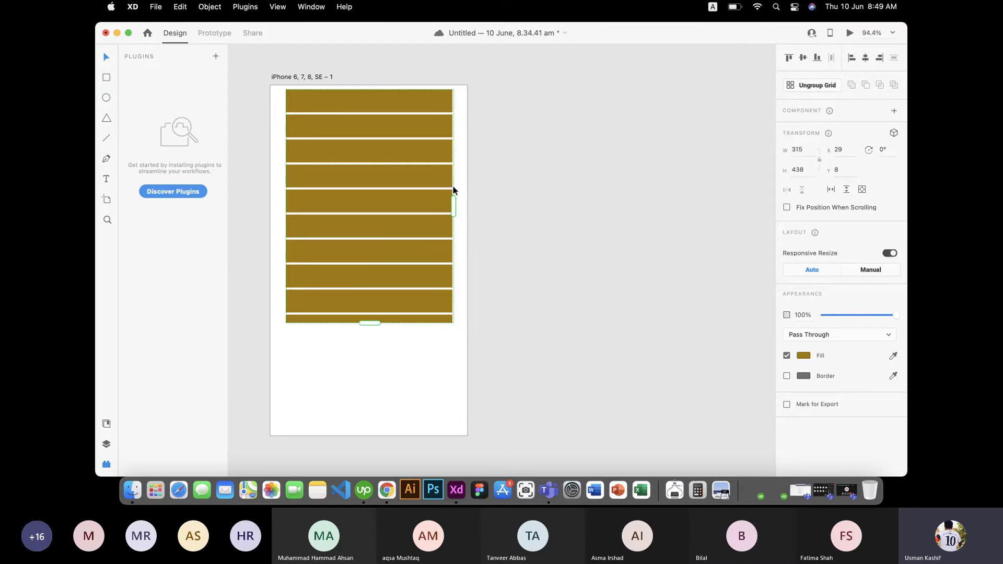
scroll(346, 211, "down", 2)
scroll(346, 211, "up", 3)
scroll(346, 211, "down", 1)
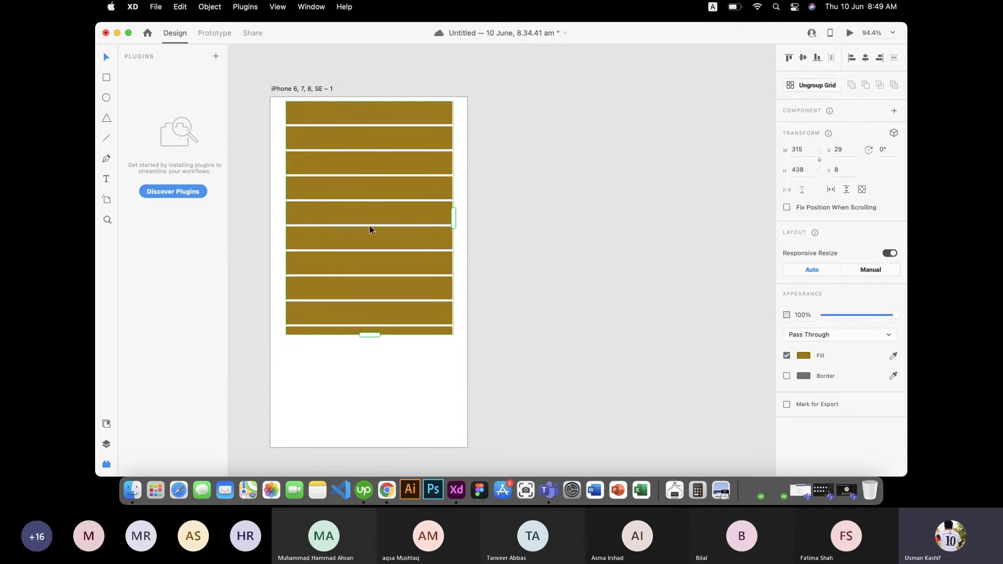
left_click(815, 87)
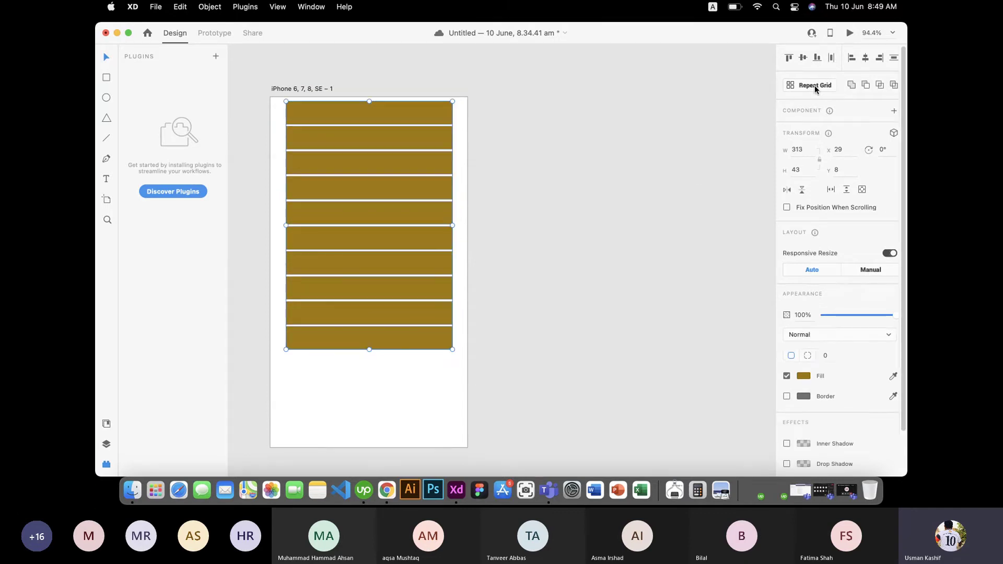
left_click(487, 361)
left_click(387, 335)
left_click(388, 314)
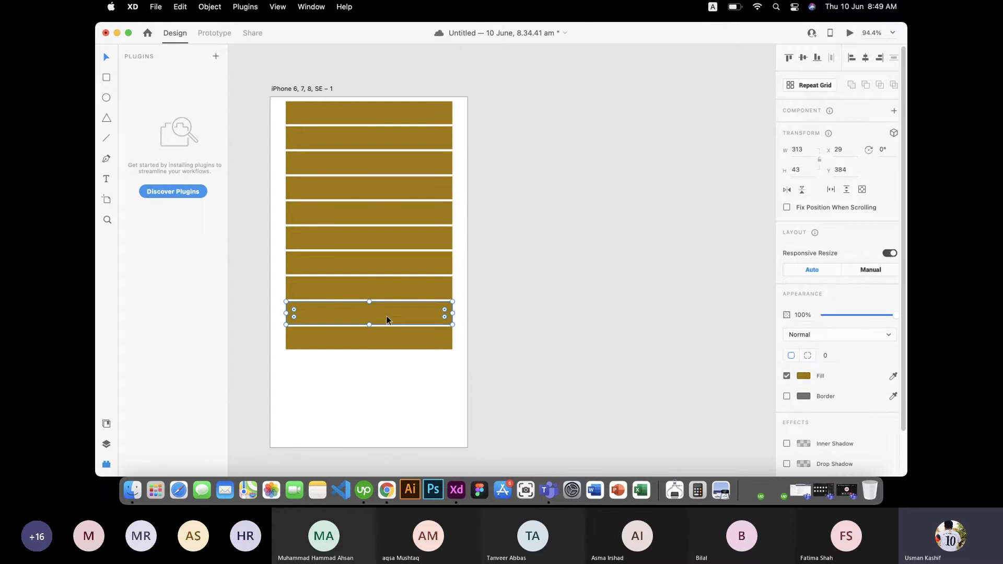
left_click(393, 283)
left_click_drag(393, 281, 418, 139)
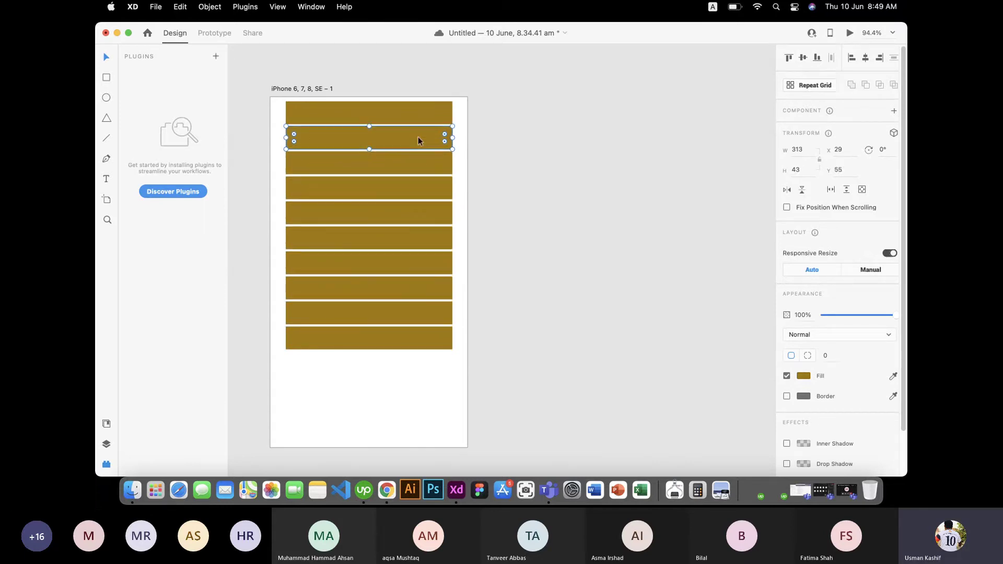
left_click_drag(398, 372, 353, 187)
key("Delete")
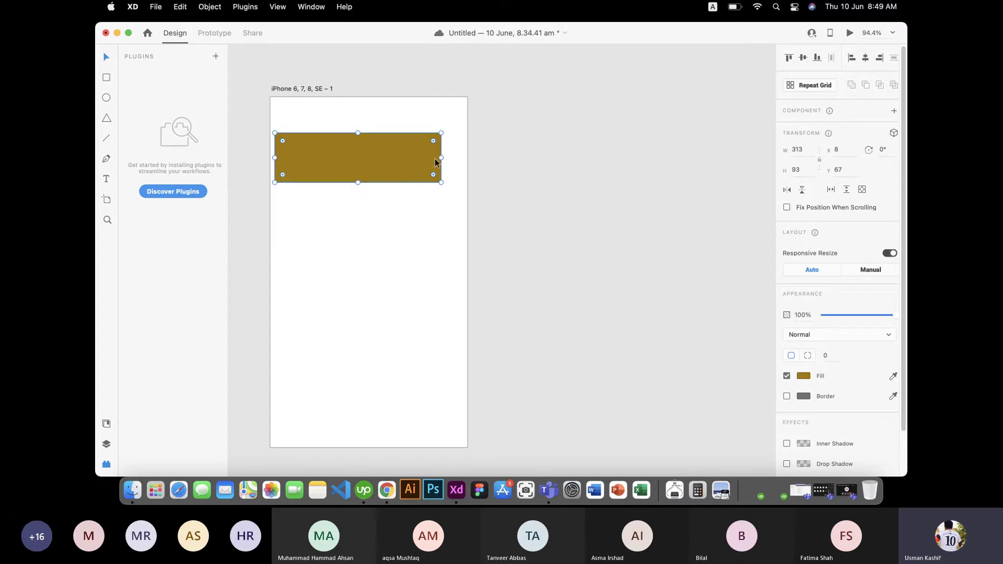
Step: Narrow the rectangle to about 99 wide, add a duplicate beside it, and select all four rectangles
left_click_drag(435, 158, 332, 154)
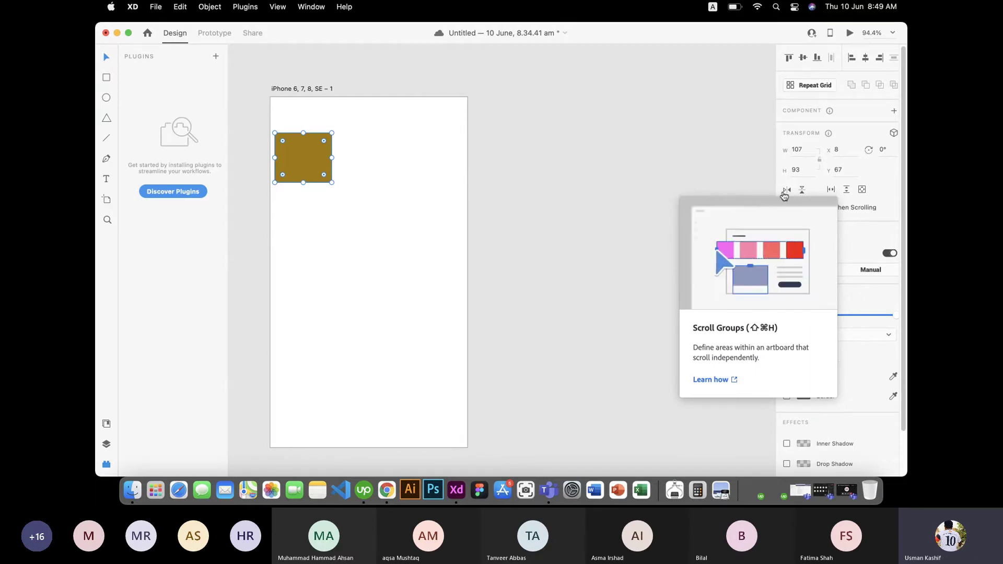
left_click(401, 229)
left_click_drag(306, 173, 268, 137)
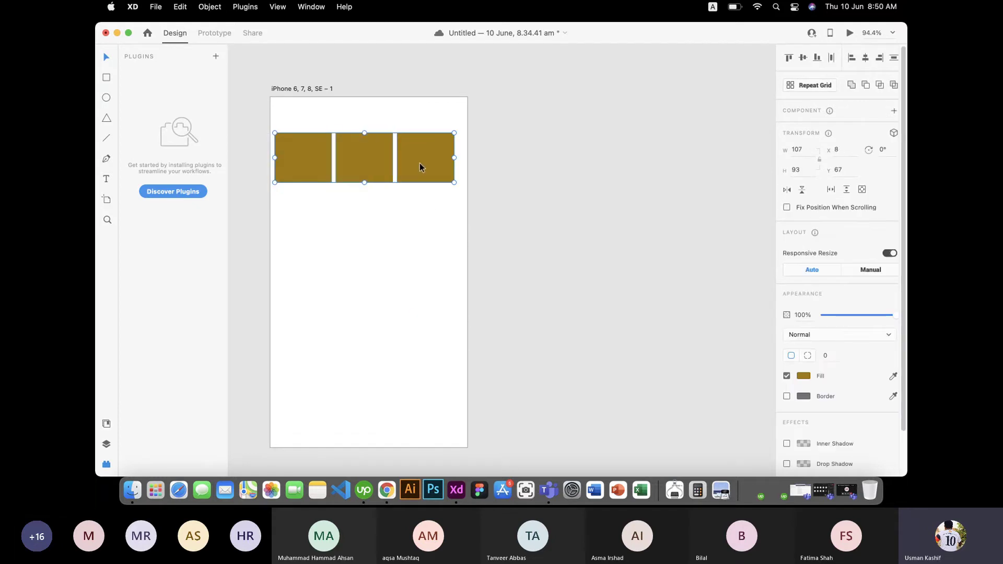
left_click_drag(419, 163, 440, 172)
left_click(516, 170)
left_click_drag(525, 207, 241, 143)
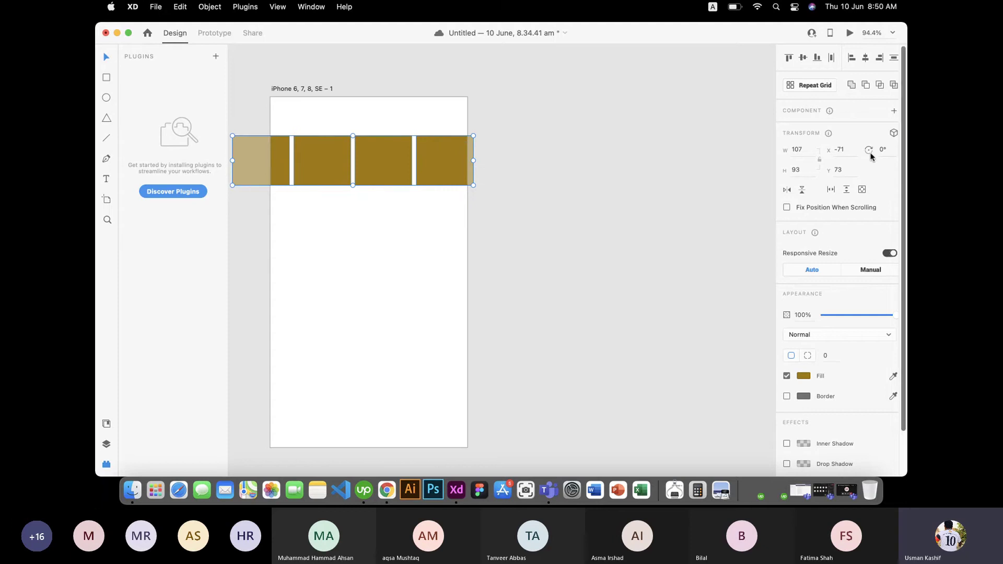
Step: Make the rectangles a horizontal scroll group, trim its left edge, and test swiping in Preview
left_click(832, 190)
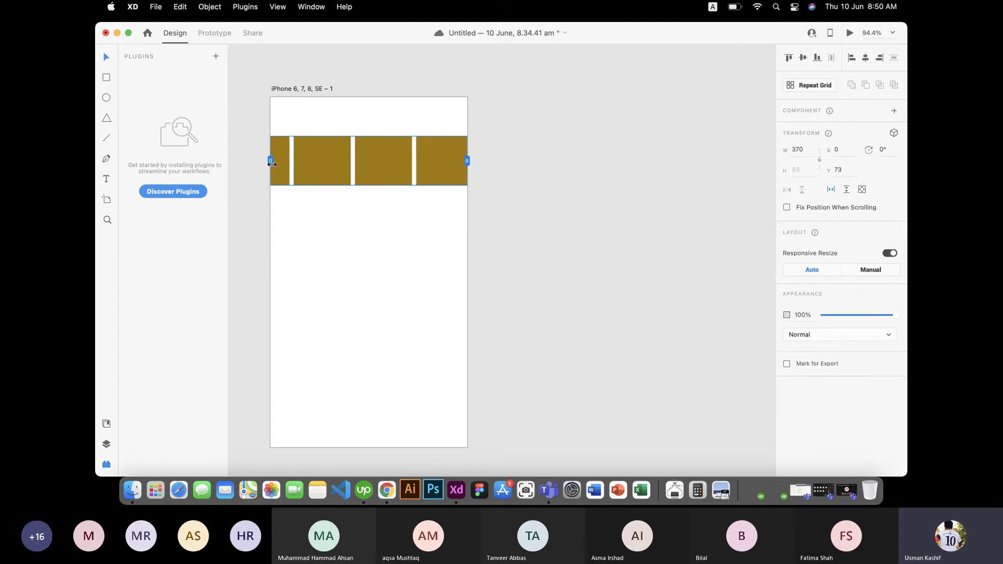
left_click_drag(271, 161, 289, 164)
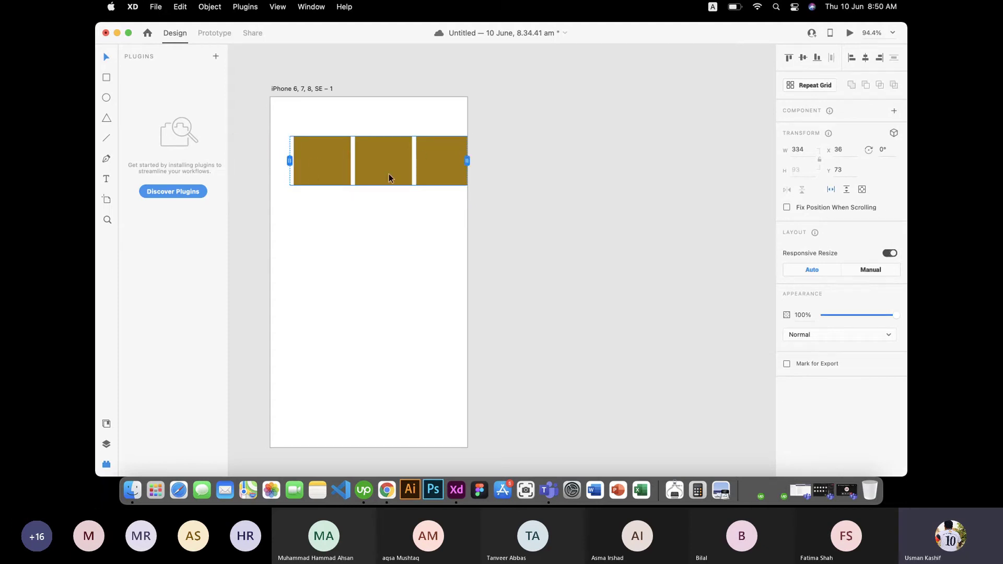
left_click(850, 33)
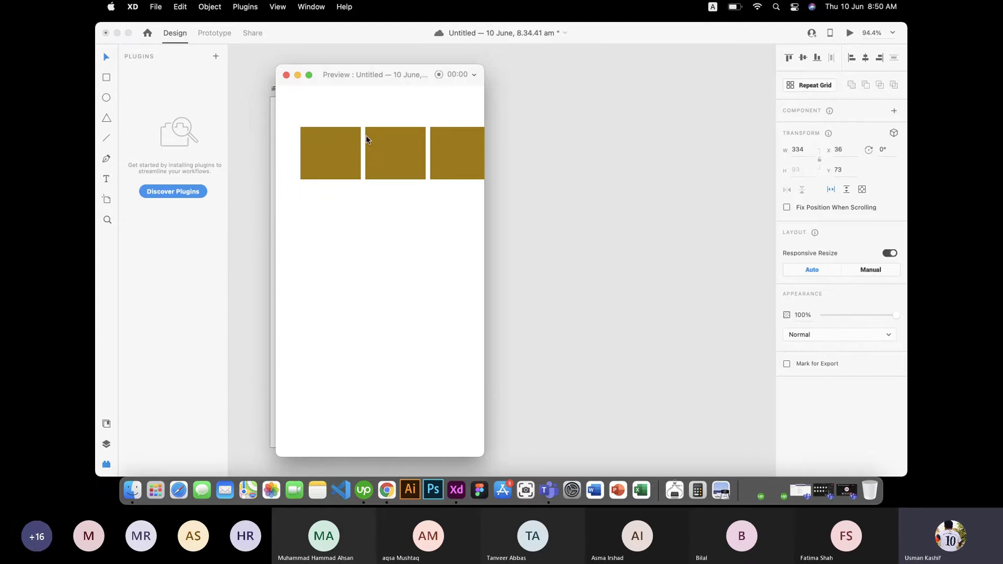
scroll(414, 153, "right", 2)
left_click_drag(430, 158, 302, 135)
left_click(286, 75)
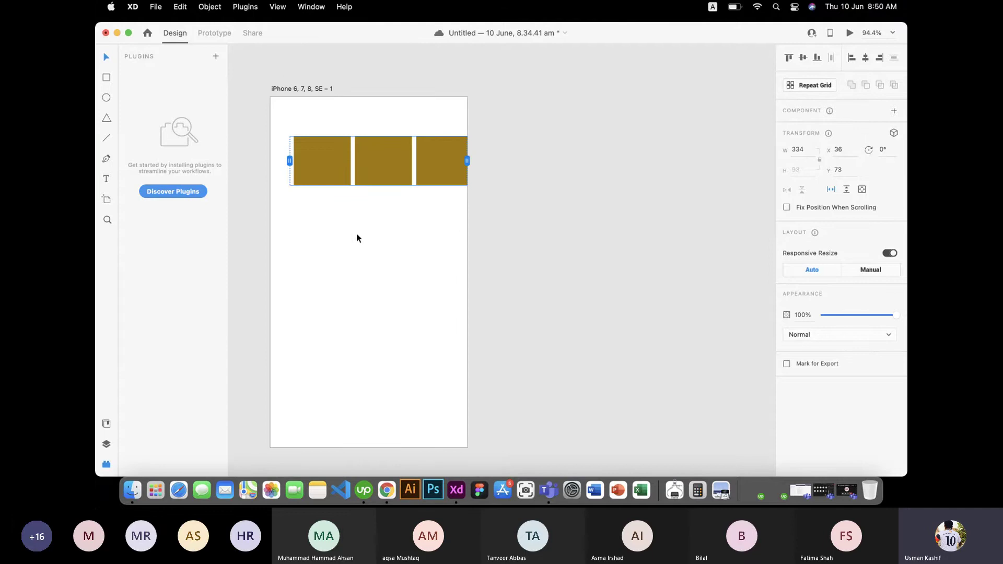
Step: Marquee-select the grid of gold rectangles and delete it
left_click(446, 231)
left_click_drag(581, 229, 274, 109)
key("Delete")
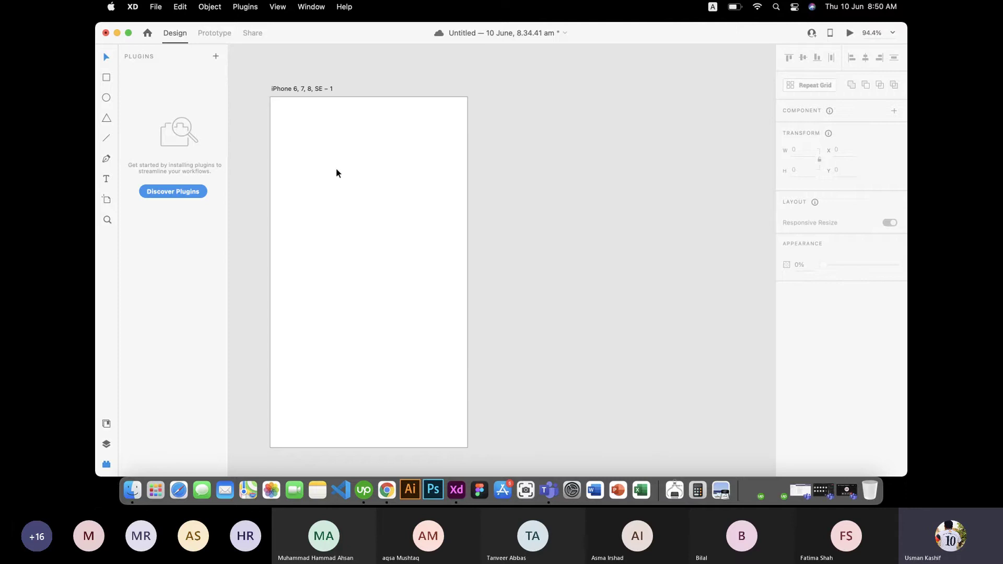
left_click(107, 138)
left_click_drag(287, 152, 453, 153)
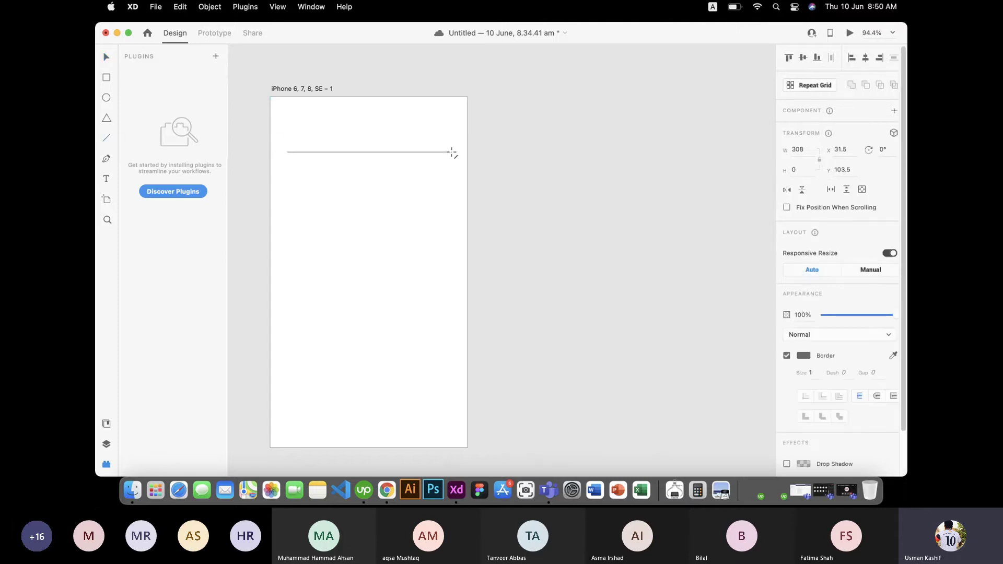
left_click_drag(369, 182, 369, 390)
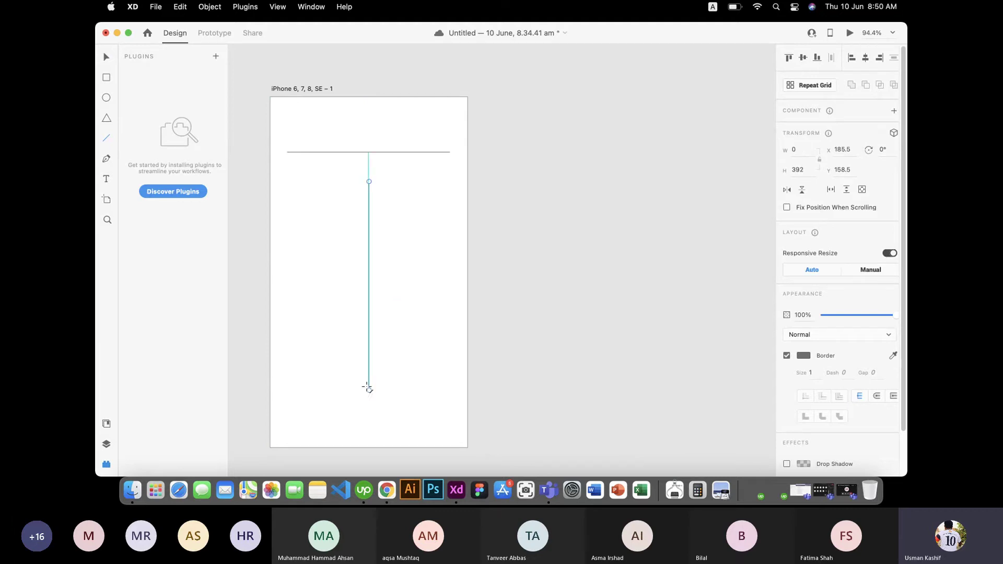
left_click(810, 372)
type("1")
left_click(106, 179)
left_click(269, 229)
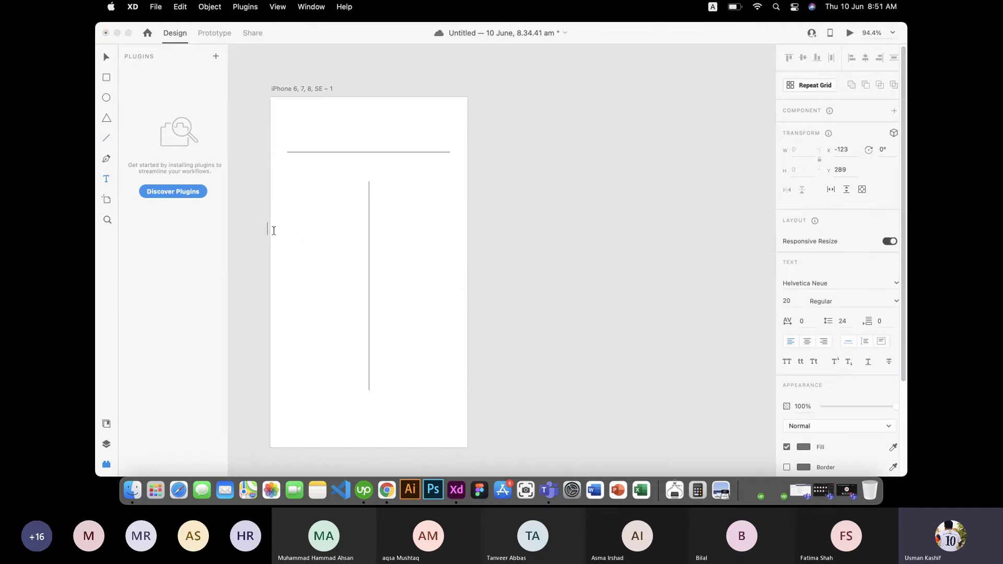
type("dsfk;lasd;flasdf")
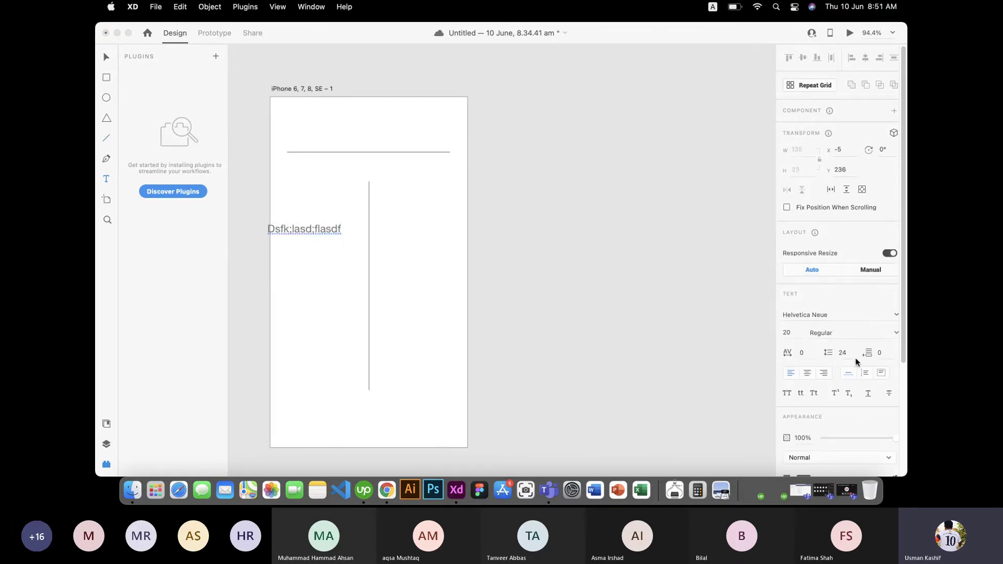
scroll(855, 358, "down", 3)
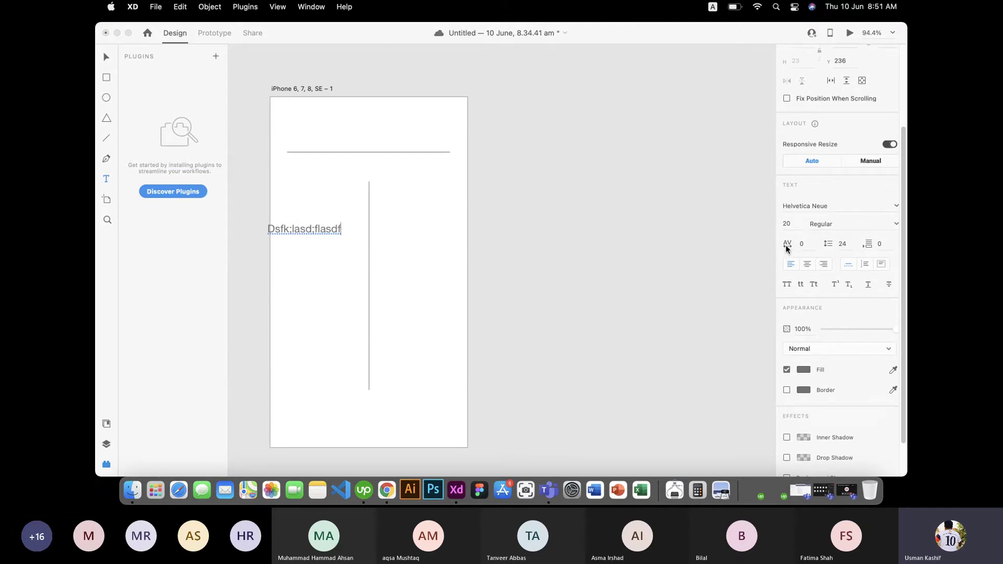
left_click(803, 245)
left_click_drag(804, 245, 799, 248)
type("10")
left_click(109, 60)
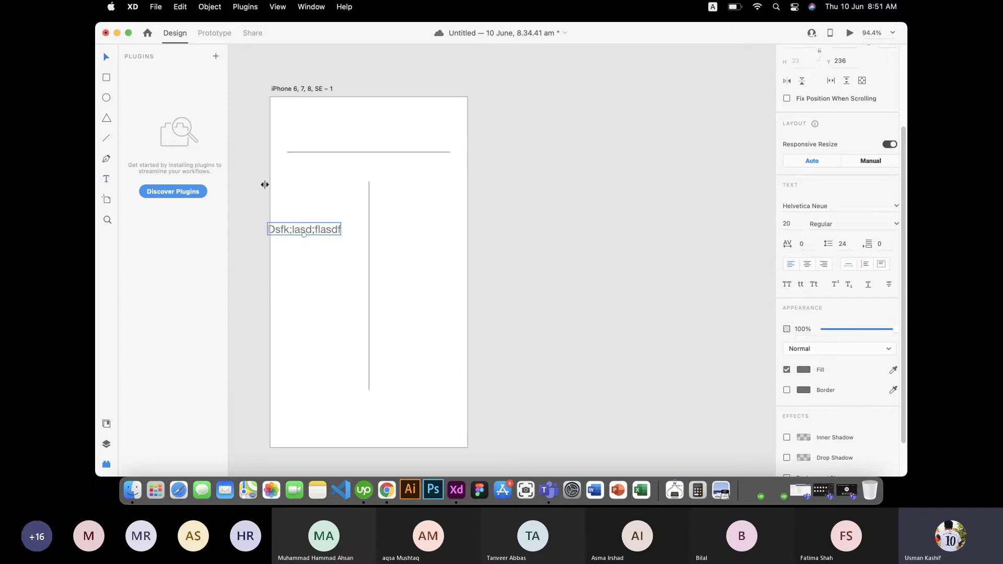
left_click_drag(312, 233, 428, 252)
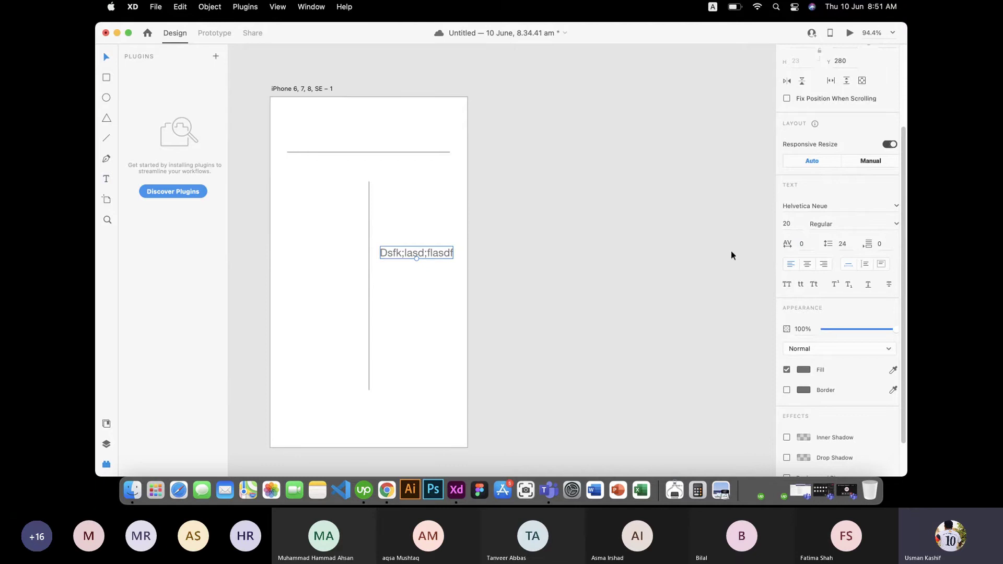
type("20")
key("Return")
left_click(800, 245)
type("50")
key("Return")
scroll(810, 286, "up", 1)
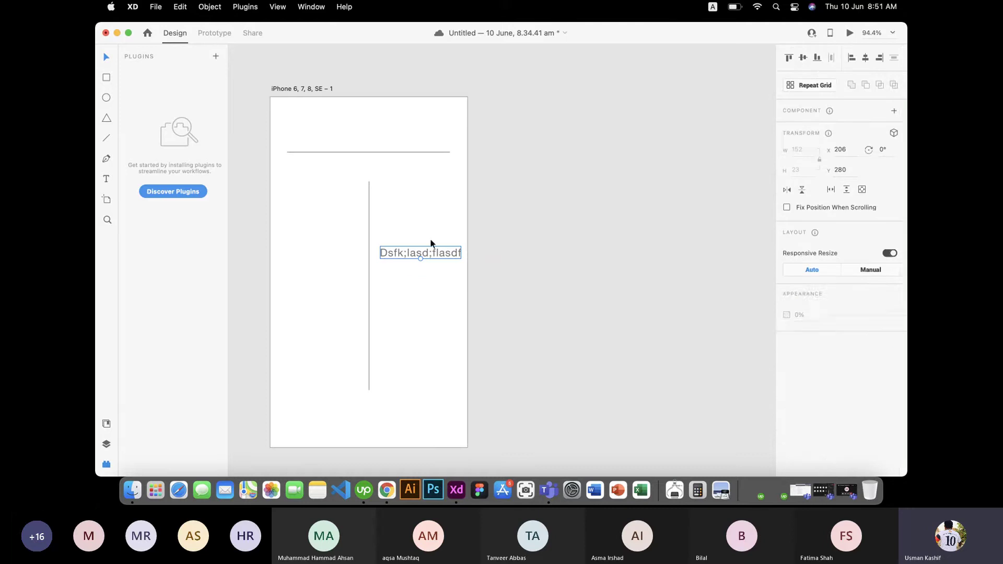
key("Delete")
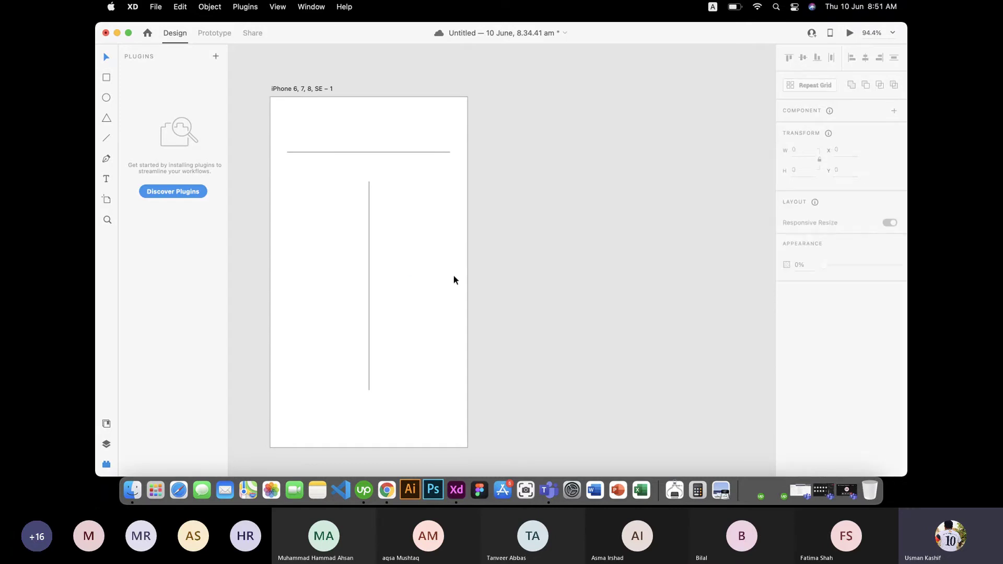
key("super+a")
key("Delete")
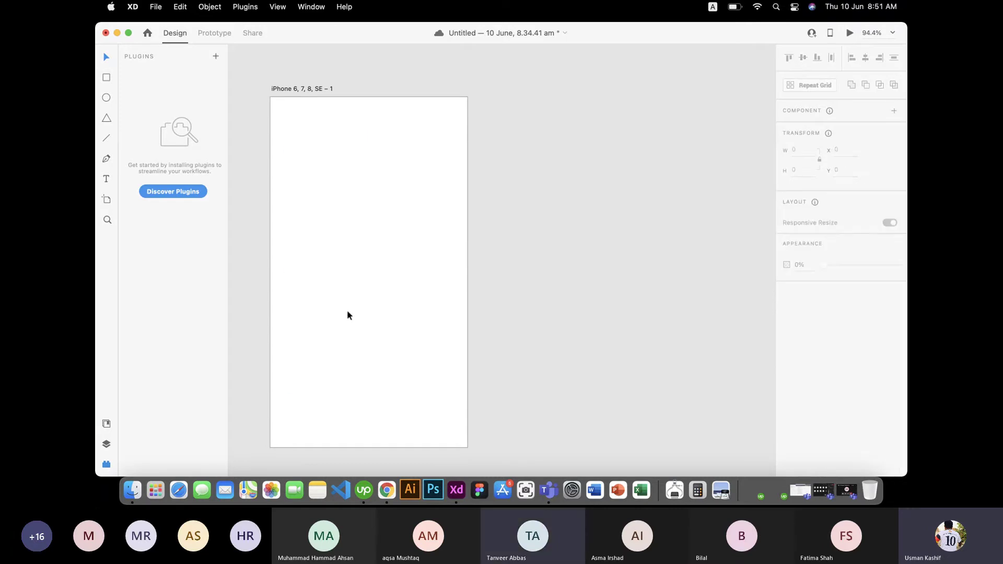
Step: Draw a closed curvy path with the Pen tool, then undo it
left_click(106, 159)
left_click(298, 228)
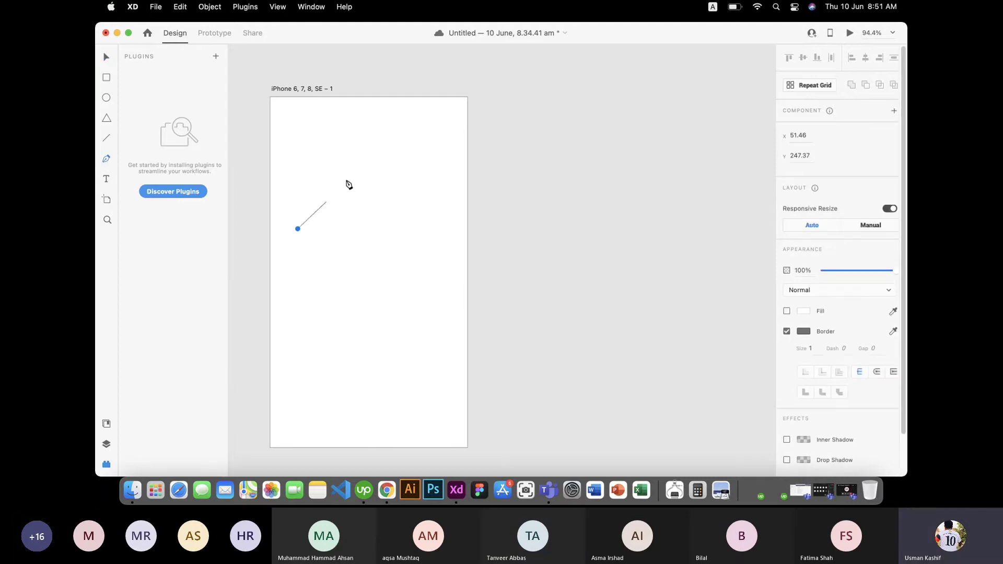
left_click_drag(350, 171, 420, 175)
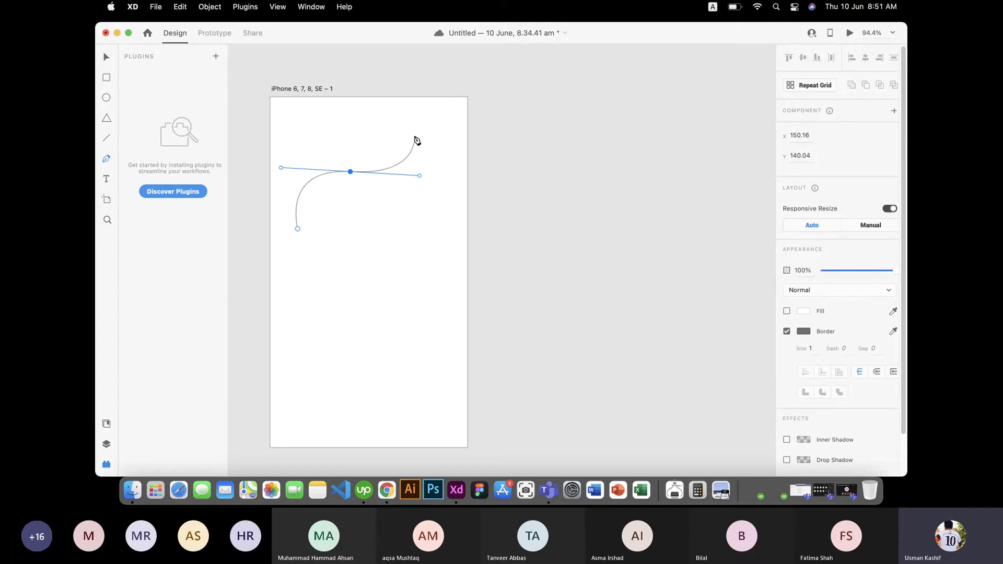
left_click(414, 135)
left_click(419, 262)
left_click_drag(402, 369, 455, 432)
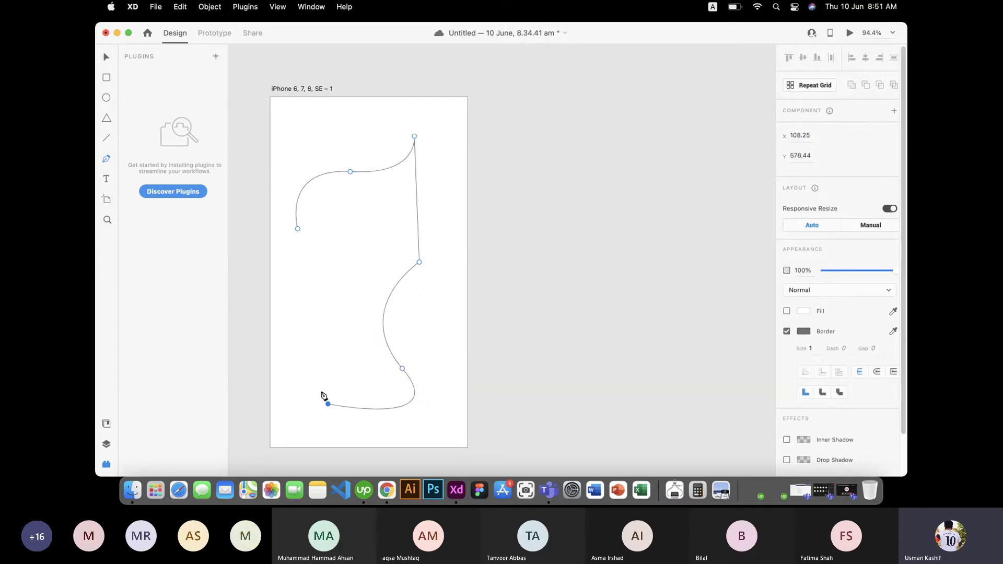
left_click_drag(328, 404, 295, 336)
left_click_drag(341, 271, 335, 205)
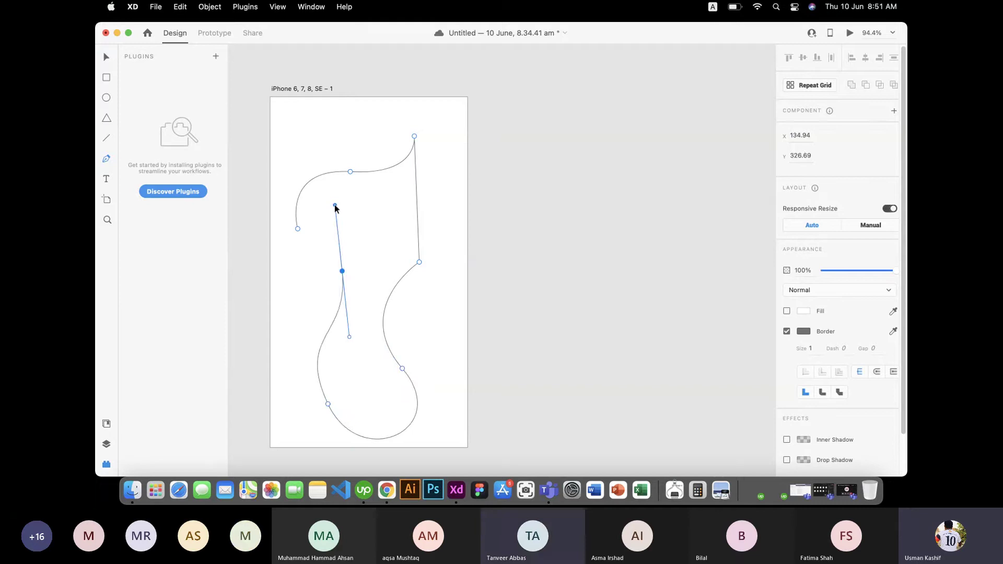
left_click(298, 229)
key("super+z")
key("super+z")
key("super+z")
key("super+z")
key("super+z")
key("super+z")
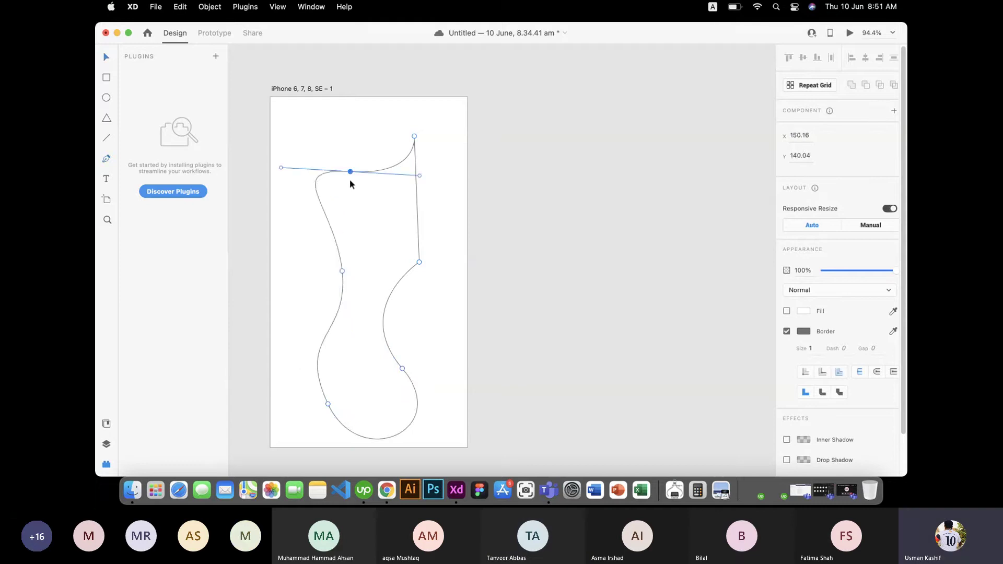
key("super+z")
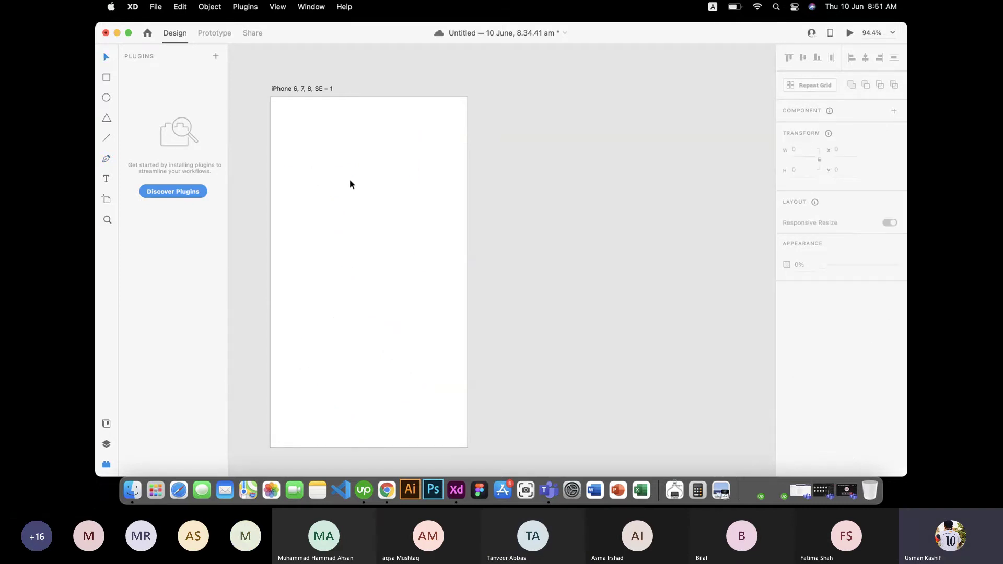
Step: Pen-draw a straight top edge and a straight segment down the right side
key("p")
left_click(287, 155)
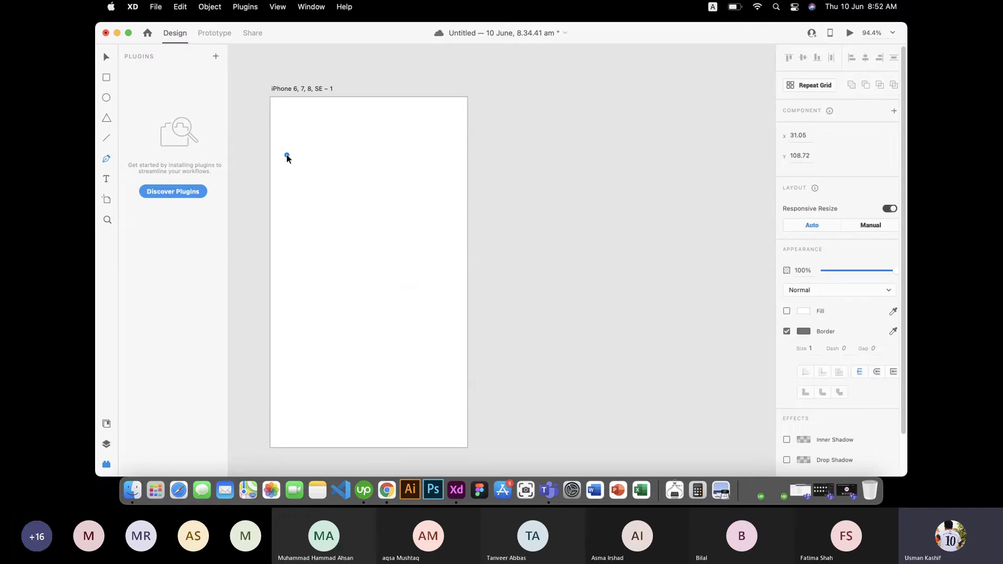
left_click(423, 155)
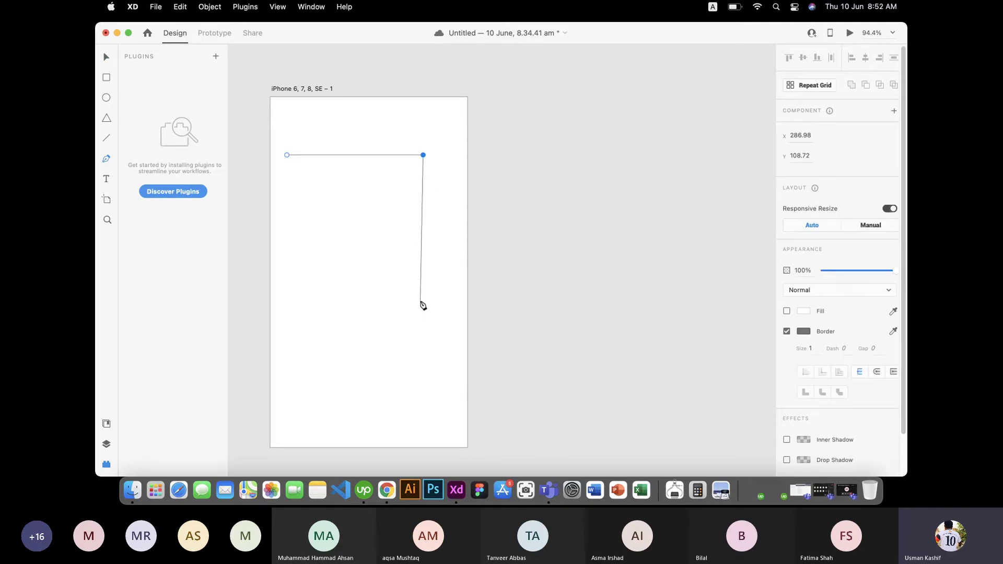
left_click_drag(423, 286, 359, 323)
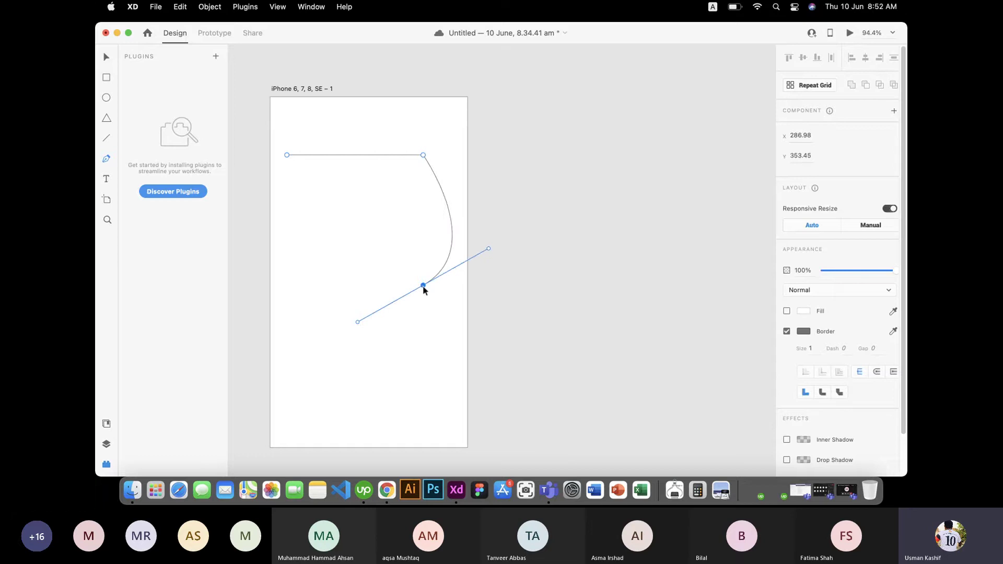
left_click(423, 286)
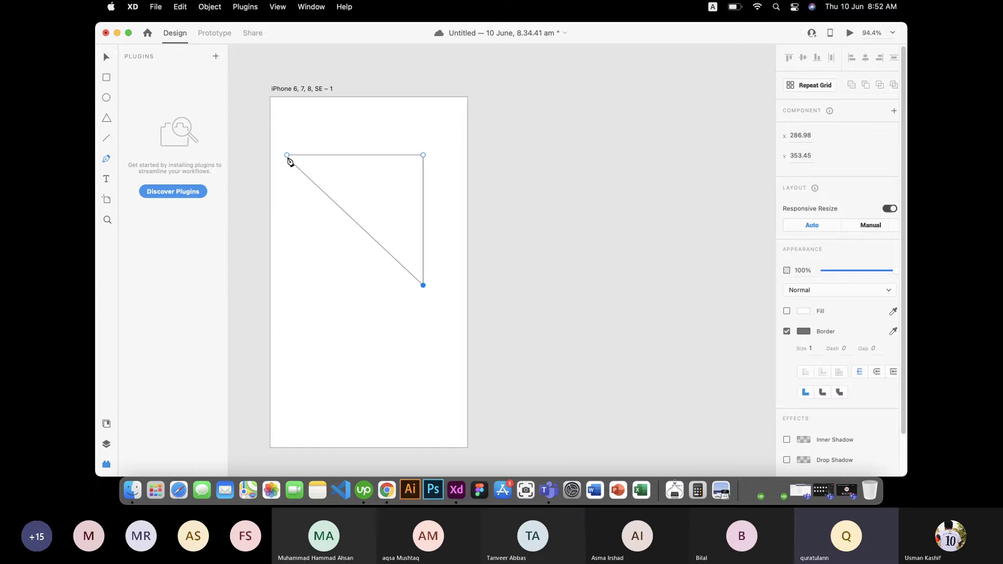
key("super+Tab")
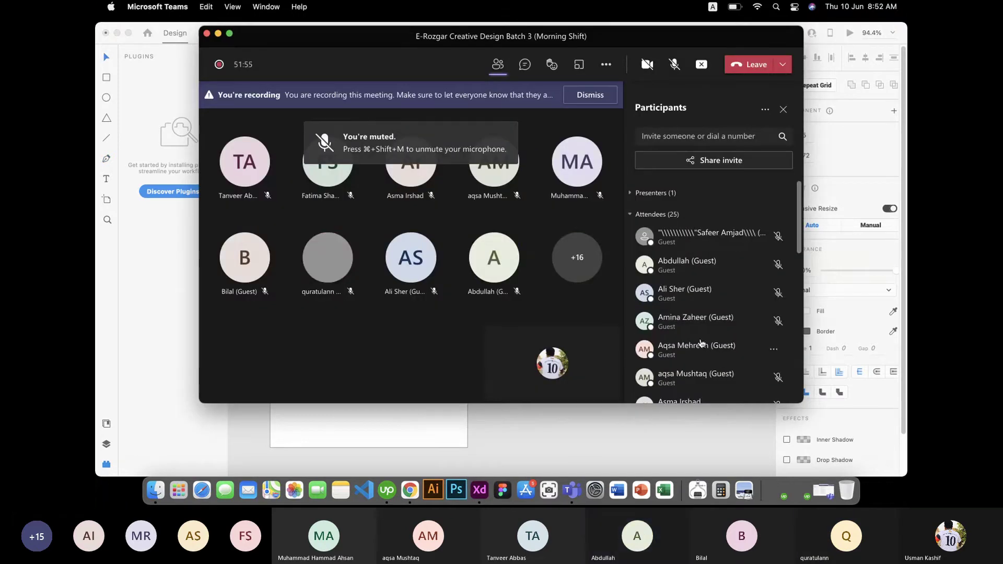
Step: Check the Wi-Fi list, unmute the meeting microphone, and minimize the Teams window
left_click(759, 7)
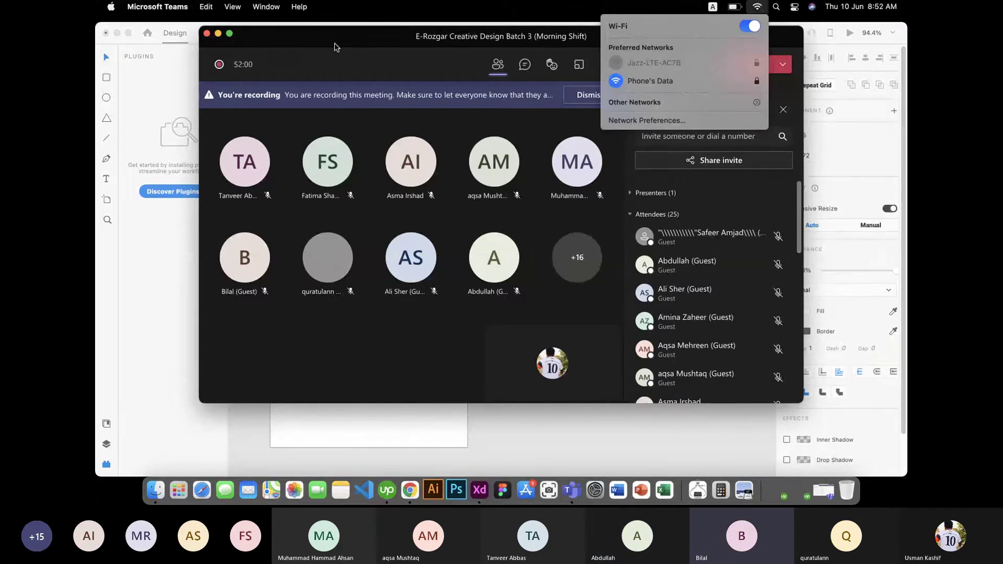
left_click(337, 47)
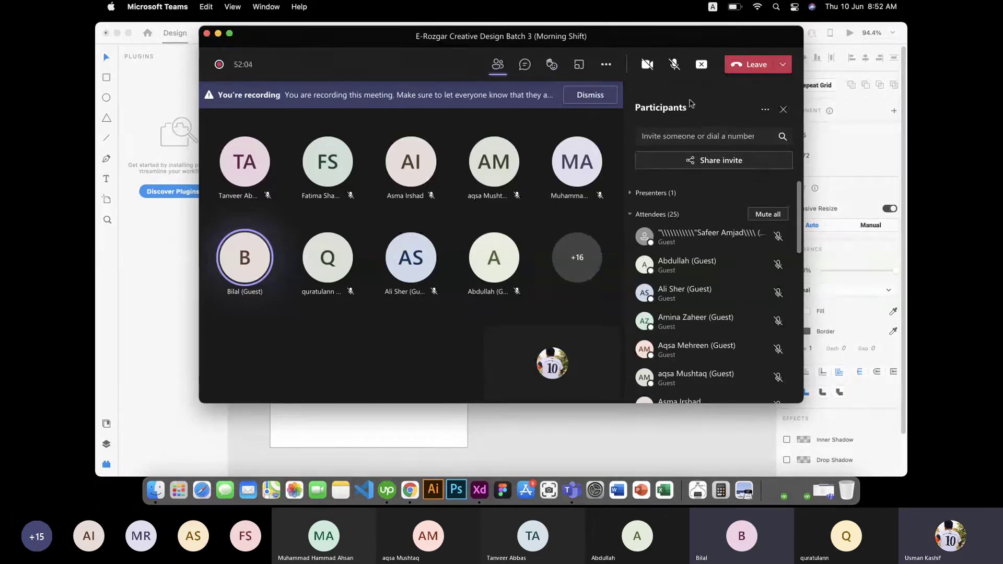
left_click(677, 73)
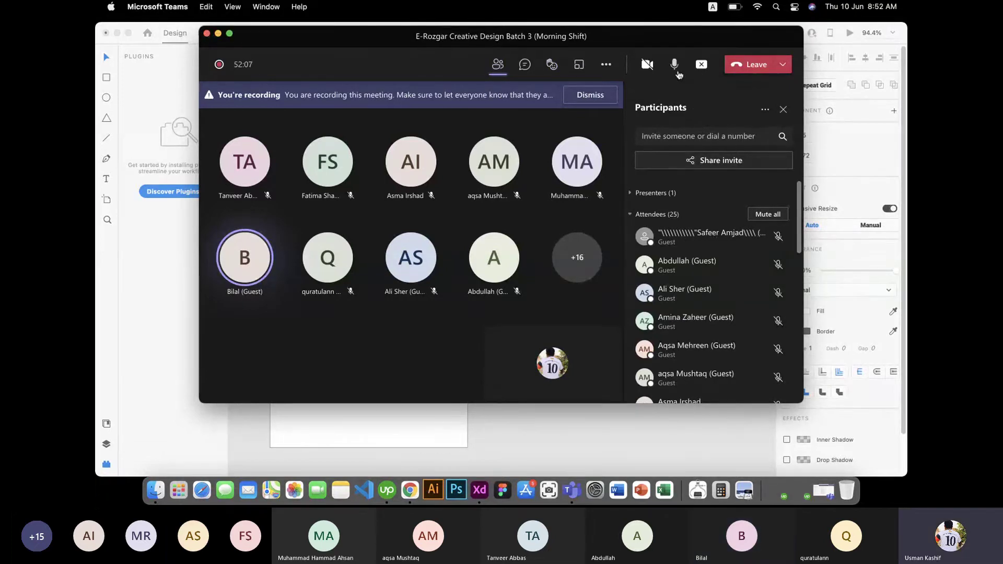
left_click(218, 33)
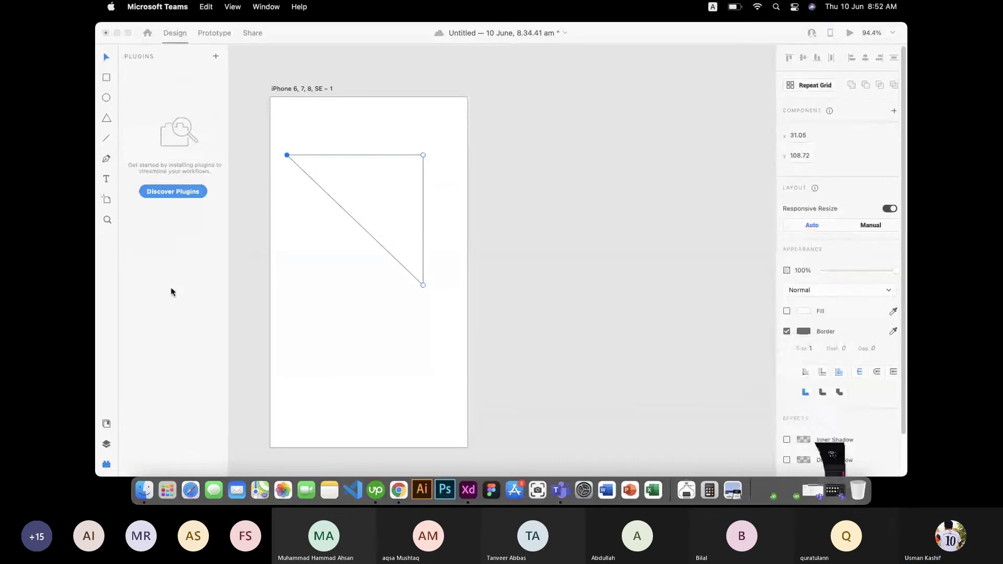
Step: Delete the triangle path and drag the iPhone artboard about 180 px to the right
left_click_drag(342, 282, 434, 165)
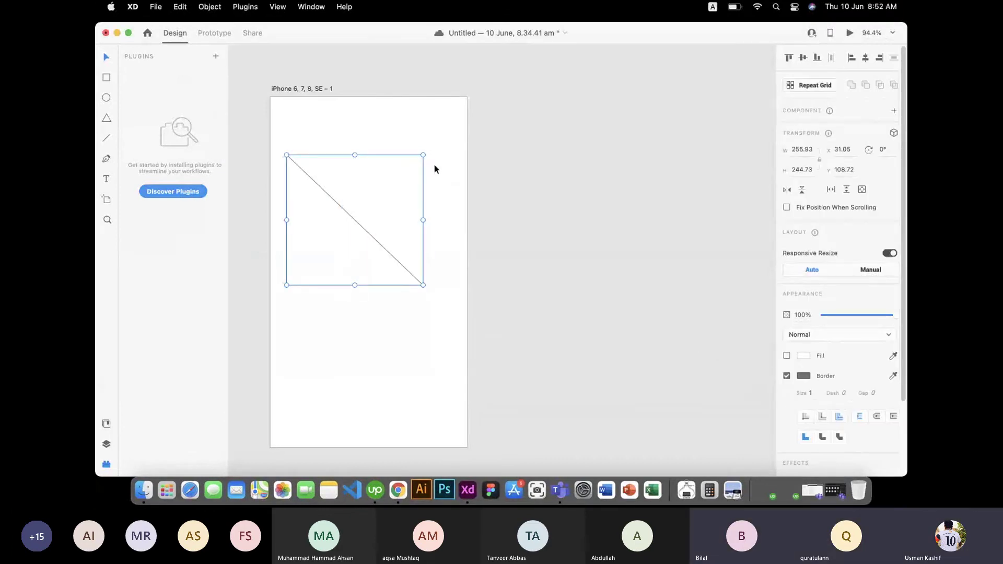
key("Delete")
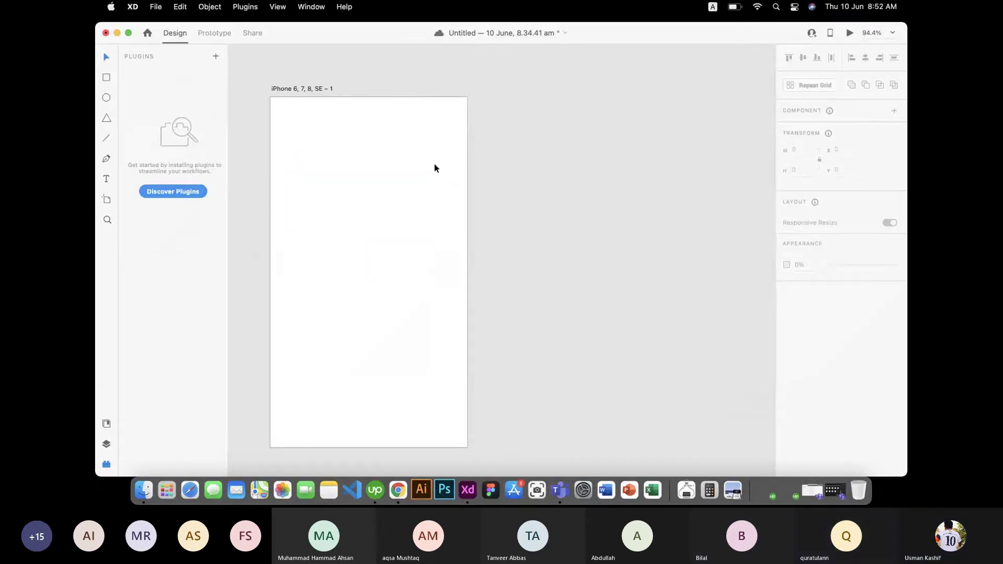
left_click(335, 199)
left_click_drag(335, 200, 413, 199)
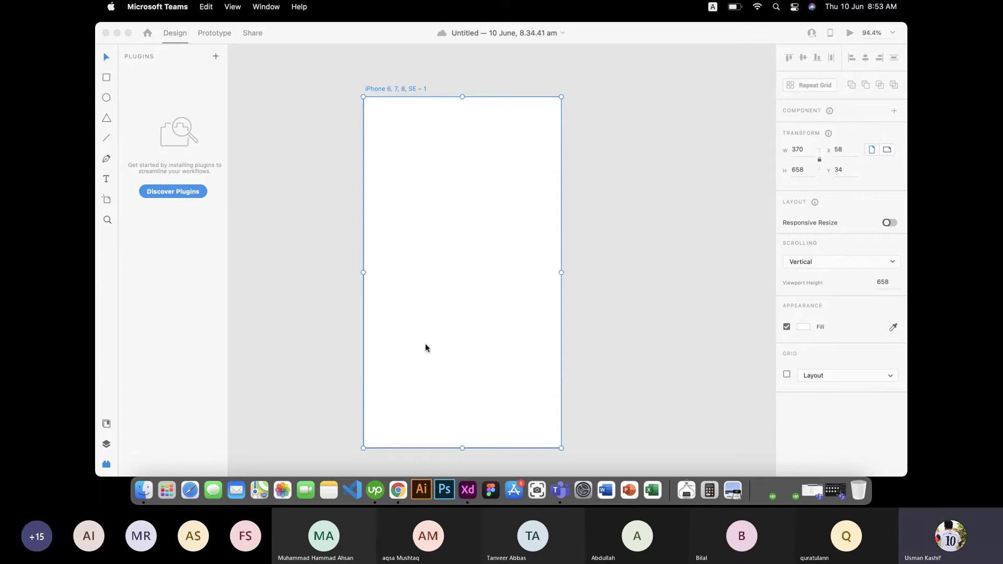
Step: Pen-draw a closed path from mid-artboard, curving up-right and closing back at the start
left_click(452, 217)
key("p")
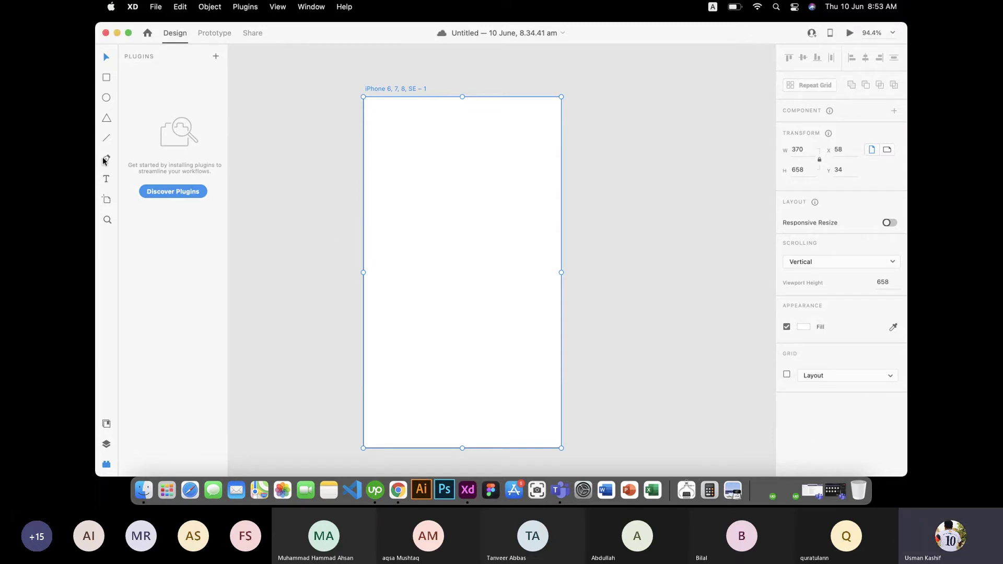
left_click(398, 276)
left_click_drag(453, 205, 517, 210)
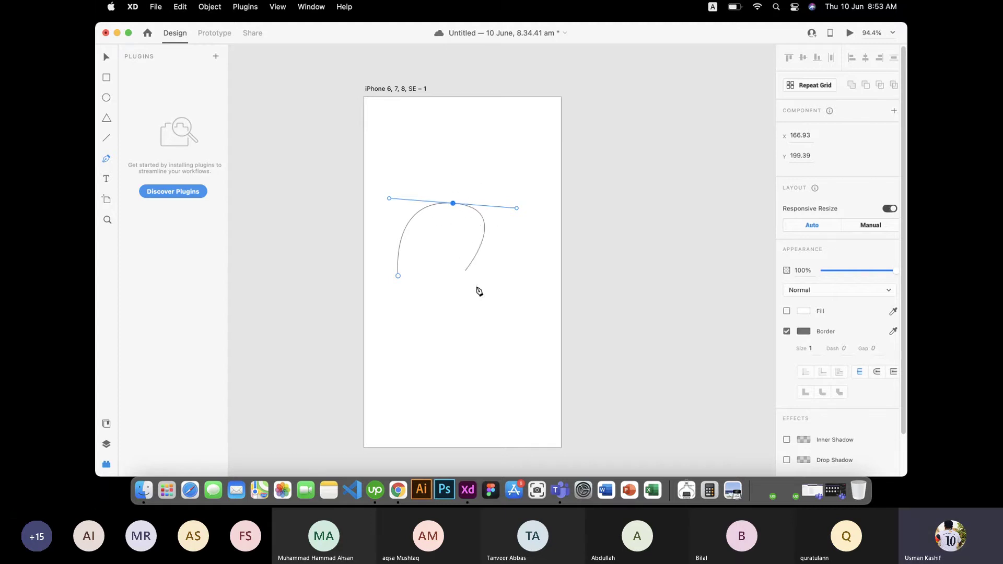
left_click(510, 275)
left_click(399, 276)
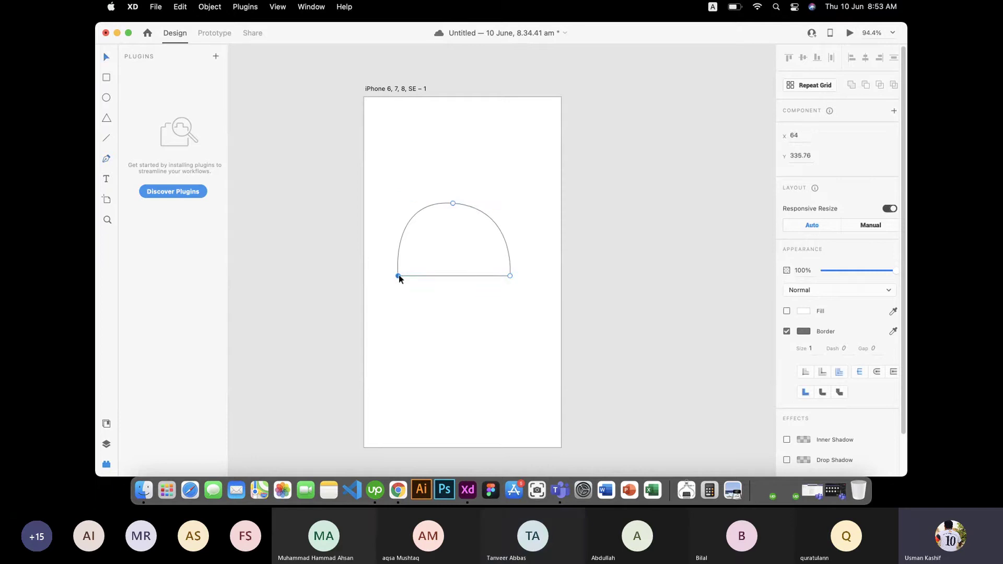
Step: Make the top anchor a sharp corner and drag the three corners into a triangle
left_click(108, 58)
left_click(453, 204)
double_click(454, 204)
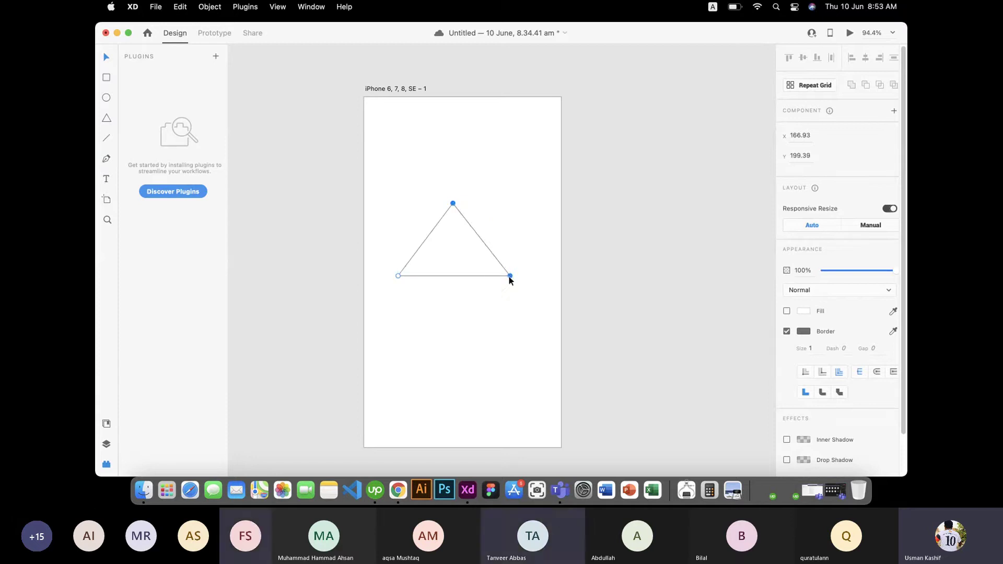
left_click_drag(509, 277, 532, 303)
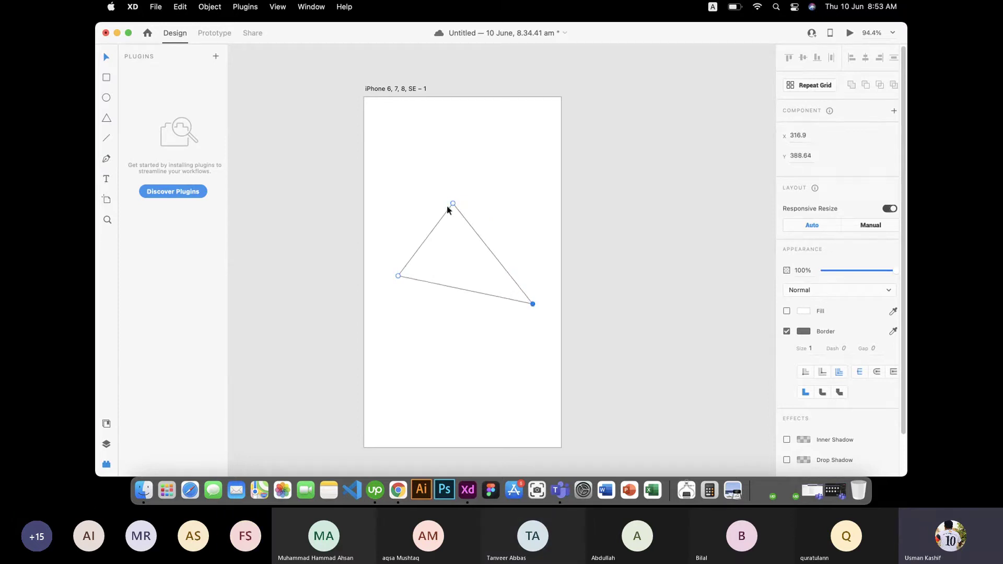
left_click_drag(453, 204, 468, 151)
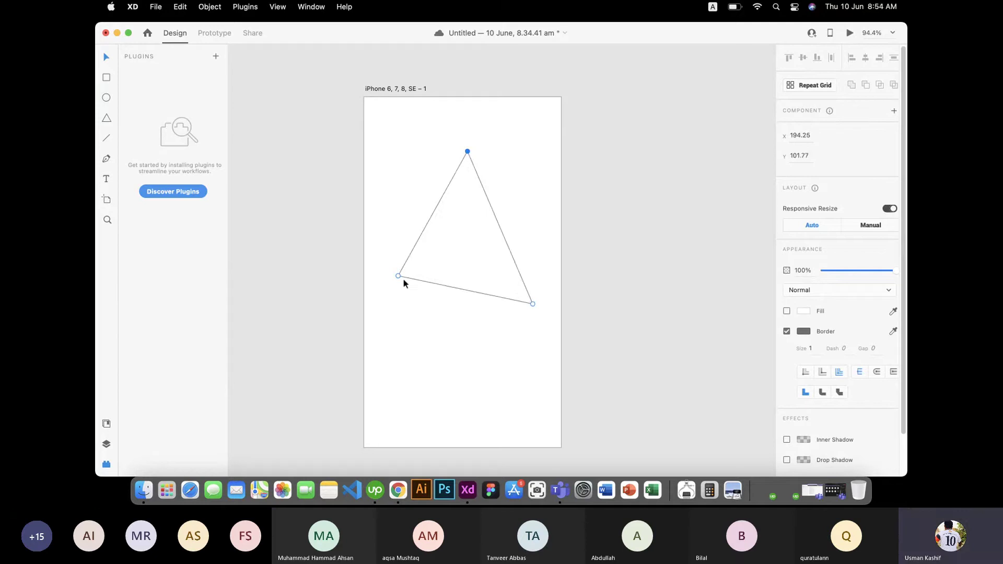
left_click_drag(398, 276, 386, 288)
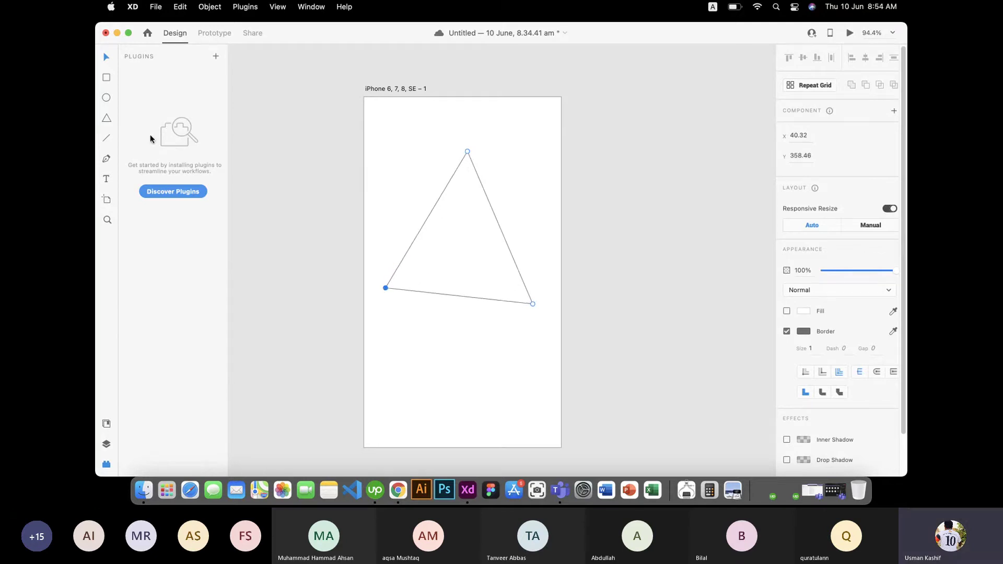
left_click(468, 152)
left_click_drag(468, 153, 481, 202)
left_click(463, 283)
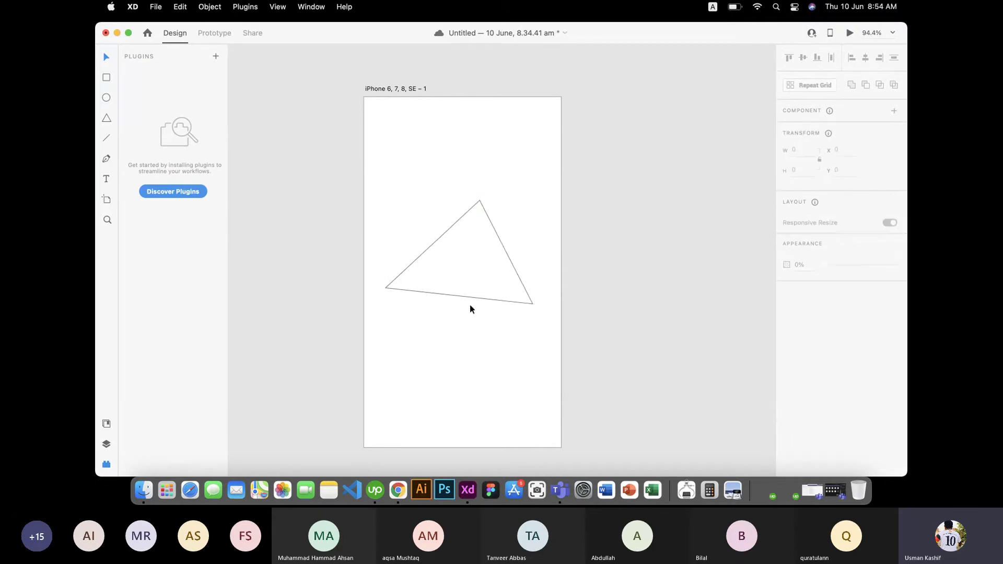
Step: Give the triangle a white fill and shift it slightly down
left_click_drag(469, 266, 481, 183)
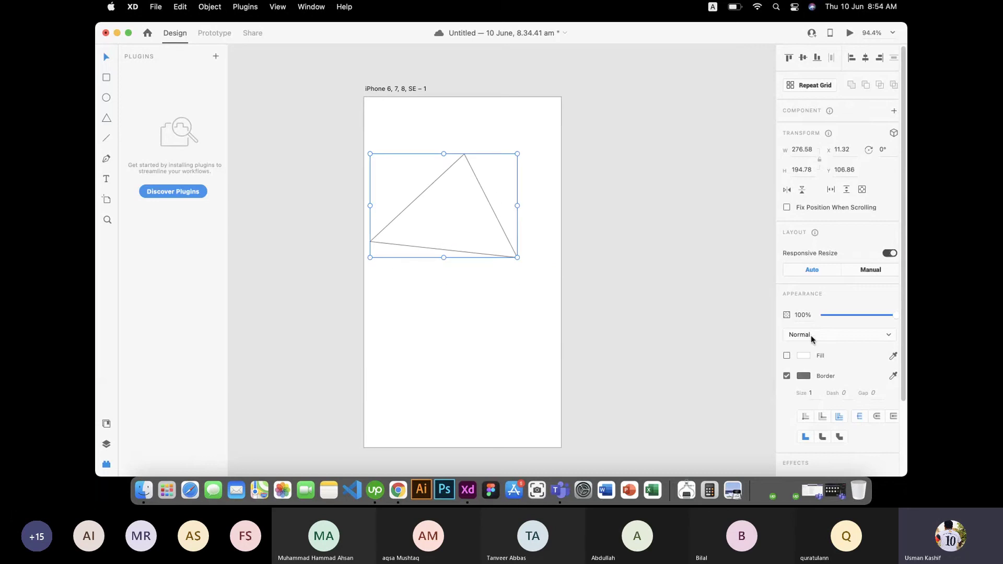
left_click(787, 356)
left_click_drag(504, 223, 482, 228)
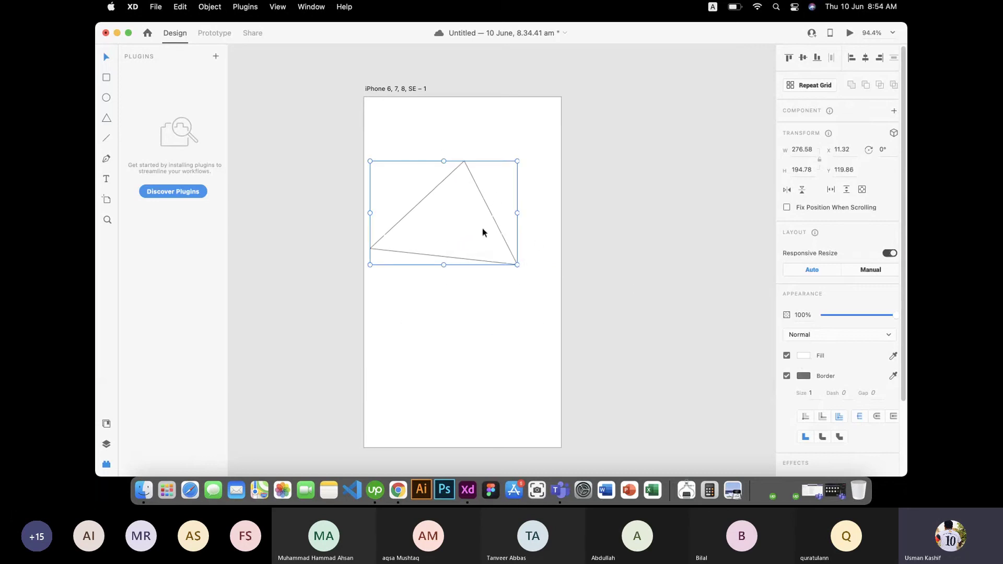
Step: Delete the white triangle from the iPhone 6, 7, 8, SE – 1 artboard
left_click(438, 308)
left_click(441, 186)
key("Delete")
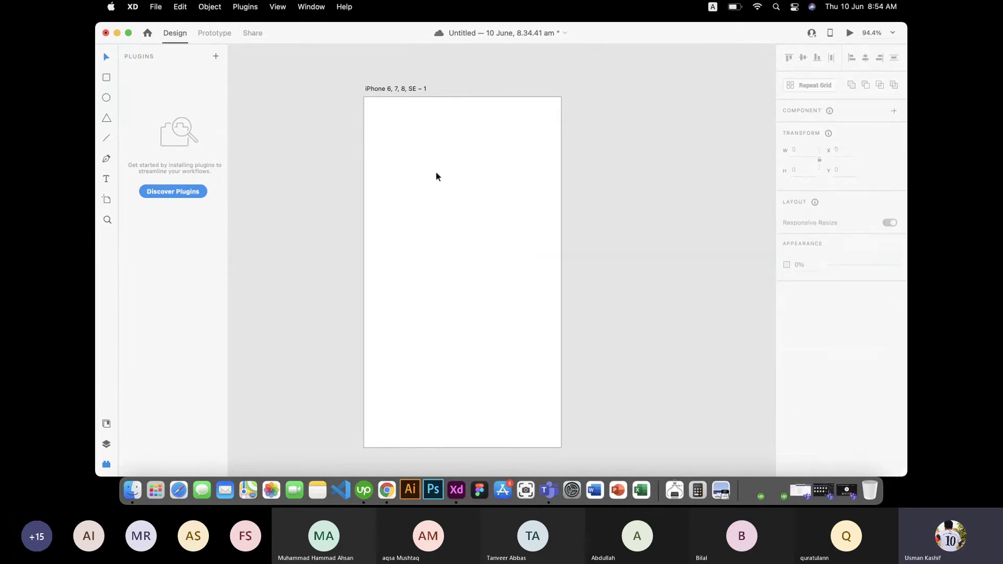
Step: Browse the artboard size presets, then reselect the empty 370×658 iPhone artboard
left_click(107, 199)
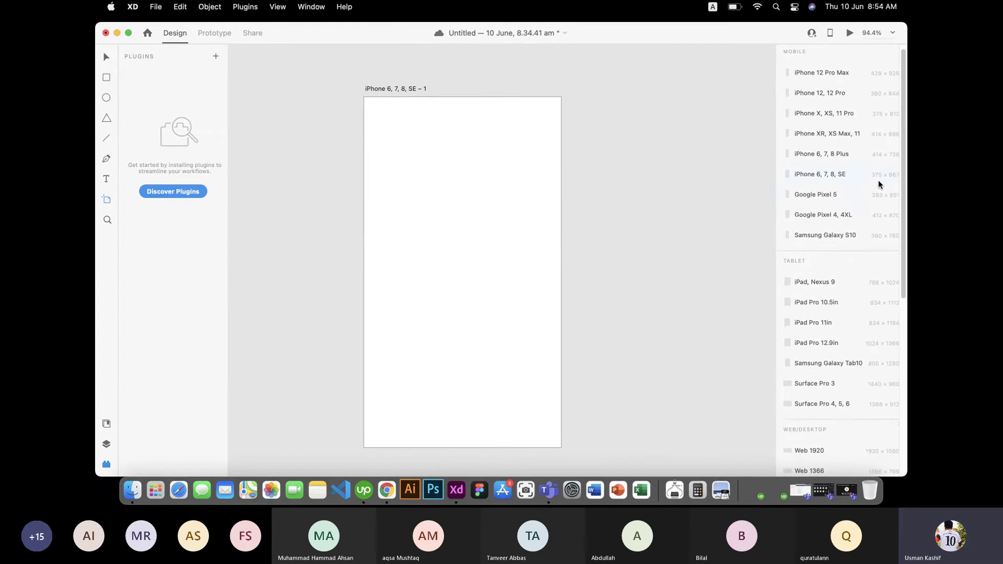
scroll(878, 186, "down", 4)
scroll(865, 201, "down", 10)
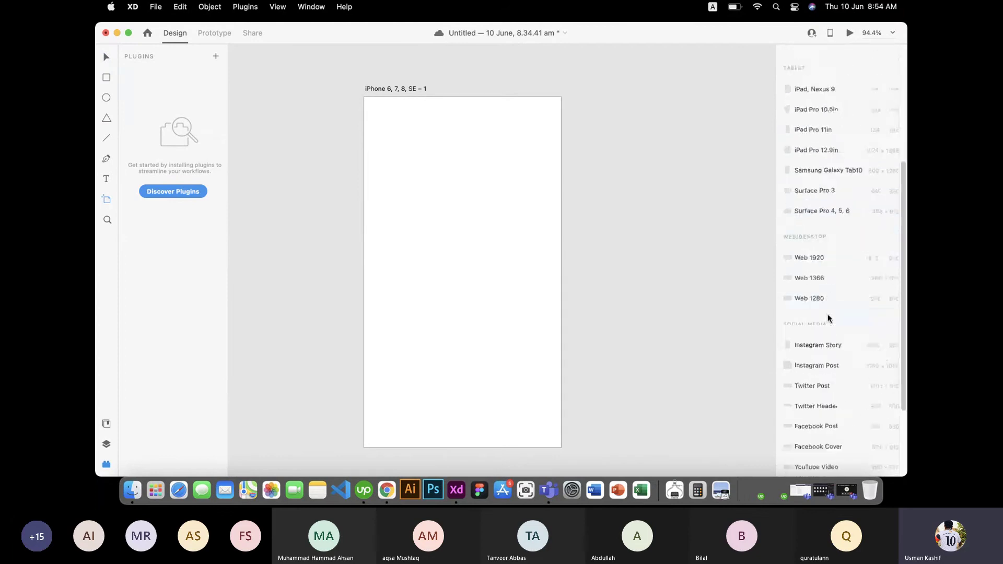
scroll(826, 246, "up", 14)
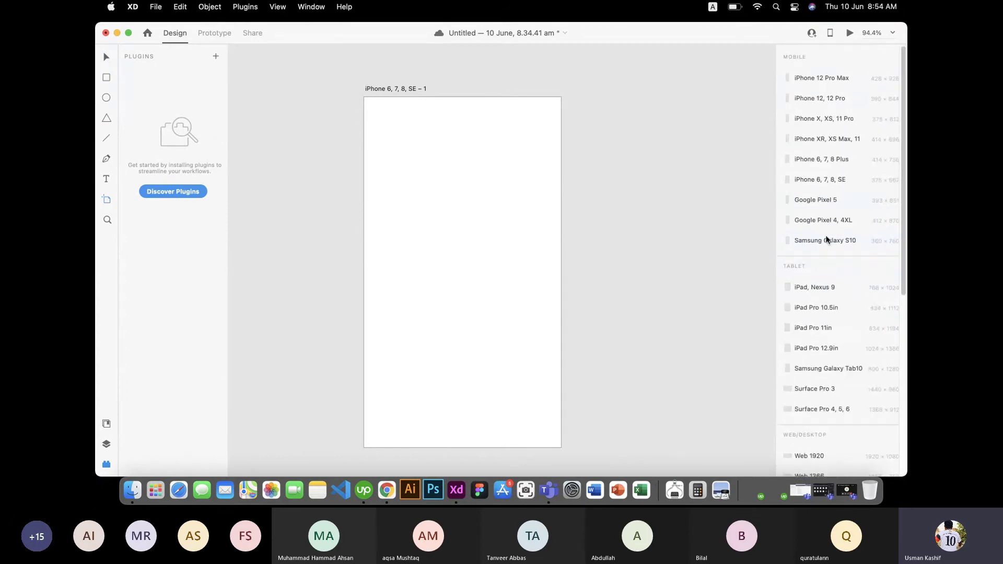
key("v")
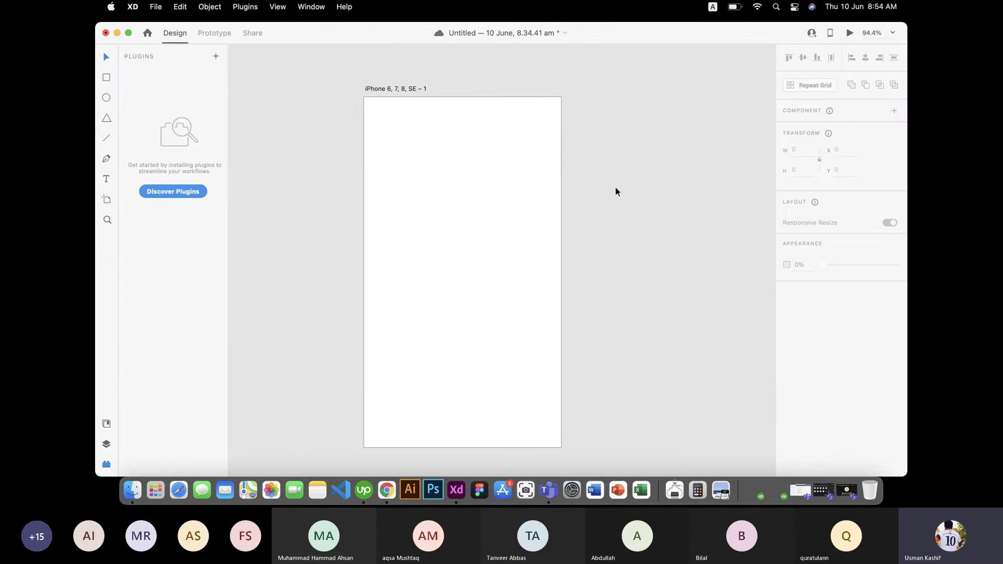
left_click(467, 218)
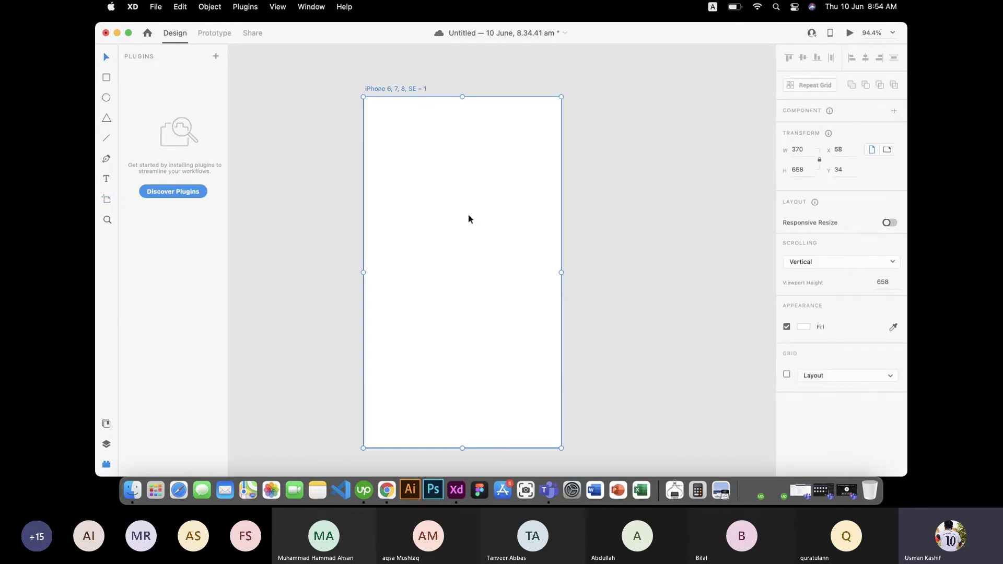
scroll(468, 214, "down", 3)
scroll(475, 216, "right", 5)
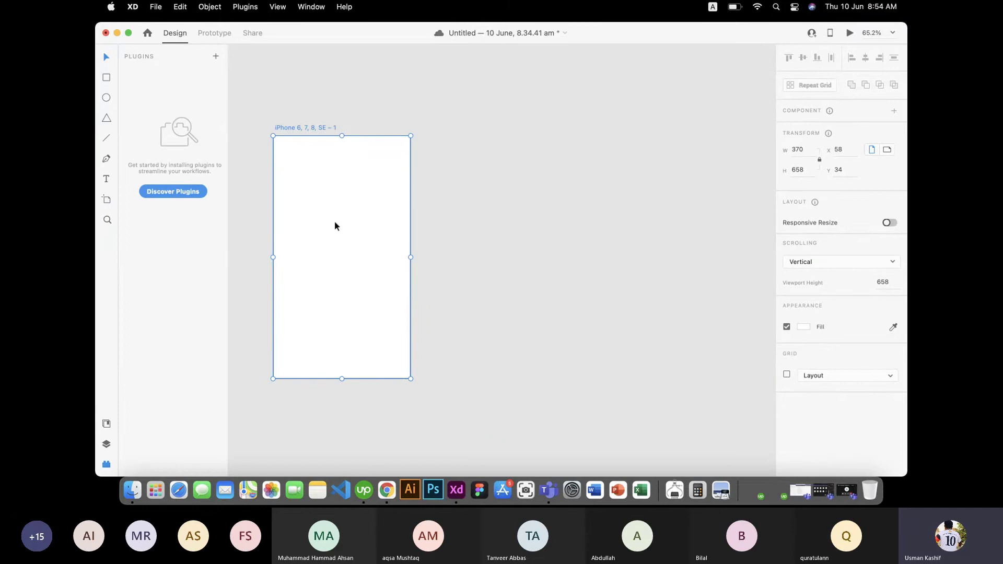
Step: Draw three stacked rectangles of decreasing size down the artboard, the smallest 96×90, then reselect the artboard
left_click(424, 163)
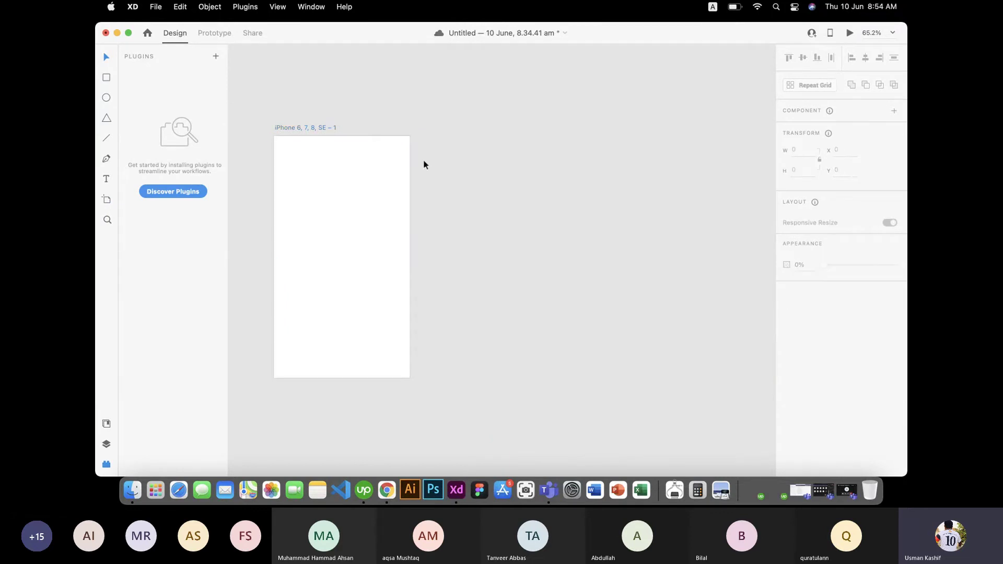
left_click(106, 77)
left_click_drag(314, 156, 374, 222)
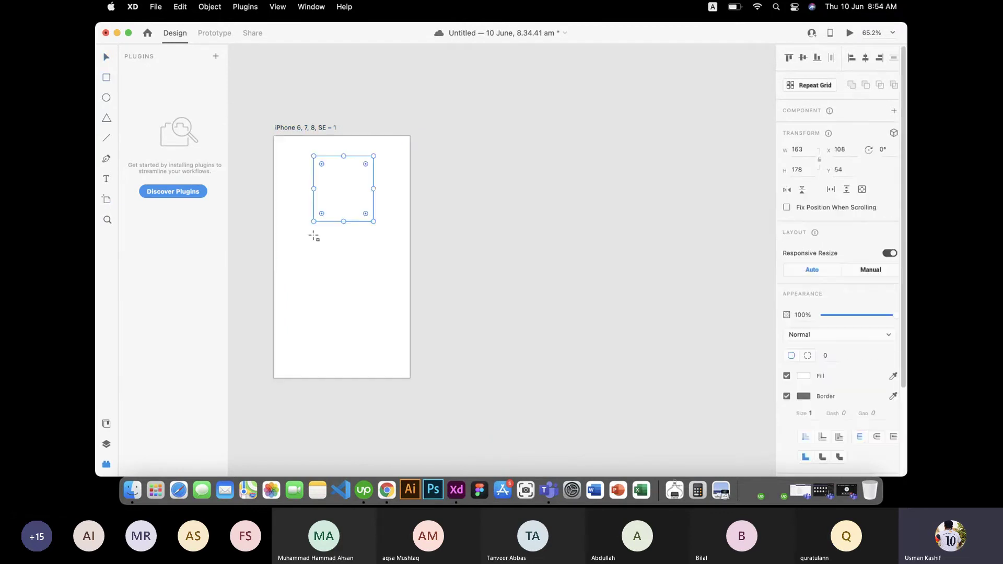
mouse_move(307, 248)
left_mouse_down()
mouse_move(354, 293)
mouse_move(366, 356)
left_mouse_up()
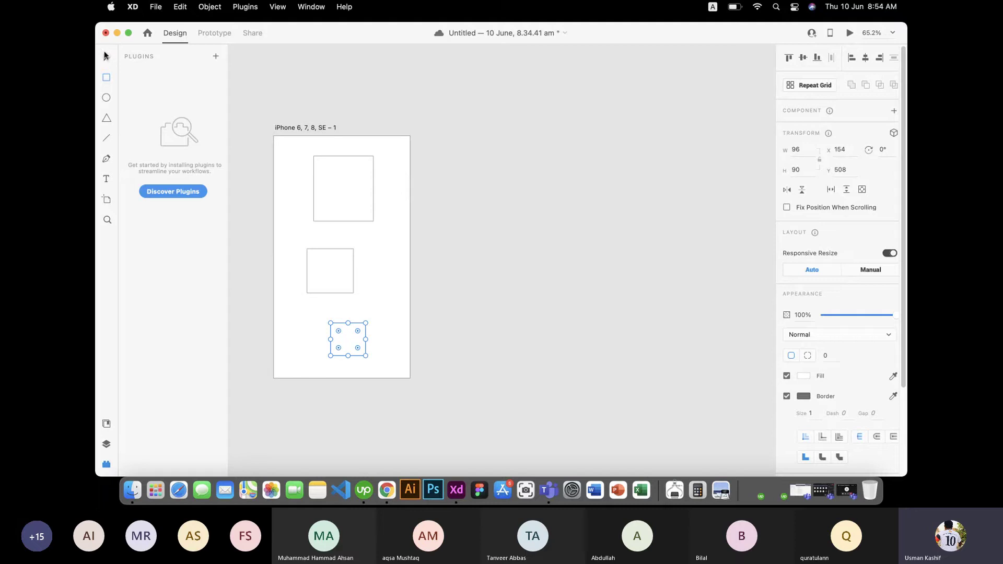
left_click(107, 57)
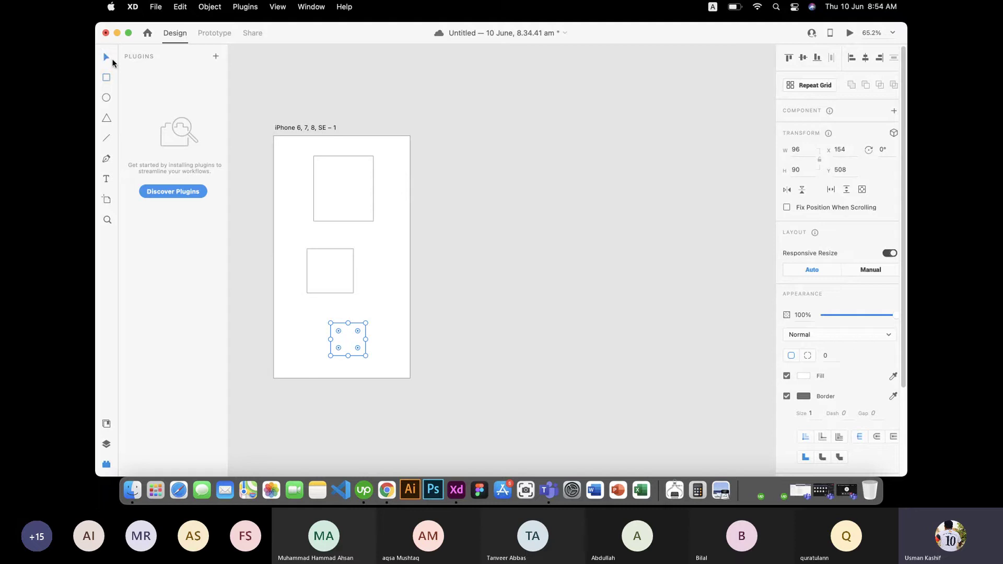
left_click(391, 152)
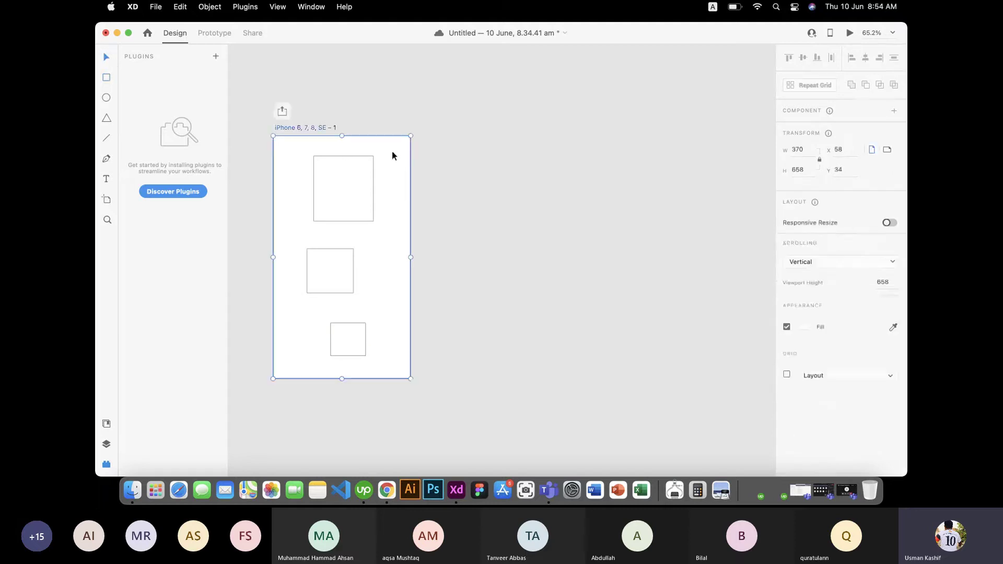
left_click(307, 130)
Step: Option-drag the artboard right twice, creating SE – 2 and SE – 3 side by side
left_click(380, 265)
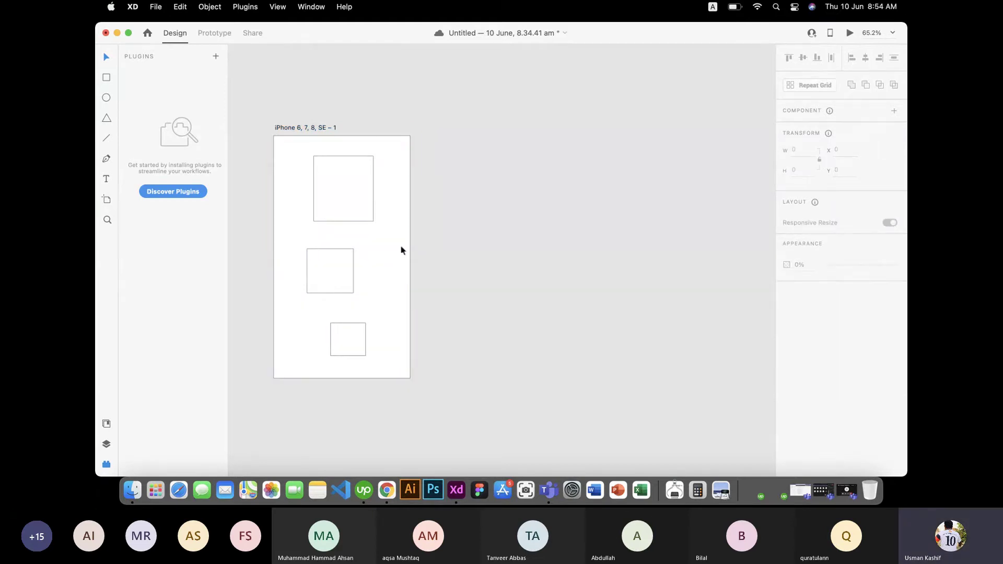
left_click_drag(293, 127, 439, 134)
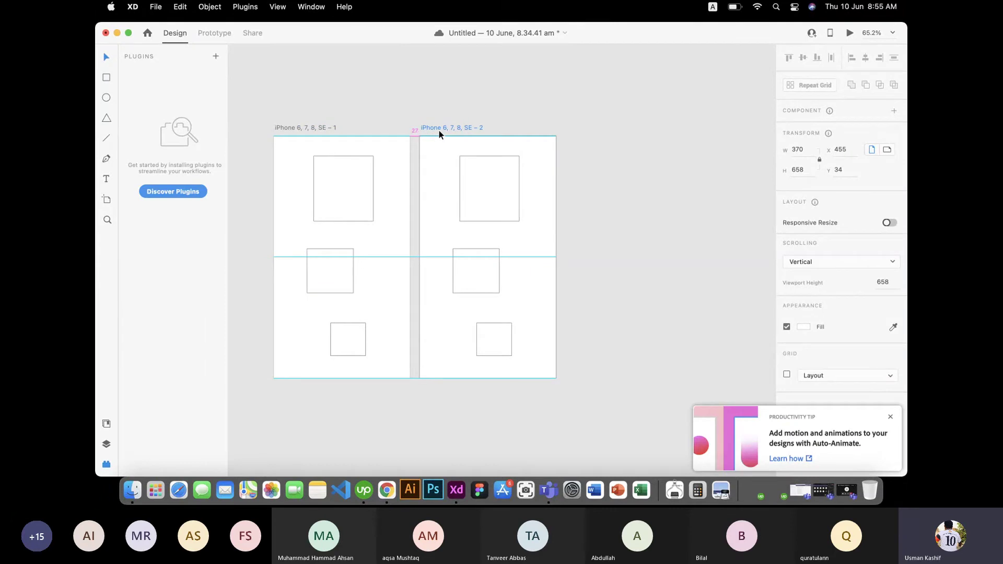
left_click_drag(439, 130, 581, 131)
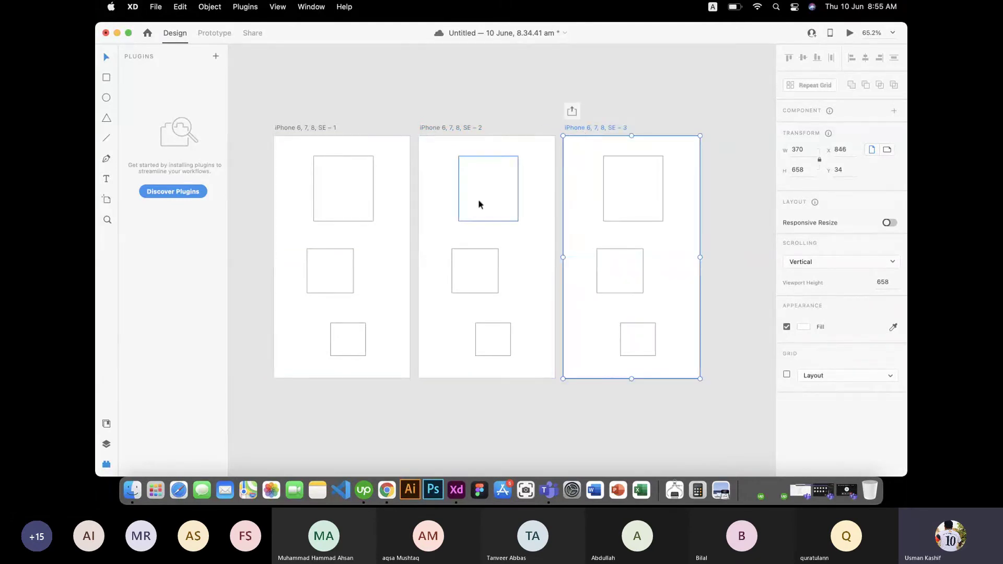
scroll(478, 222, "down", 1)
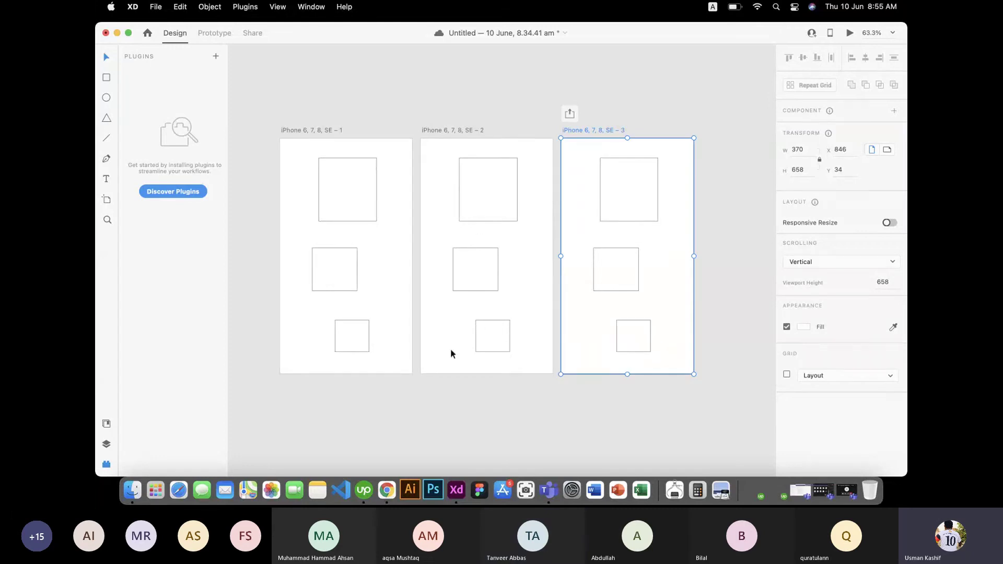
left_click(391, 396)
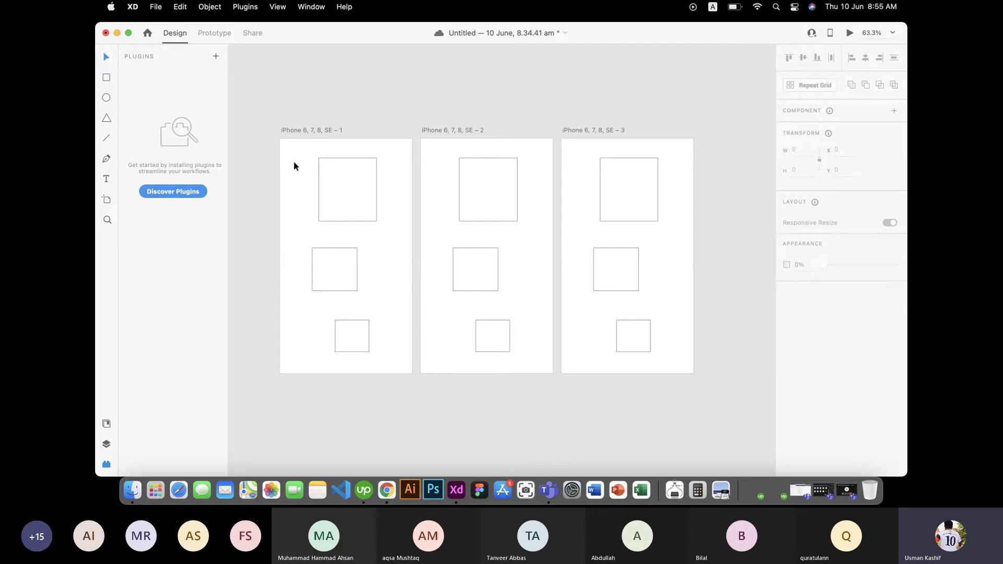
Step: Save the XD document with Cmd+S
key("super+s")
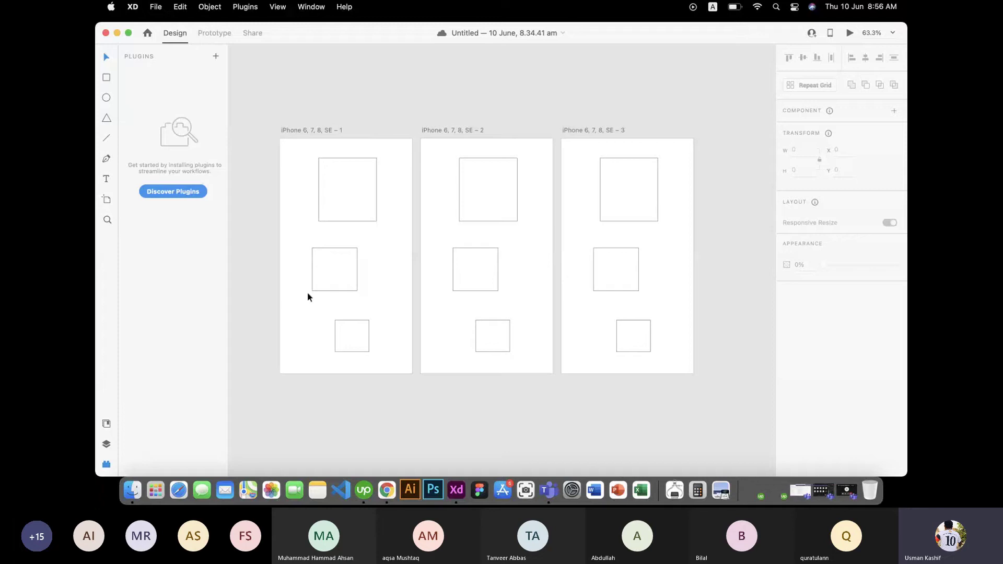
Step: Show the layers list, then the Assets panel with Components collapsed
left_click(108, 449)
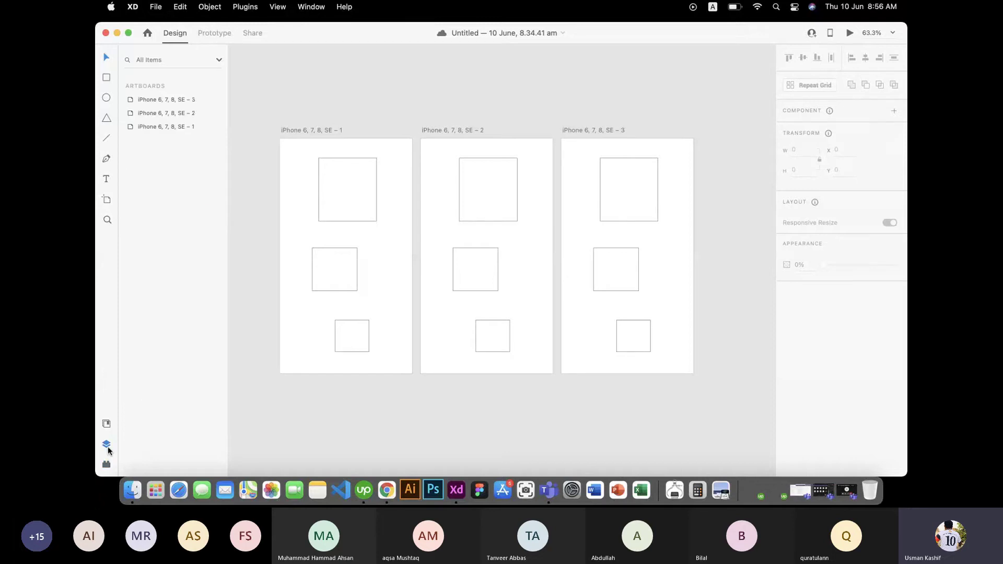
left_click(106, 425)
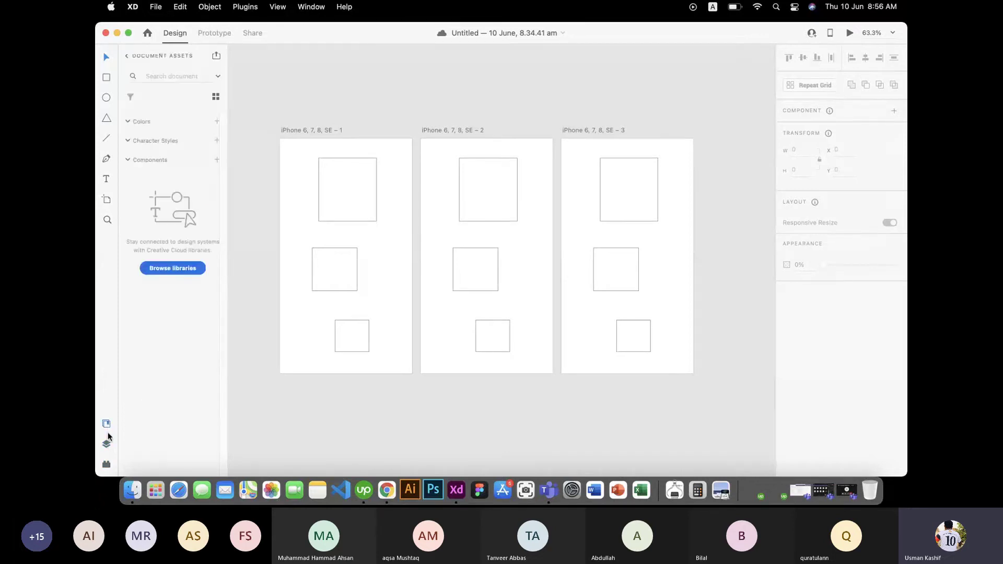
left_click(128, 160)
Step: Look through the Browse libraries window, close it, and bring up Creative Cloud
left_click(172, 268)
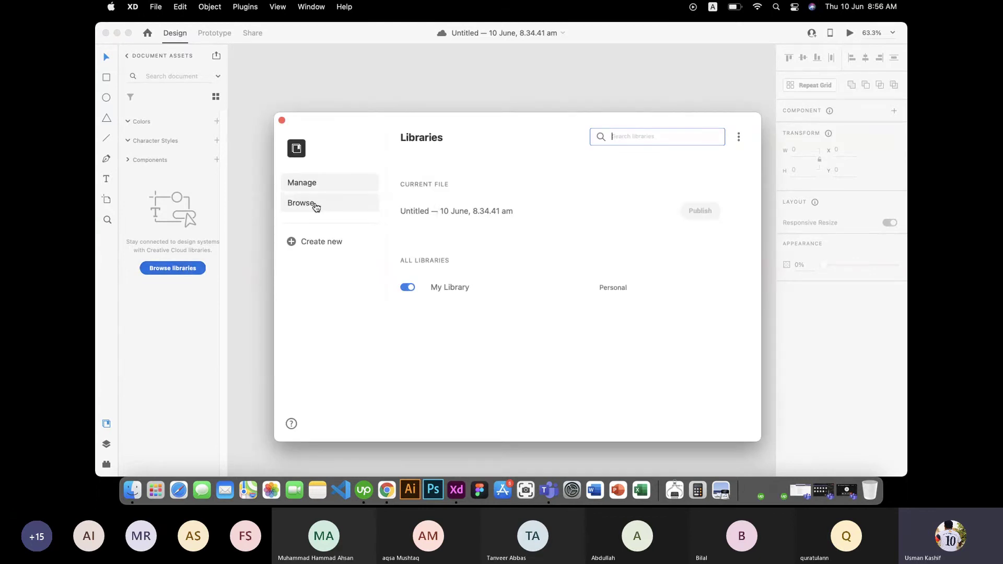
left_click(316, 208)
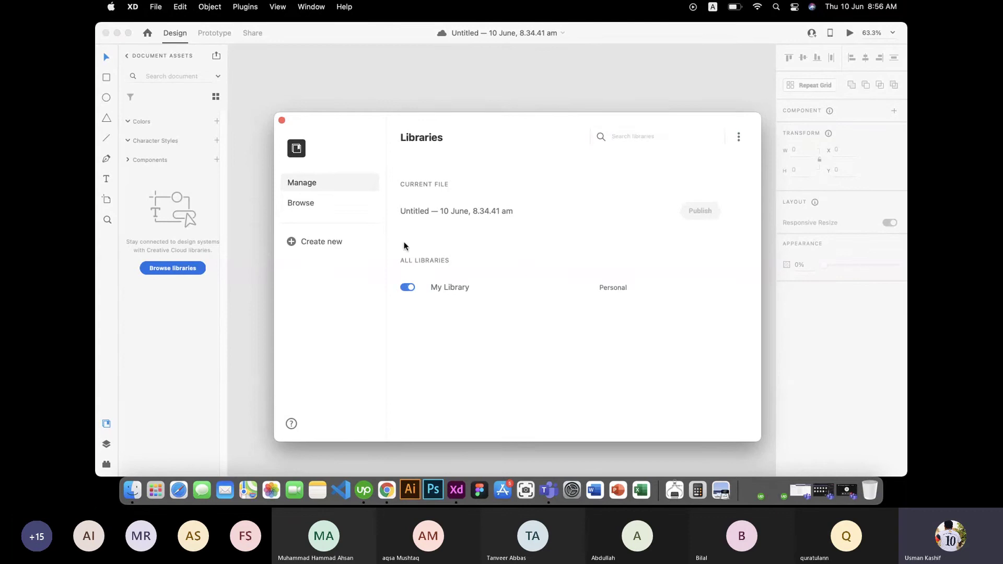
left_click(282, 121)
left_click(107, 444)
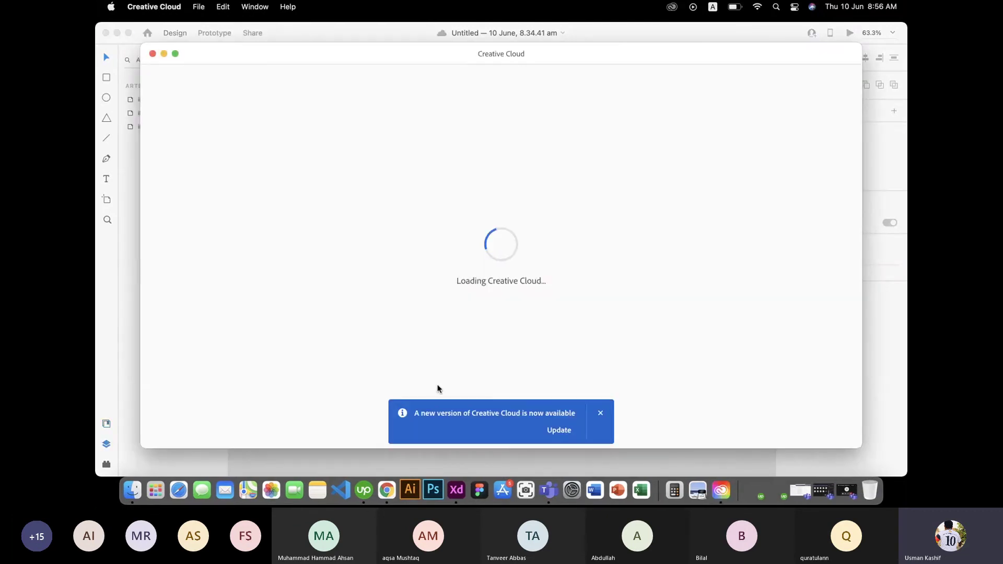
Step: Browse shared libraries in Creative Cloud, close it, and hide XD's Layers panel
left_click(153, 54)
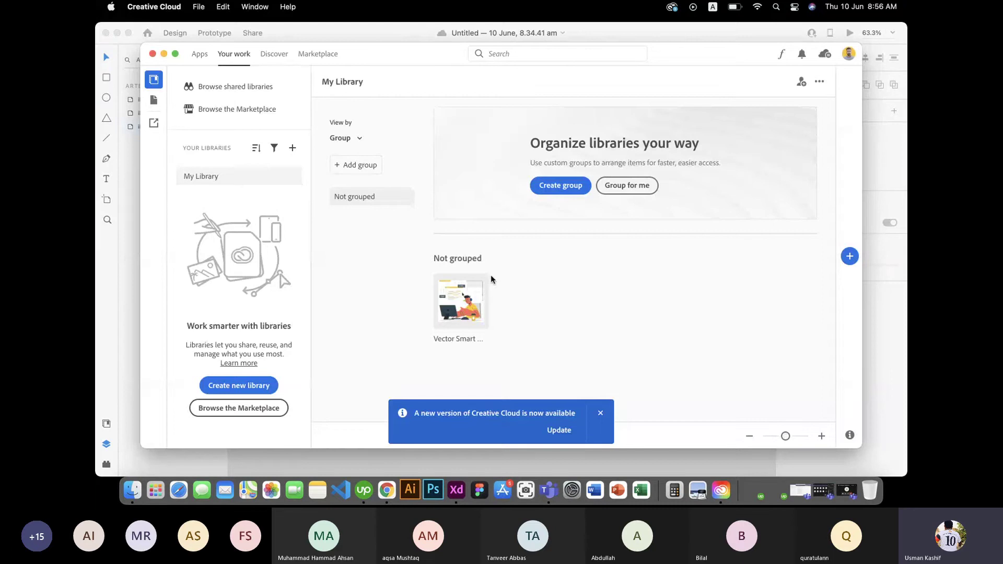
left_click(220, 86)
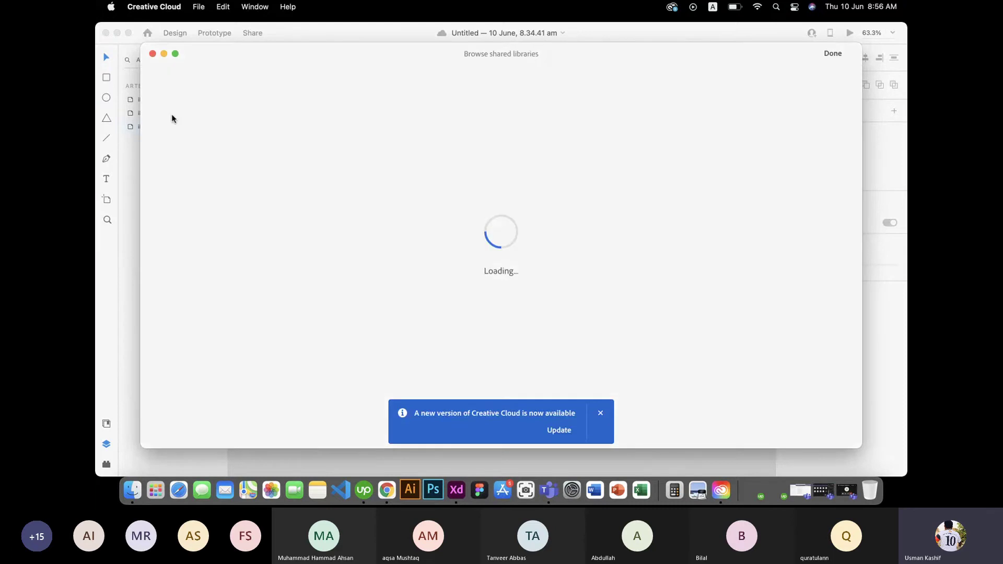
left_click(152, 54)
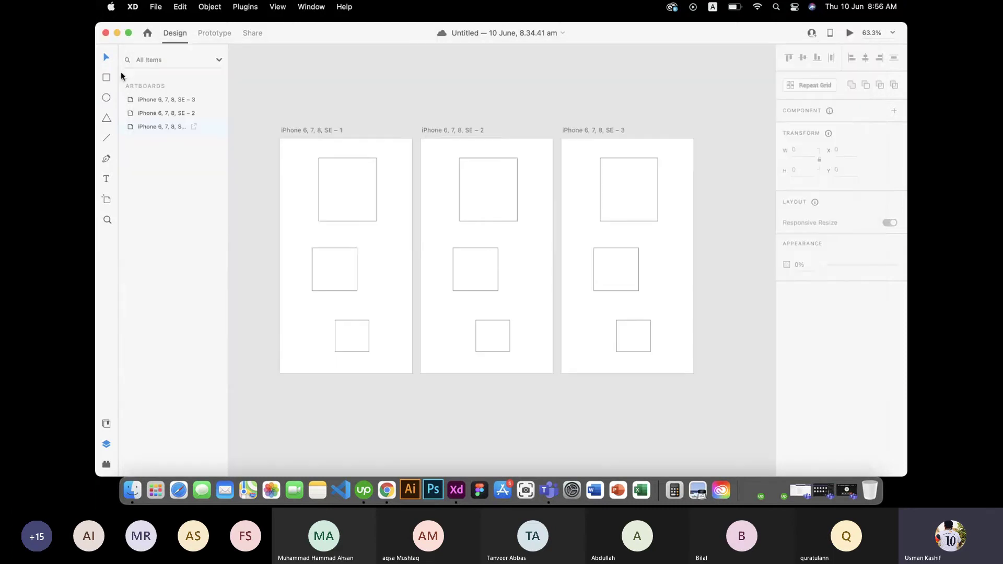
left_click(107, 445)
Step: In the Layers panel, reorder Rectangle 1 and Rectangle 3 inside the third iPhone artboard
left_click(107, 446)
left_click(160, 105)
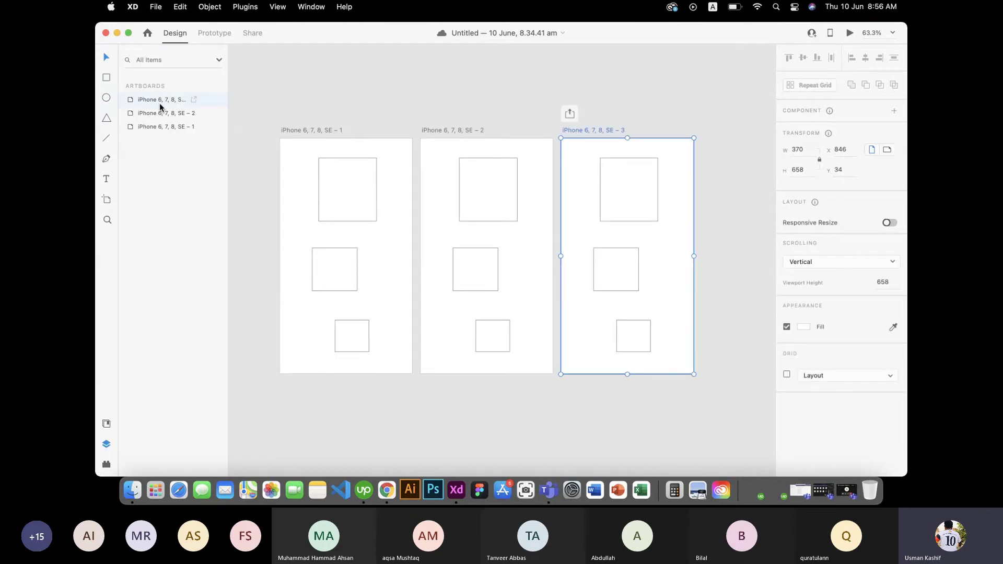
double_click(160, 106)
left_click_drag(134, 100, 155, 106)
left_click(128, 86)
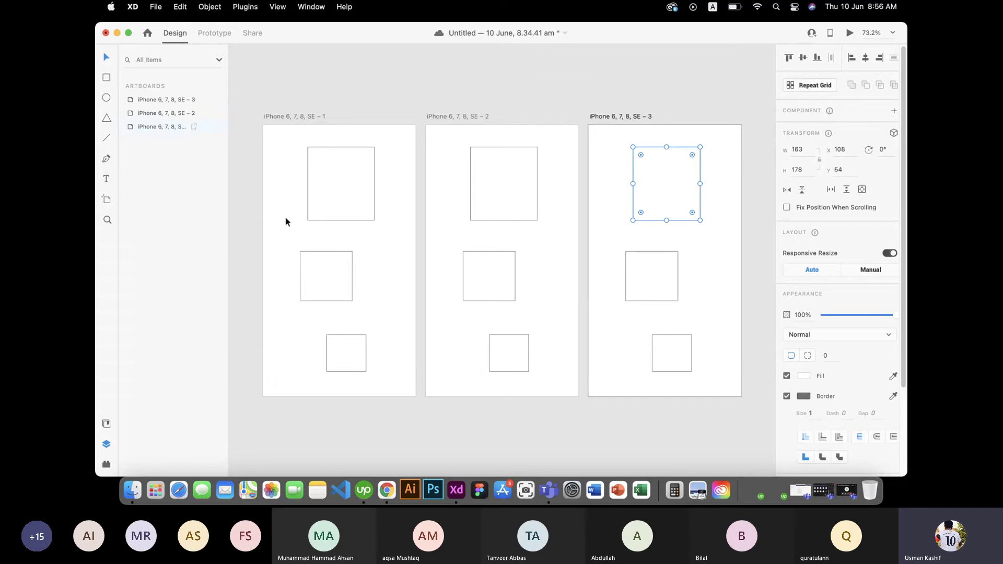
Step: View the Lock/Hide context options for the top rectangle, then dismiss them unchanged
left_click(338, 197)
right_click(338, 197)
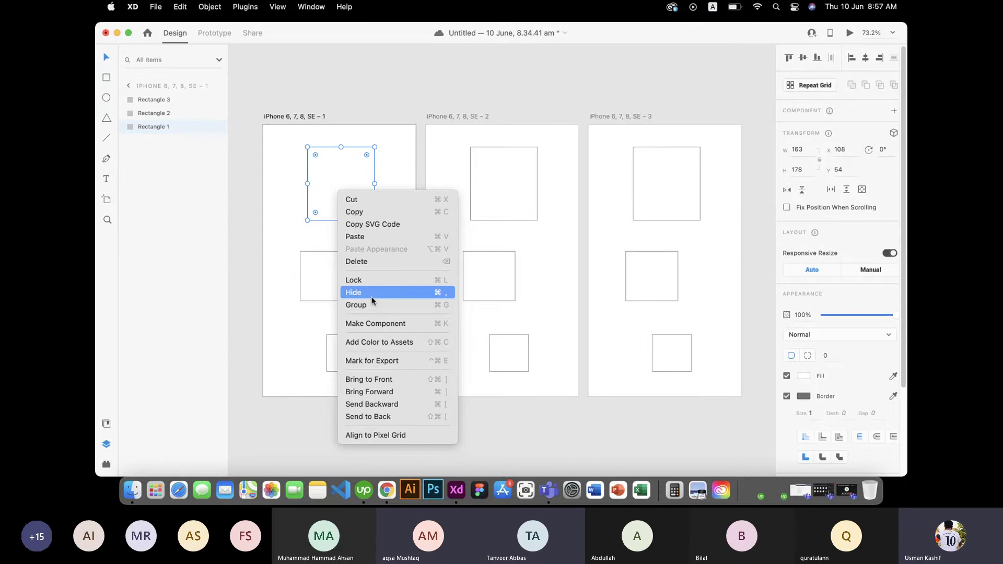
left_click(287, 316)
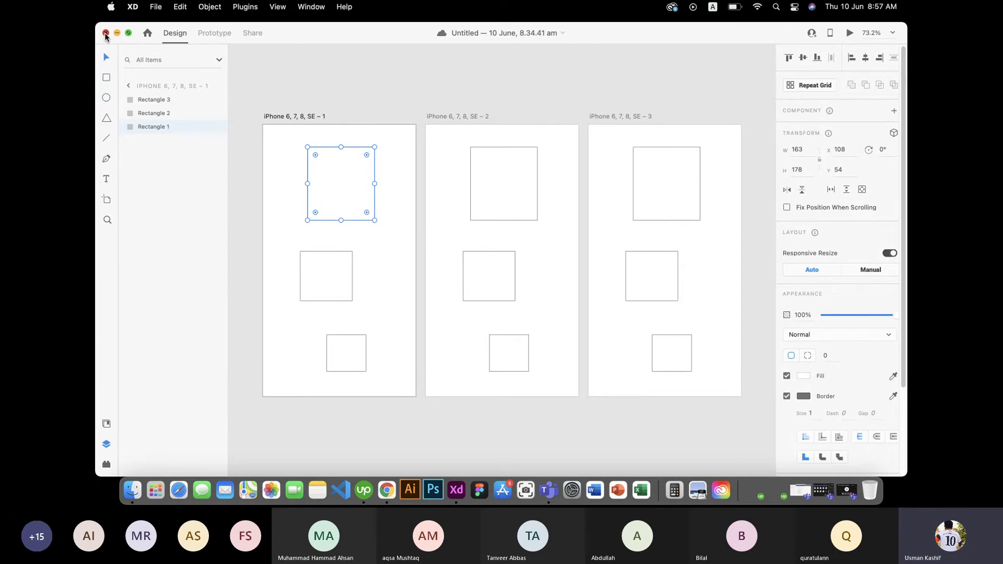
Step: Close the design and postpone the feedback survey after rating it 10
left_click(105, 33)
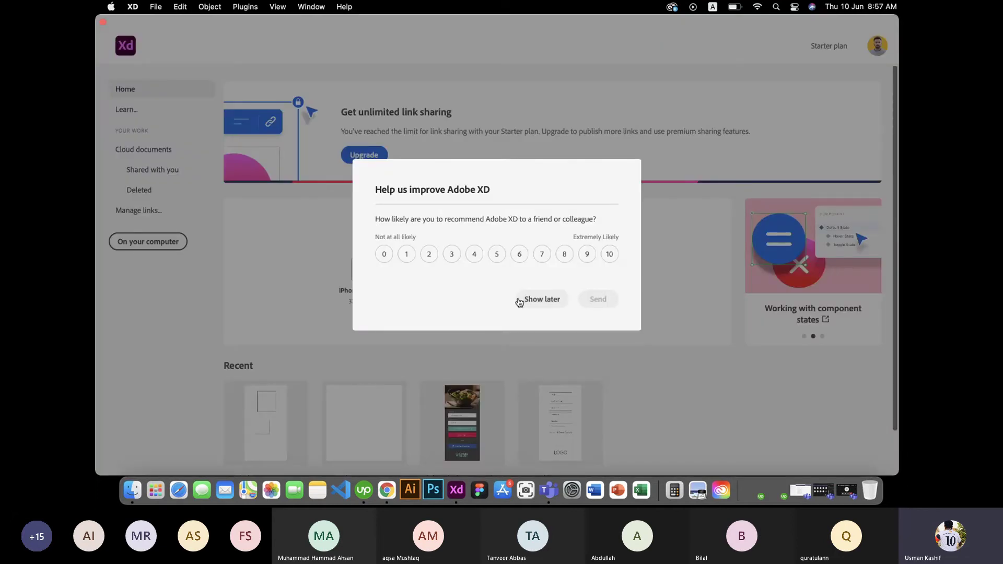
left_click(609, 254)
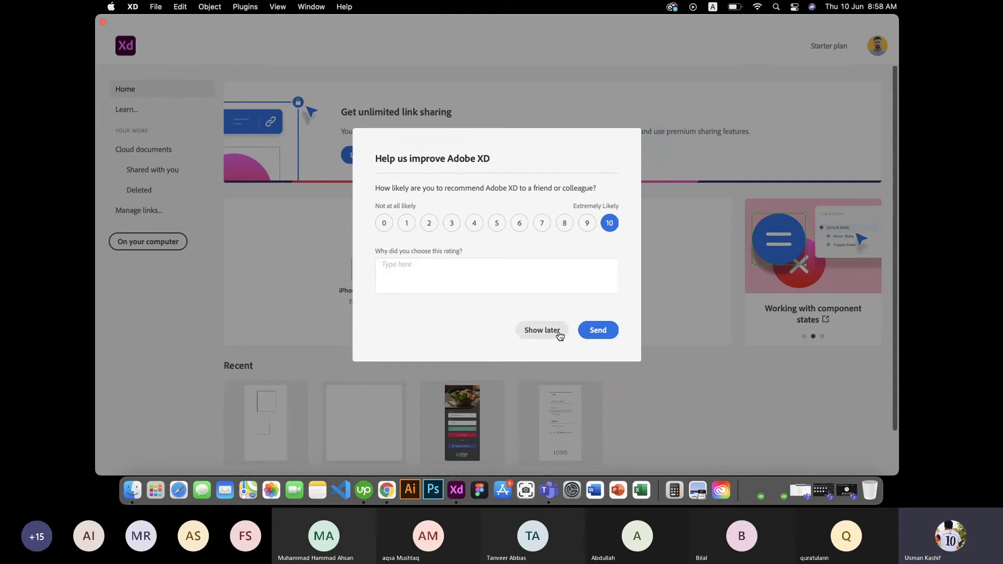
left_click(542, 331)
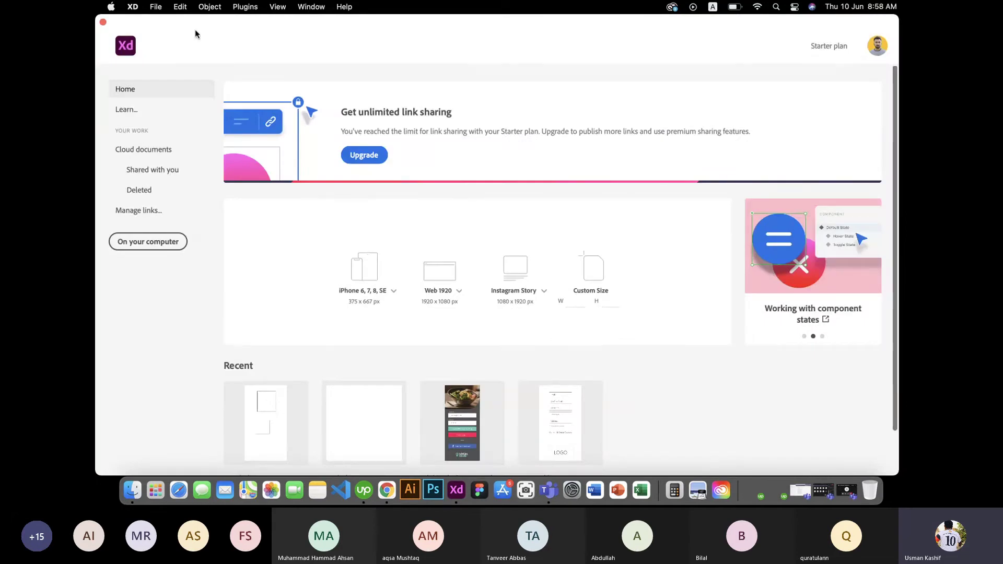
Step: Quit Adobe XD from the XD menu and launch Figma from the Dock
left_click(137, 8)
left_click(137, 9)
left_click(135, 8)
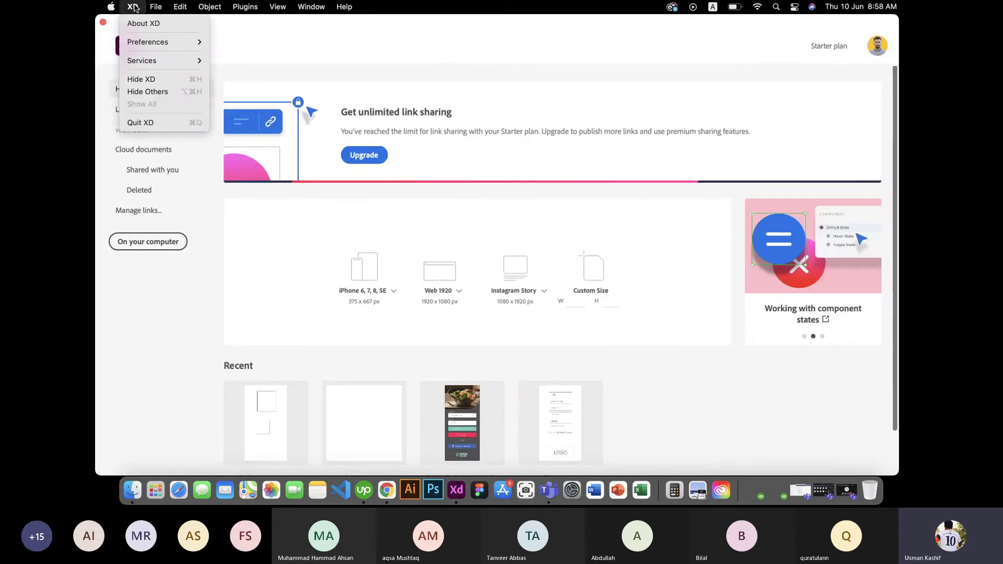
left_click(149, 121)
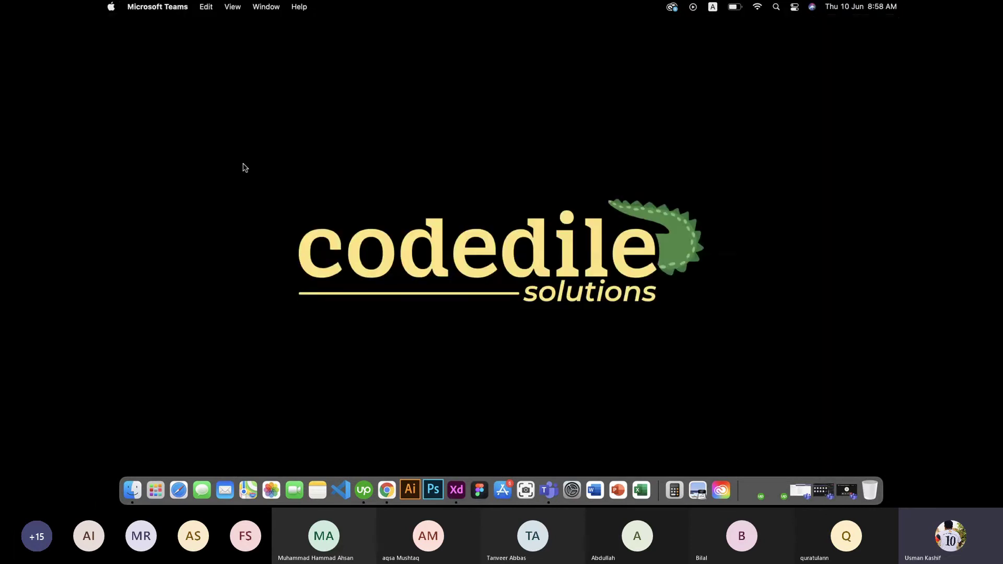
left_click(489, 486)
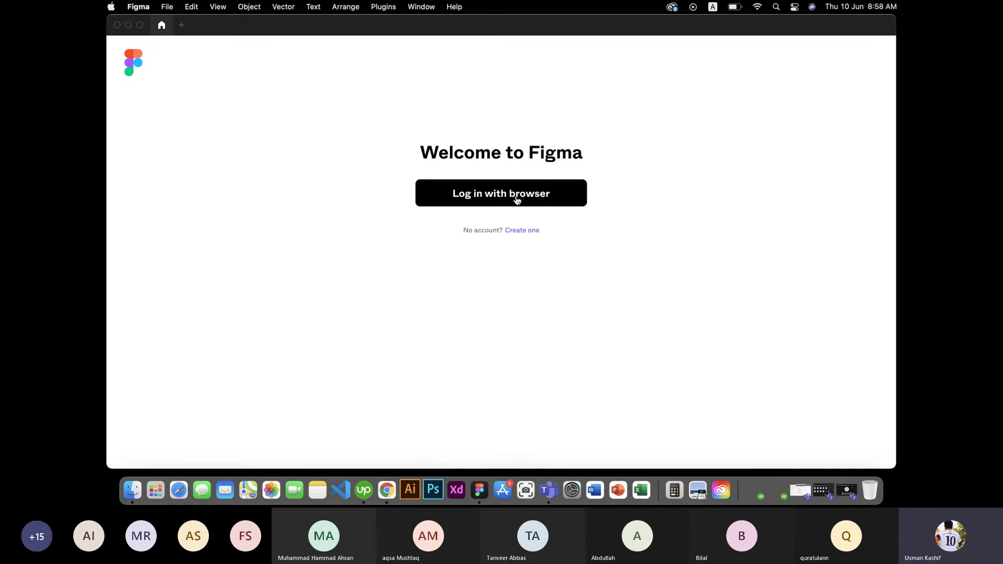
Step: Sign in to Figma through the browser with the account password and return to the desktop app
left_click(516, 200)
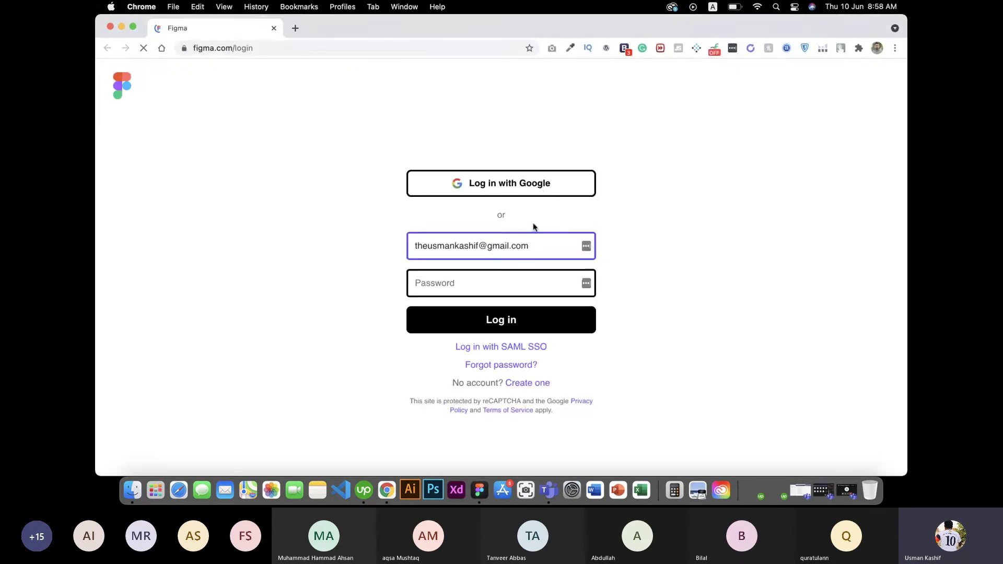
left_click(520, 277)
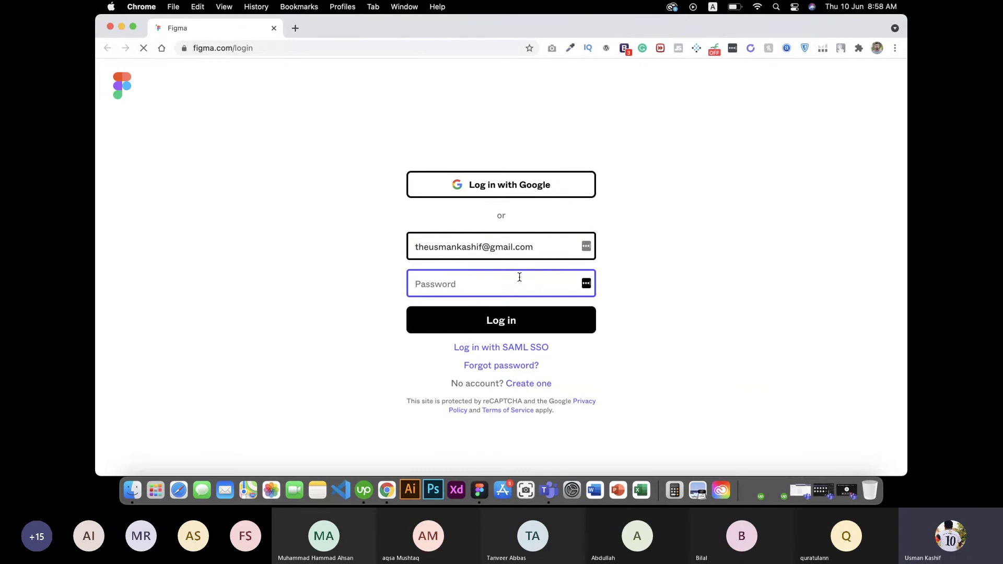
type("********")
left_click(518, 325)
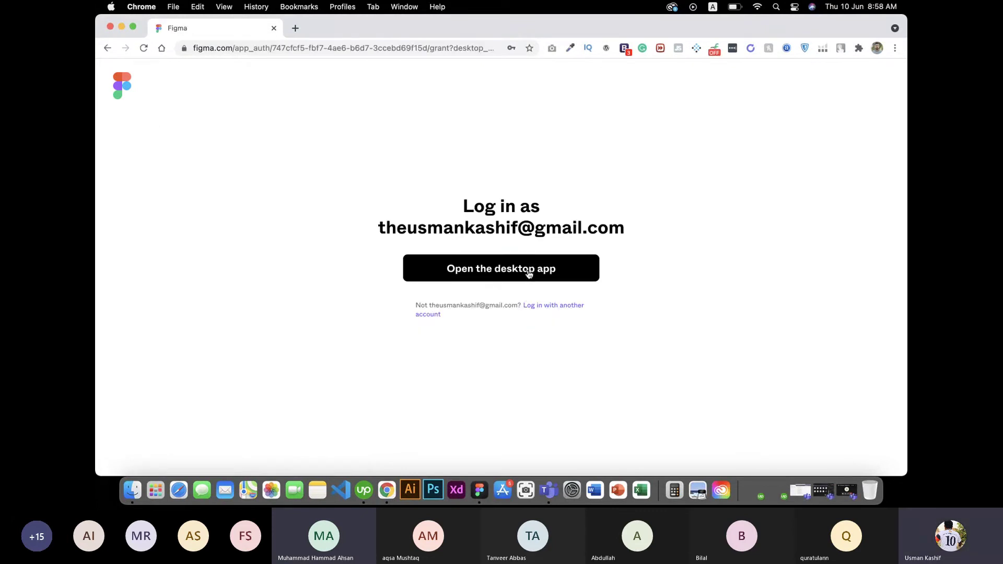
left_click(529, 273)
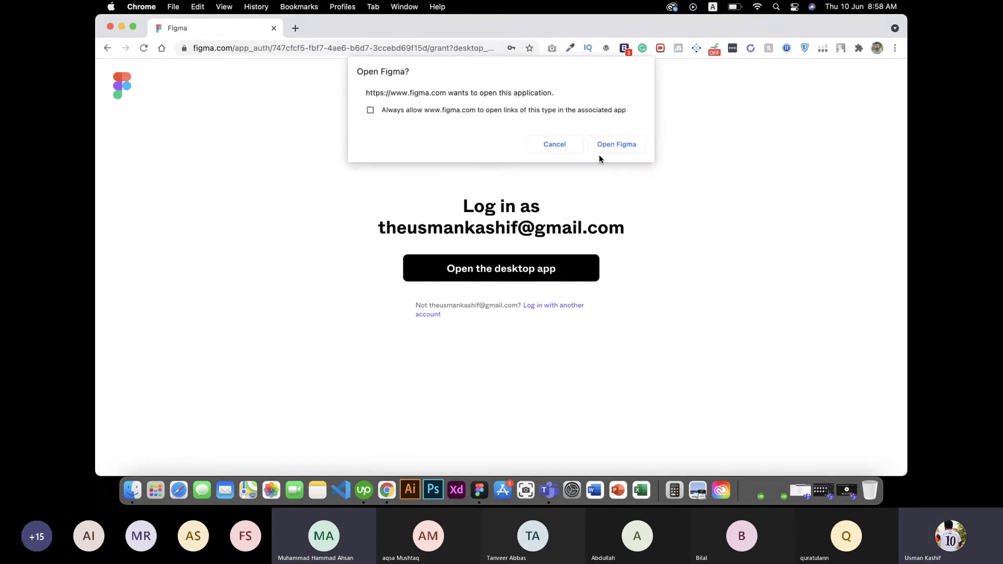
left_click(614, 142)
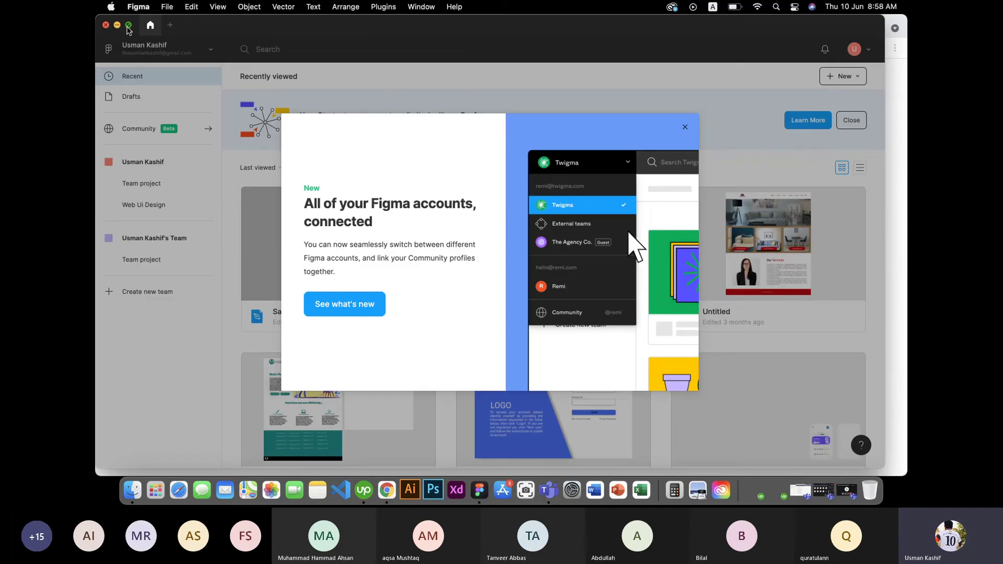
Step: Go full screen, dismiss the connected-accounts announcement, and scroll through the recently viewed files
left_click(128, 25)
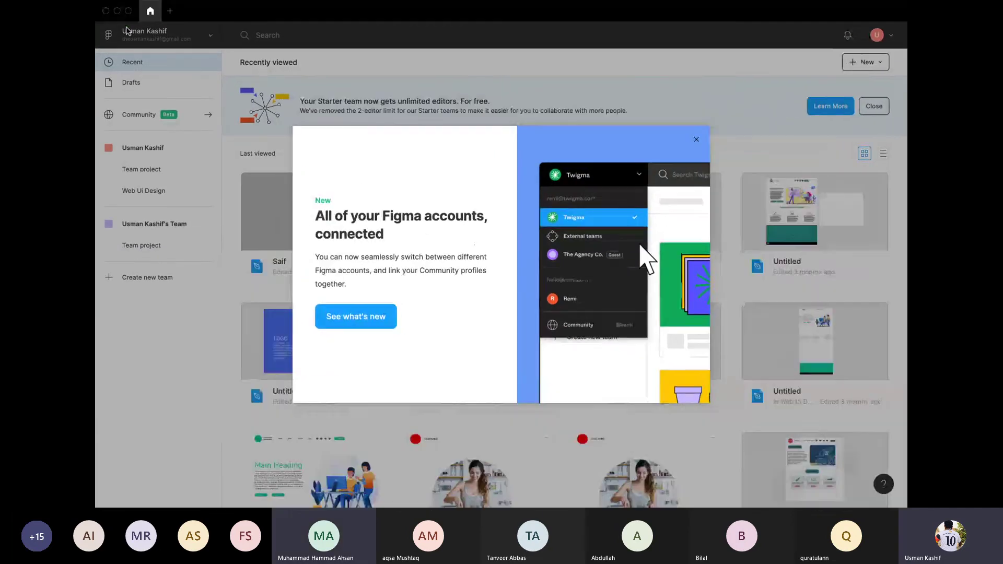
left_click(696, 139)
scroll(466, 231, "down", 4)
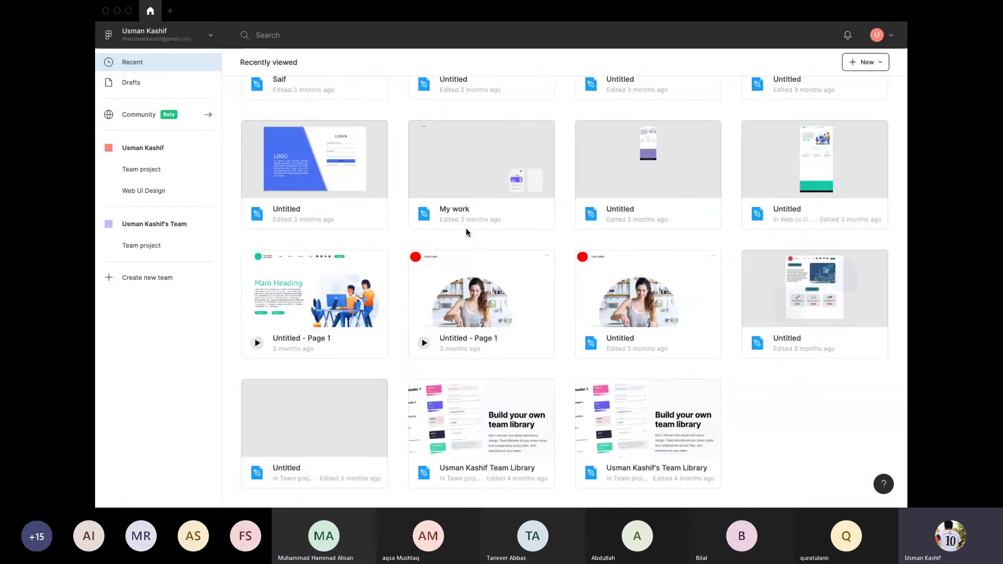
scroll(467, 233, "up", 4)
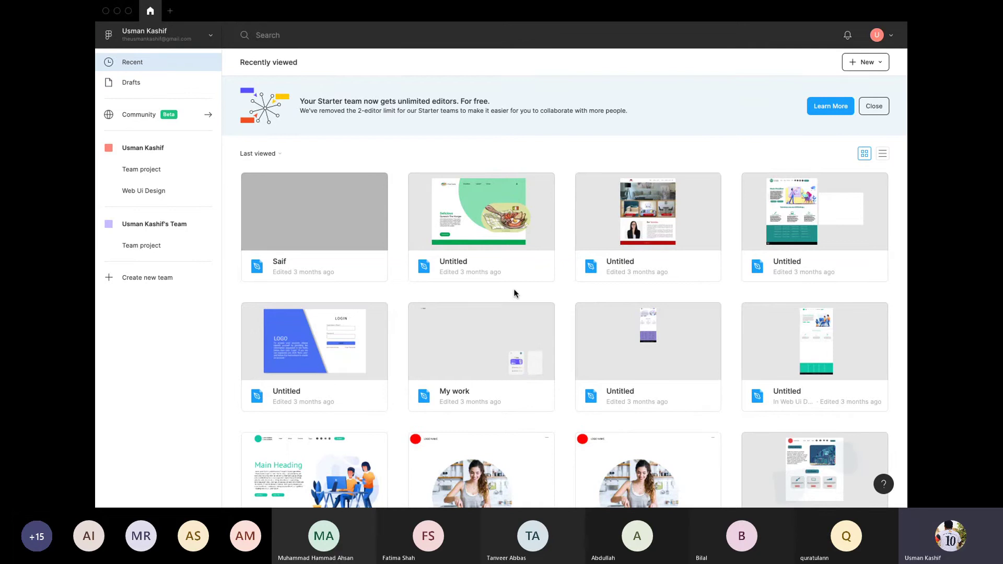
scroll(514, 294, "down", 4)
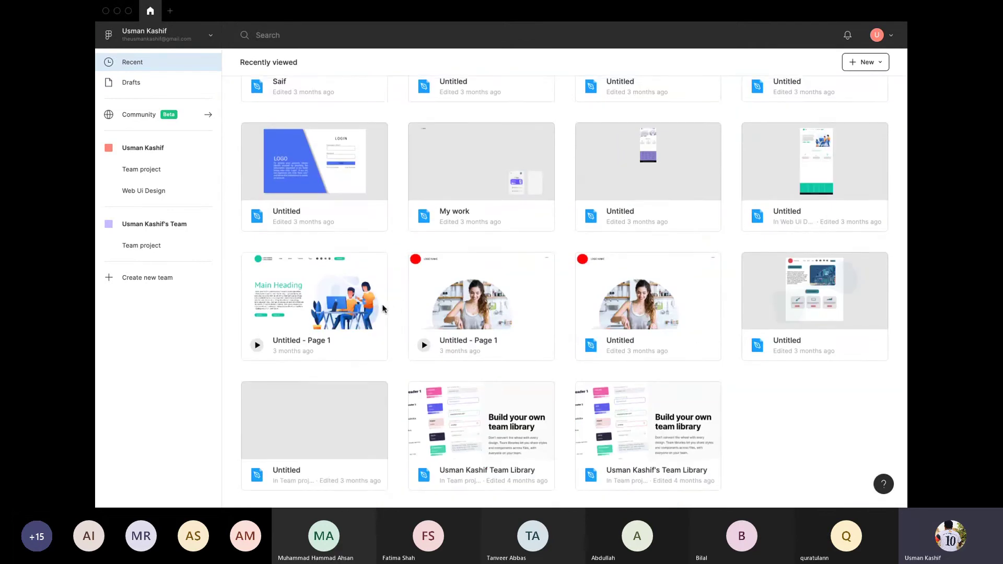
scroll(329, 175, "up", 4)
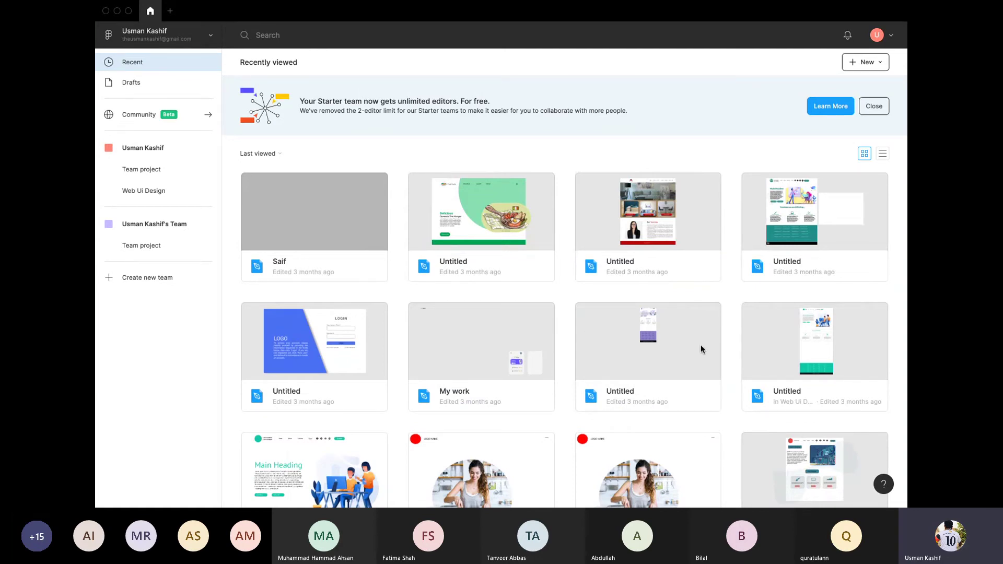
scroll(820, 363, "down", 4)
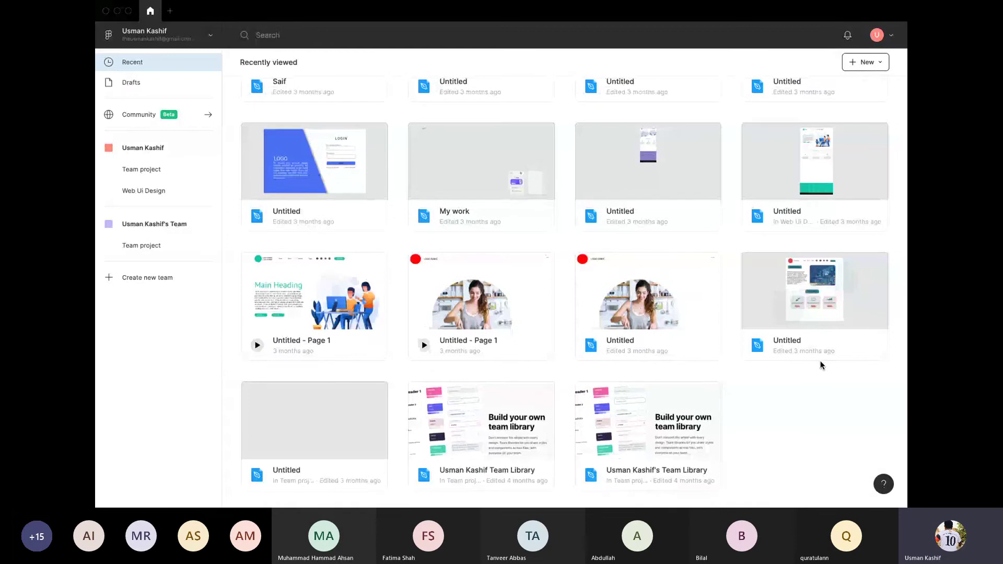
scroll(547, 300, "up", 4)
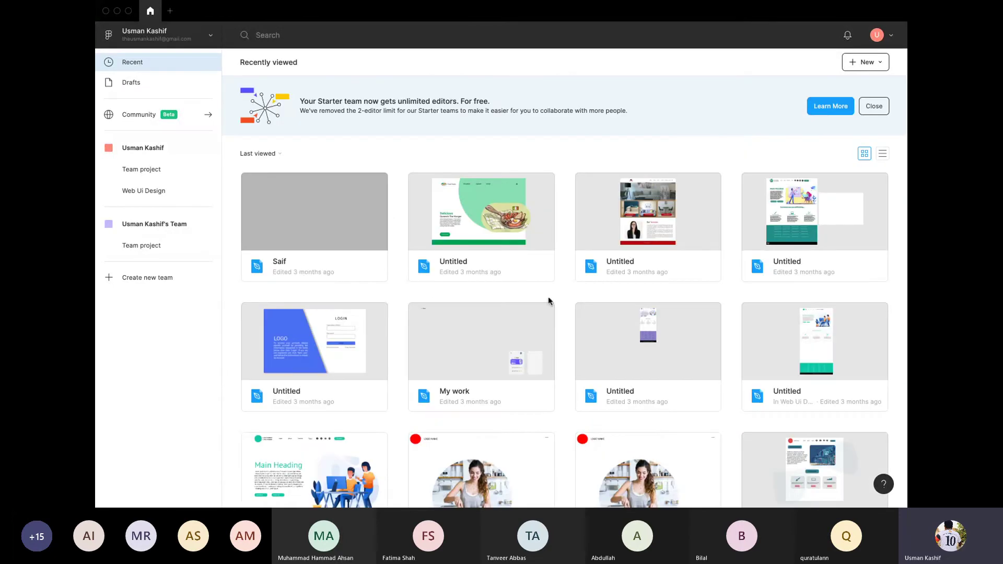
Step: Dismiss the starter-team banner, create a new Untitled design file, and close the lists onboarding popup
left_click(865, 107)
left_click(867, 62)
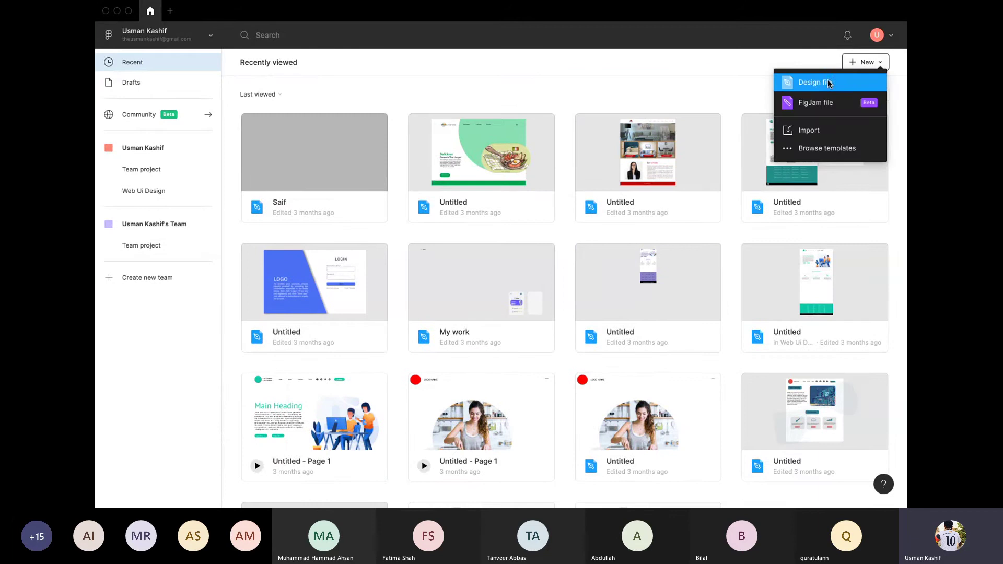
left_click(816, 83)
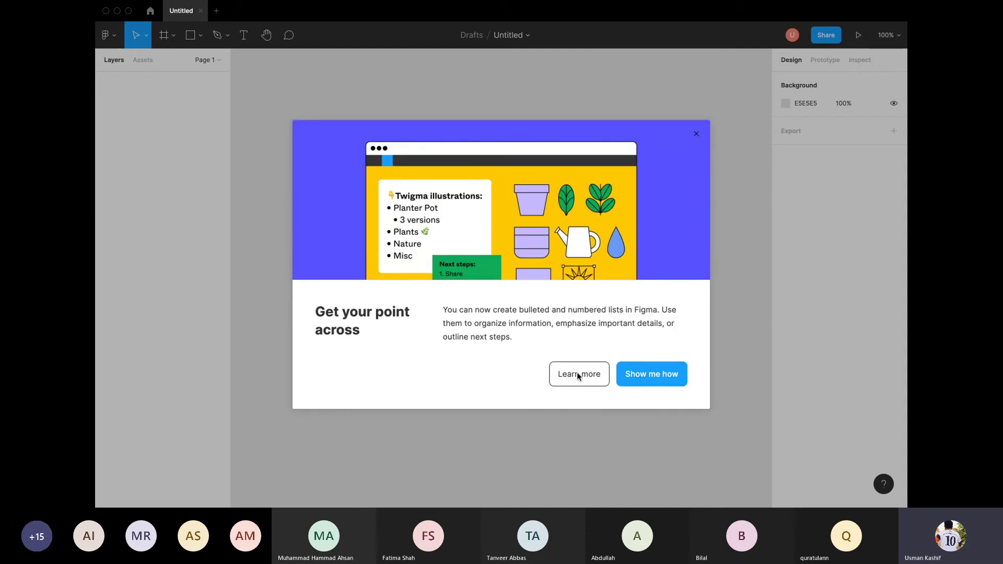
key("Escape")
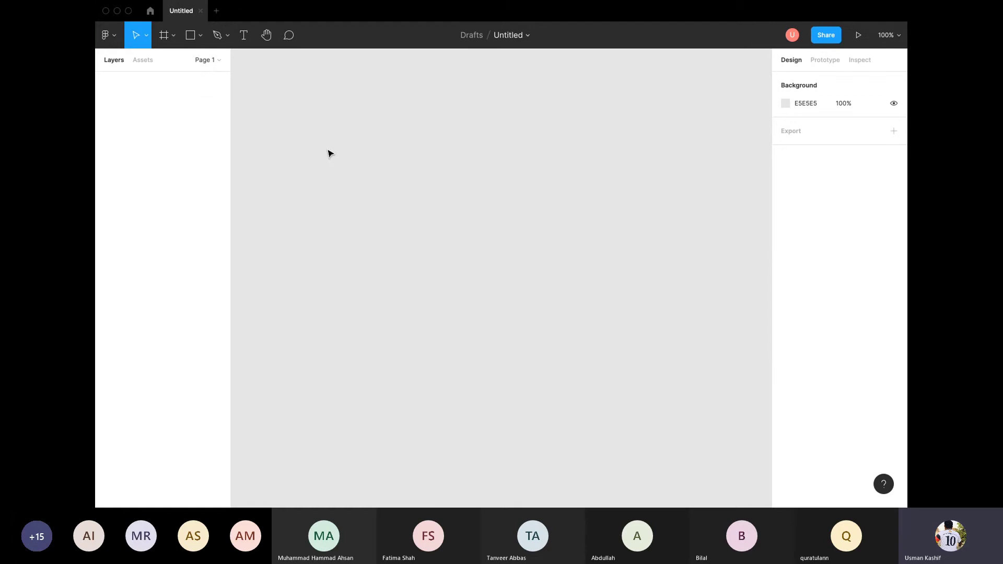
Step: Look through the shape and page lists, then pick the Frame tool
left_click(189, 36)
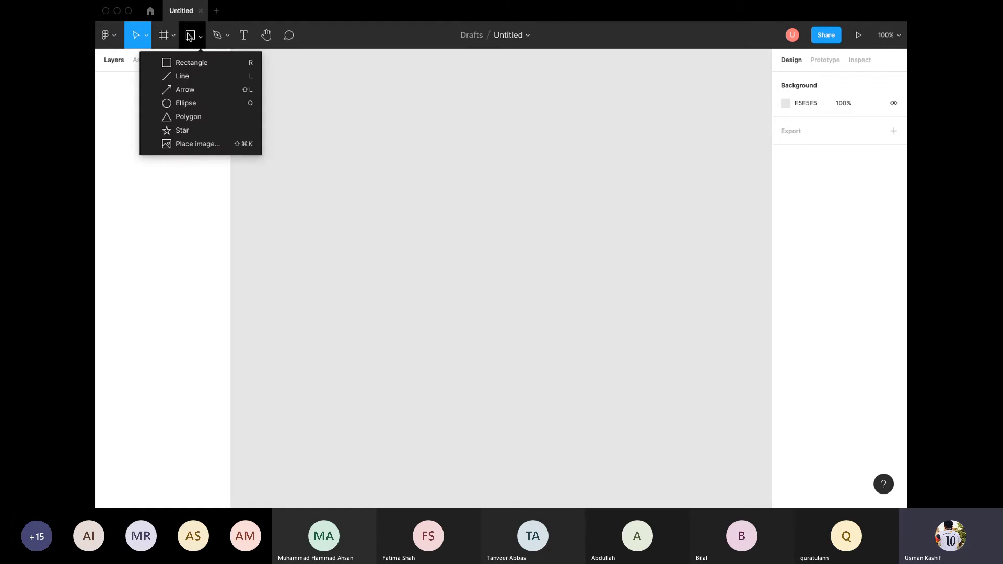
left_click(169, 37)
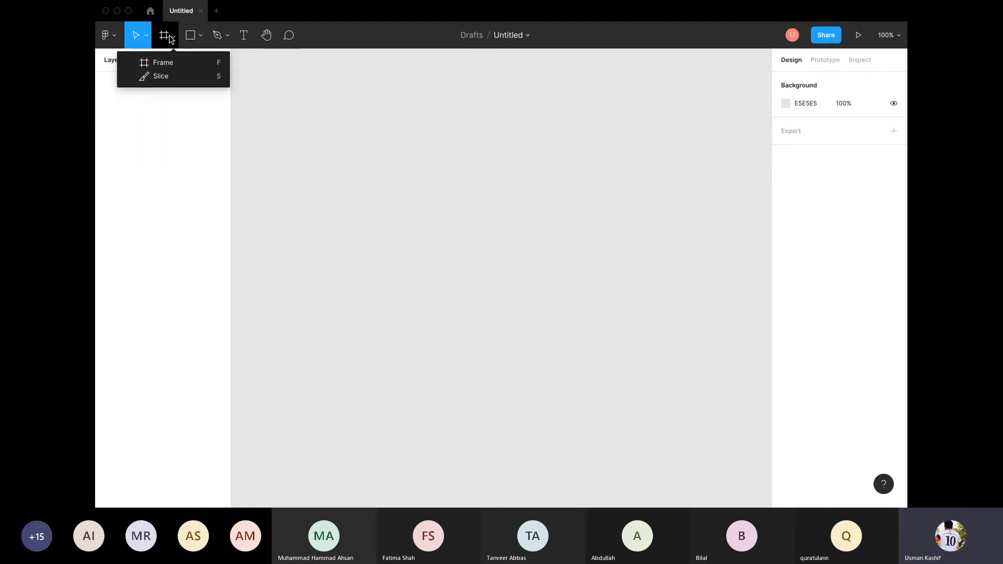
left_click(115, 41)
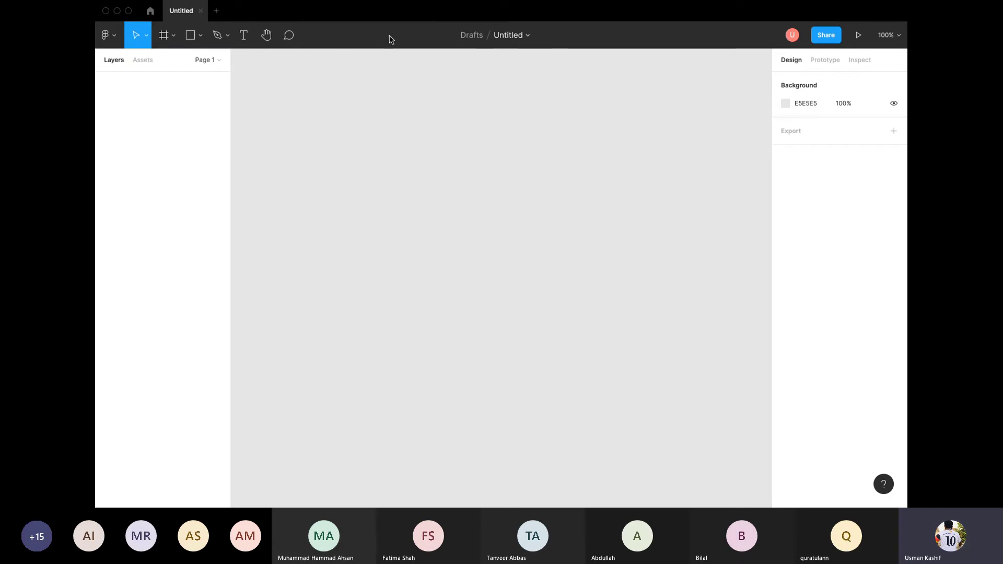
left_click(219, 61)
left_click(198, 41)
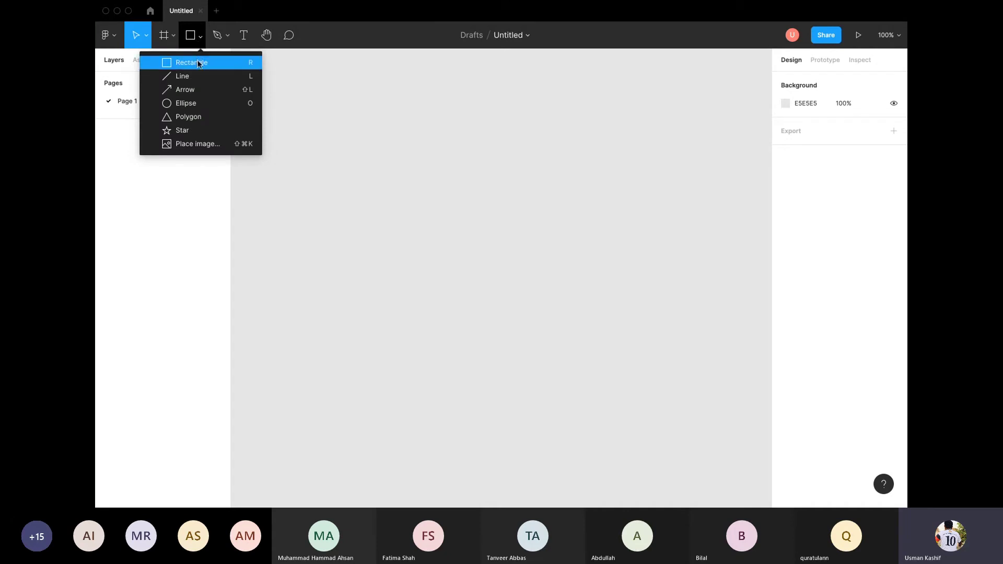
left_click(172, 35)
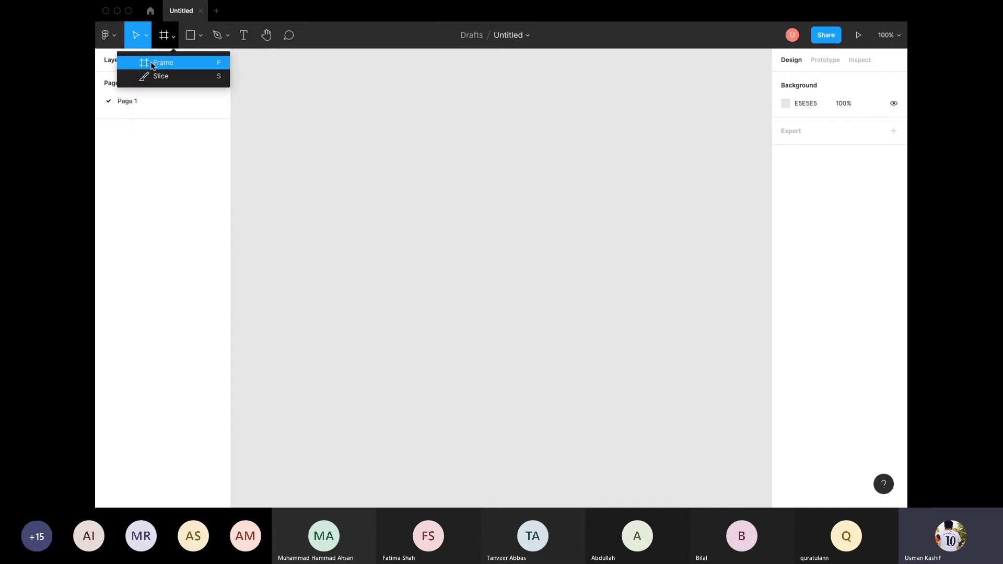
left_click(155, 63)
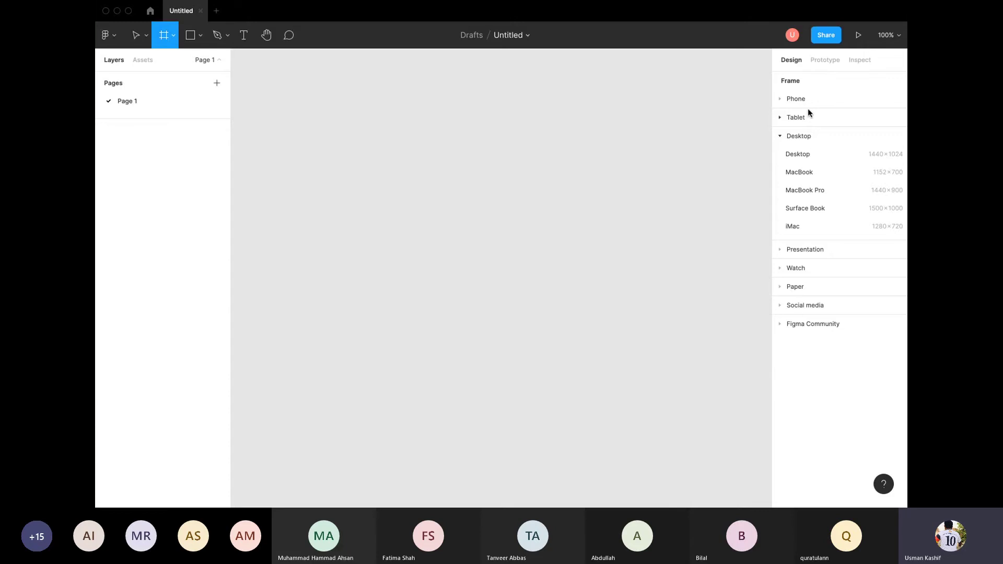
Step: Add a 375 × 667 iPhone 8 frame from the Phone presets and drag it about 124 px left
left_click(784, 99)
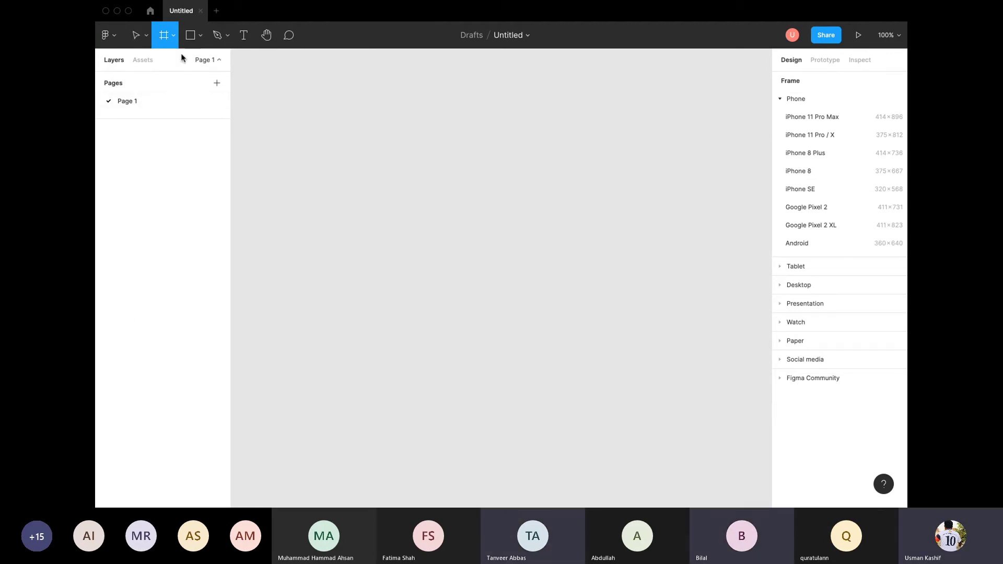
left_click(174, 36)
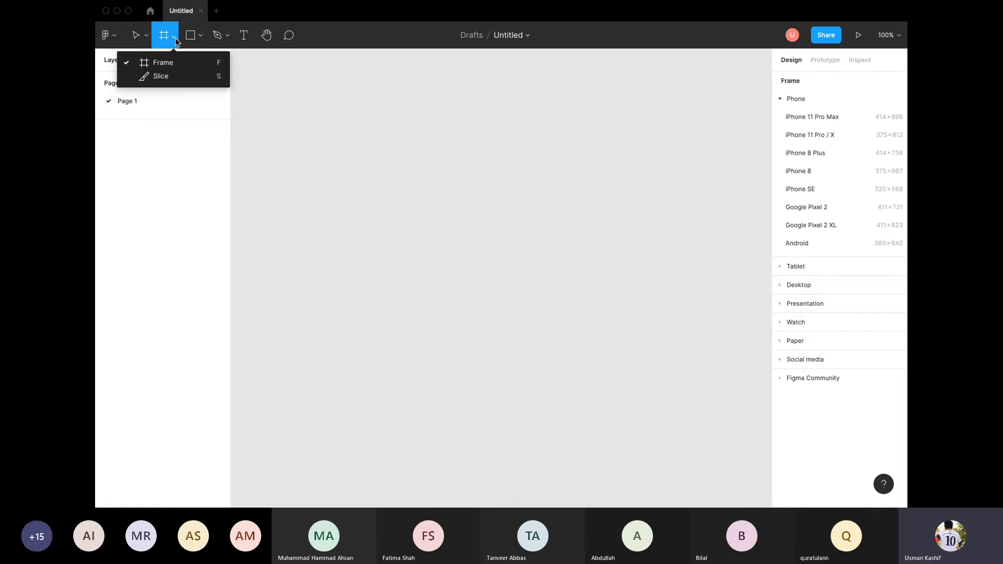
left_click(162, 63)
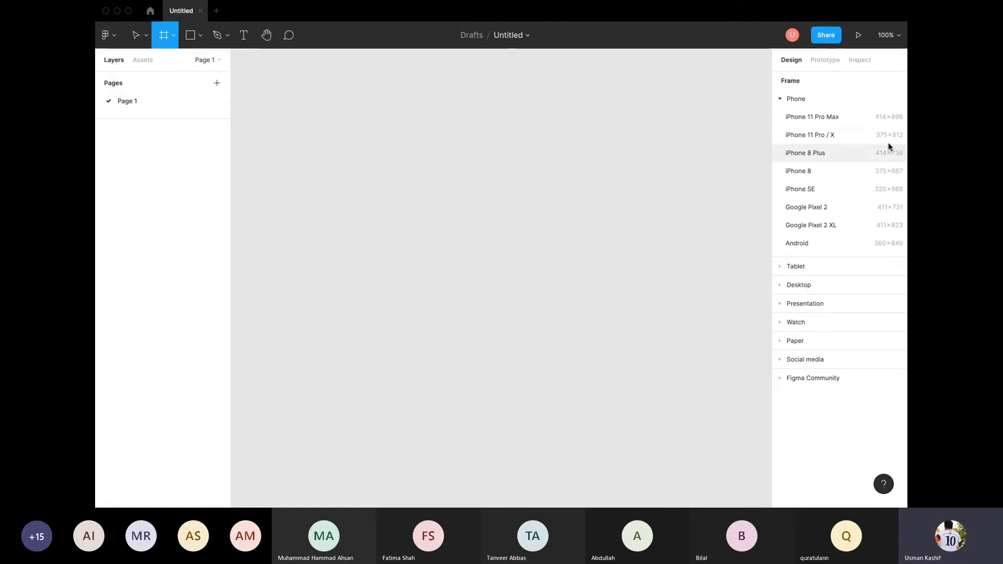
left_click(805, 171)
left_click(685, 188)
left_click_drag(517, 202, 400, 223)
Step: Reselect the iPhone 8 - 1 frame with the Move tool and drag it slightly down
key("Escape")
left_click(415, 210)
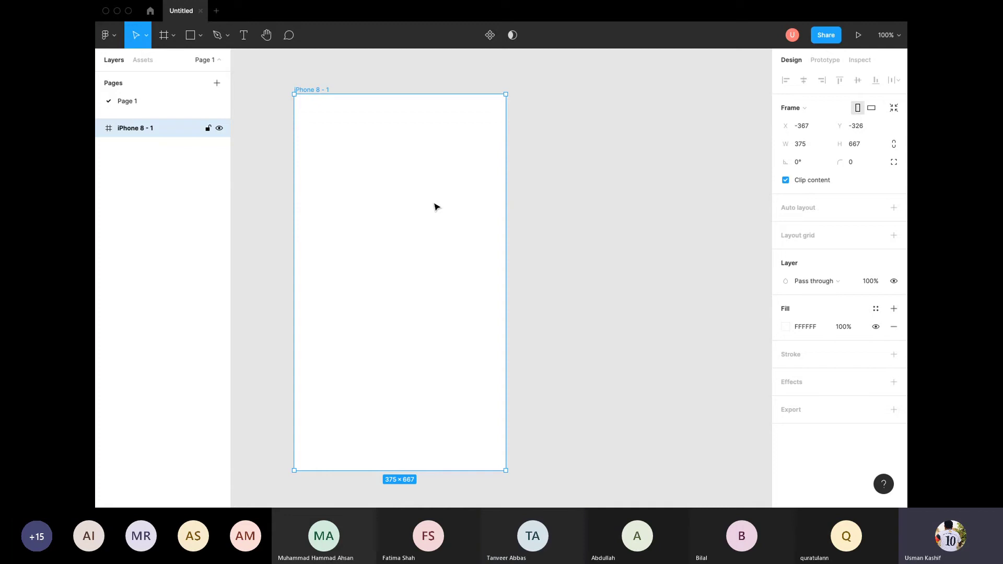
left_click(146, 35)
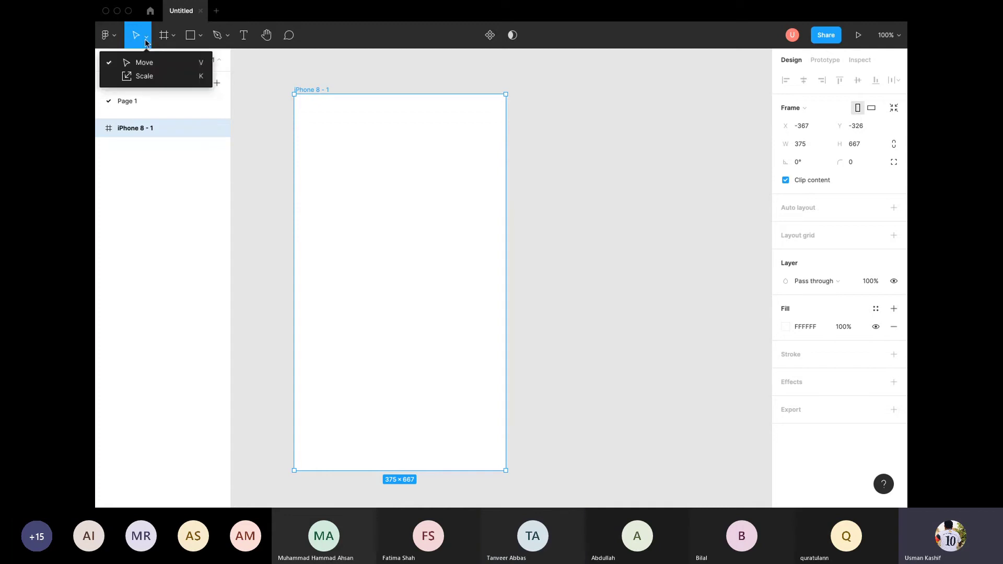
left_click(134, 68)
mouse_move(374, 217)
left_mouse_down()
mouse_move(542, 193)
mouse_move(385, 231)
mouse_move(348, 222)
mouse_move(377, 237)
left_mouse_up()
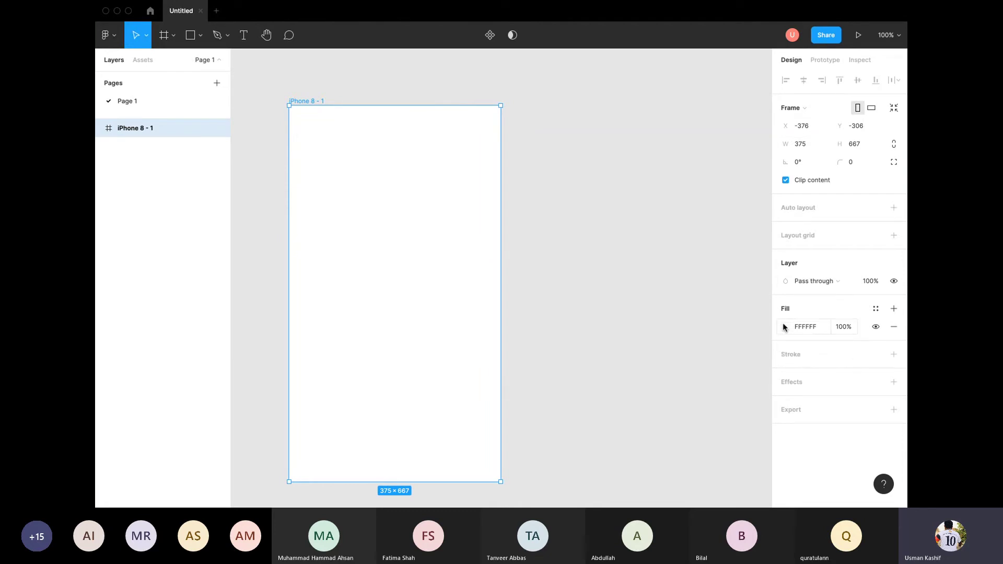
Step: Add, hide, then remove a black border stroke, and drag the frame right to X -254, Y -303
left_click(893, 355)
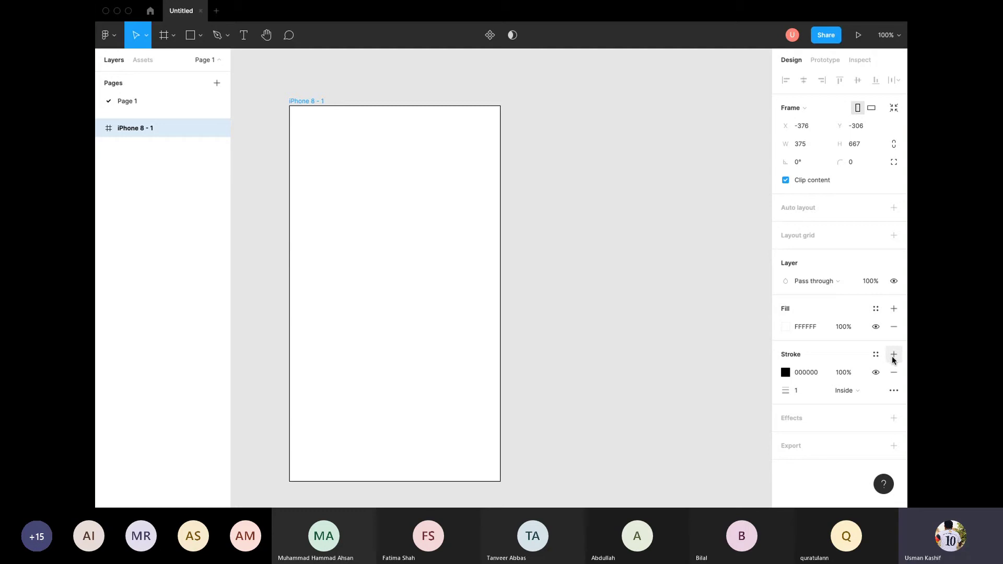
left_click(875, 372)
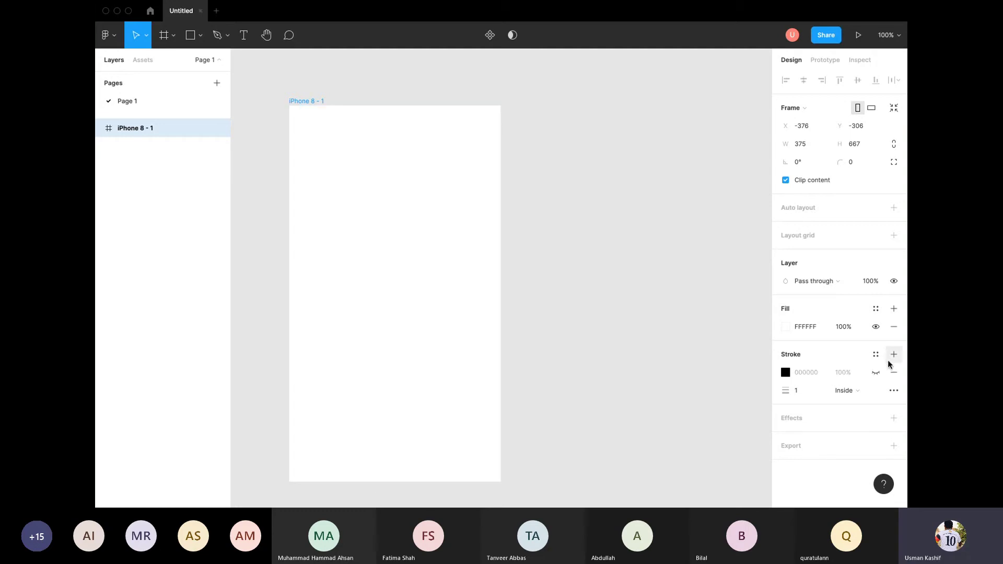
left_click(893, 372)
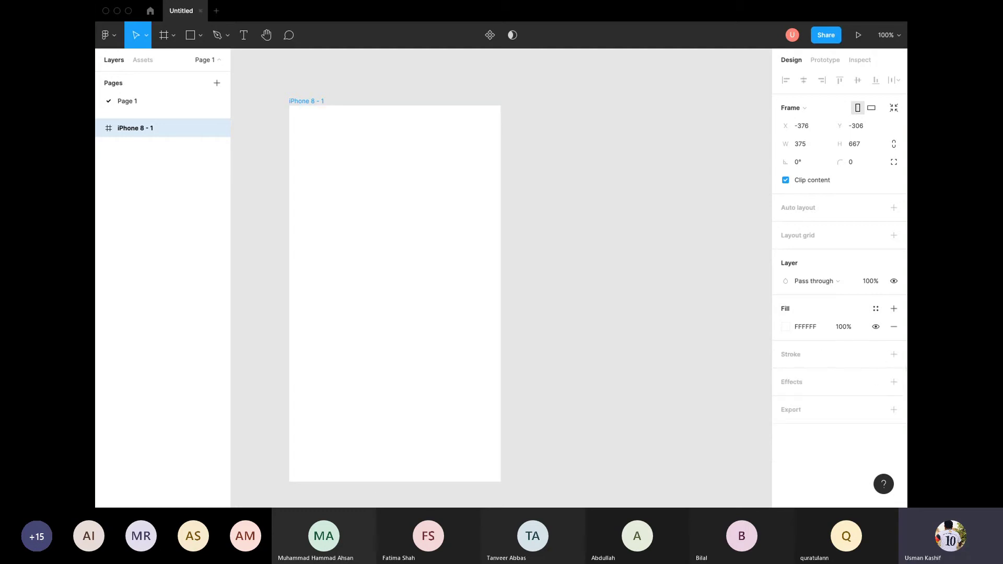
left_click(593, 253)
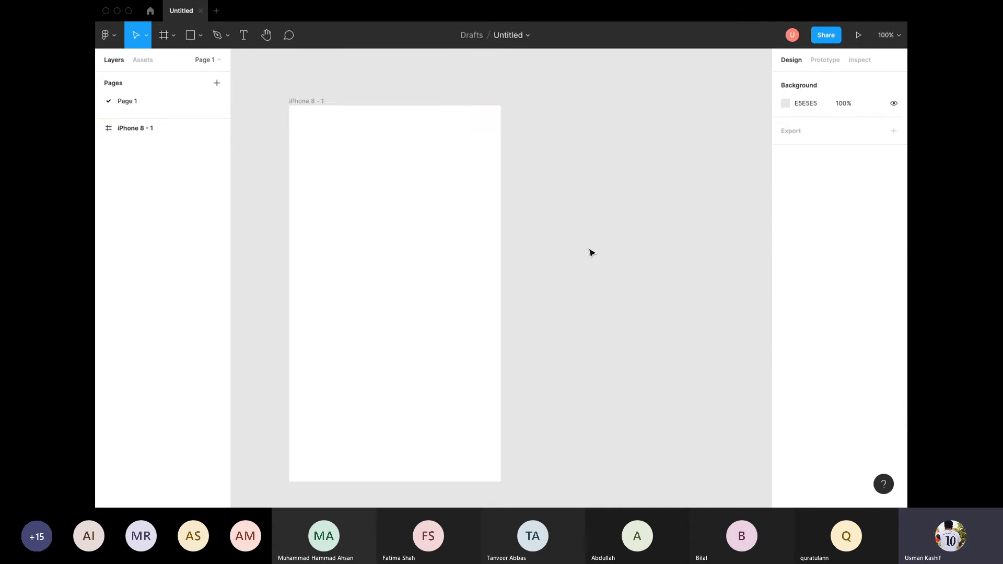
left_click(393, 196)
left_click_drag(389, 196, 459, 197)
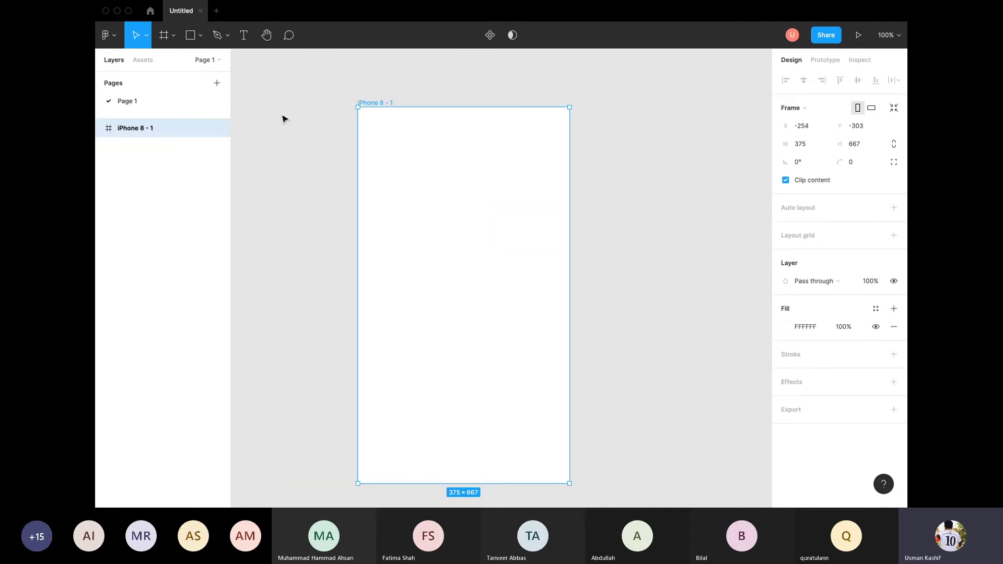
Step: Open Assets, check the team libraries' Updates tab (none available), then go back to Layers
left_click(139, 62)
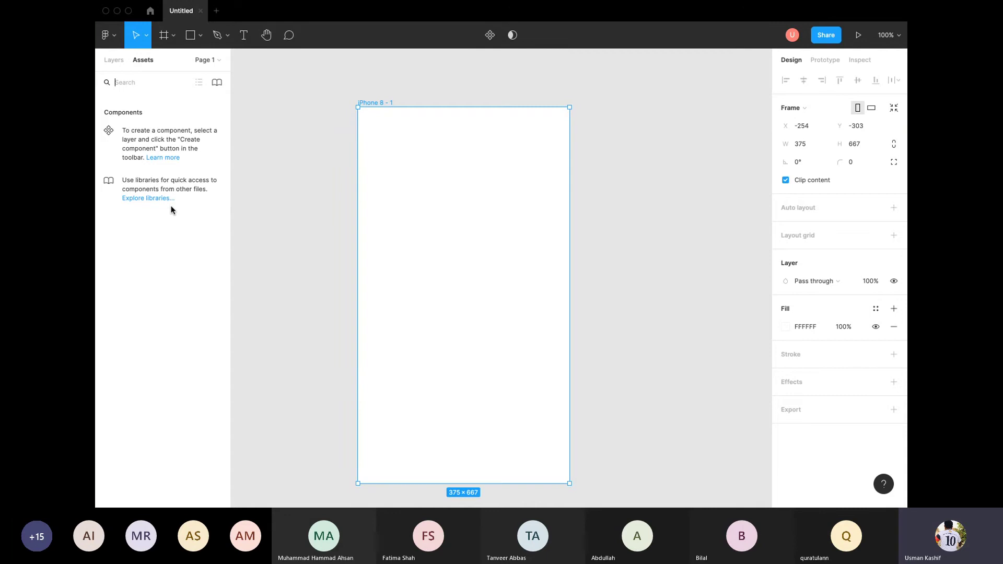
left_click(140, 197)
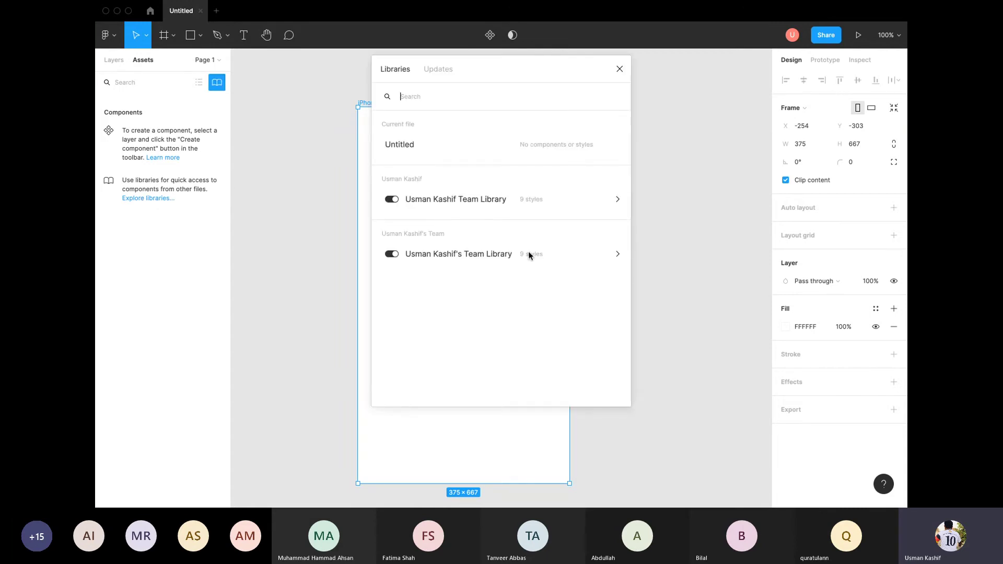
left_click(454, 77)
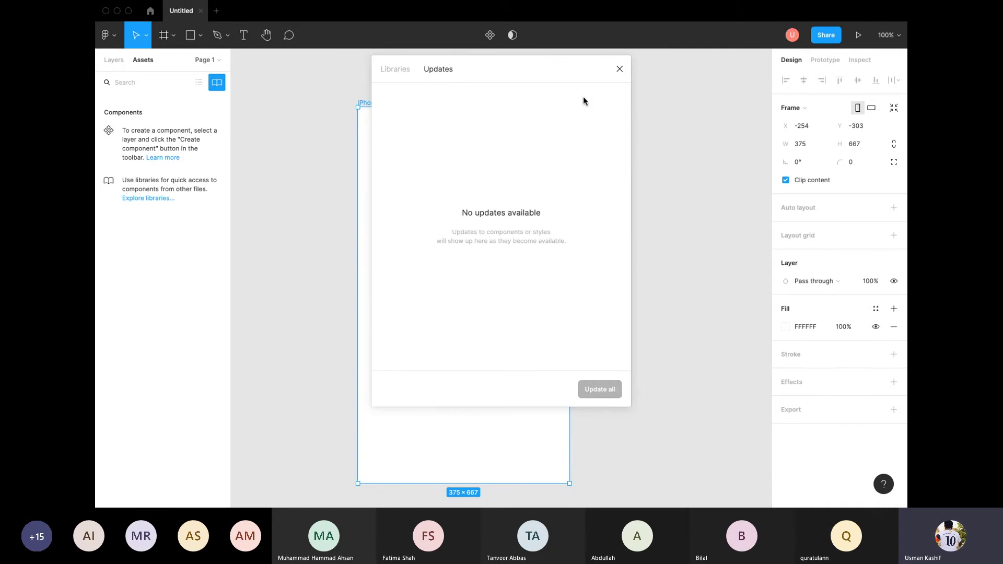
left_click(621, 69)
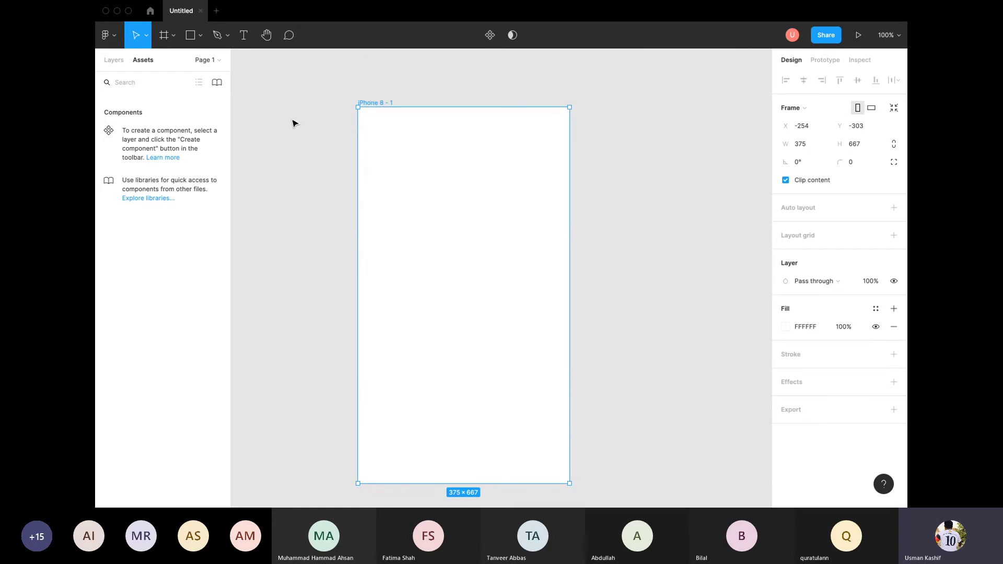
left_click(292, 124)
Step: Reselect the iPhone 8 - 1 frame and browse the frame and shape tool choices
left_click(115, 60)
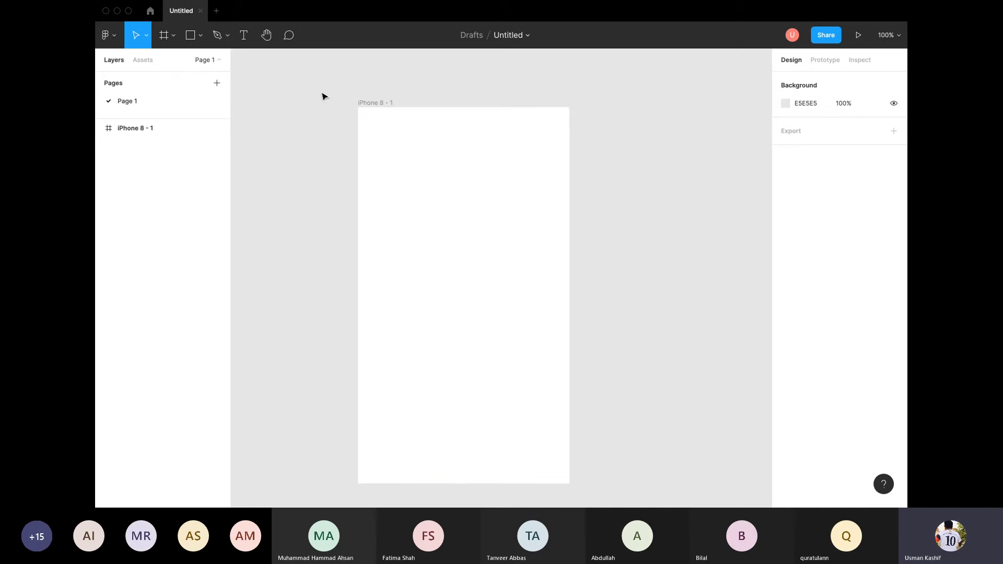
left_click(448, 175)
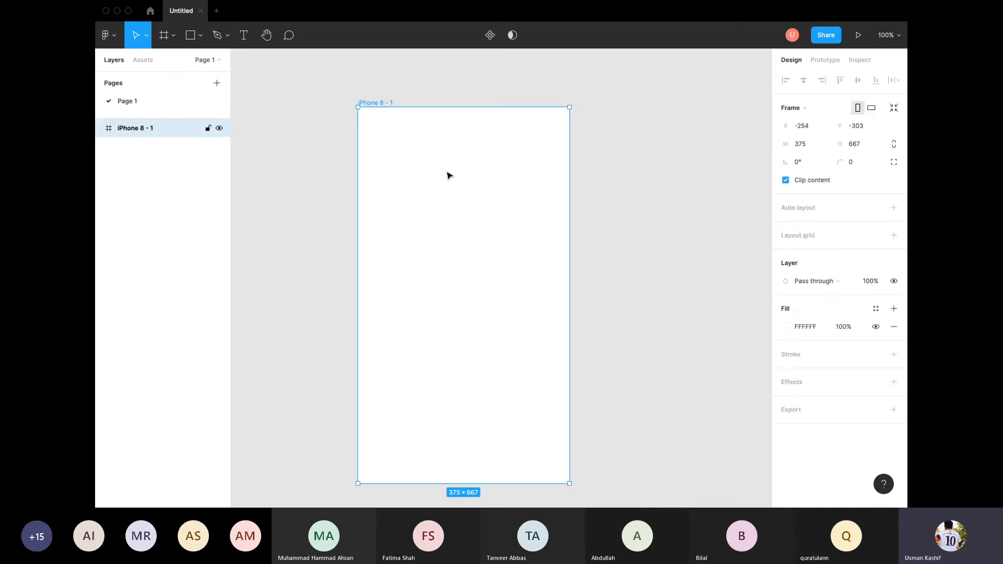
left_click(305, 100)
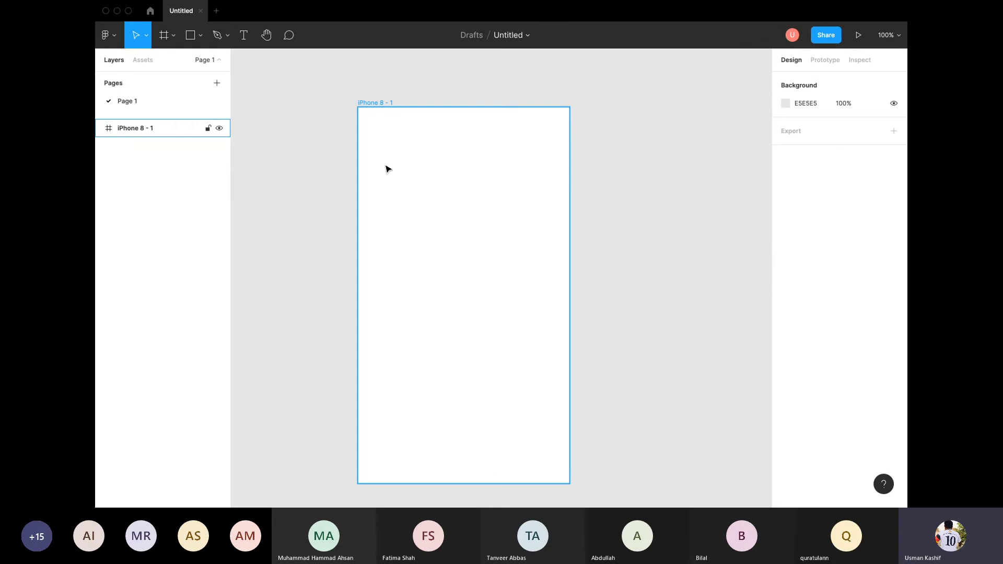
left_click(388, 169)
left_click(173, 36)
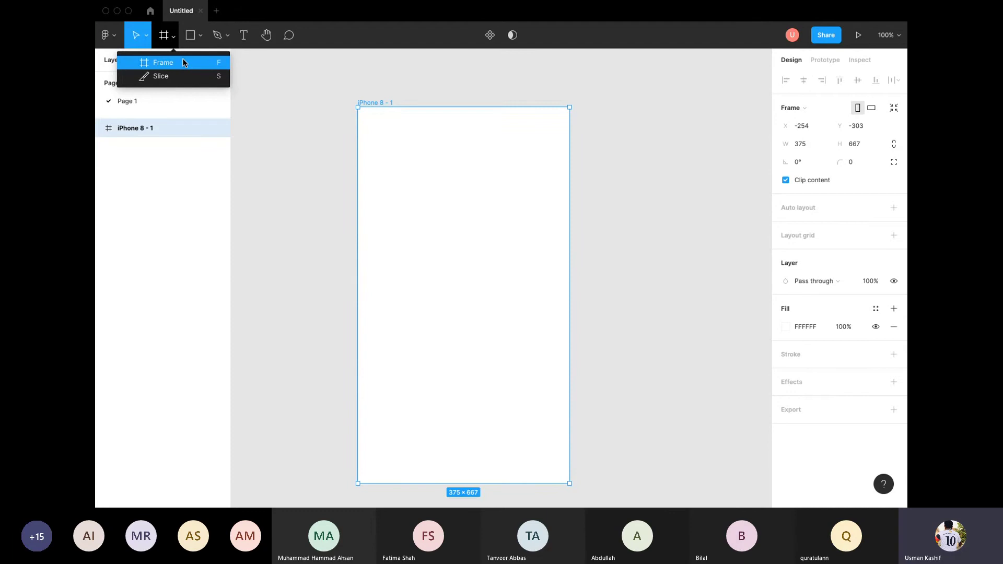
left_click(200, 36)
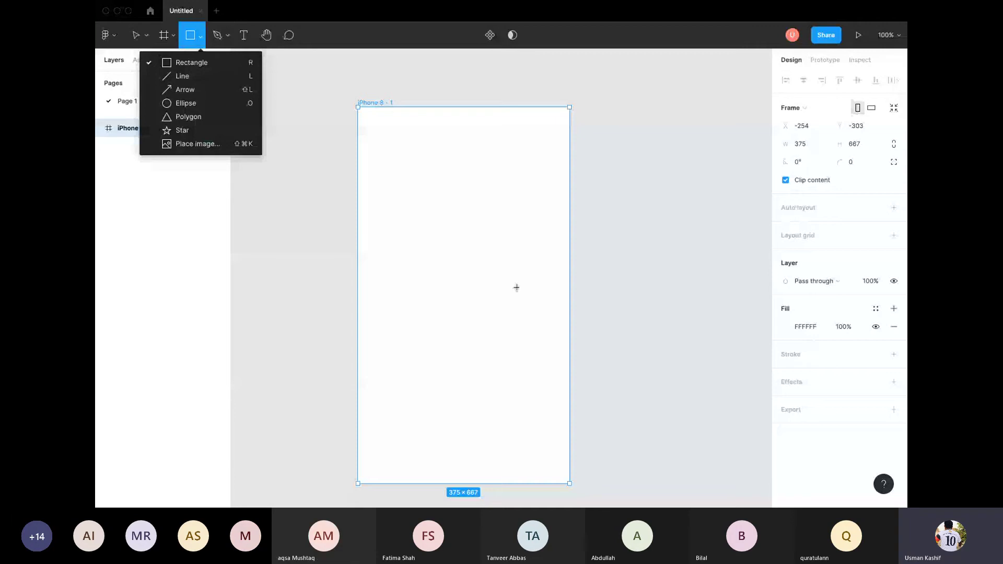
key("Escape")
scroll(399, 153, "down", 1)
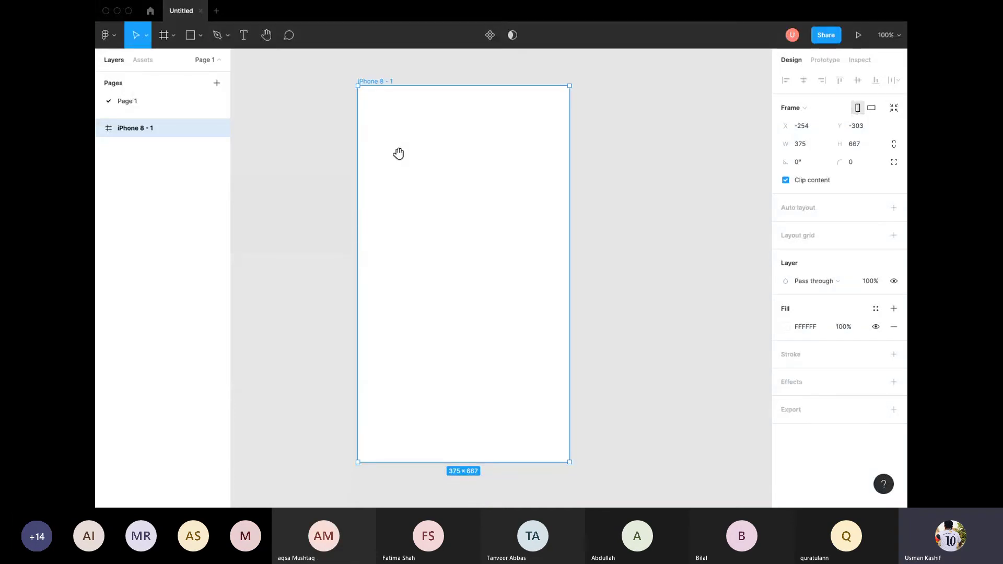
Step: Try Create component and Use as mask on the frame, then undo both to leave it a plain frame
left_click(489, 35)
left_click(501, 36)
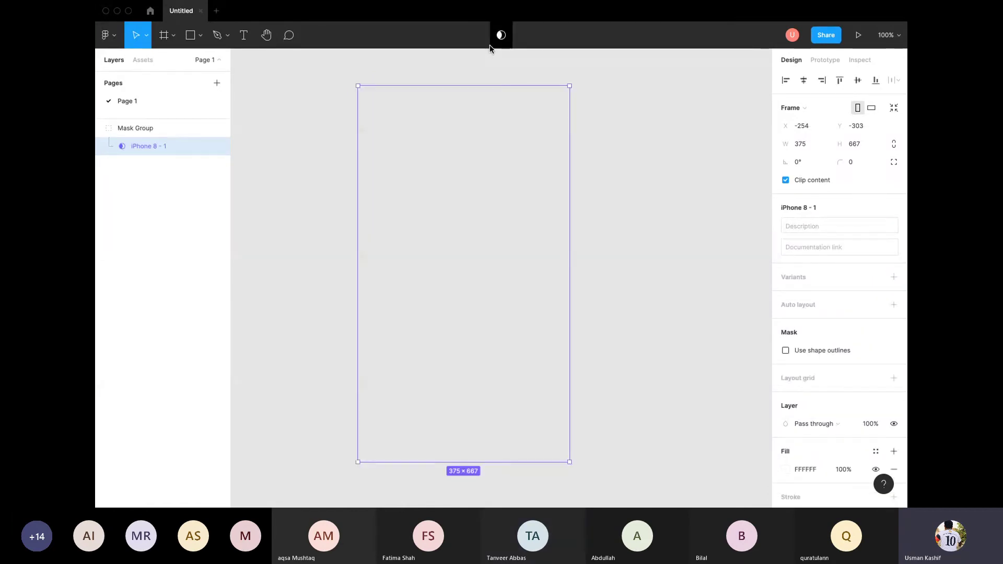
left_click(499, 37)
key("ctrl+z")
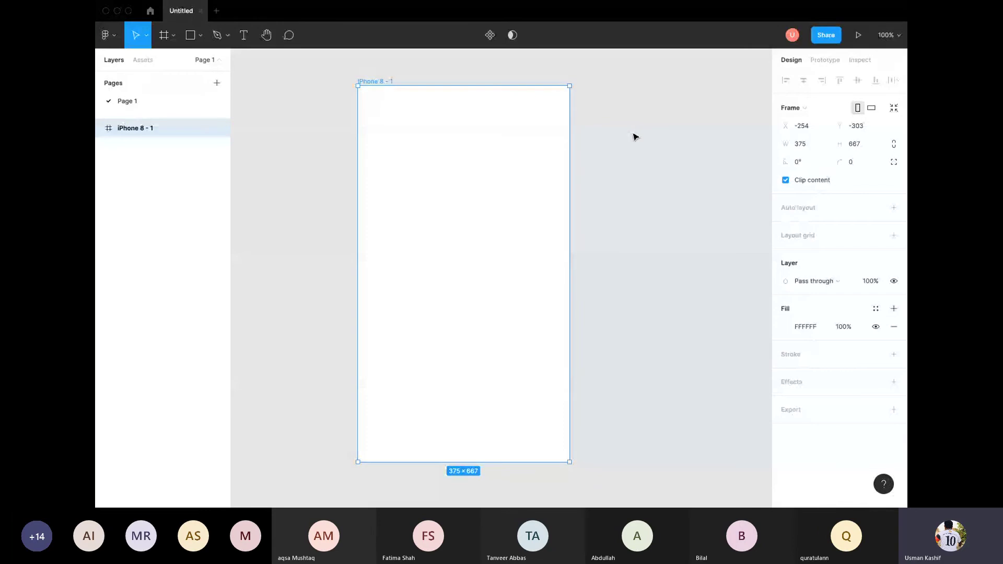
left_click(606, 131)
left_click(507, 174)
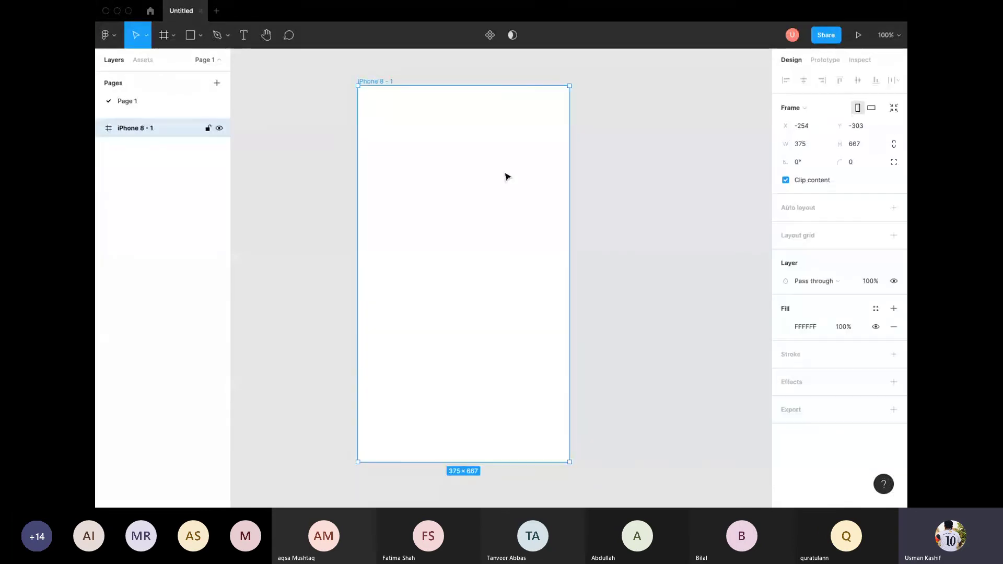
Step: Draw a grey C4C4C4 261 × 253 rectangle at X 74, Y 72 and reset its corner radius to 0
left_click(189, 34)
left_click_drag(399, 126, 547, 269)
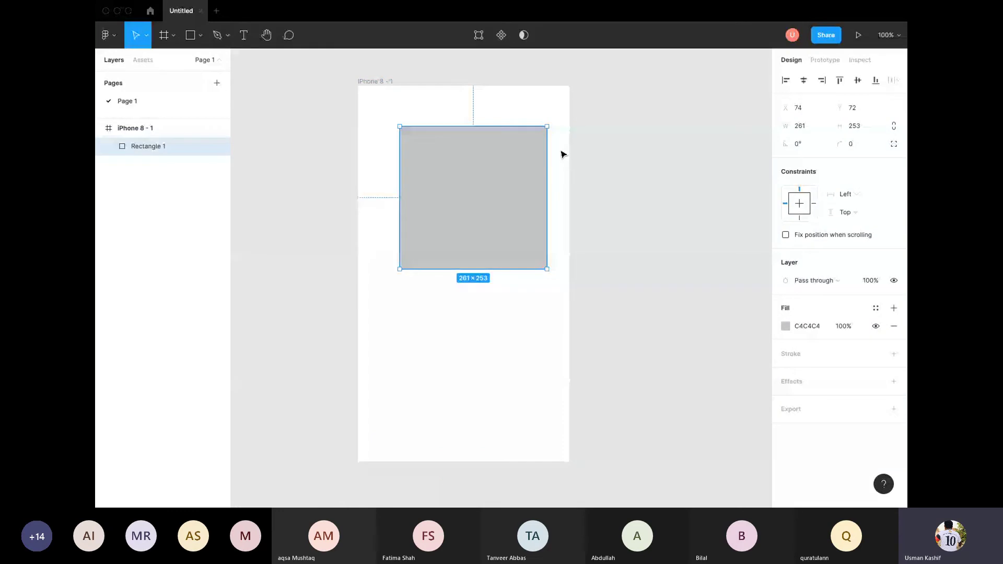
mouse_move(543, 137)
left_click_drag(540, 134, 494, 187)
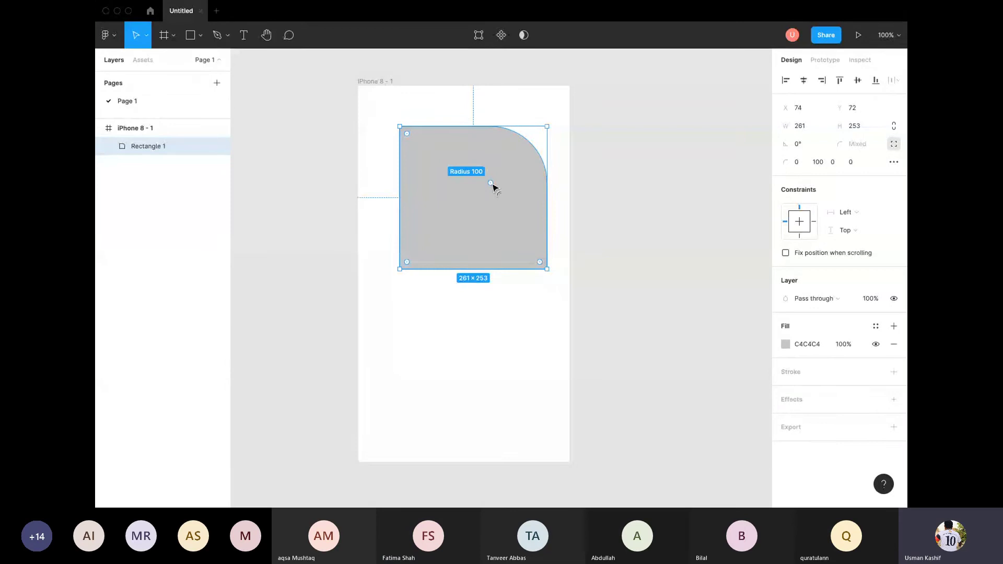
left_click_drag(493, 187, 567, 127)
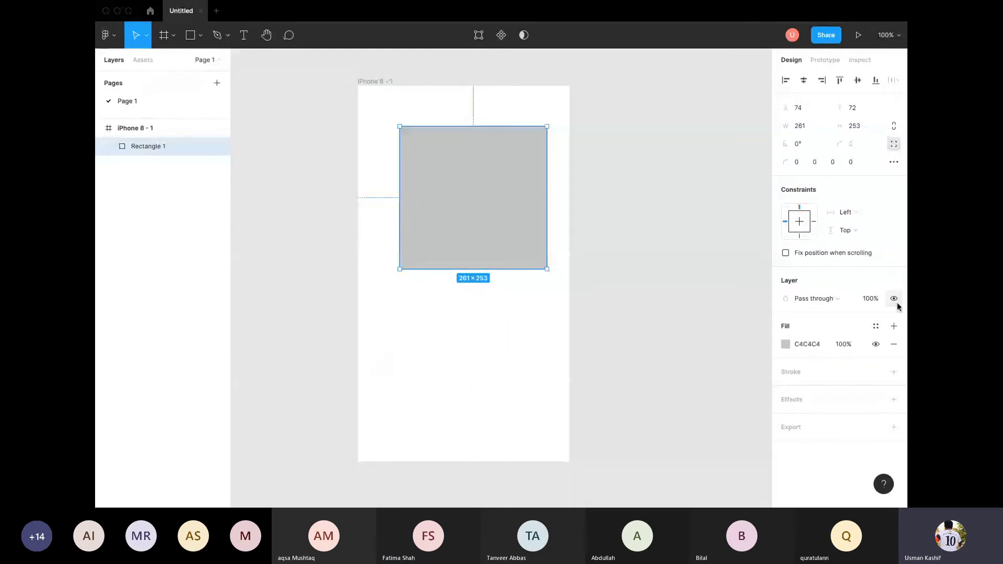
Step: Add a Drop shadow effect to the red rectangle and review its 25% black shadow colour
left_click(871, 298)
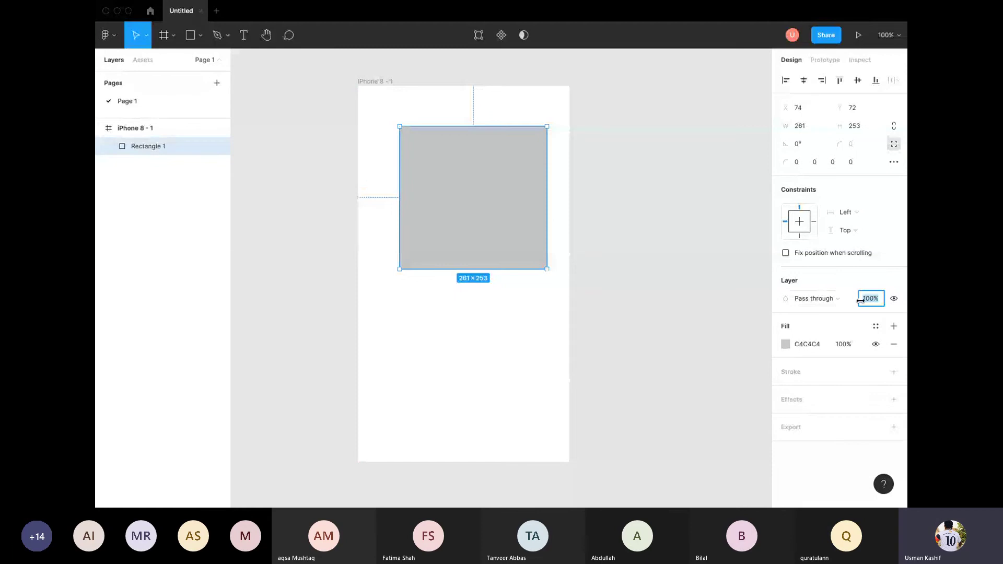
left_click(894, 400)
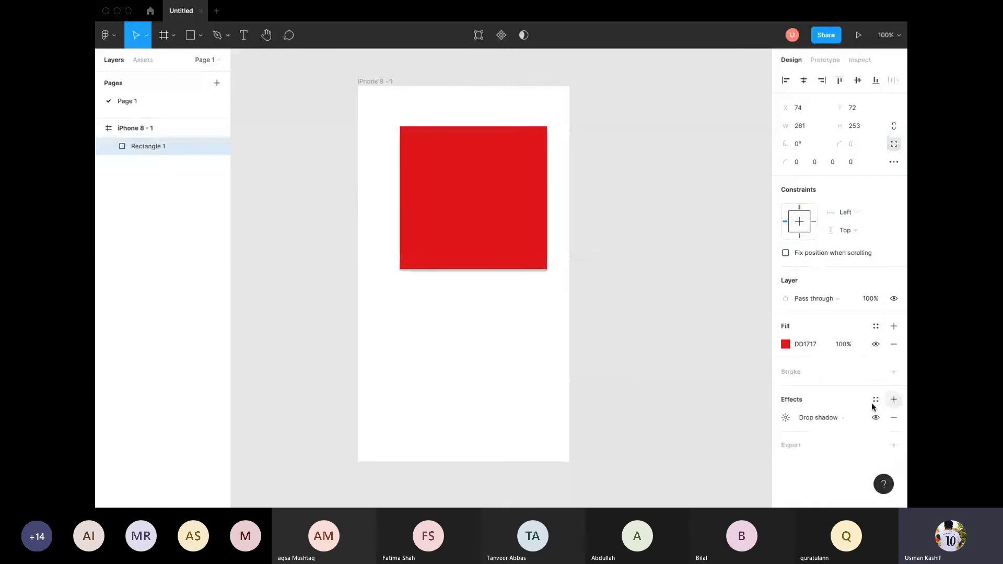
left_click(810, 419)
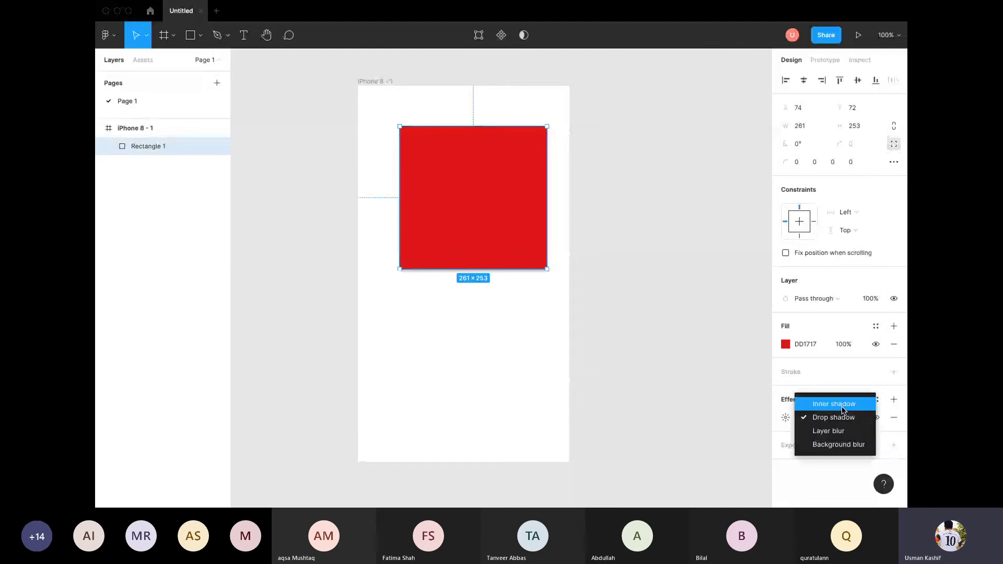
left_click(843, 418)
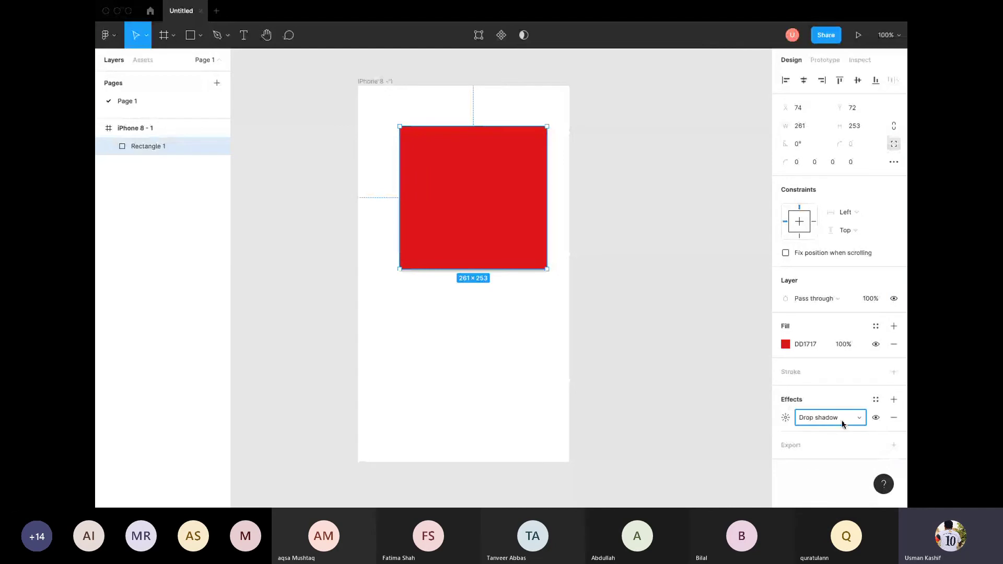
left_click(786, 417)
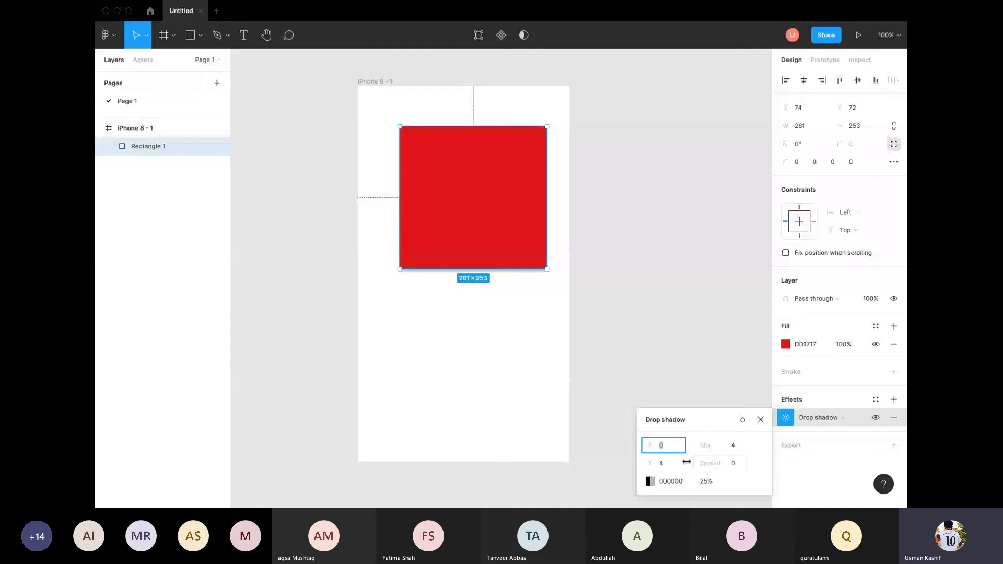
left_click(651, 482)
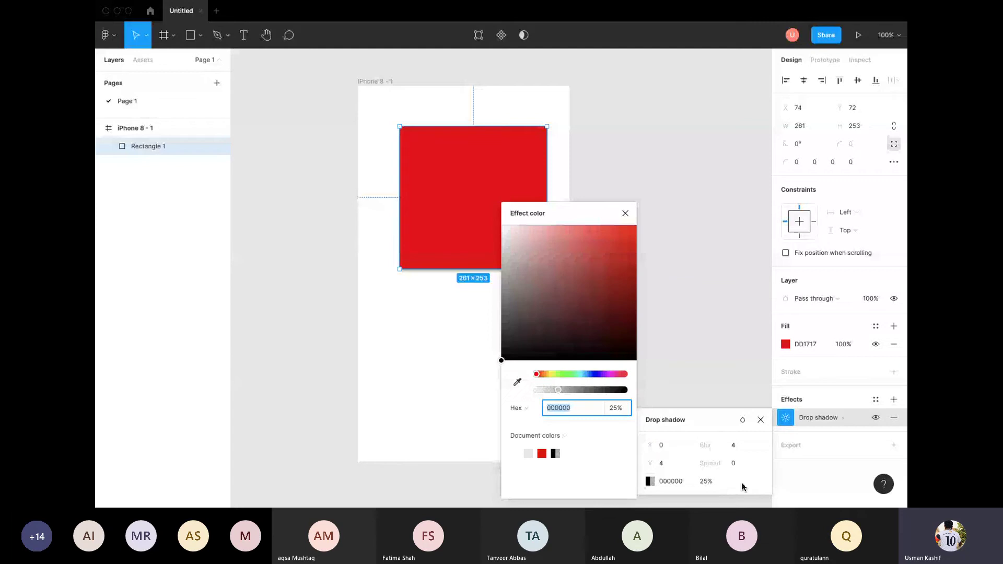
left_click(716, 484)
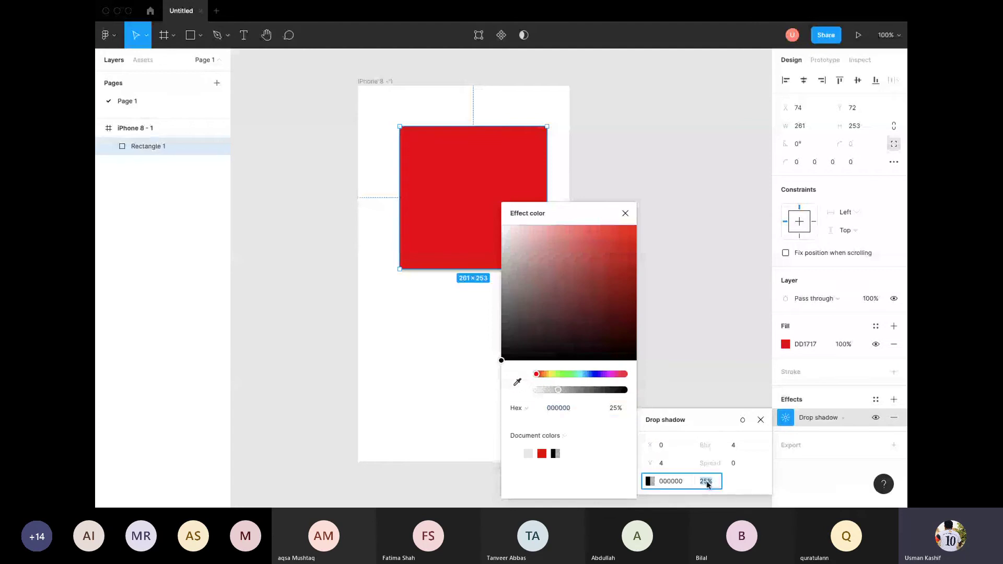
left_click(788, 464)
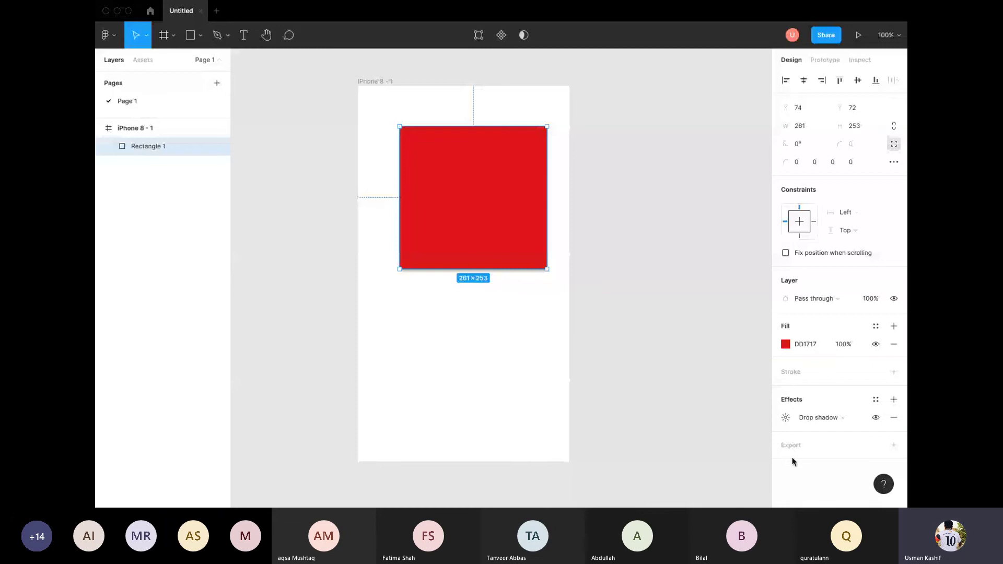
Step: Check the DD1717 fill settings, then add a 1 px black inside stroke to the rectangle
left_click(844, 346)
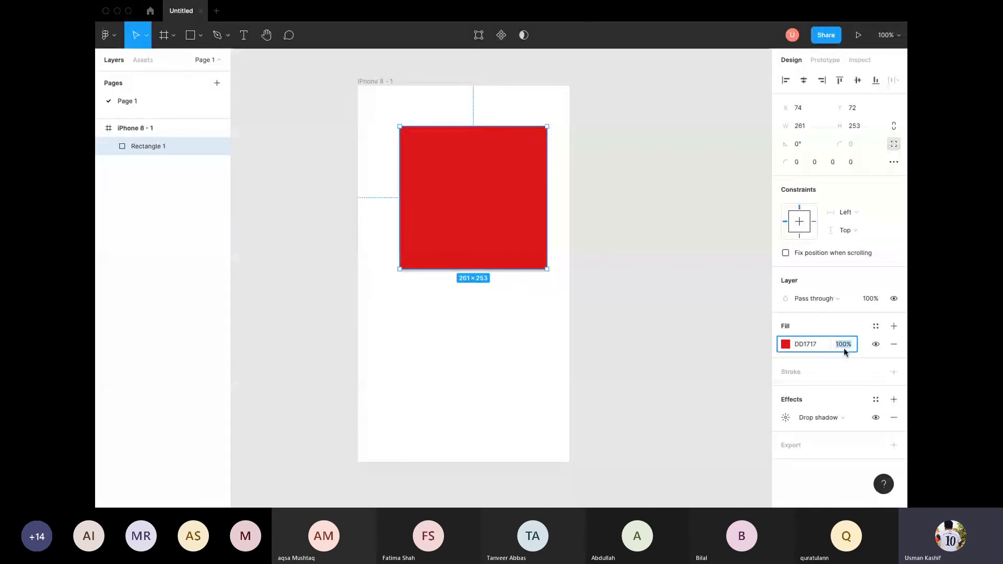
left_click(784, 346)
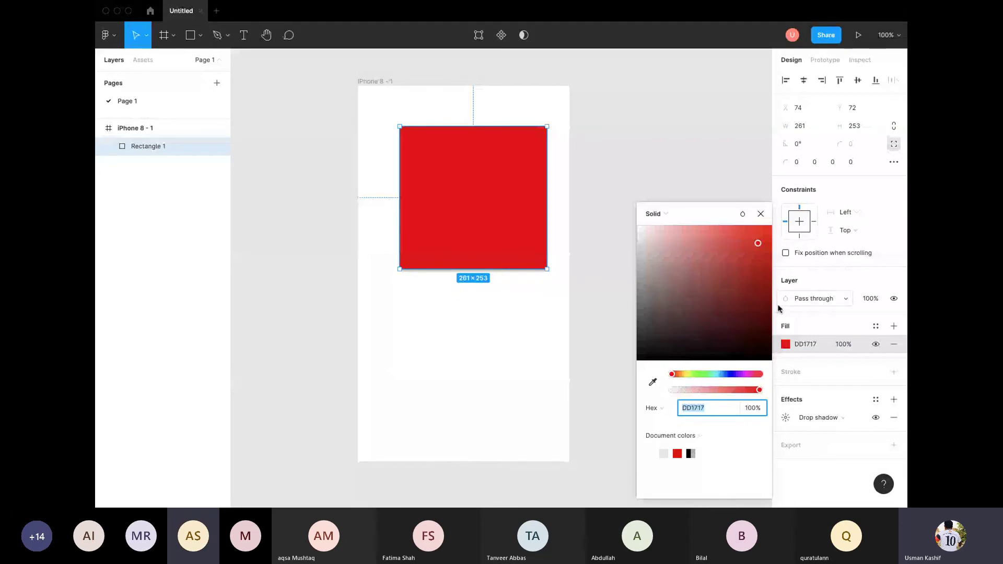
scroll(836, 311, "down", 2)
left_click(837, 281)
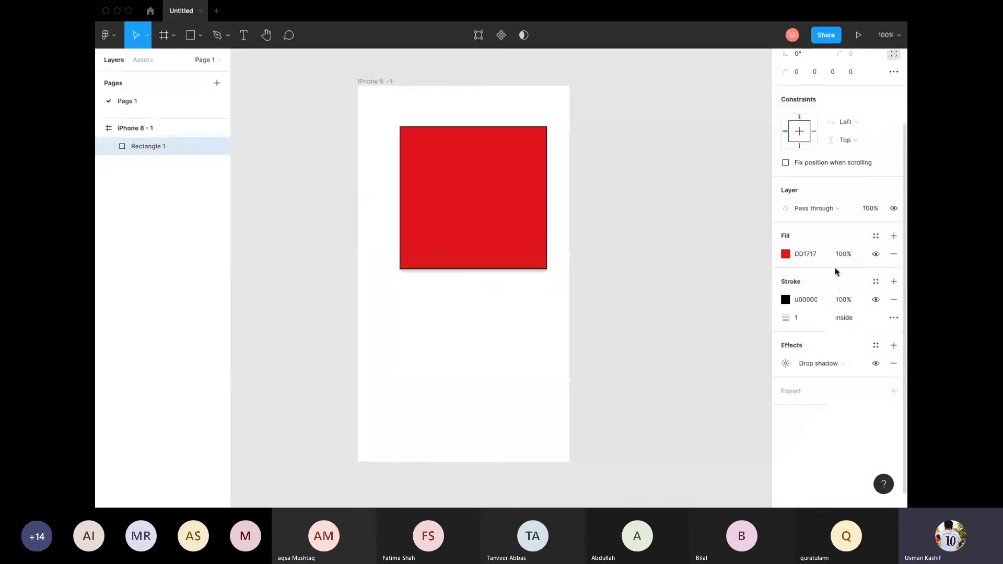
scroll(755, 215, "up", 4)
scroll(738, 215, "down", 5)
scroll(727, 213, "up", 2)
left_click(587, 232)
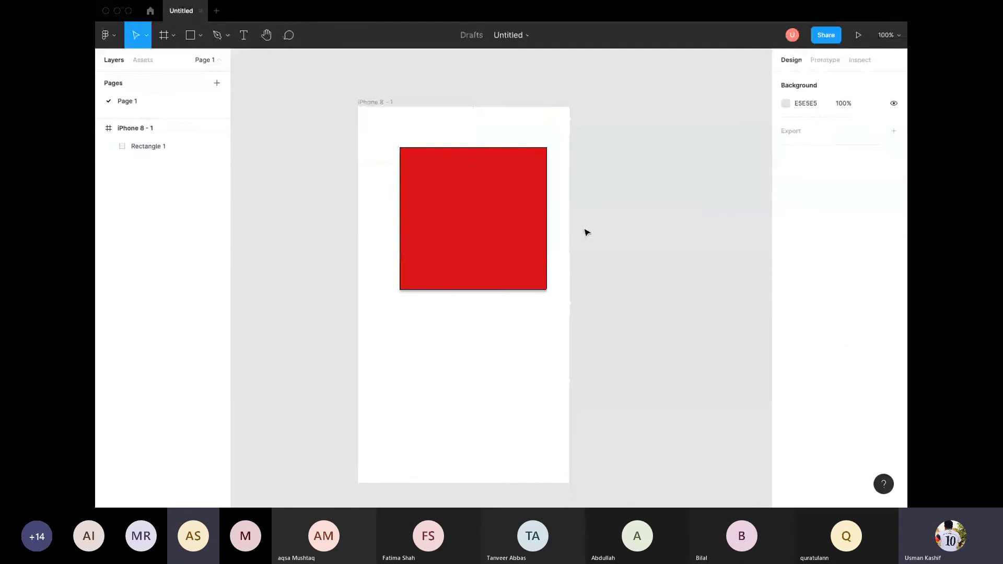
Step: Delete the red rectangle, then browse the main menu's Edit and File submenus
left_click(531, 227)
key("Delete")
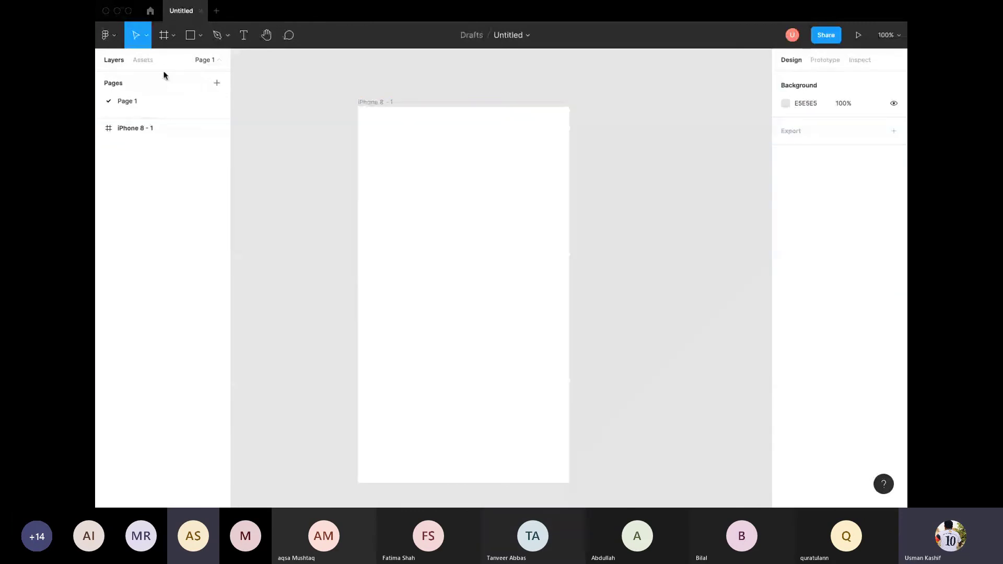
left_click(107, 35)
mouse_move(145, 99)
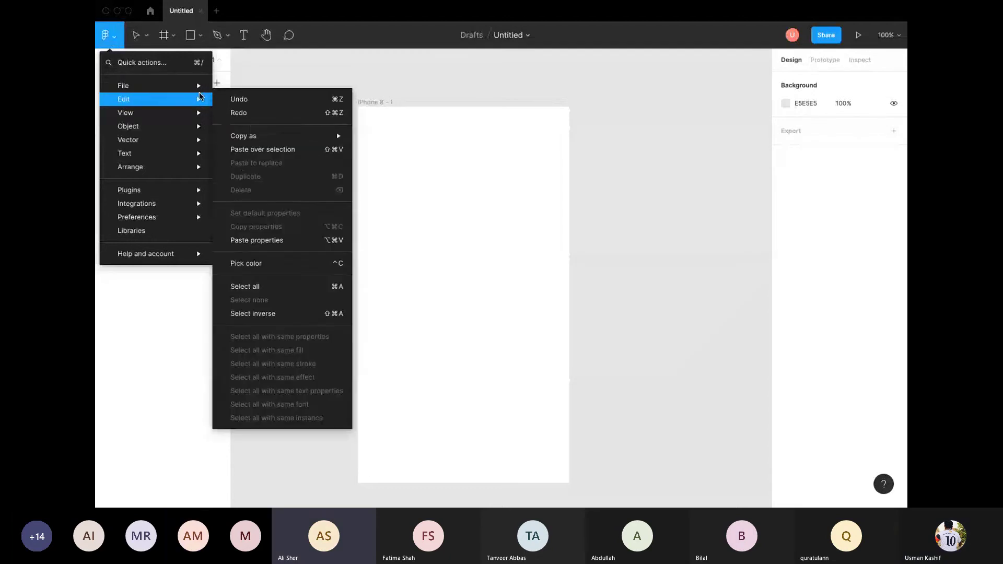
mouse_move(189, 92)
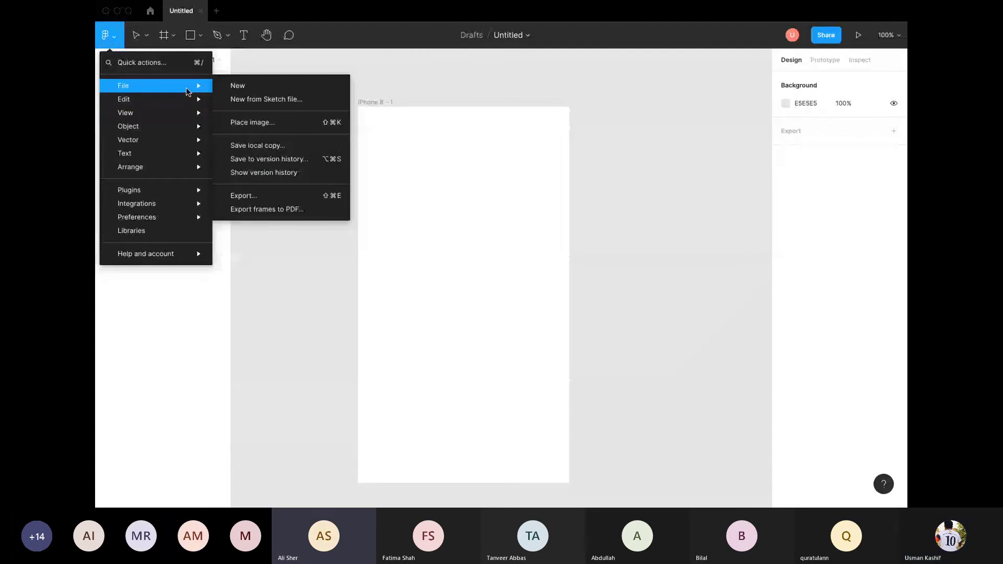
key("Escape")
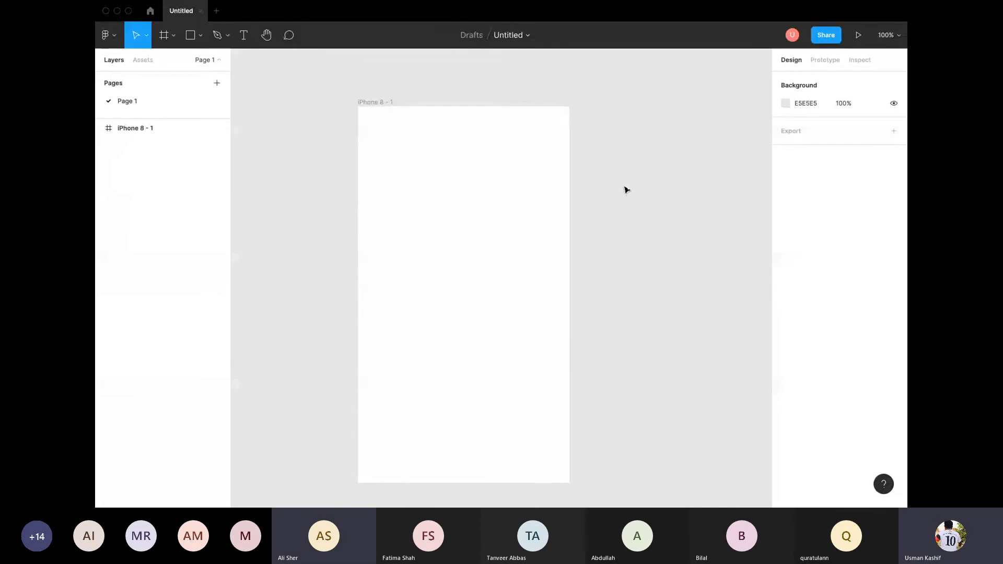
Step: Select the now-empty iPhone 8 - 1 frame
left_click(493, 171)
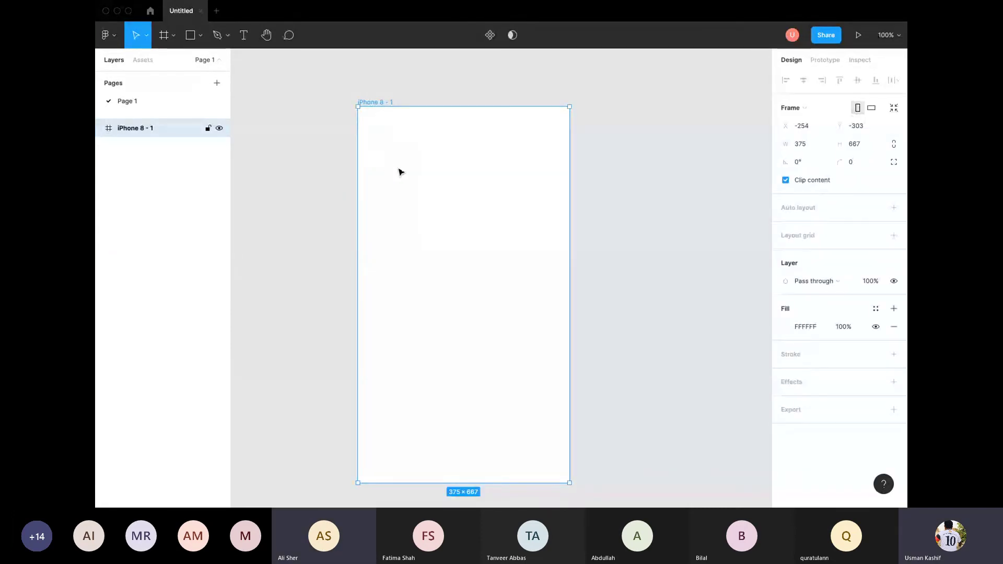
left_click(749, 282)
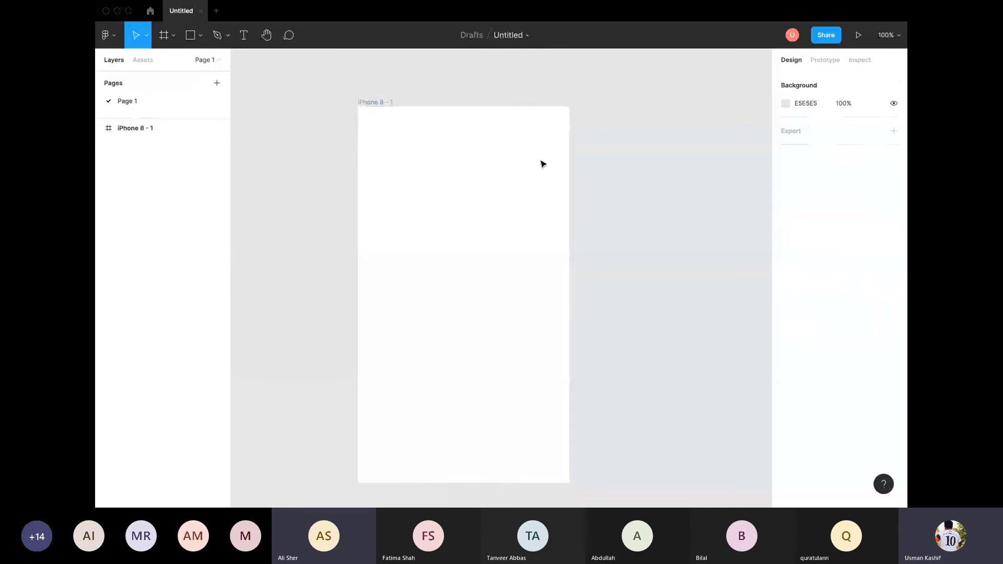
left_click(374, 102)
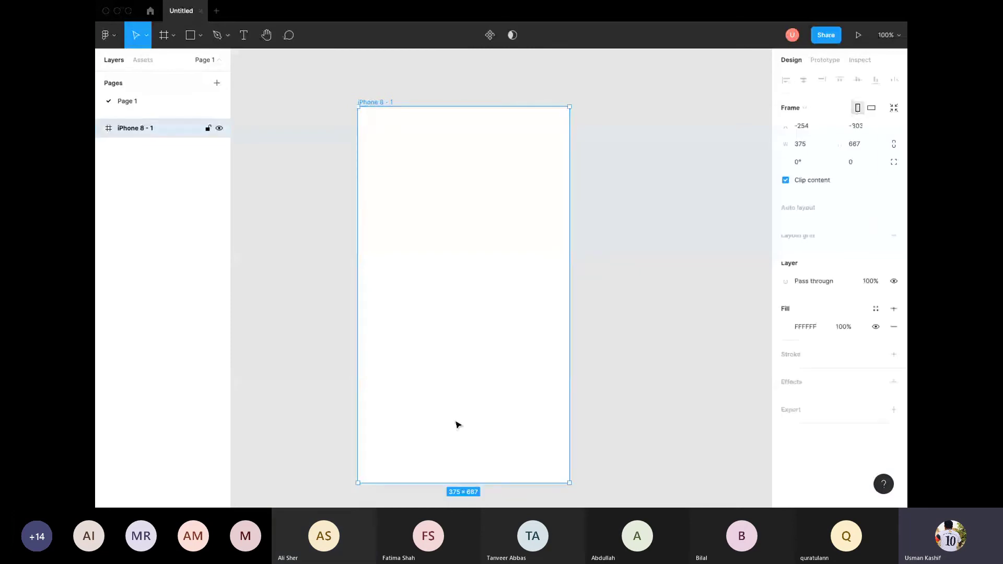
Step: Give the iPhone 8 - 1 frame a dark red 533232 fill
left_click(787, 327)
left_click(714, 310)
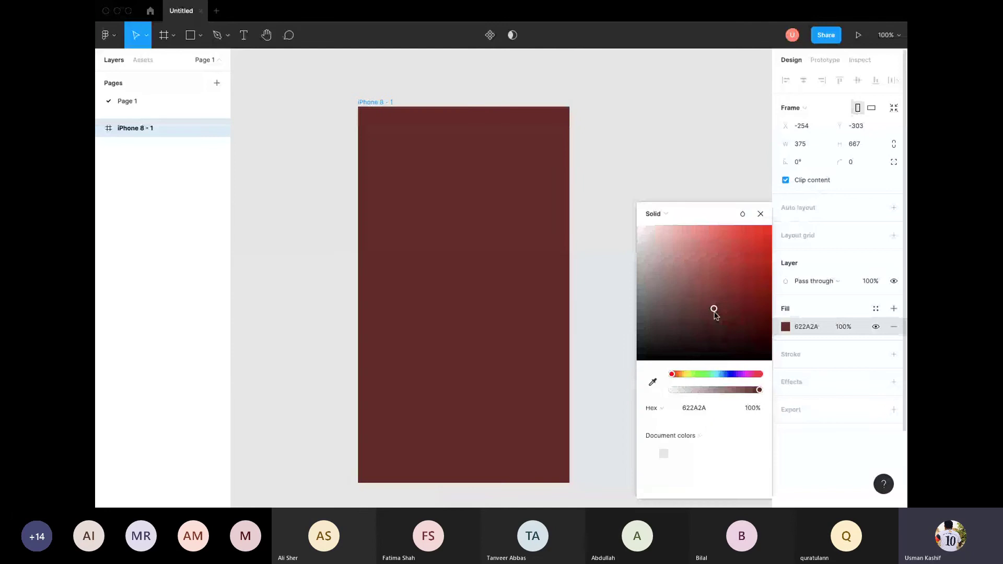
left_click_drag(714, 310, 690, 318)
left_click(582, 251)
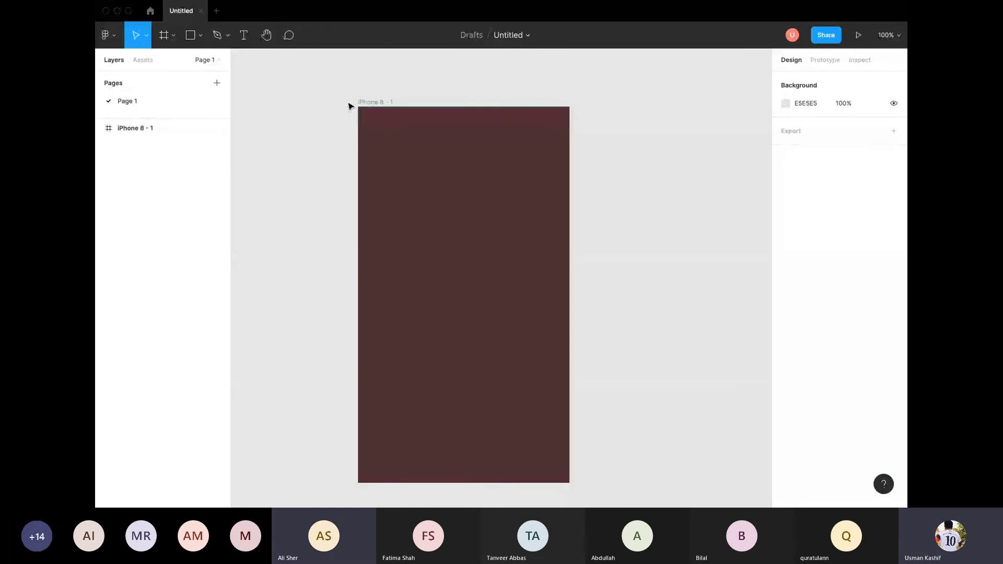
Step: Duplicate the frame with Ctrl+D, move the copy right, then delete it and reselect the original
left_click_drag(336, 90, 440, 187)
scroll(459, 222, "right", 3)
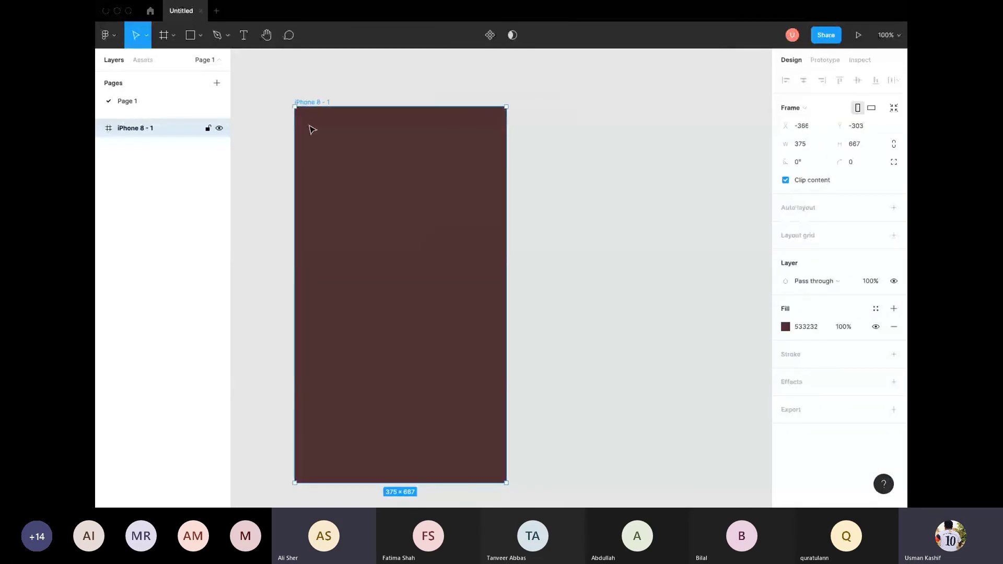
key("ctrl+d")
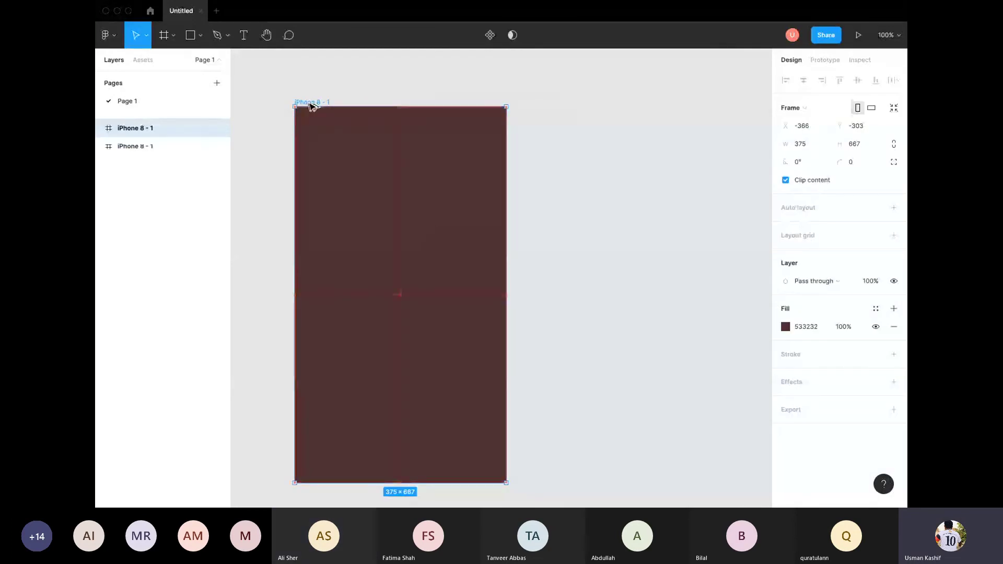
left_click_drag(314, 103, 542, 105)
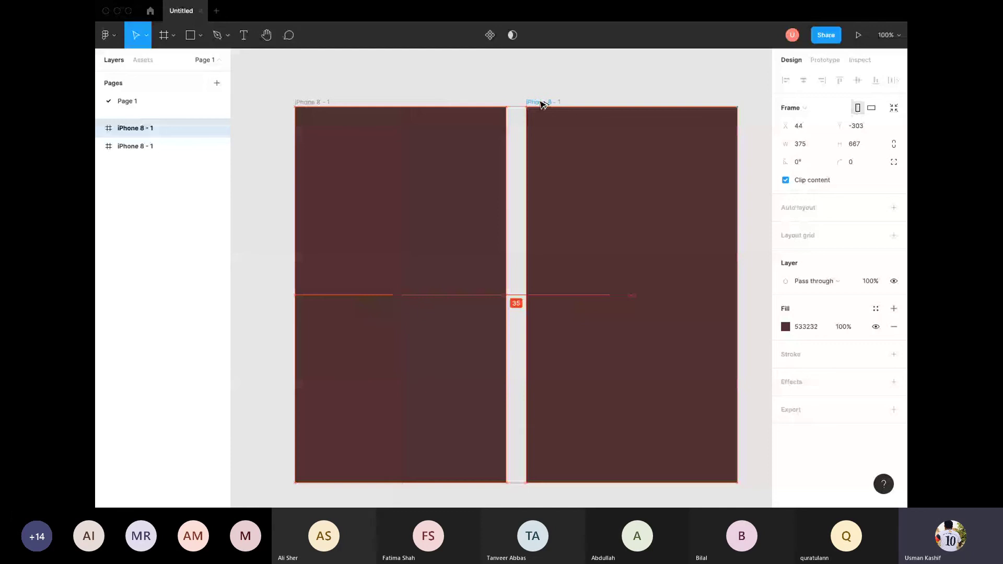
left_click_drag(542, 104, 535, 101)
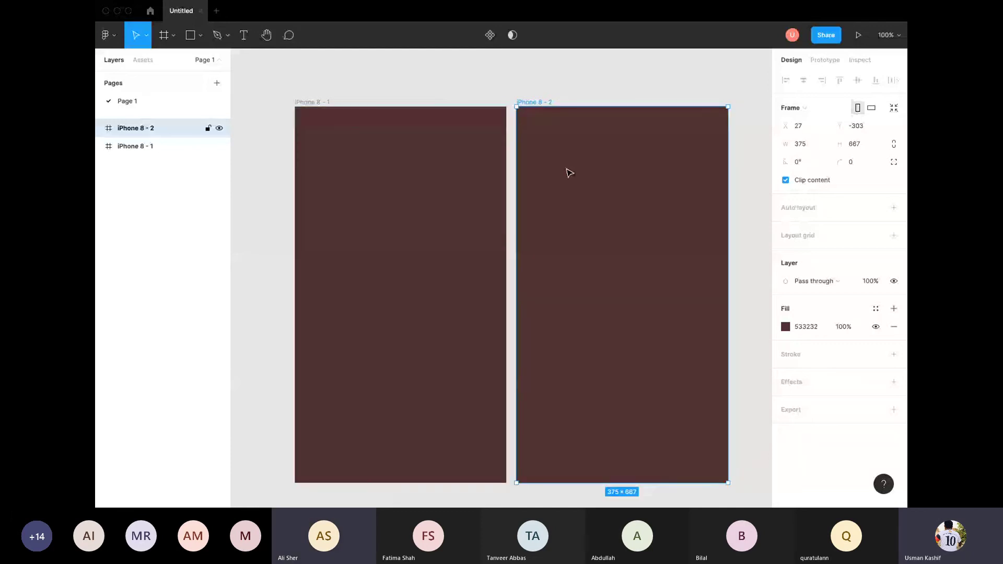
key("Delete")
left_click(472, 226)
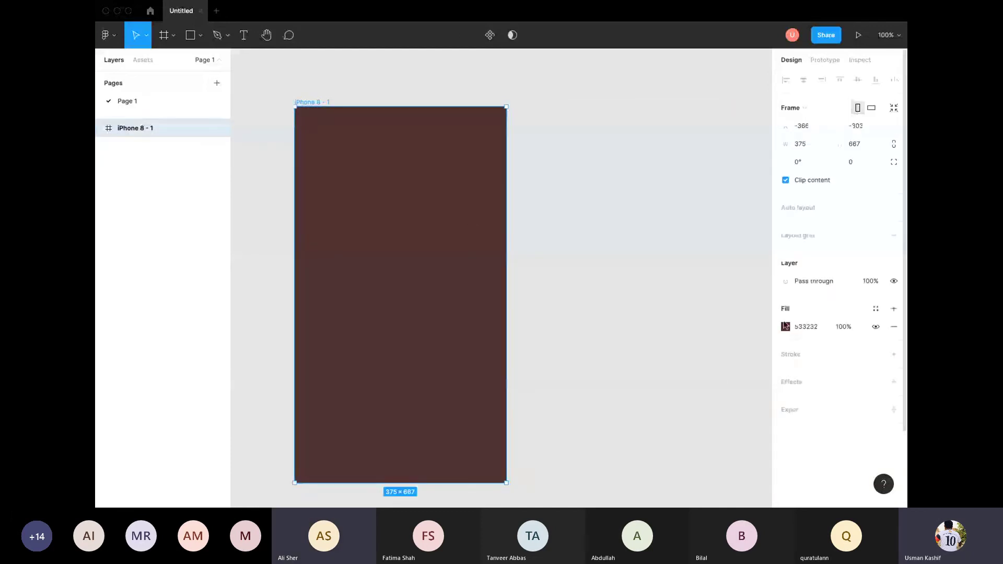
Step: Set the iPhone 8 - 1 frame's fill back to white FFFFFF
left_click(785, 327)
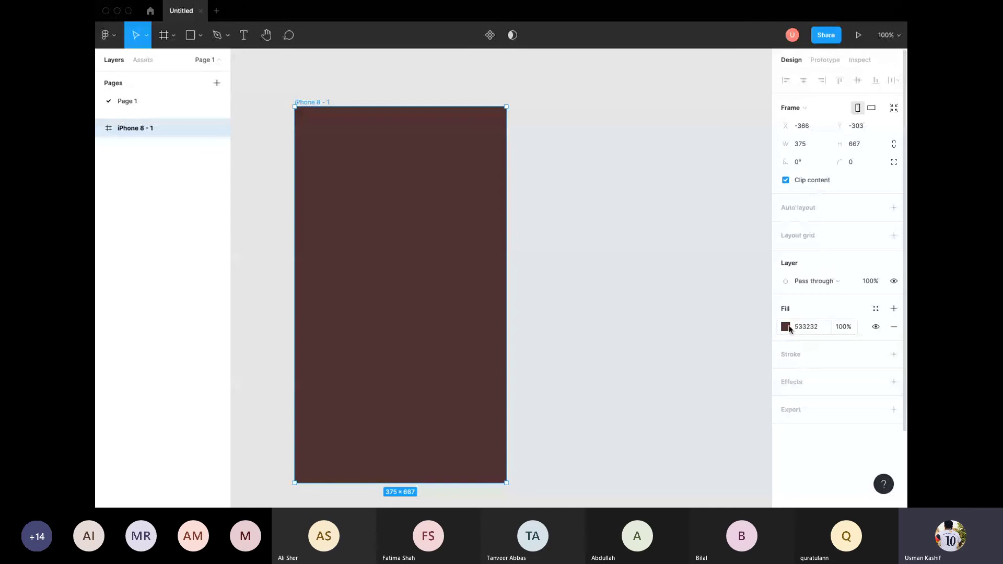
left_click(593, 168)
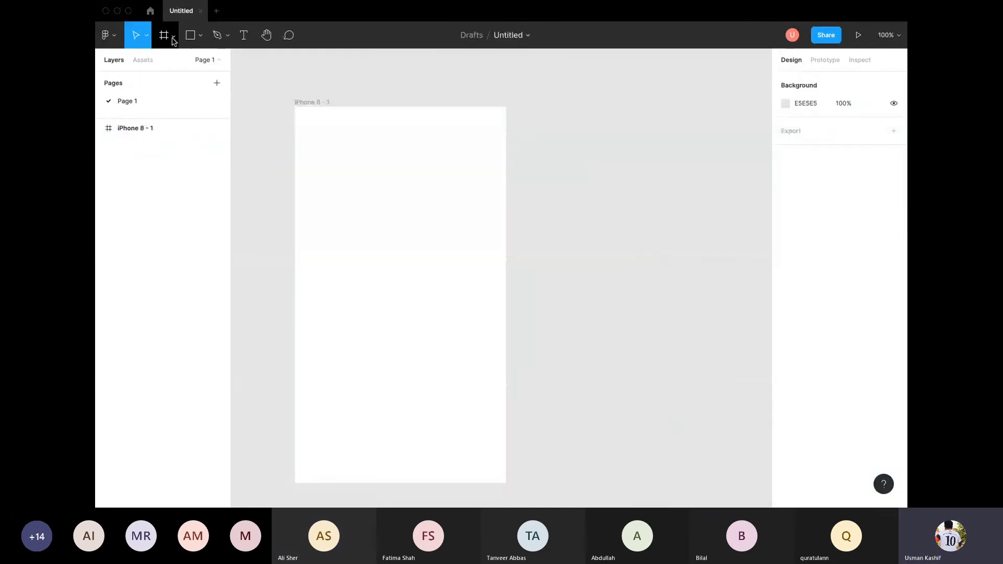
left_click(173, 35)
left_click(213, 35)
Step: Choose Place image… from the shape tools and pick the laptop photo in Downloads
left_click(202, 36)
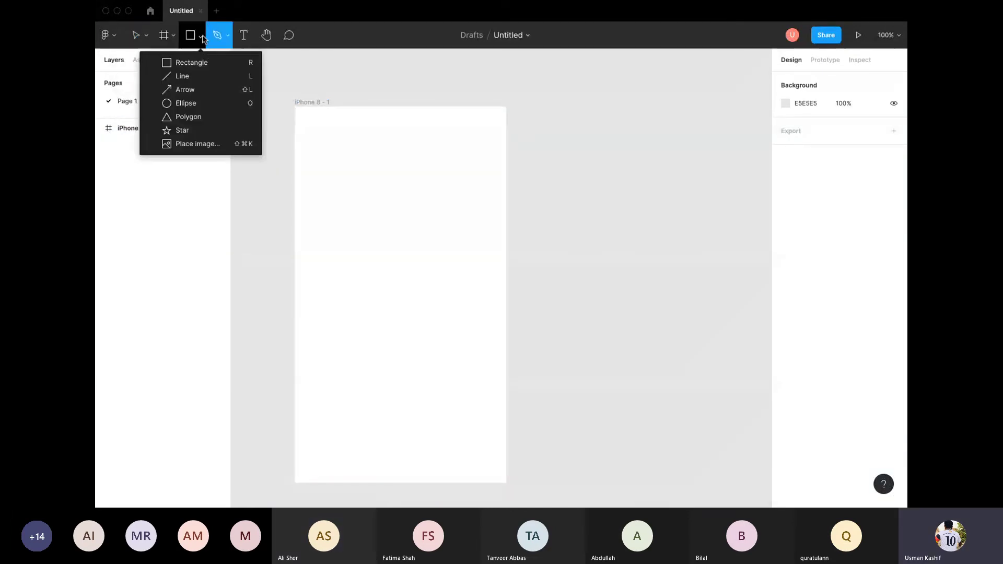
left_click(200, 144)
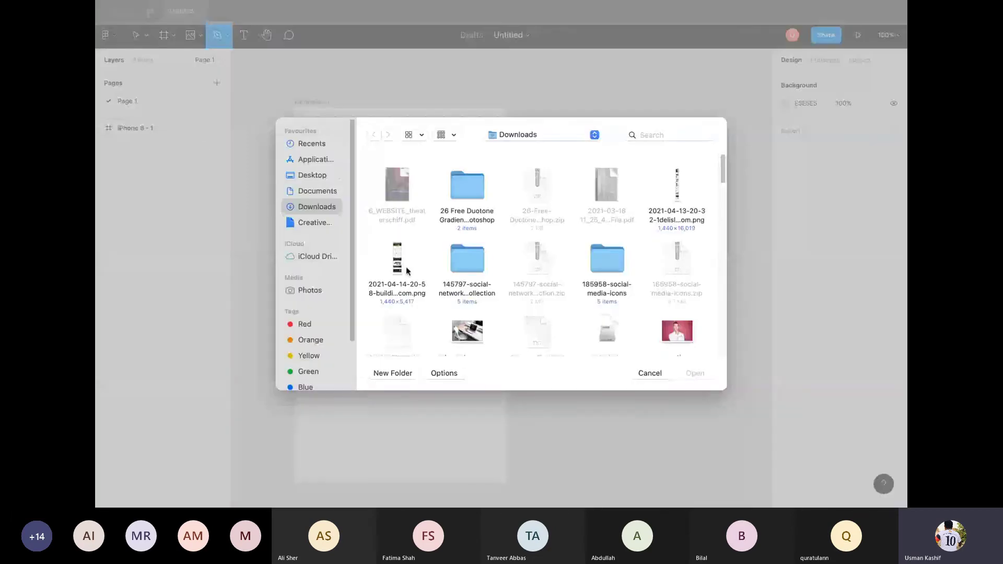
left_click(475, 335)
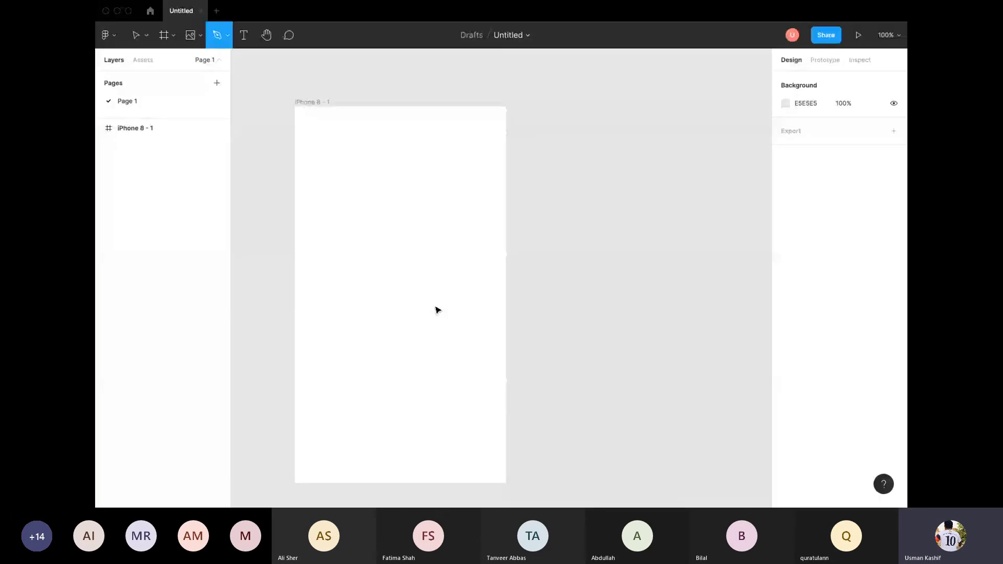
Step: Place the laptop desk photo in the iPhone 8 - 1 frame, centre it, and scale it to about 1335×892
left_click_drag(317, 146, 466, 293)
mouse_move(379, 238)
left_mouse_down()
mouse_move(375, 149)
mouse_move(385, 232)
left_mouse_up()
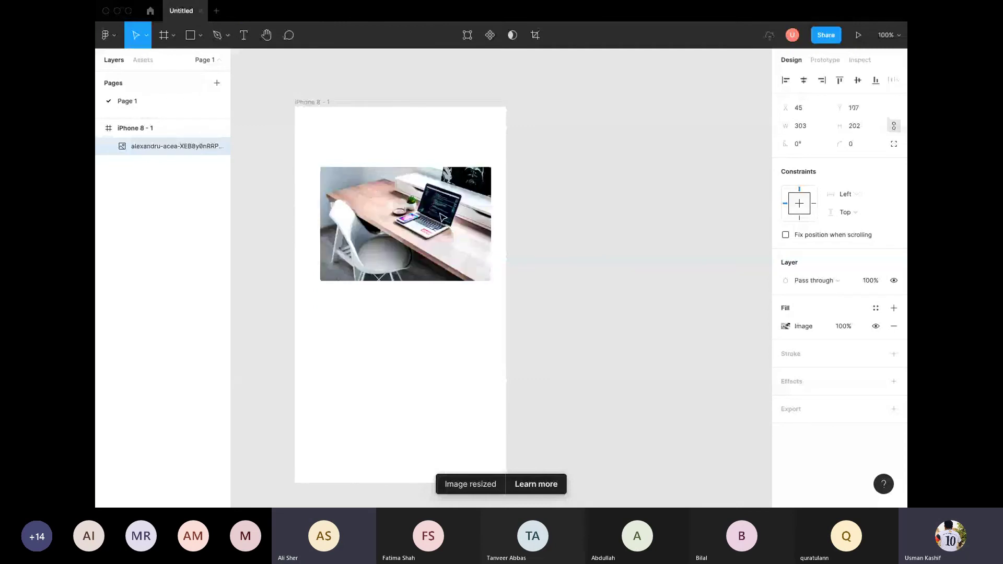
mouse_move(439, 261)
left_mouse_down()
mouse_move(443, 243)
mouse_move(451, 278)
mouse_move(431, 187)
mouse_move(330, 234)
mouse_move(350, 431)
mouse_move(370, 444)
mouse_move(426, 448)
mouse_move(440, 430)
mouse_move(422, 295)
mouse_move(476, 285)
mouse_move(432, 297)
mouse_move(442, 323)
mouse_move(443, 271)
left_mouse_up()
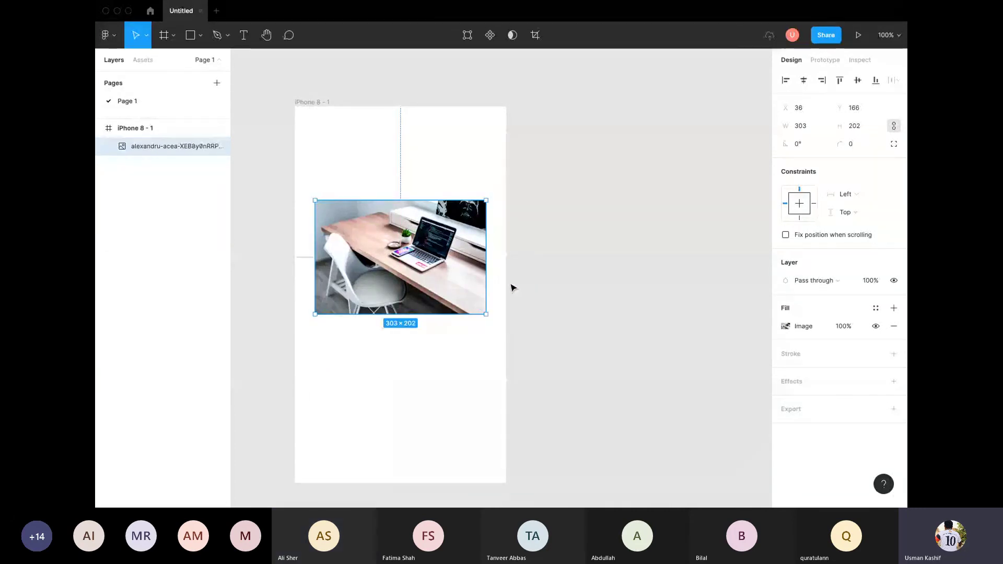
left_click_drag(487, 314, 644, 457)
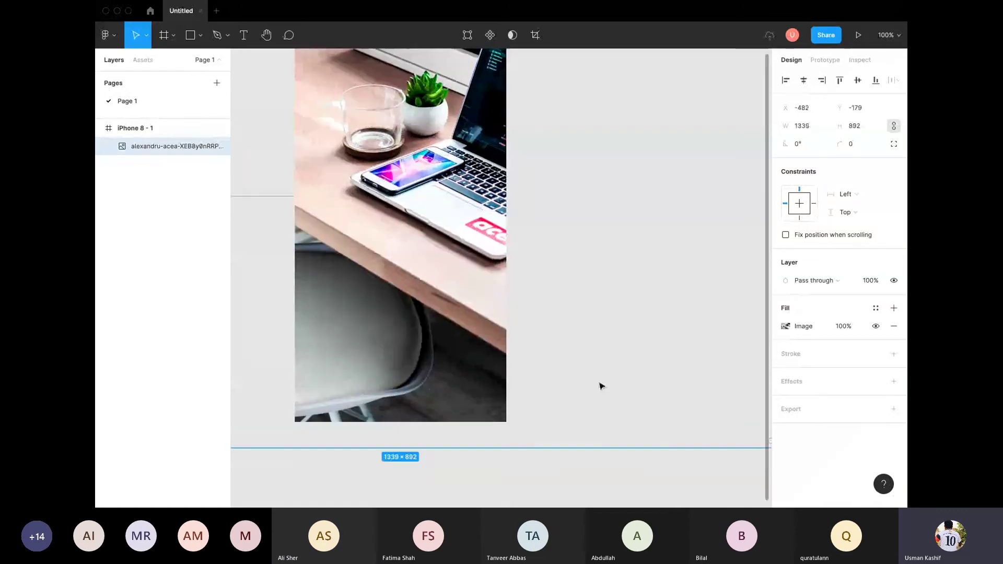
Step: Move the iPhone 8 - 1 frame right so its 1339×892 photo sits at X -537, Y -183
left_click(585, 324)
scroll(422, 251, "up", 5)
left_click(413, 259)
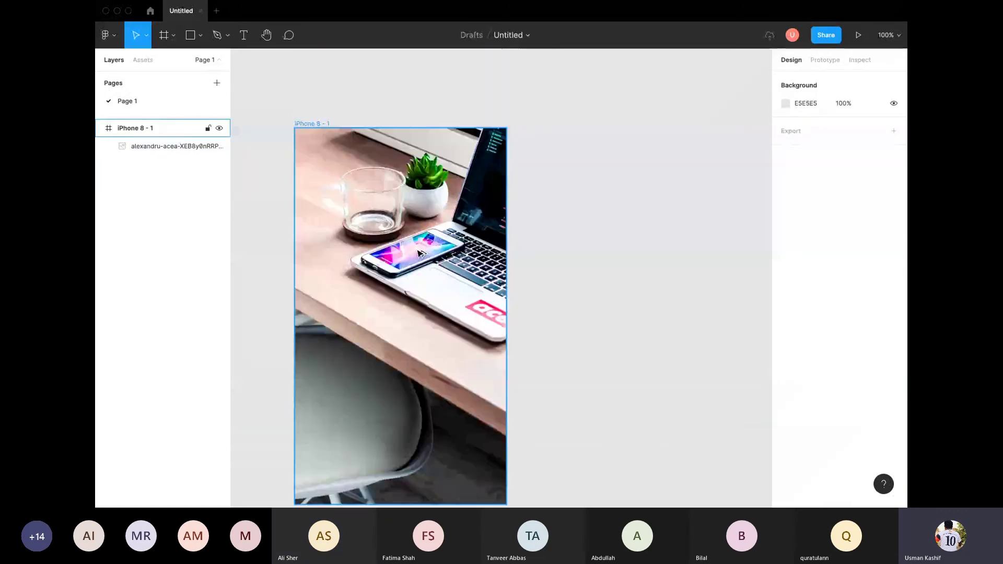
scroll(412, 258, "down", 1)
left_click(395, 266)
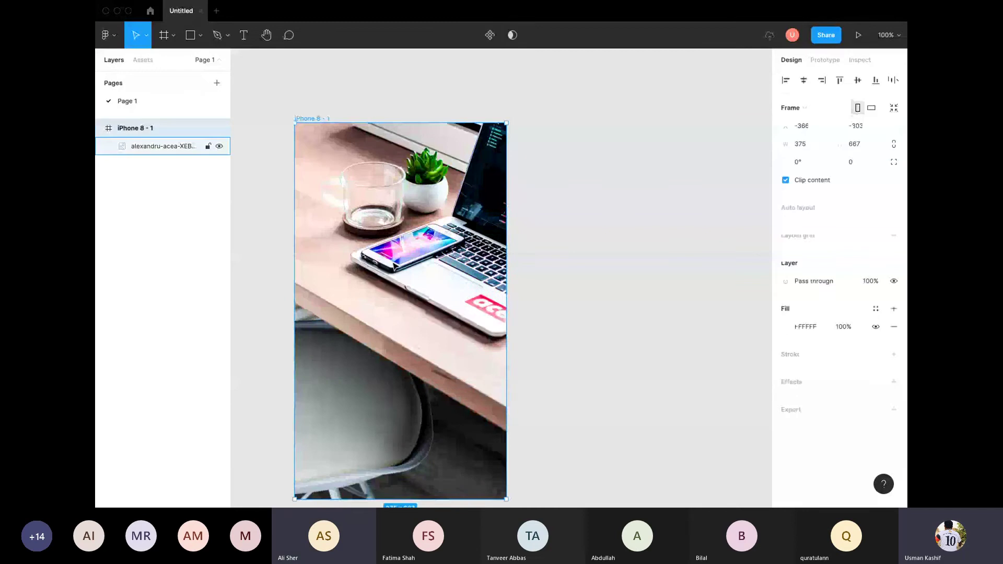
left_click(396, 266)
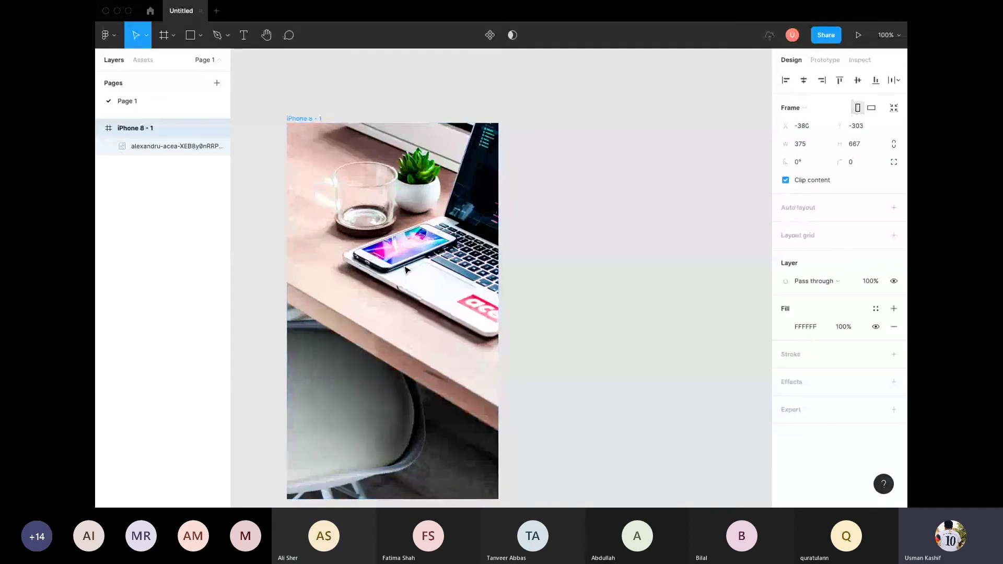
left_click_drag(405, 269, 468, 261)
double_click(468, 260)
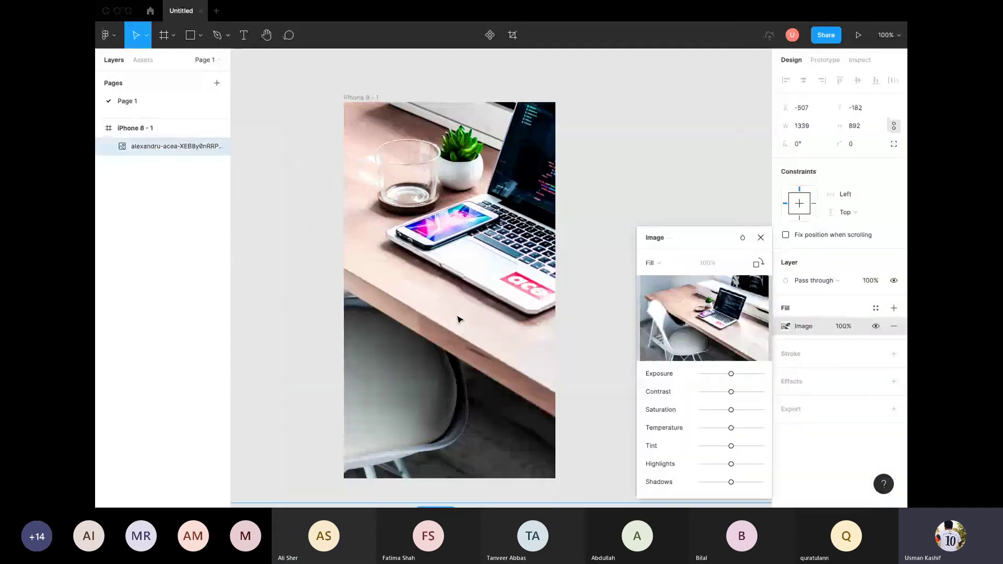
key("Escape")
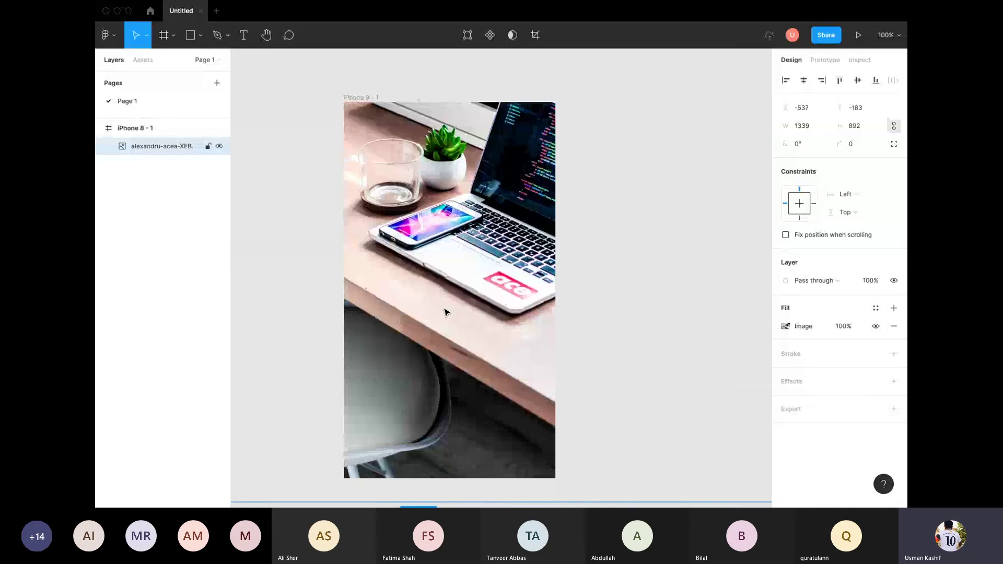
Step: Lock the photo layer, then unlock the iPhone 8 - 1 frame from its context menu
right_click(446, 312)
left_click(471, 432)
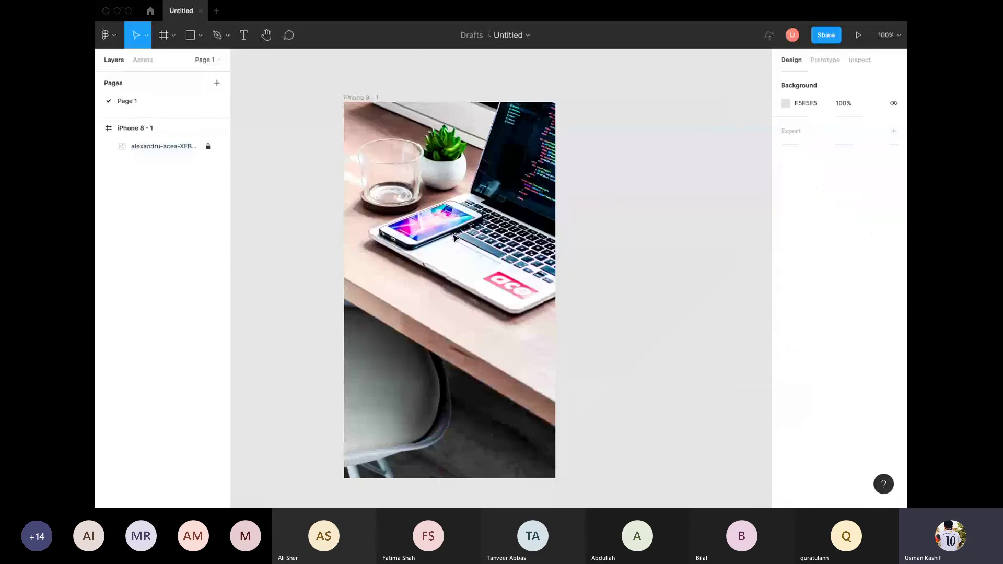
right_click(443, 187)
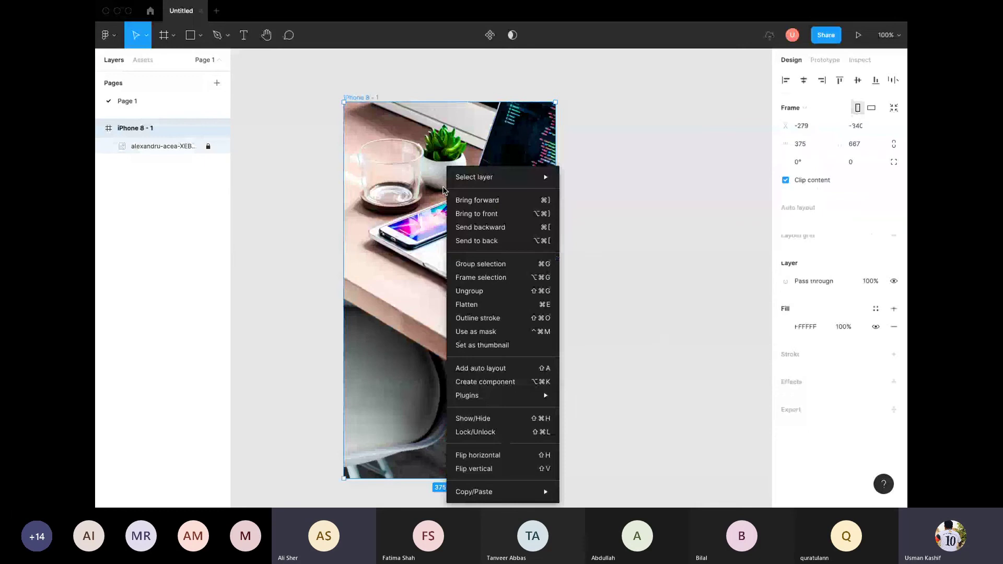
left_click(792, 337)
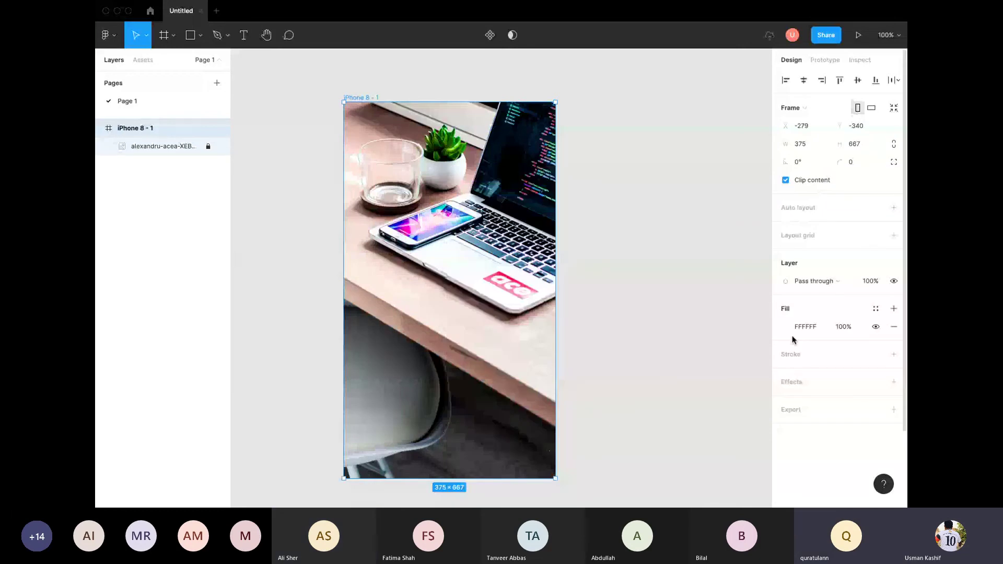
key("Escape")
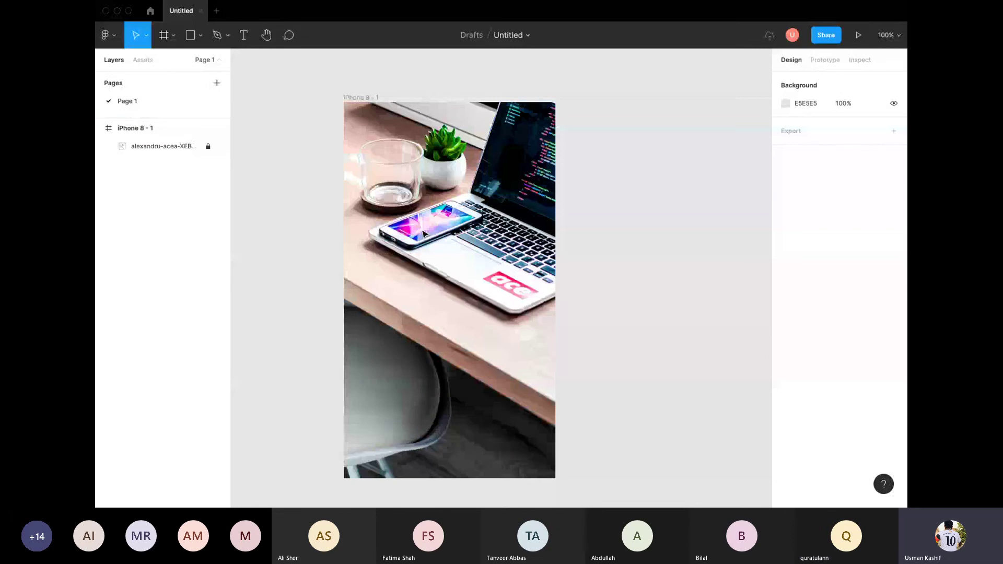
right_click(446, 315)
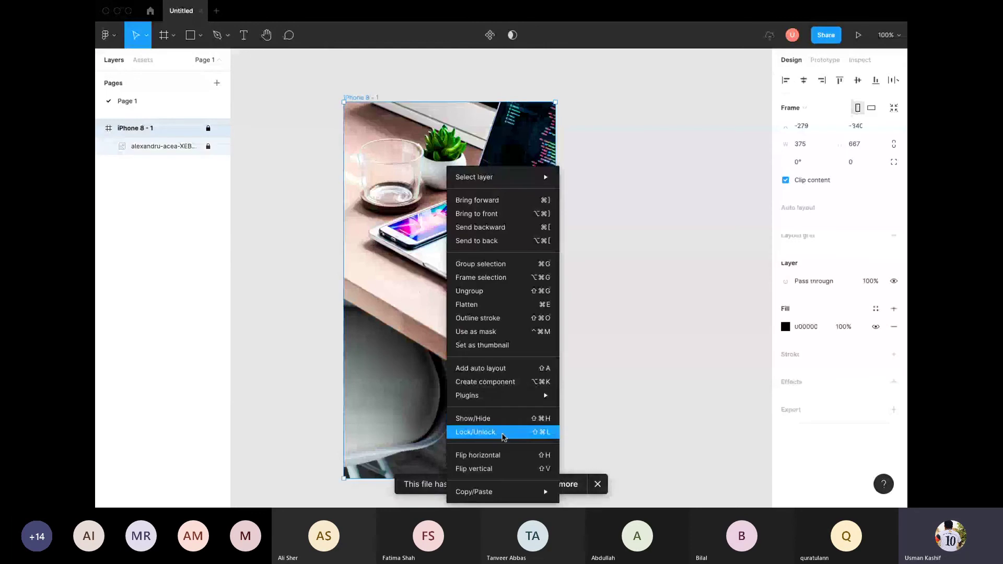
left_click(505, 437)
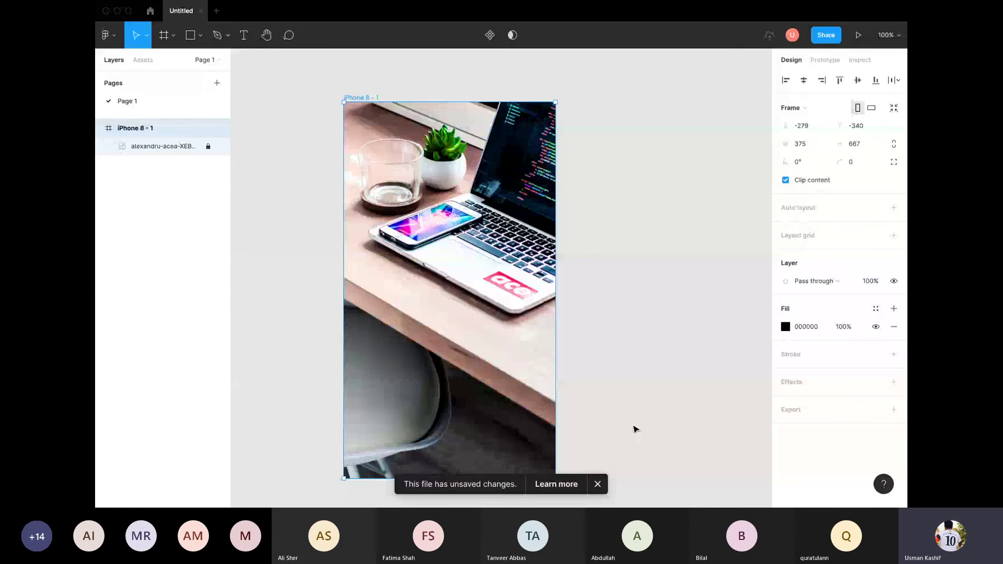
left_click(636, 430)
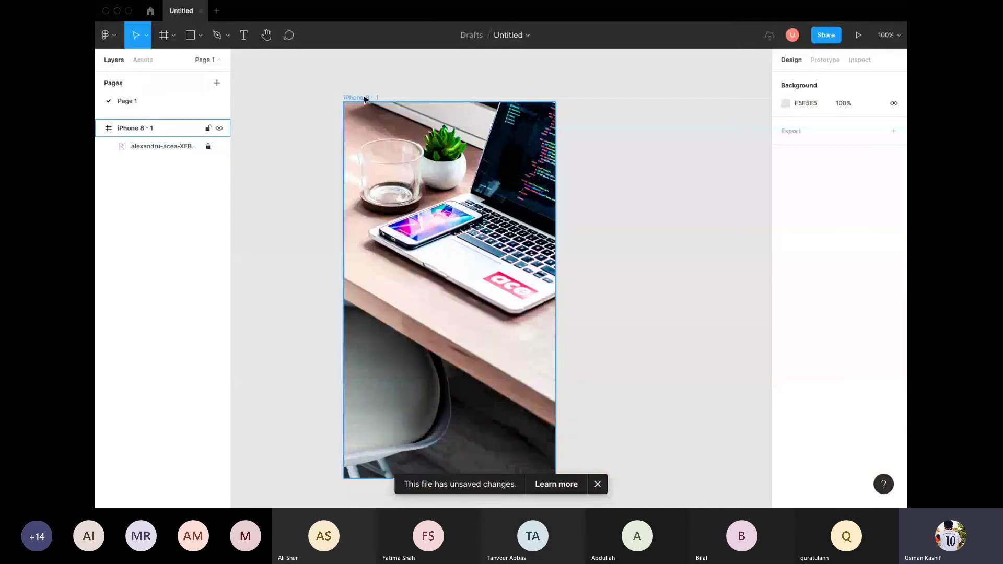
Step: Move the frame up and left, unlock the photo, and open its image fill settings
left_click(366, 100)
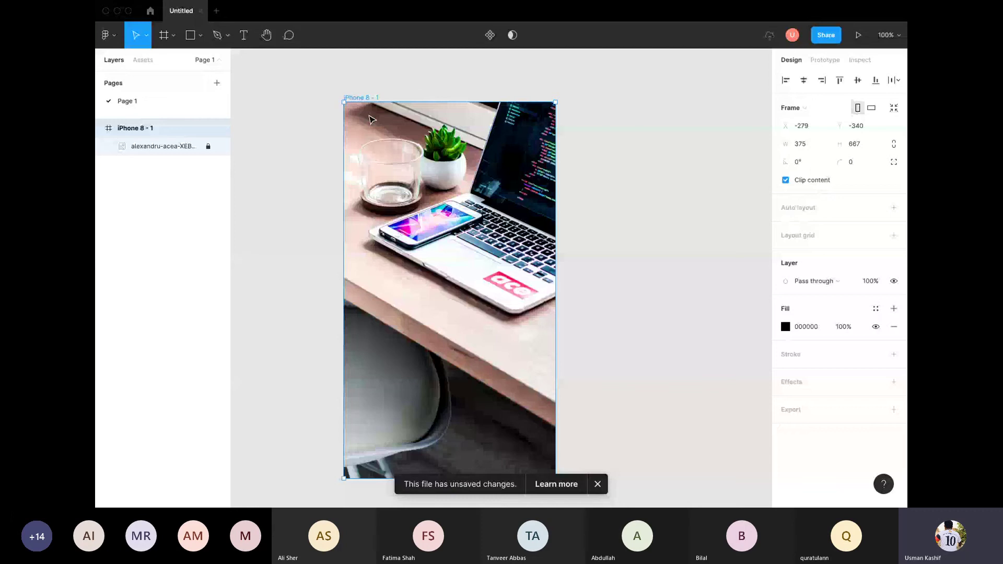
left_click_drag(370, 120, 374, 95)
right_click(374, 94)
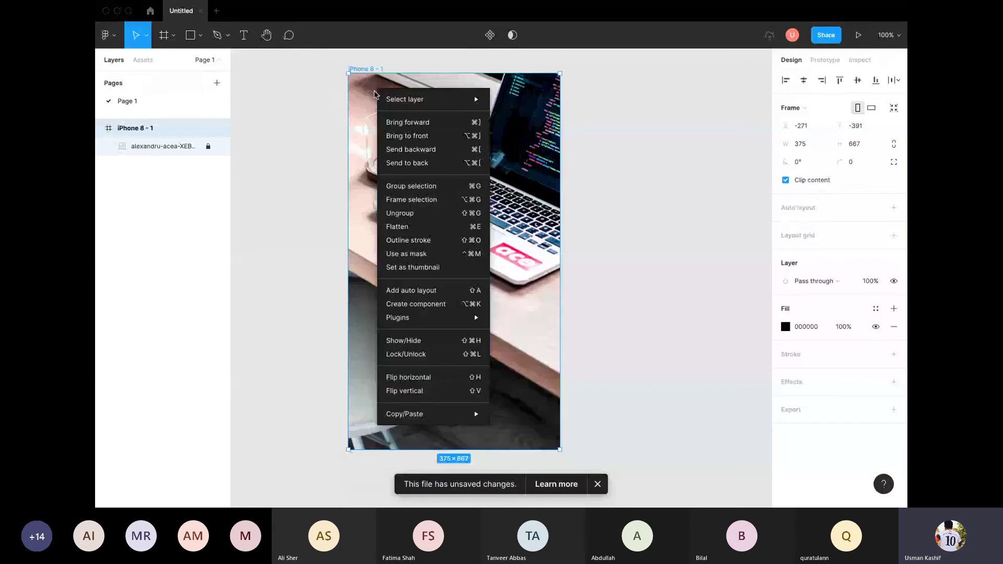
right_click(407, 167)
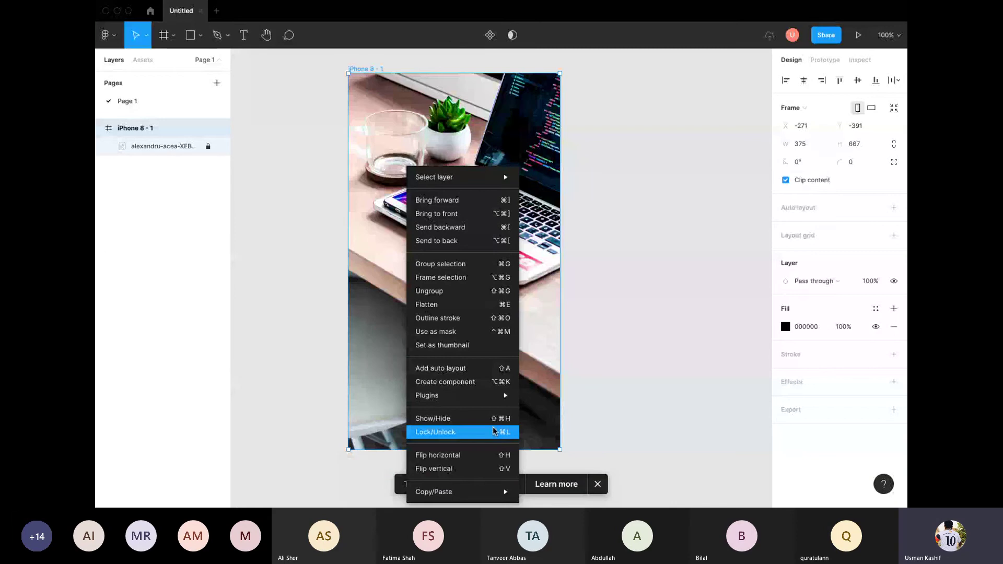
left_click(493, 429)
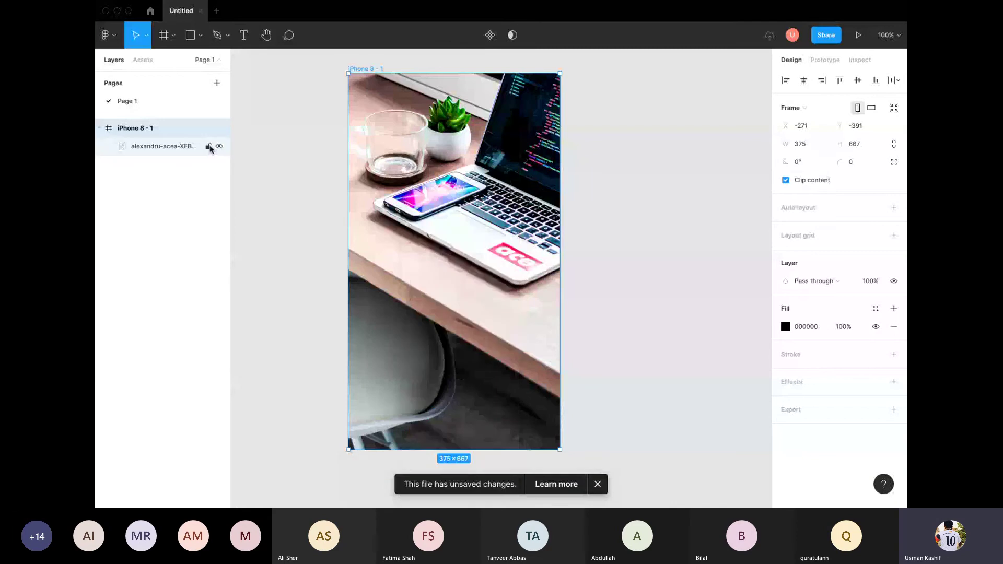
left_click(209, 146)
left_click_drag(416, 217, 390, 194)
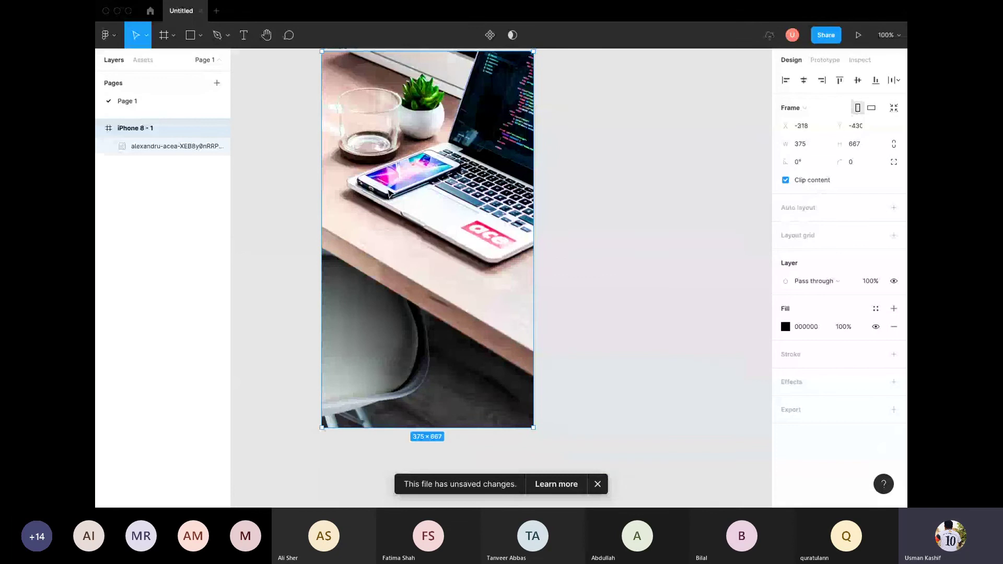
double_click(418, 201)
Step: Remove the photo's image fill and set the iPhone 8 - 1 frame's fill to white
key("Escape")
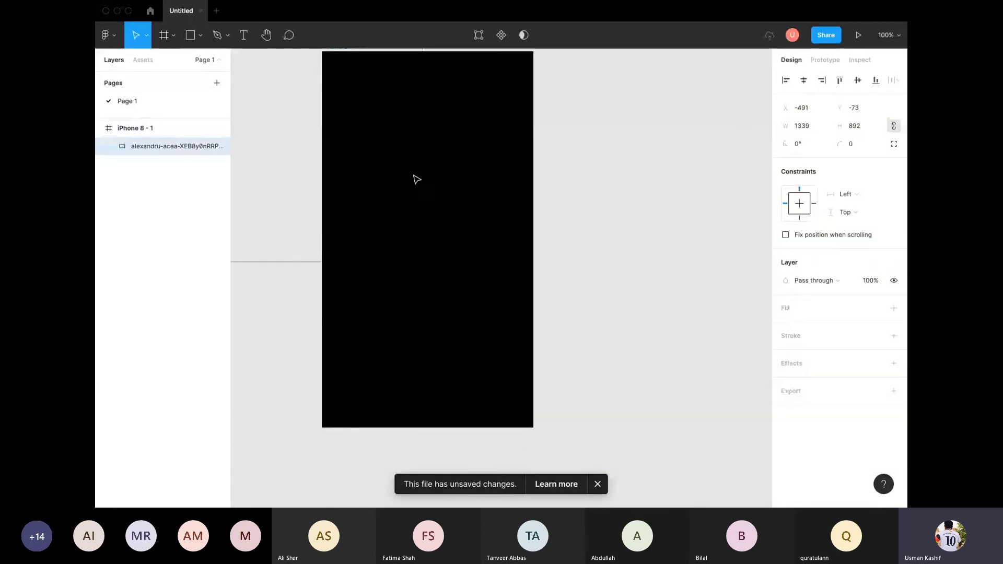
scroll(449, 199, "left", 2)
key("Escape")
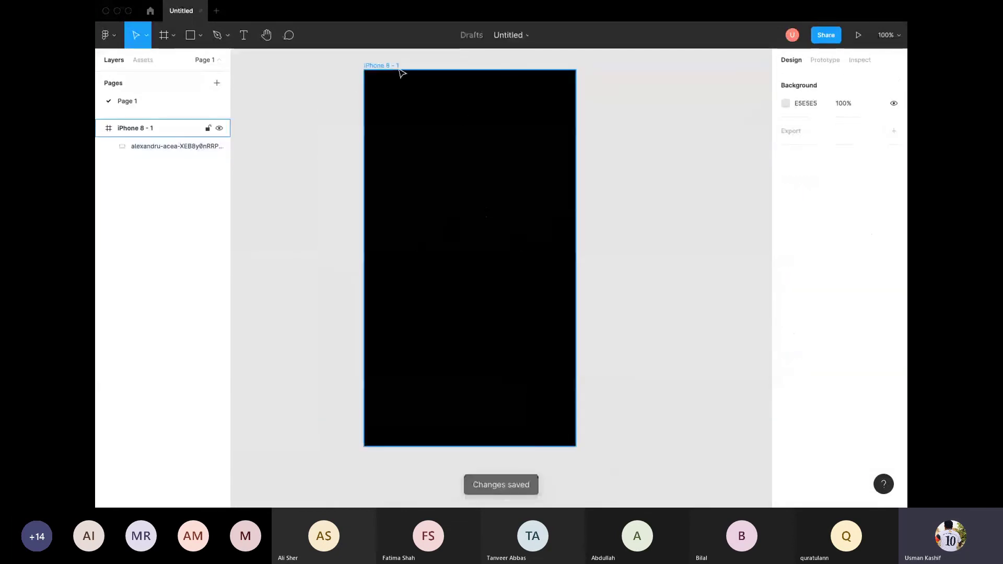
left_click(401, 69)
left_click(785, 327)
left_click(640, 208)
key("Escape")
key("Escape")
Step: Place the desk photo from Downloads into the frame at 283×189
left_click(210, 42)
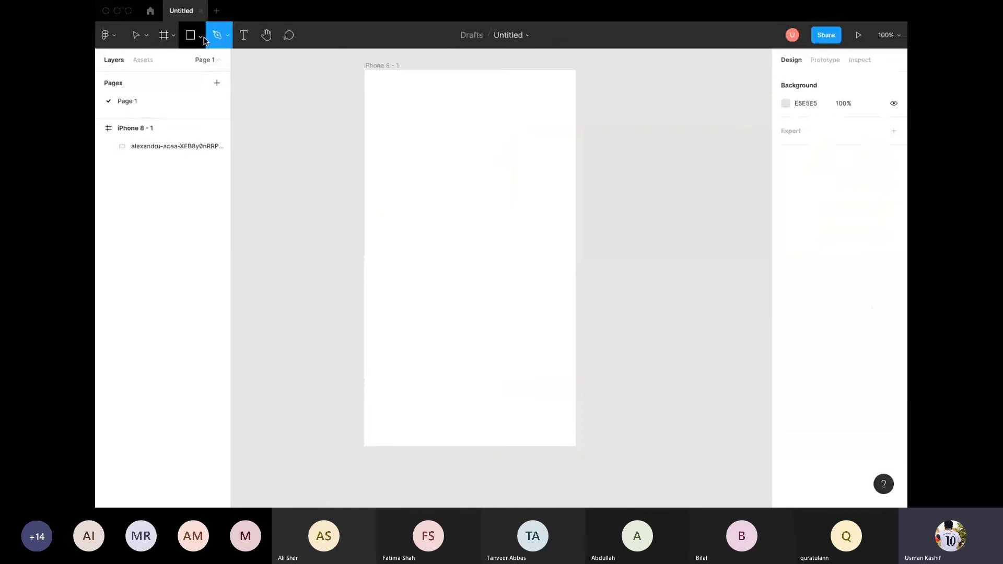
left_click(201, 35)
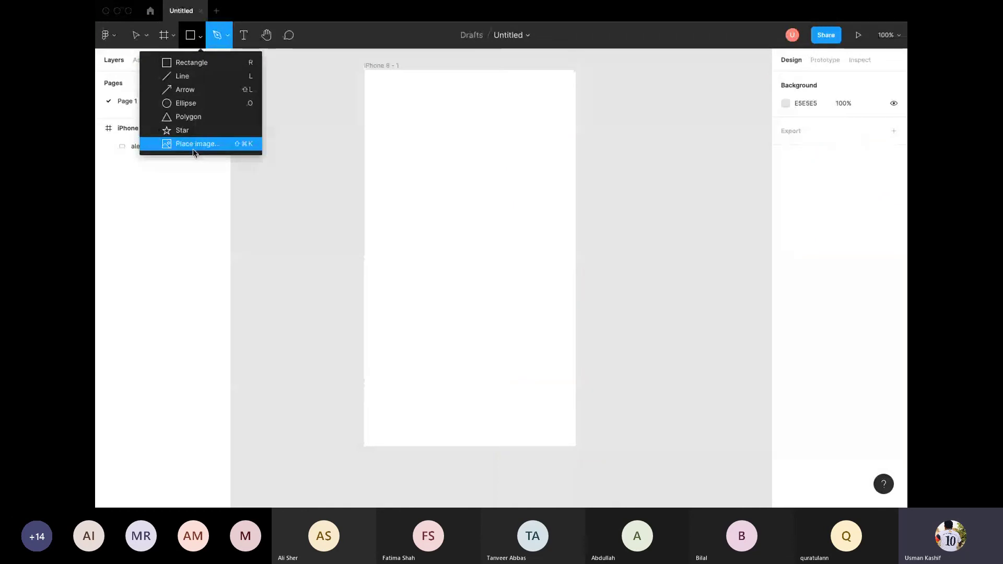
left_click(193, 147)
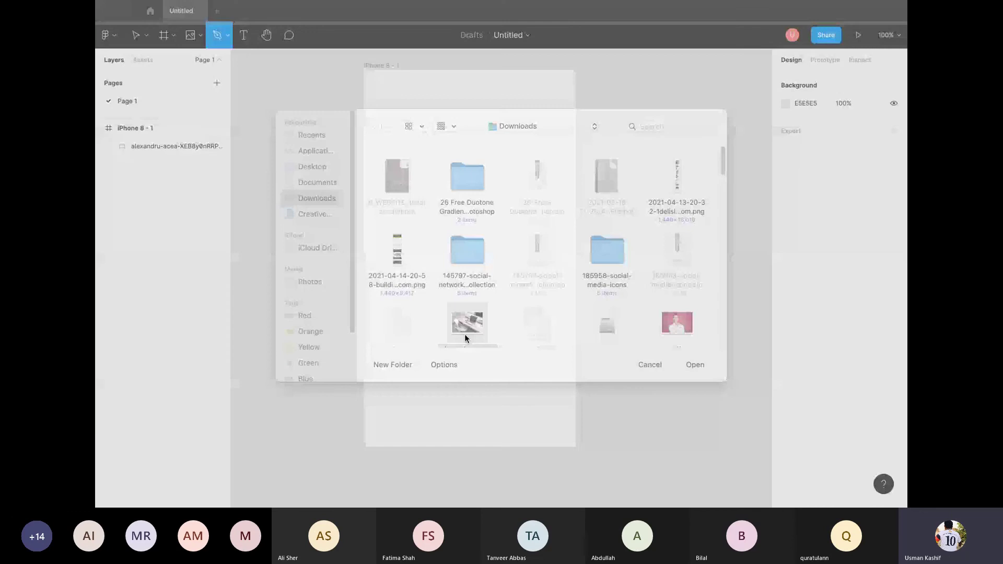
double_click(466, 337)
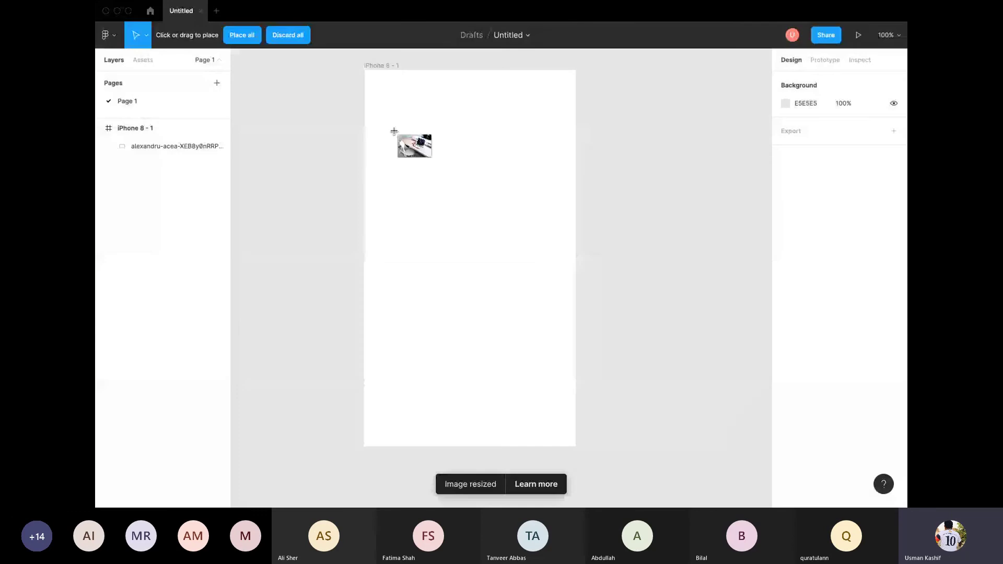
left_click_drag(394, 131, 556, 238)
Step: Reposition the placed photo inside the frame, then marquee-select it and delete it
left_click(501, 305)
mouse_move(490, 194)
left_mouse_down()
mouse_move(491, 233)
mouse_move(491, 176)
left_mouse_up()
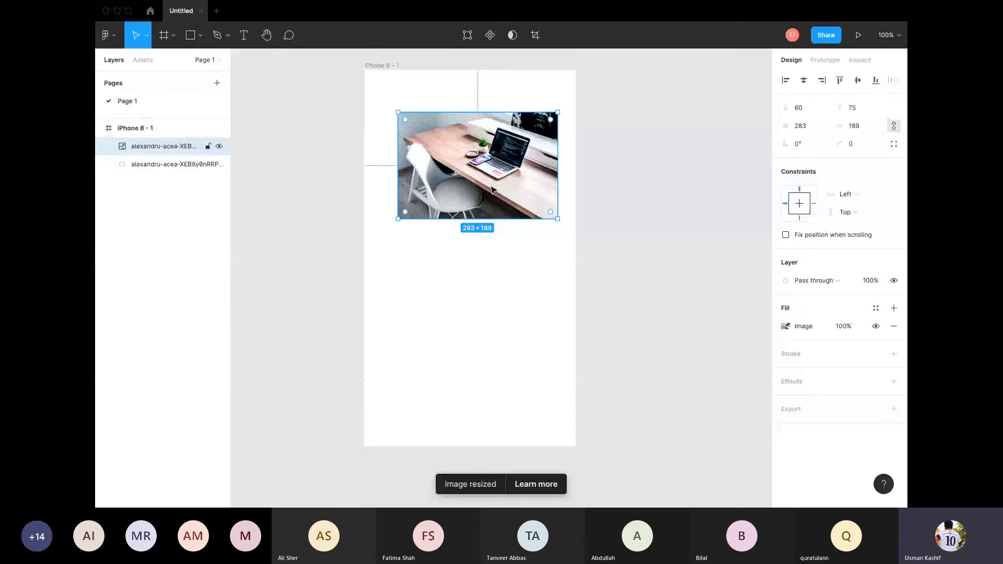
left_click(445, 284)
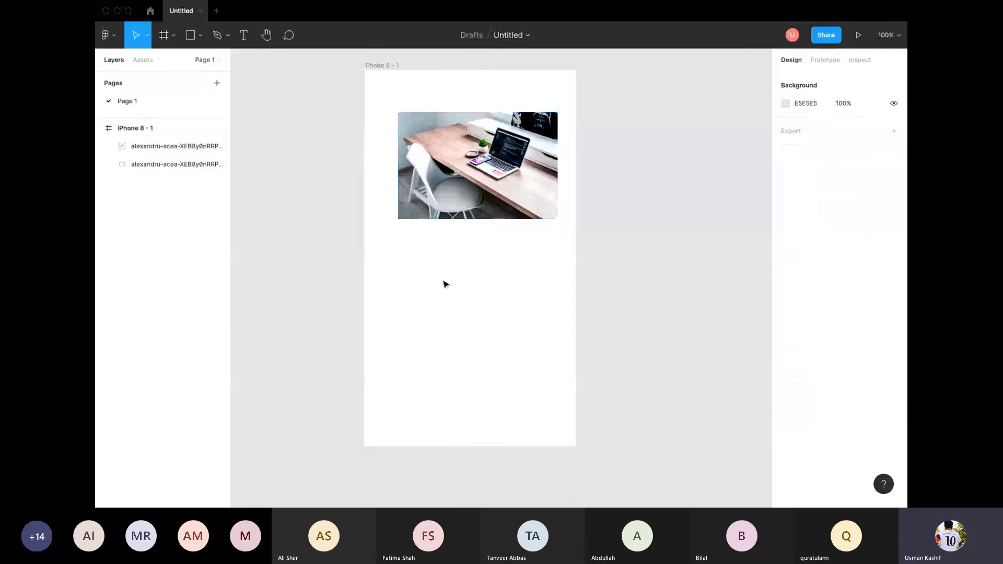
left_click_drag(505, 254, 469, 217)
key("Delete")
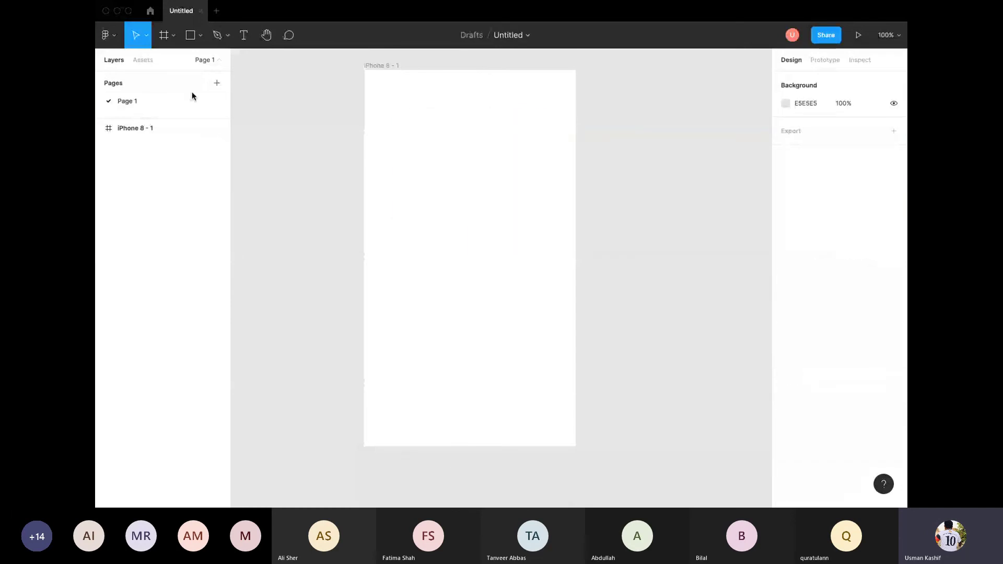
Step: Show the Layers list, then go back to the Recently viewed home file browser
left_click(152, 61)
left_click(114, 60)
left_click(150, 11)
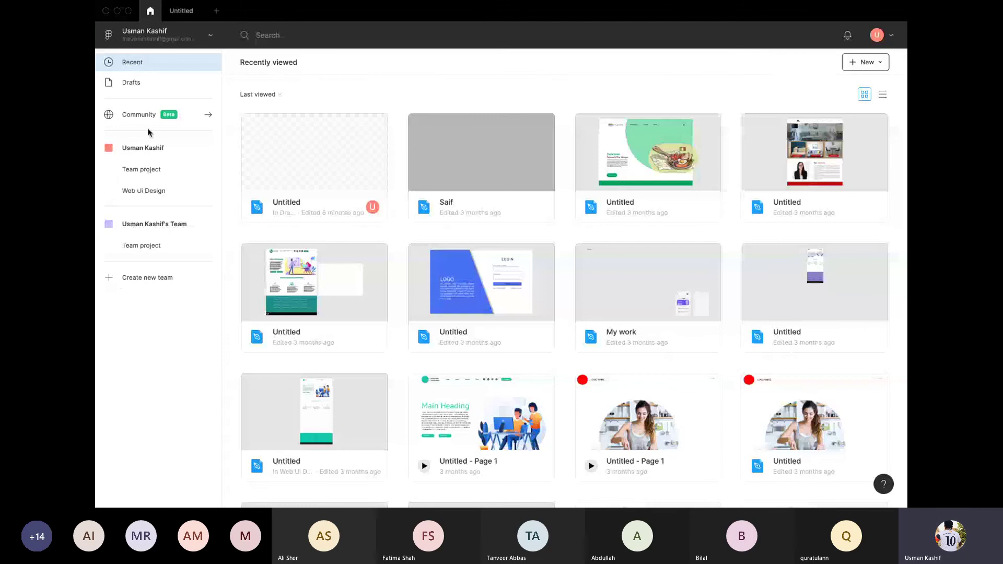
Step: Open Figma Community and scroll down past the Pride posters to new plugins, top plugins and trending files
left_click(205, 119)
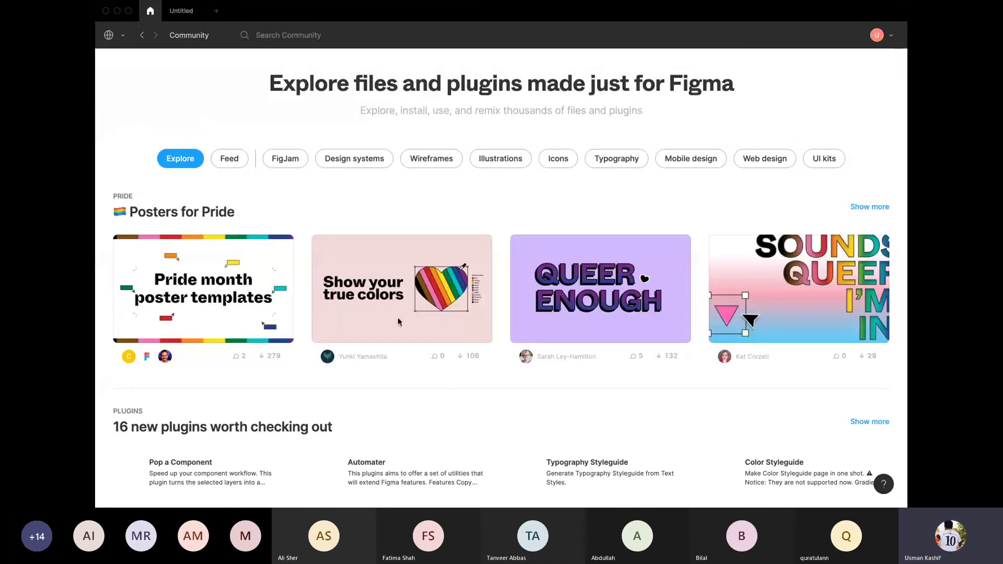
scroll(376, 321, "down", 7)
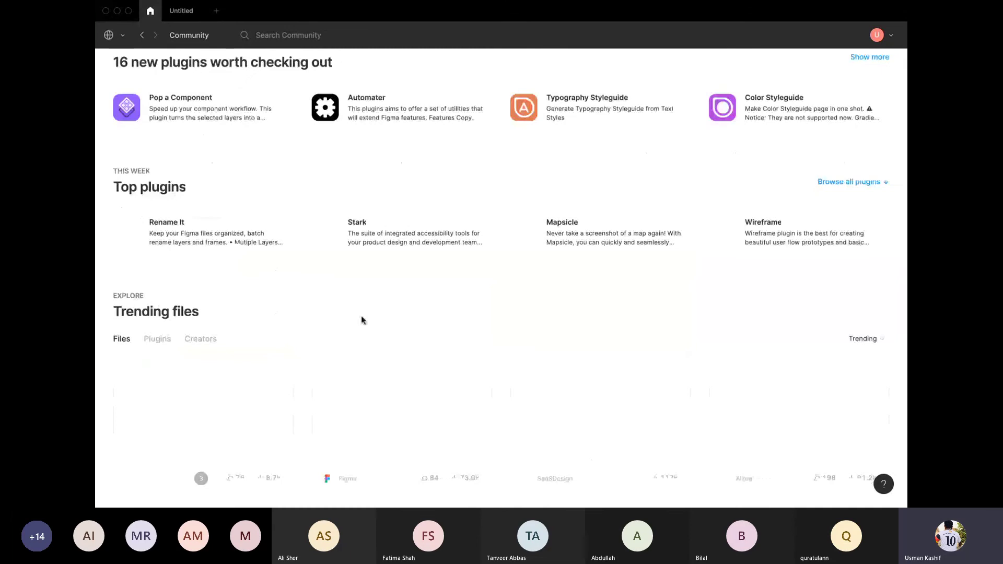
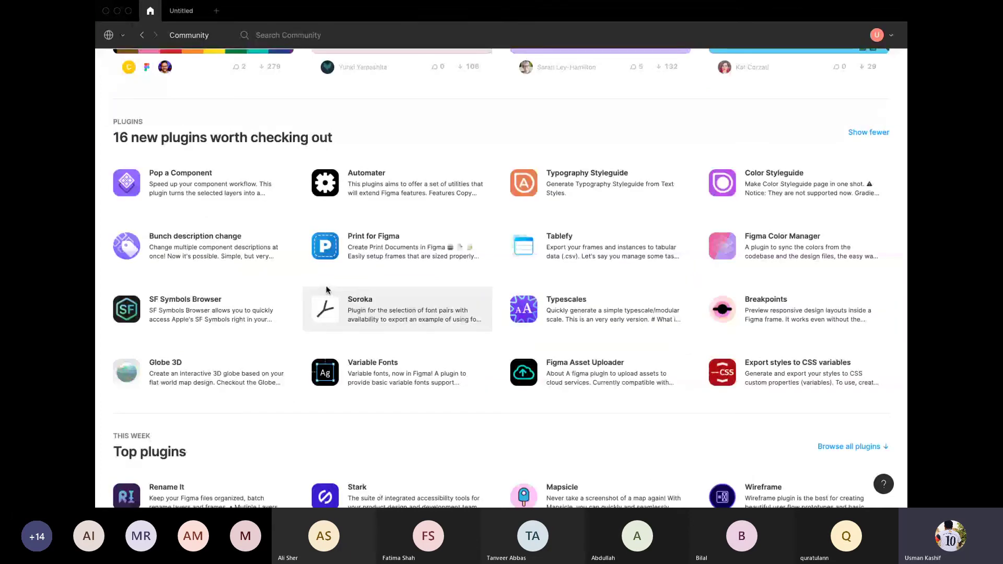
Step: Go back from Community and open the Untitled design file in Team project
left_click(141, 36)
left_click(141, 35)
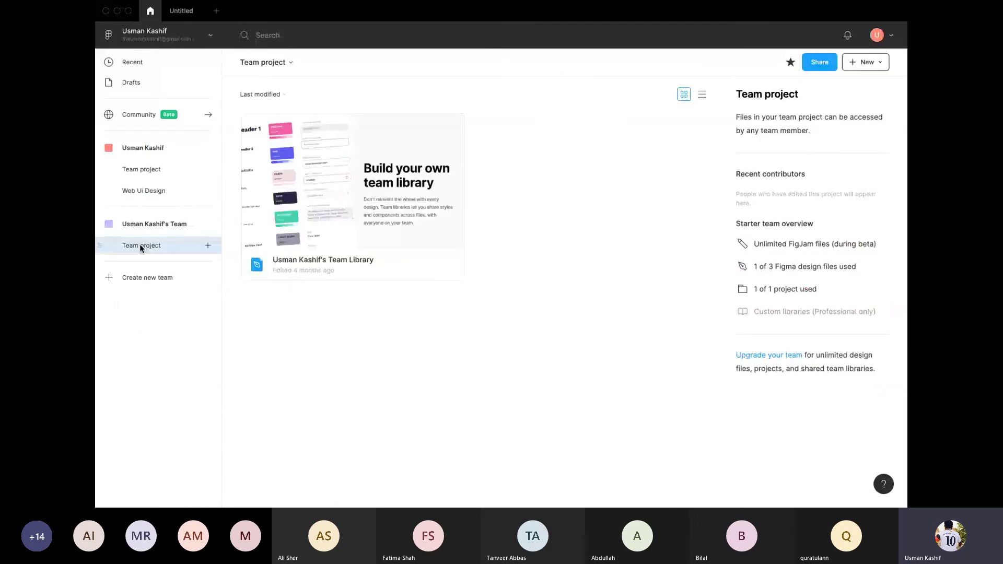
left_click(141, 169)
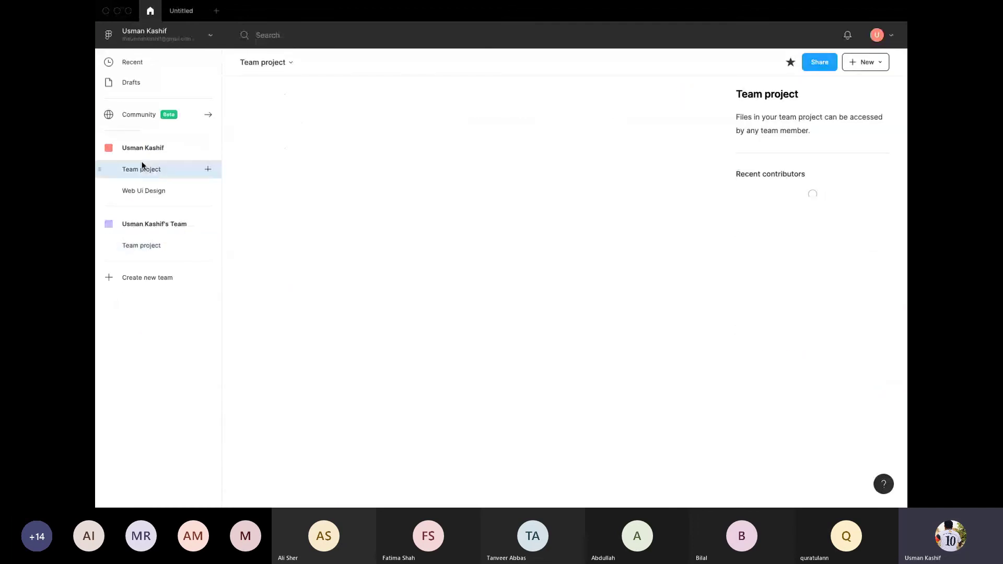
double_click(343, 192)
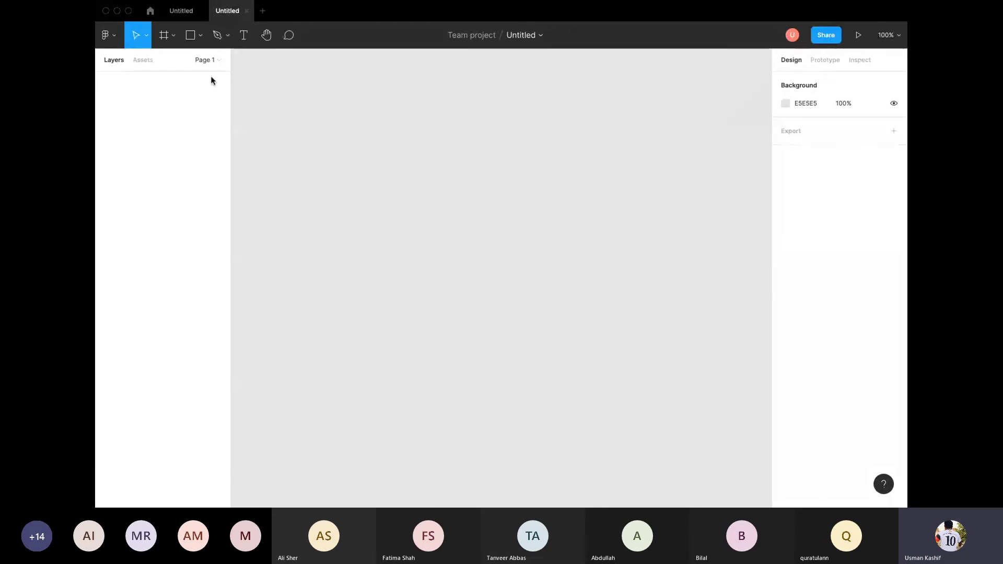
Step: Add Page 2 to the Untitled file from the Pages list, then return to Page 1
left_click(139, 59)
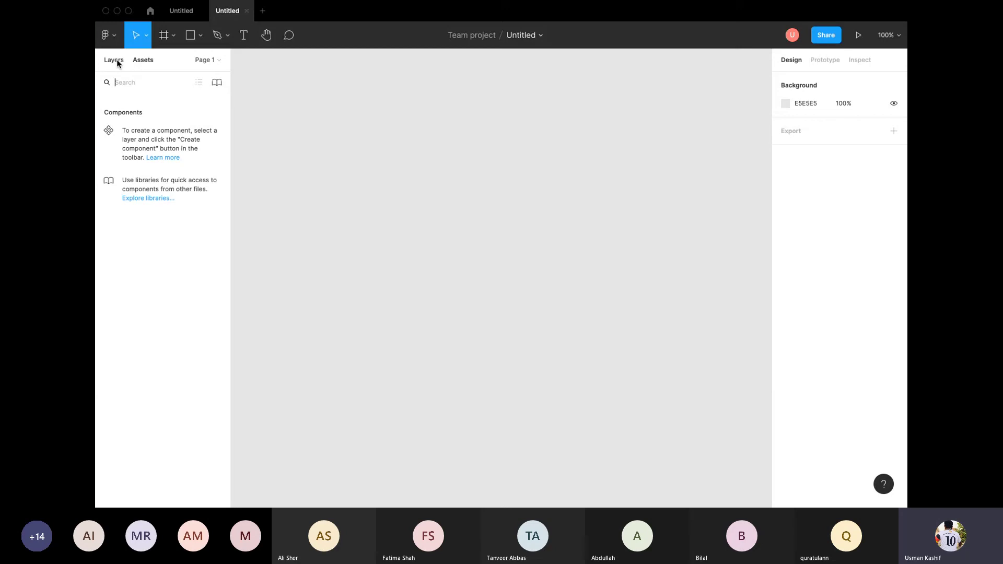
left_click(117, 61)
left_click(213, 61)
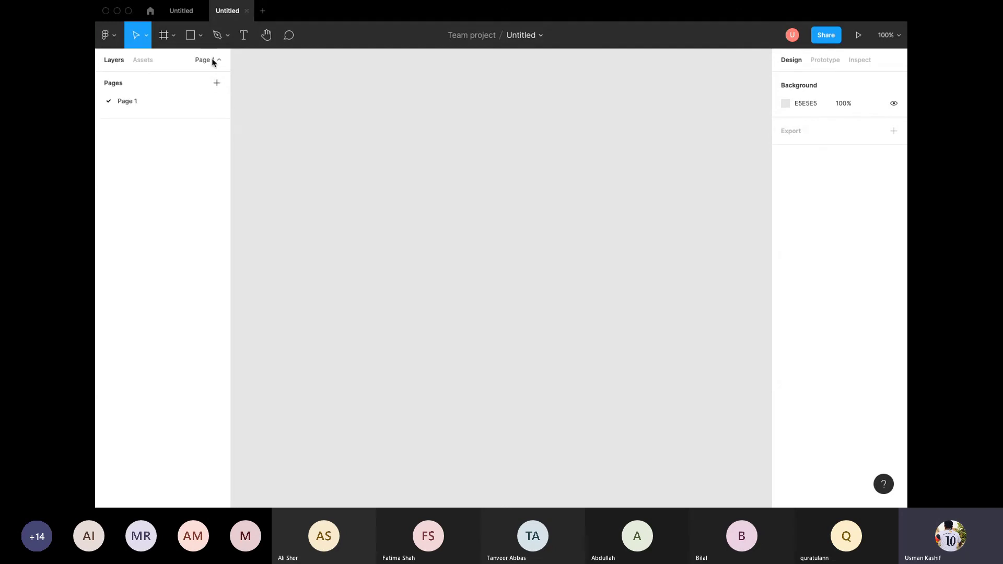
left_click(219, 85)
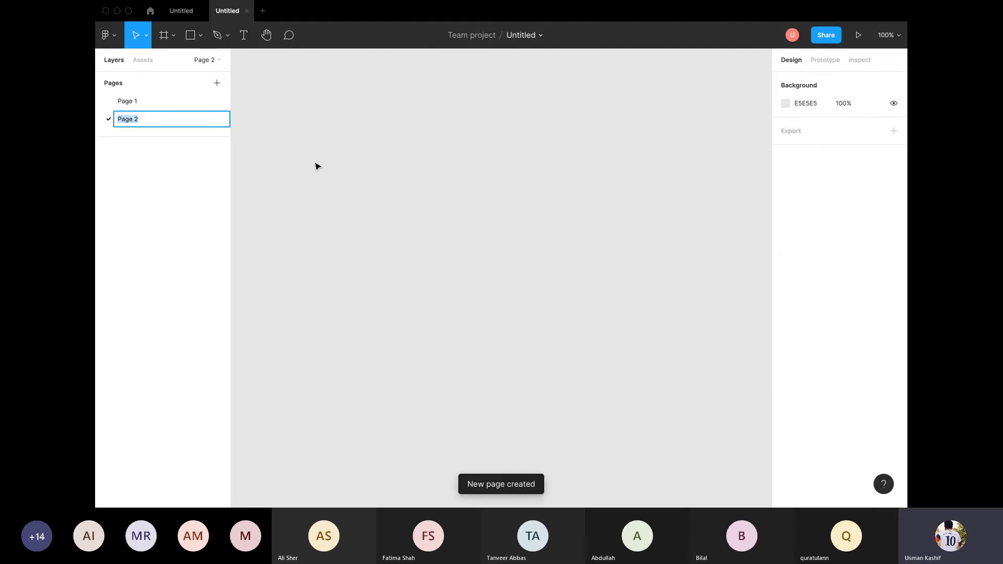
left_click(119, 100)
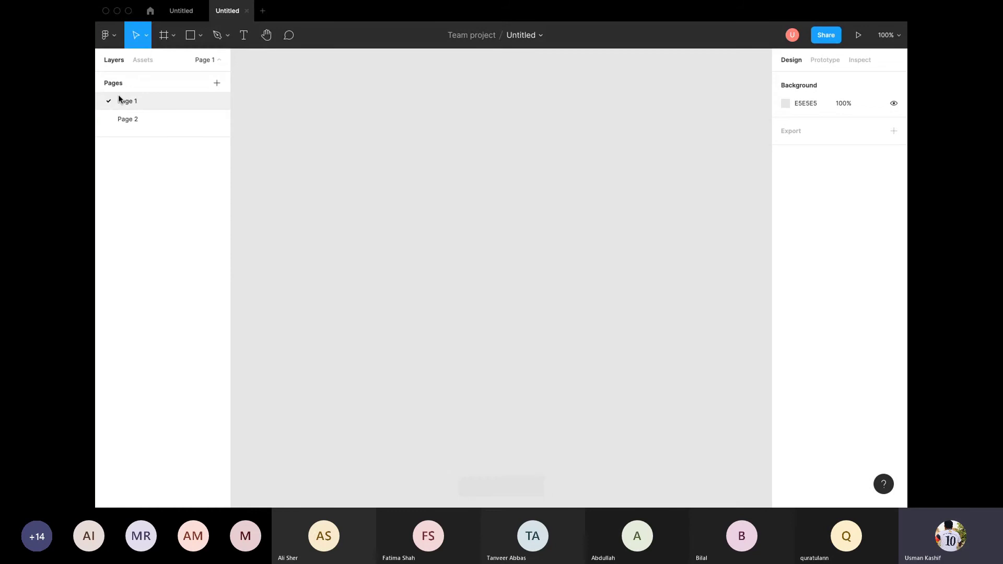
Step: Close the Untitled file tabs and go to the team's project overview
left_click(200, 11)
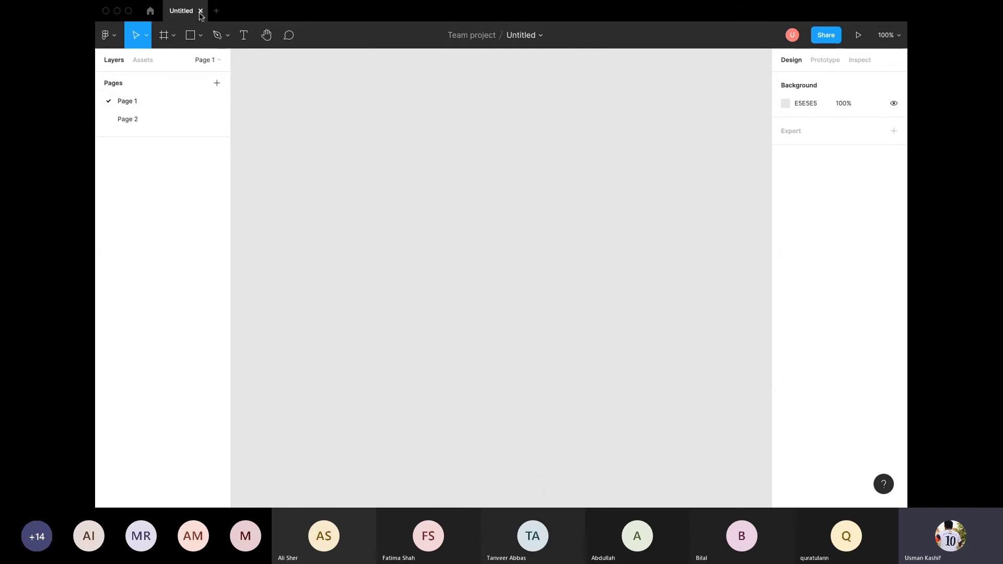
left_click(200, 11)
left_click(159, 148)
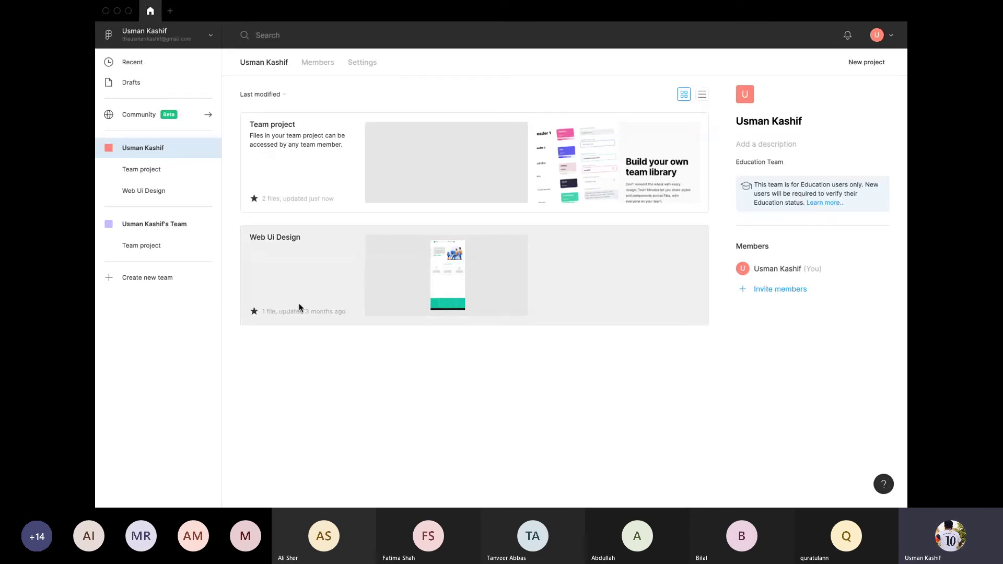
Step: Open the Web Ui Design file and pan the canvas to the Services We Offer section
left_click(452, 280)
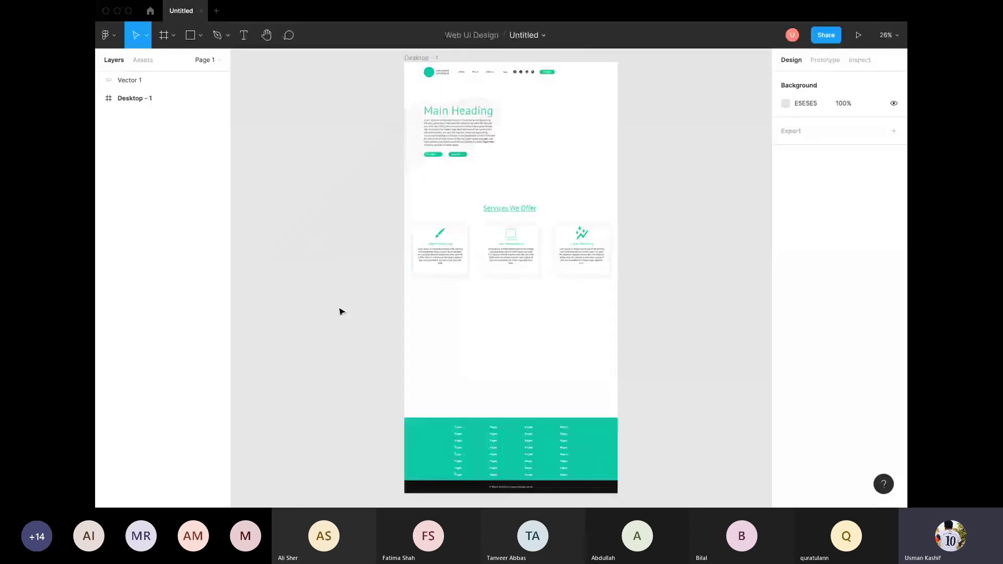
scroll(515, 253, "down", 5)
scroll(507, 135, "down", 3)
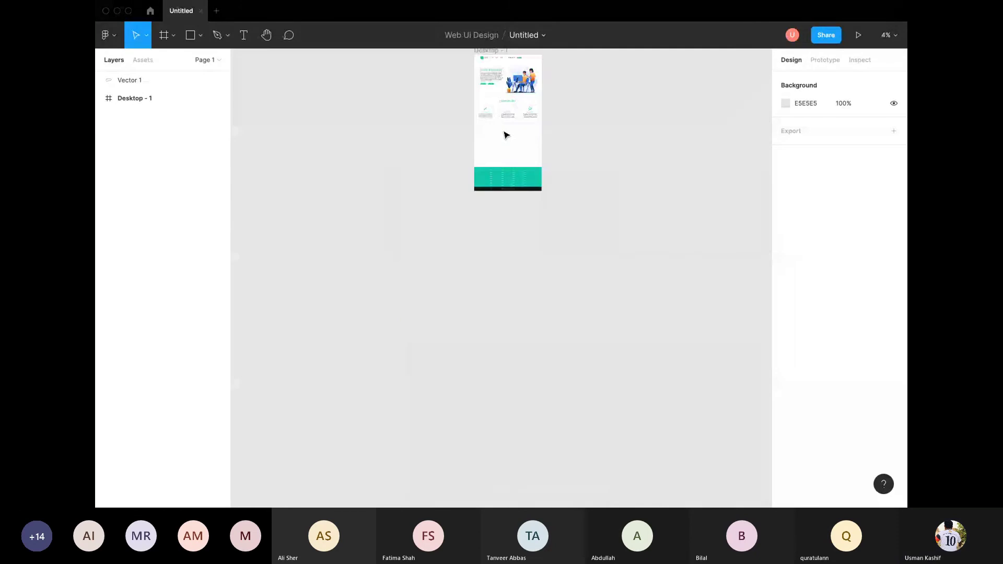
scroll(504, 140, "up", 4)
scroll(504, 142, "up", 2)
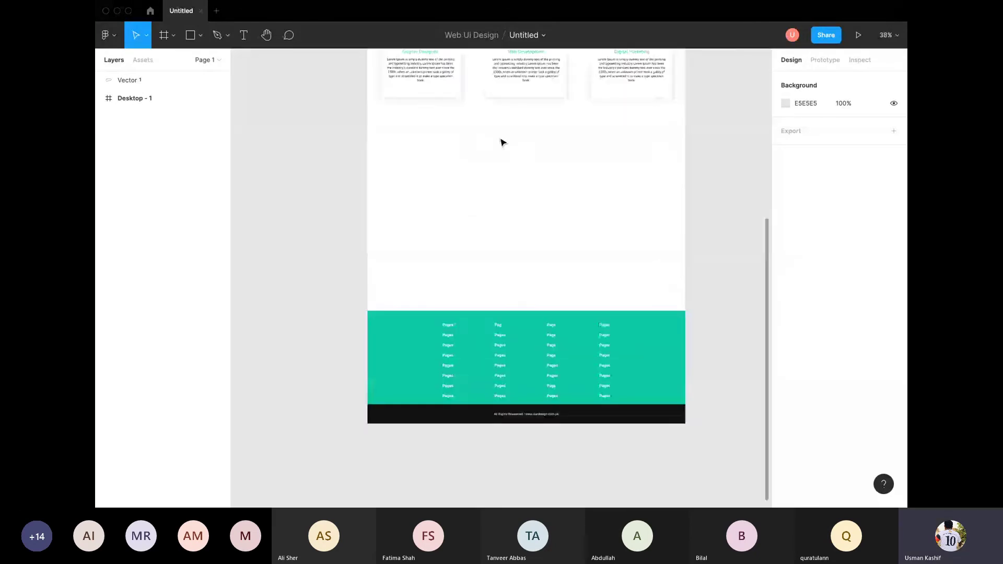
left_click_drag(429, 152, 258, 262)
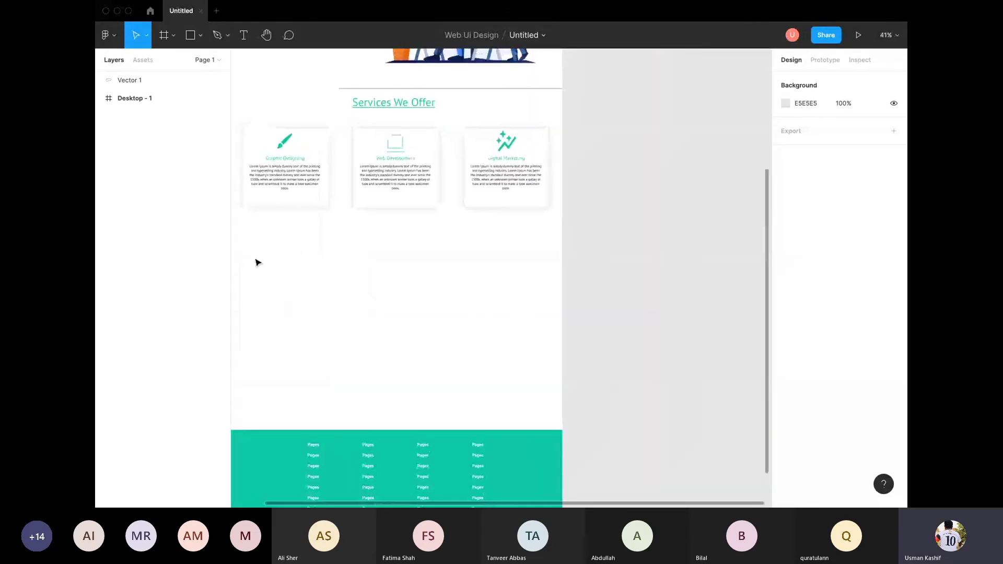
Step: Place a 100×100 test rectangle below the service cards, then delete it
key("r")
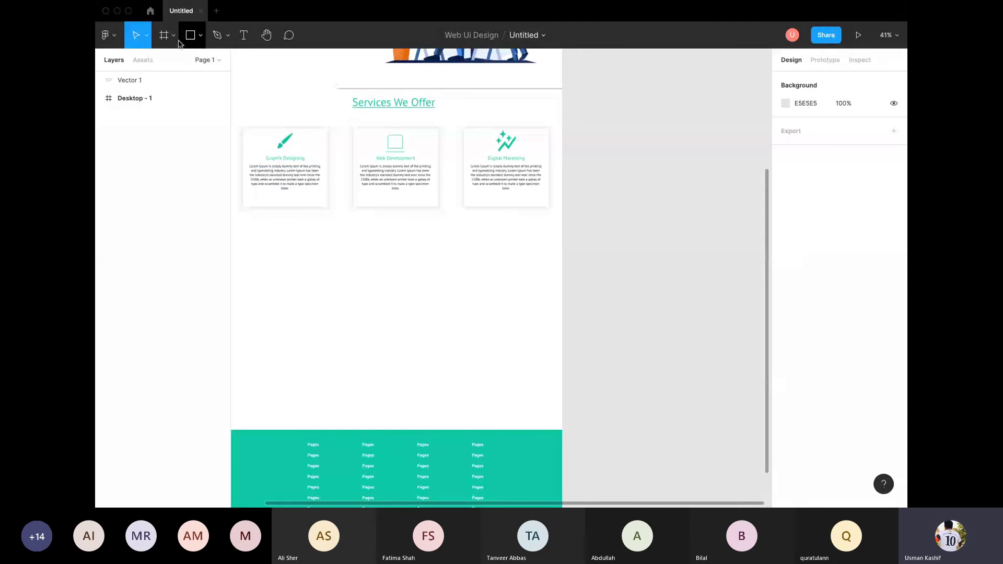
left_click(144, 38)
key("Escape")
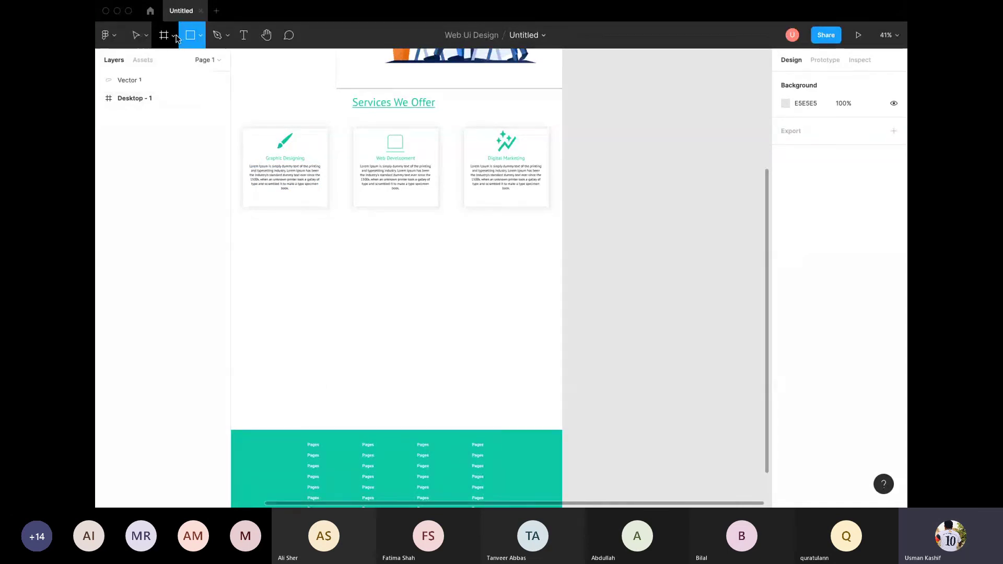
left_click(308, 250)
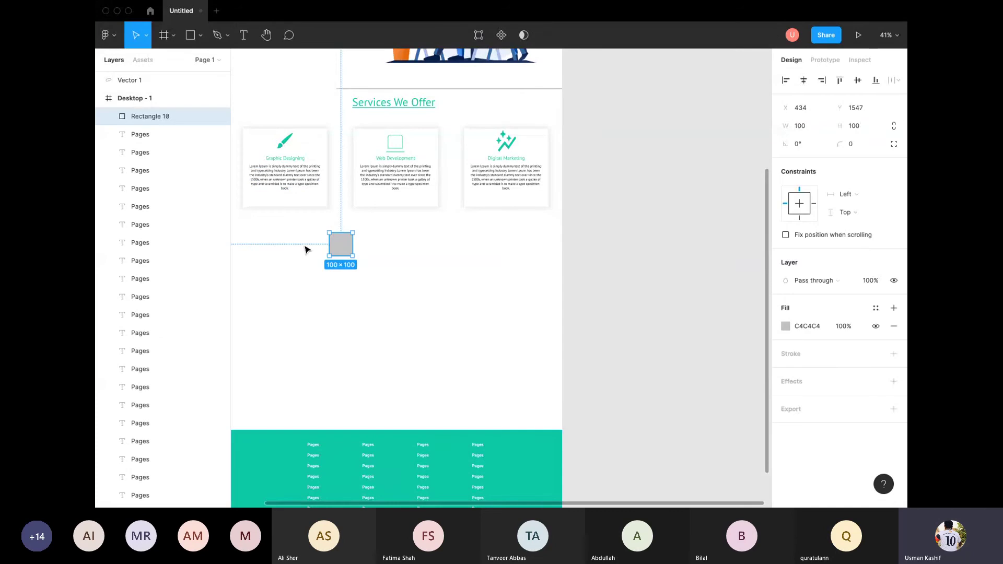
left_click(327, 280)
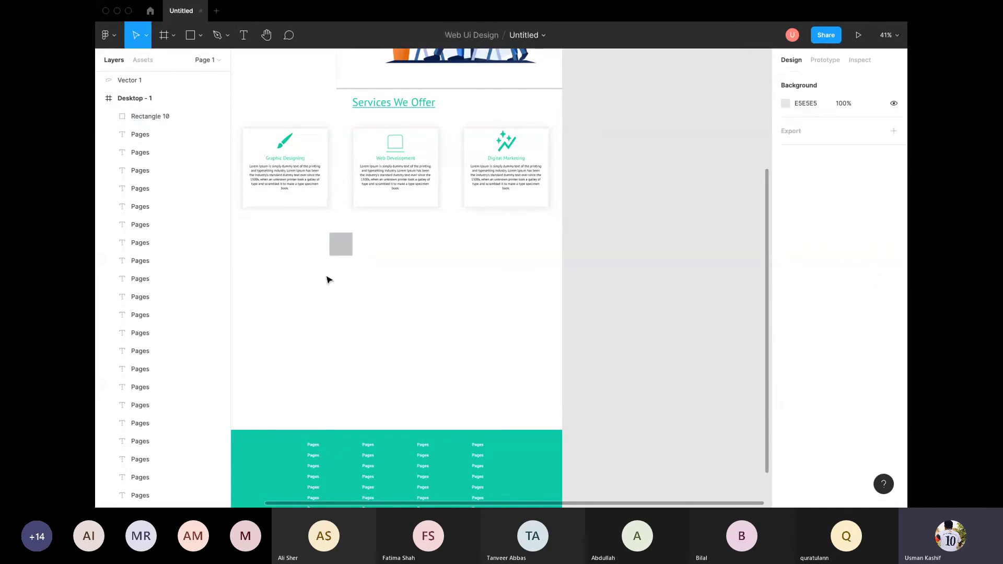
left_click_drag(290, 268, 414, 277)
left_click(466, 253)
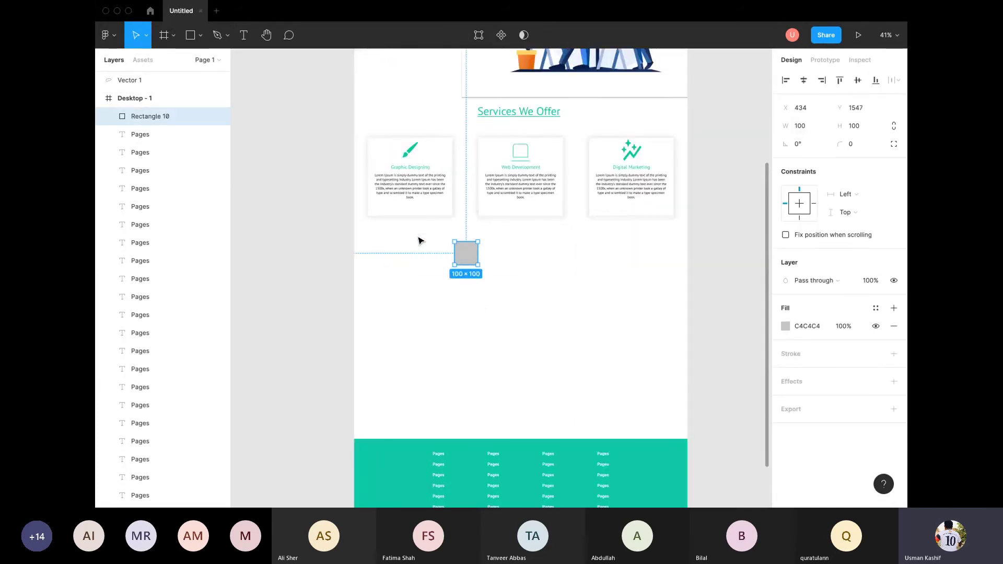
key("Delete")
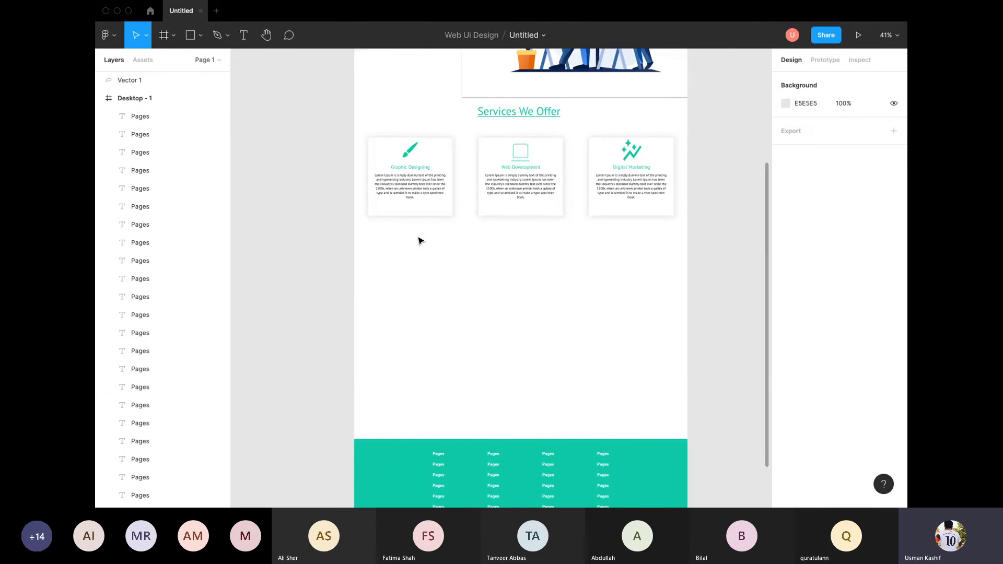
Step: Glance at the prototype settings, then collapse and select the Desktop - 1 frame in Layers
left_click(826, 60)
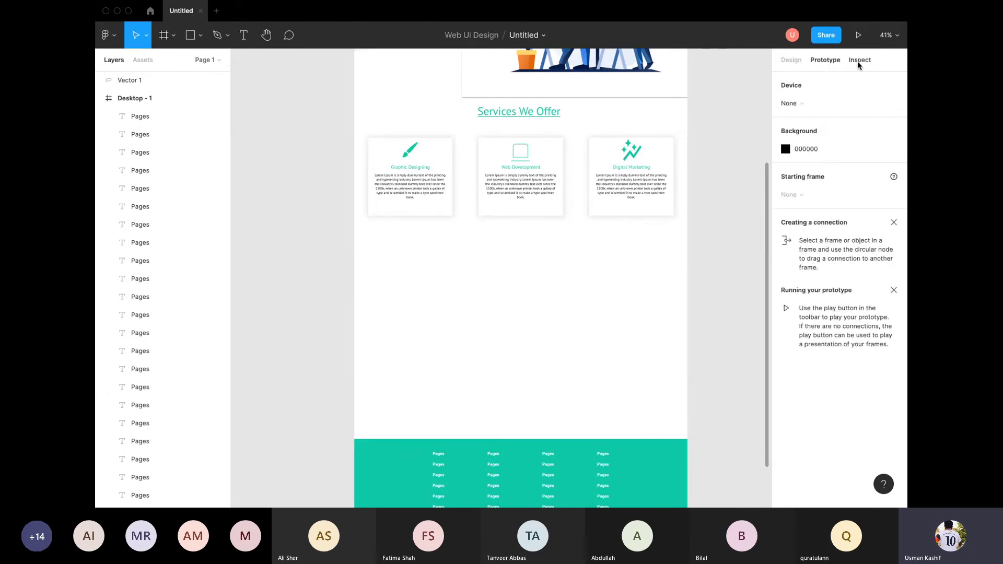
left_click(557, 198)
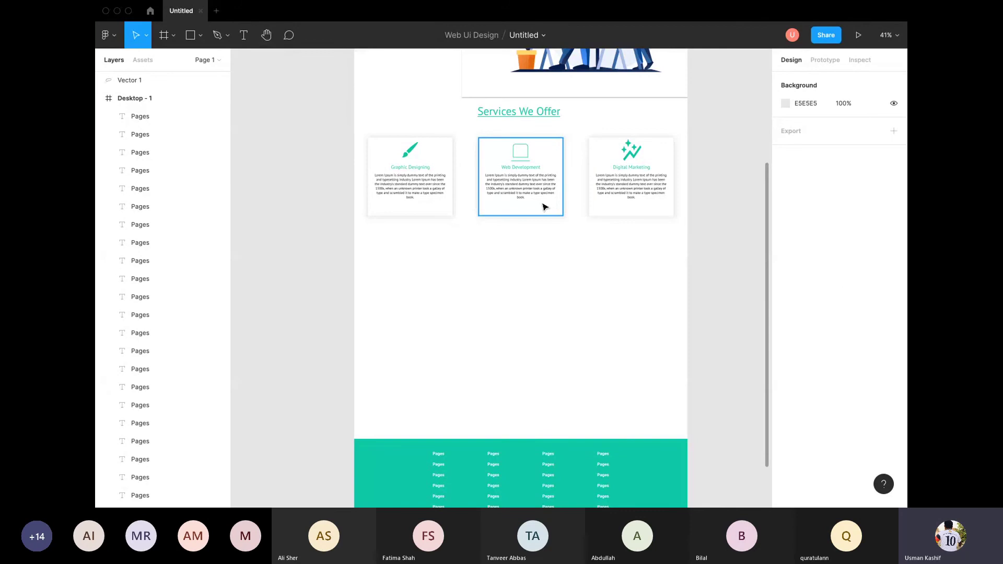
scroll(387, 201, "down", 1)
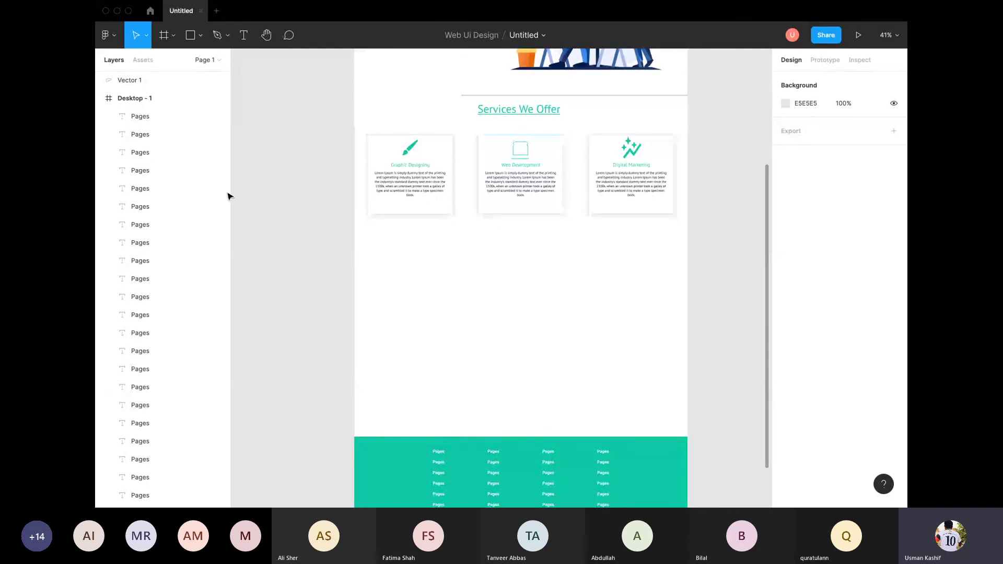
scroll(228, 196, "down", 2)
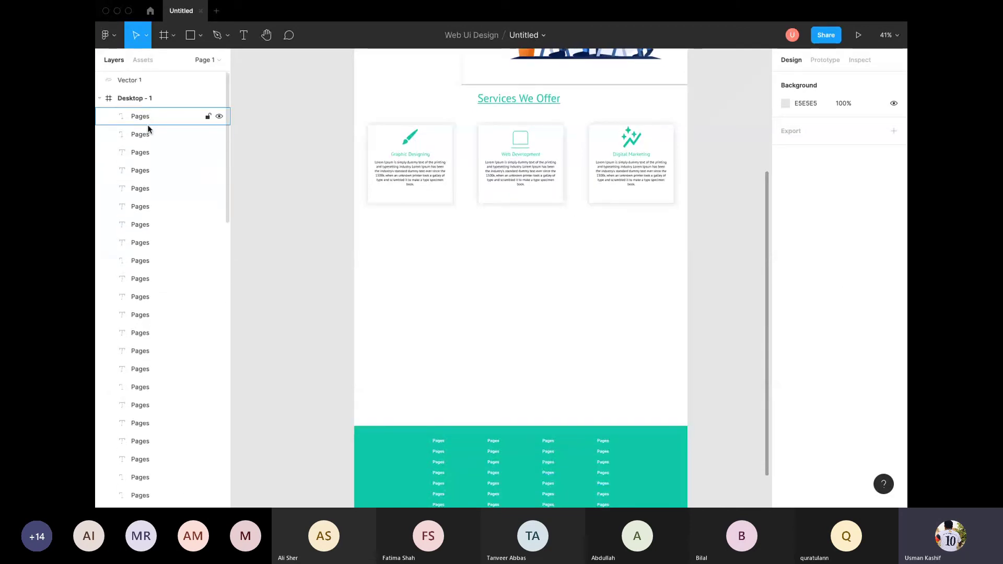
left_click(100, 99)
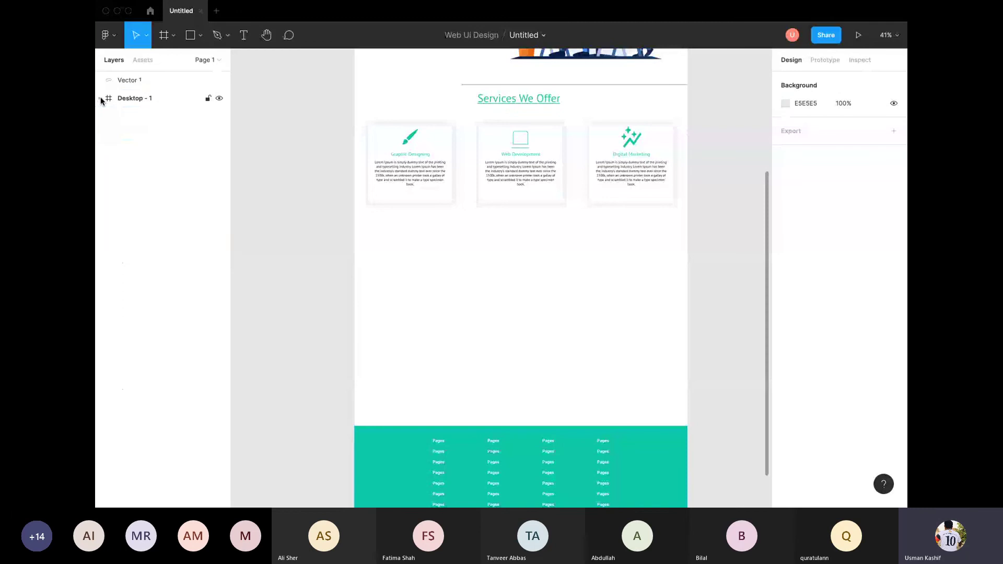
left_click(130, 100)
Step: Search the Assets panel for 'plugins', then clear the search
left_click(142, 61)
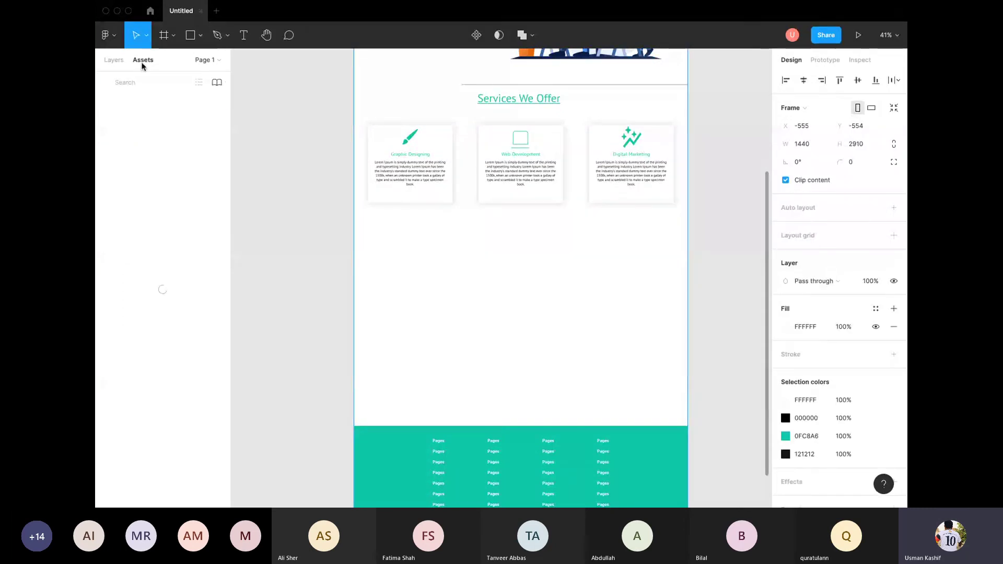
type("o")
key("BackSpace")
type("p")
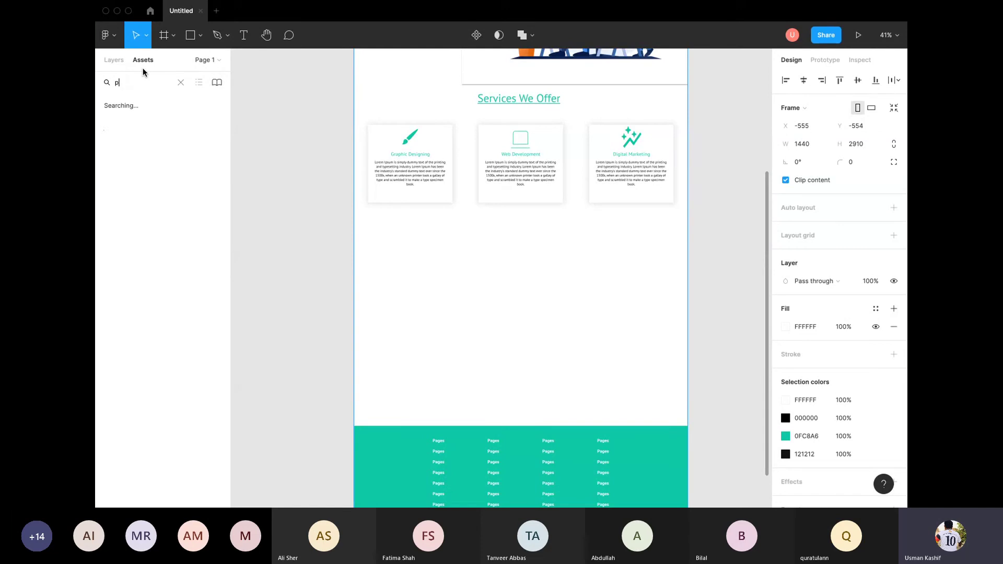
type("lugins")
left_click(180, 82)
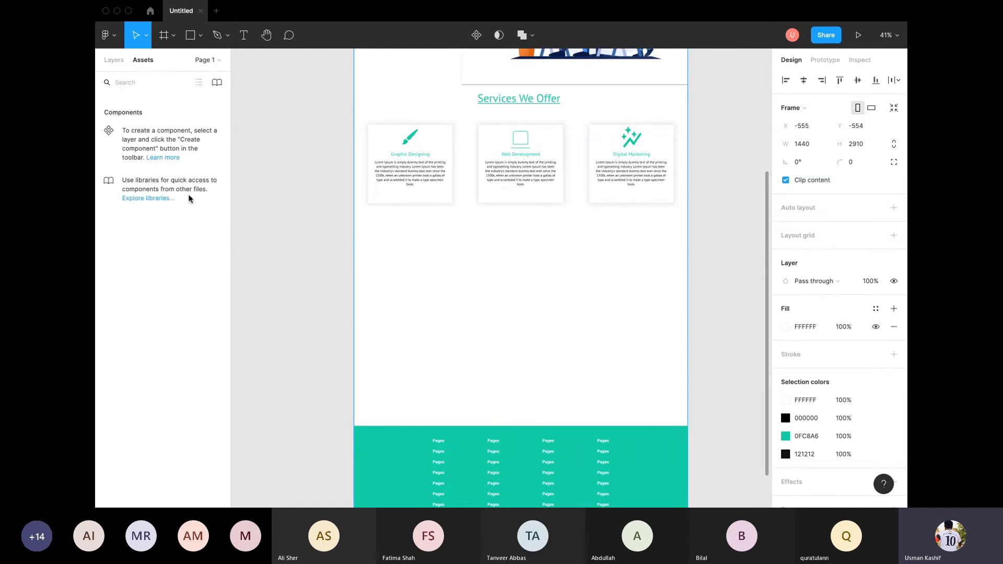
Step: View the team libraries list, dismiss the enable-libraries notice, and close the Libraries dialog
left_click(152, 199)
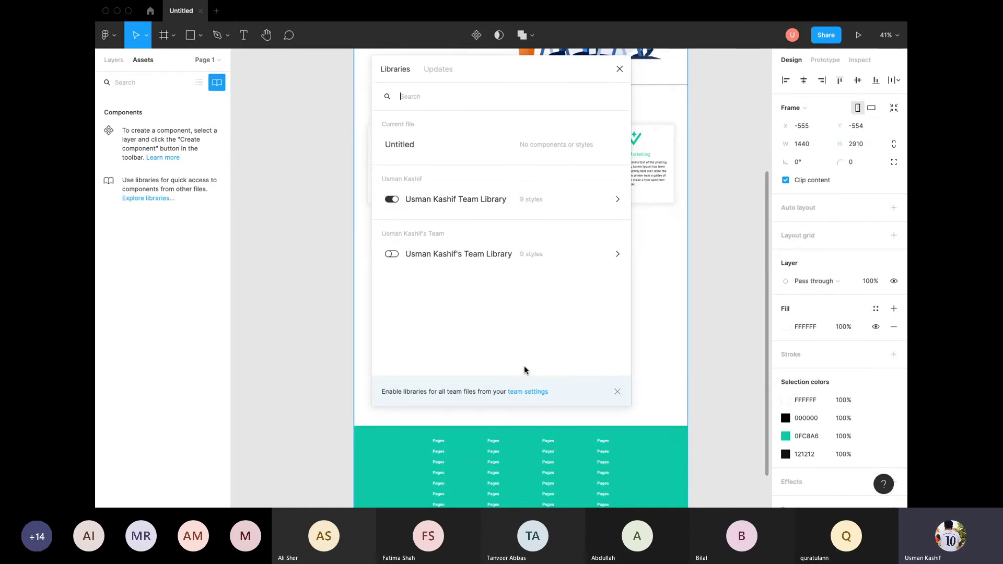
left_click(618, 392)
left_click(735, 308)
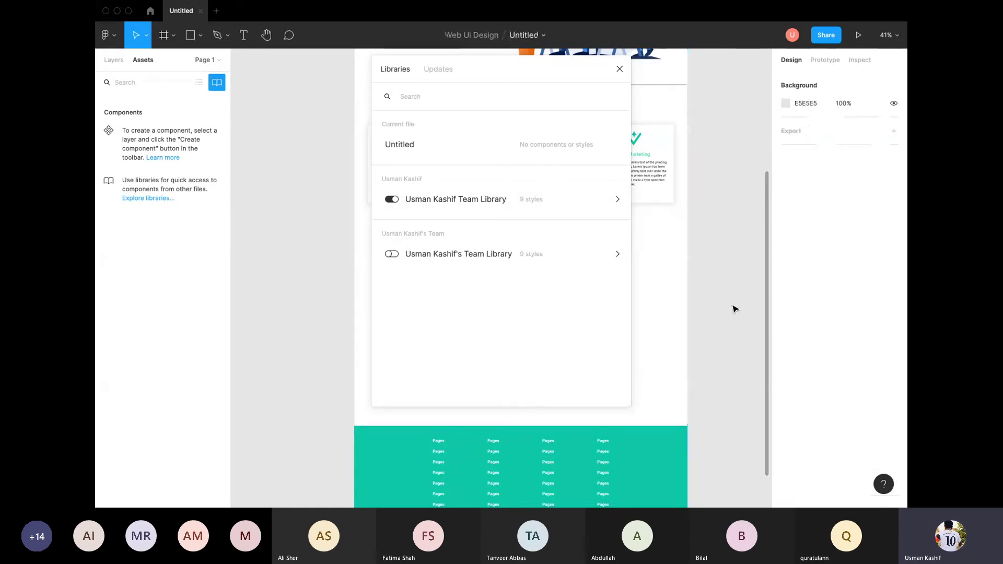
left_click(620, 69)
left_click(107, 37)
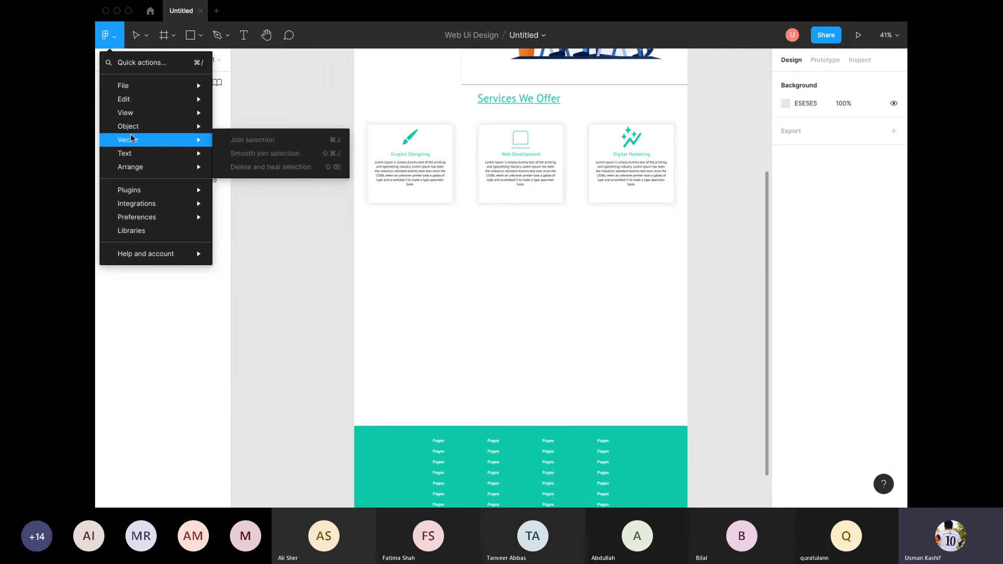
Step: Launch the Iconify plugin from the main menu's Plugins submenu
mouse_move(153, 131)
mouse_move(158, 192)
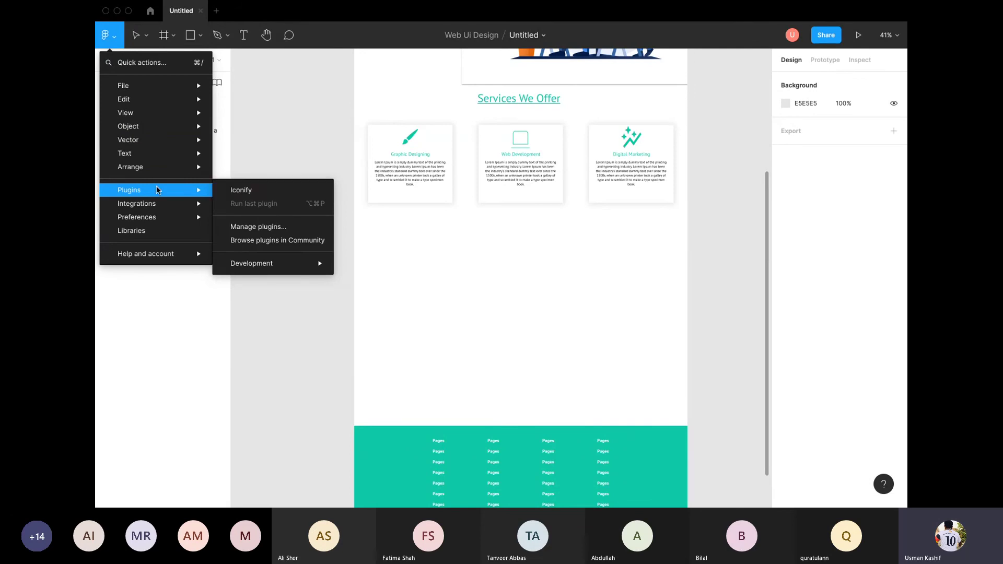
left_click(272, 119)
left_click(111, 40)
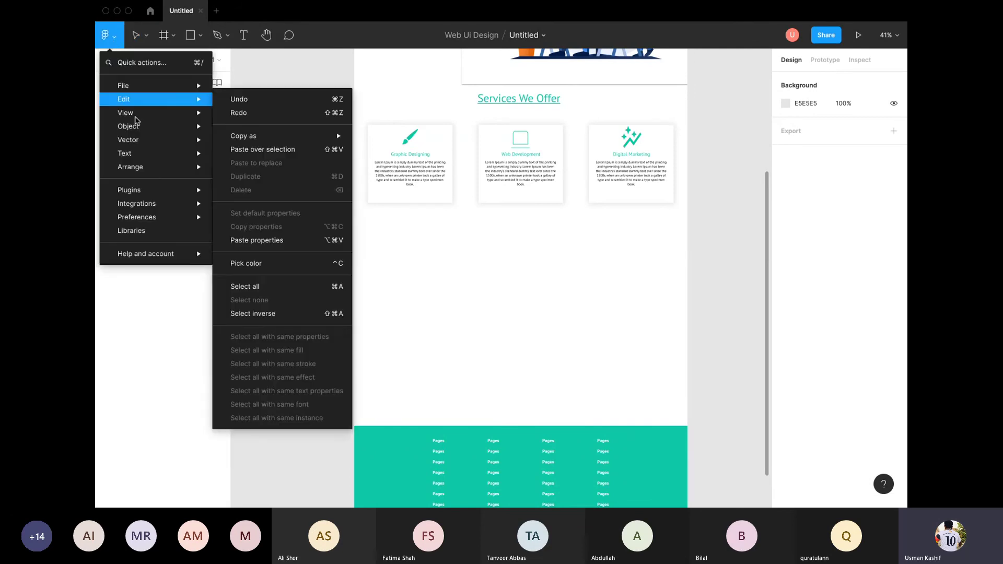
mouse_move(168, 193)
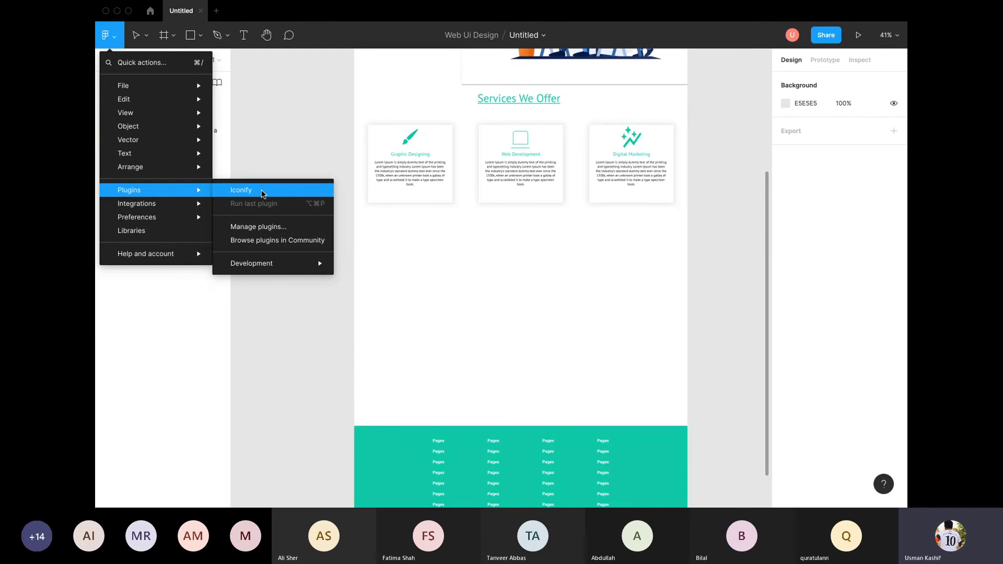
left_click(263, 192)
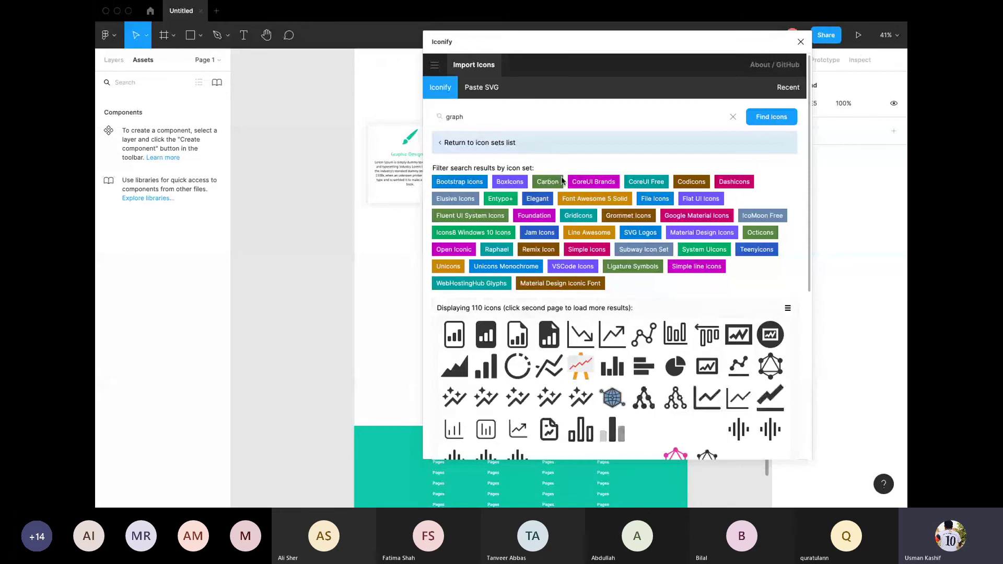
Step: Clear the 'graph' search and try the Bootstrap Icons filter before returning to all icon sets
left_click_drag(467, 116, 422, 119)
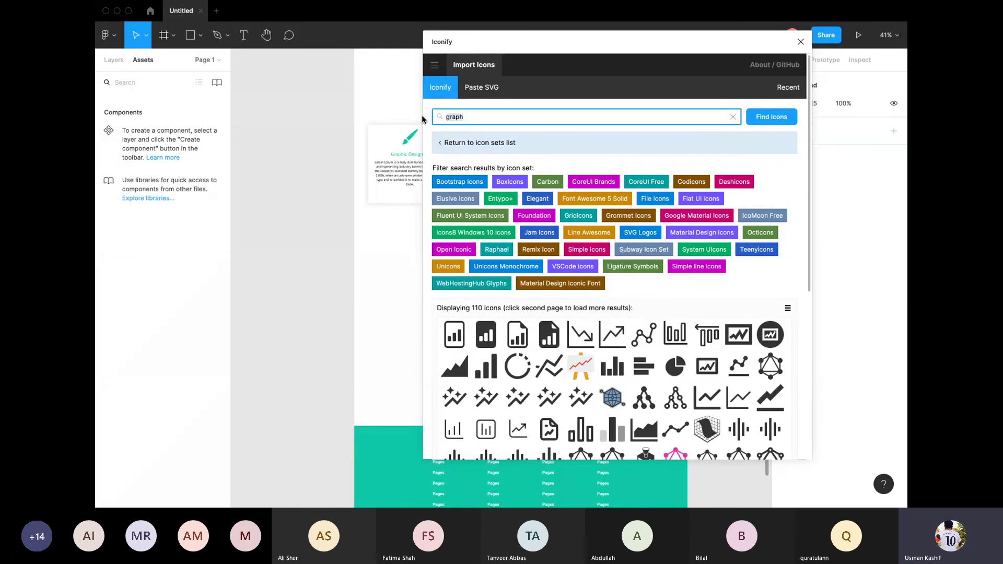
key("BackSpace")
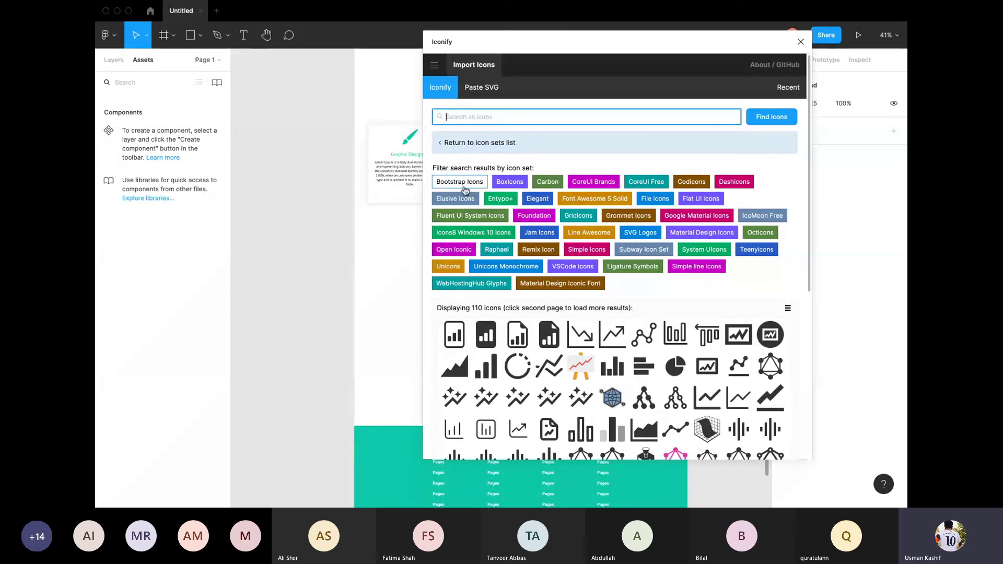
left_click(464, 186)
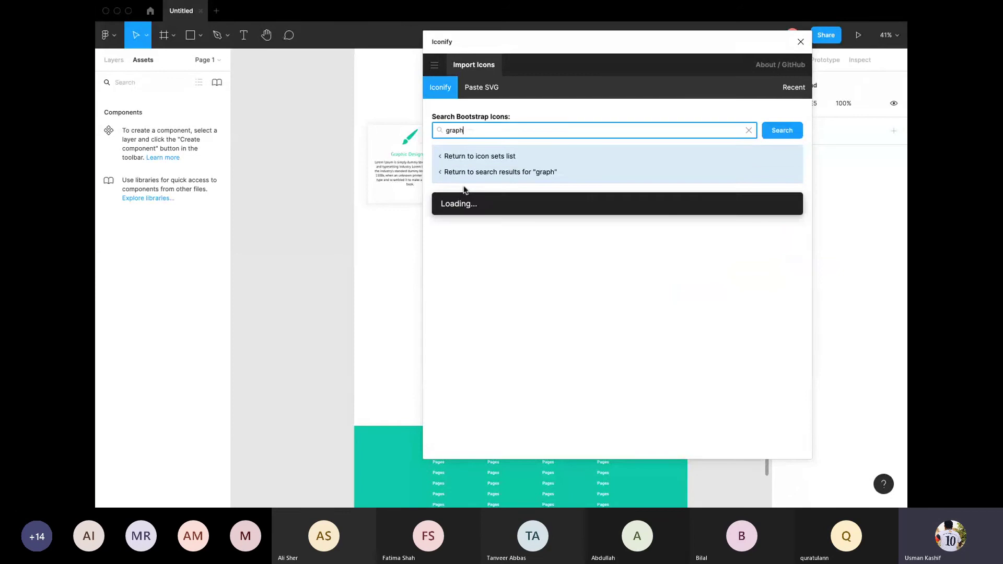
scroll(631, 259, "down", 5)
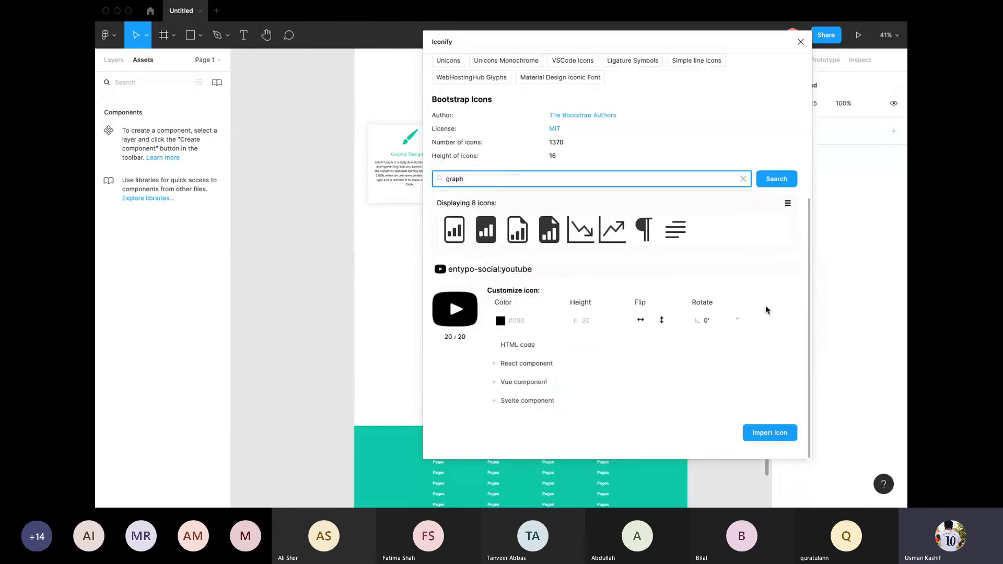
scroll(631, 260, "up", 5)
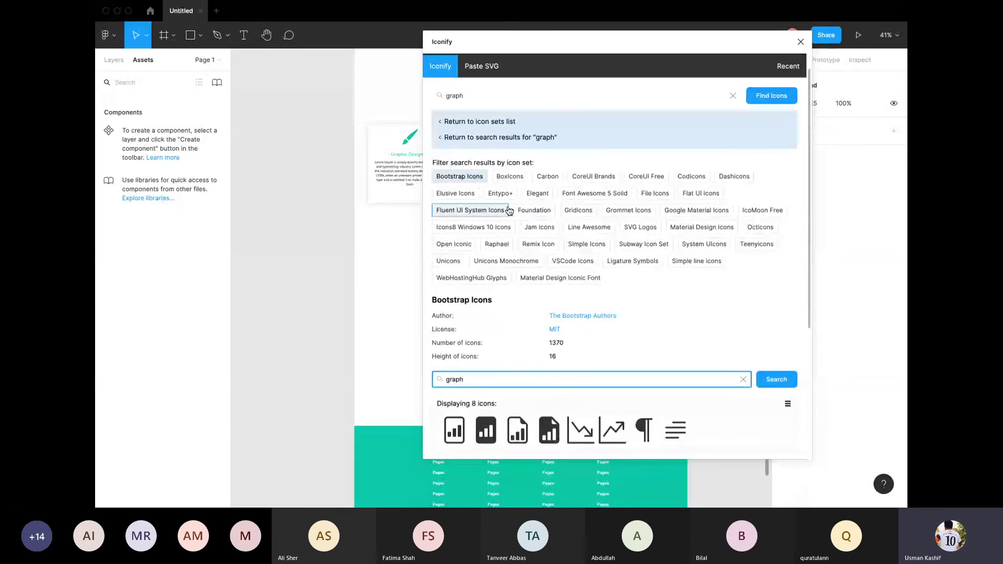
left_click(500, 158)
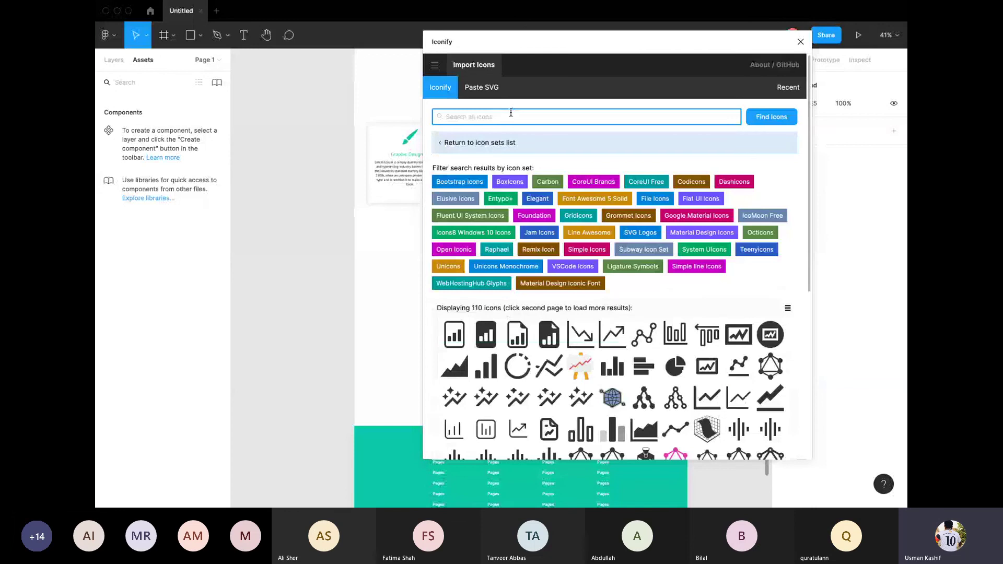
Step: Search Iconify for 'car' and import the fa-solid:car icon into Page 1
type("car")
key("Return")
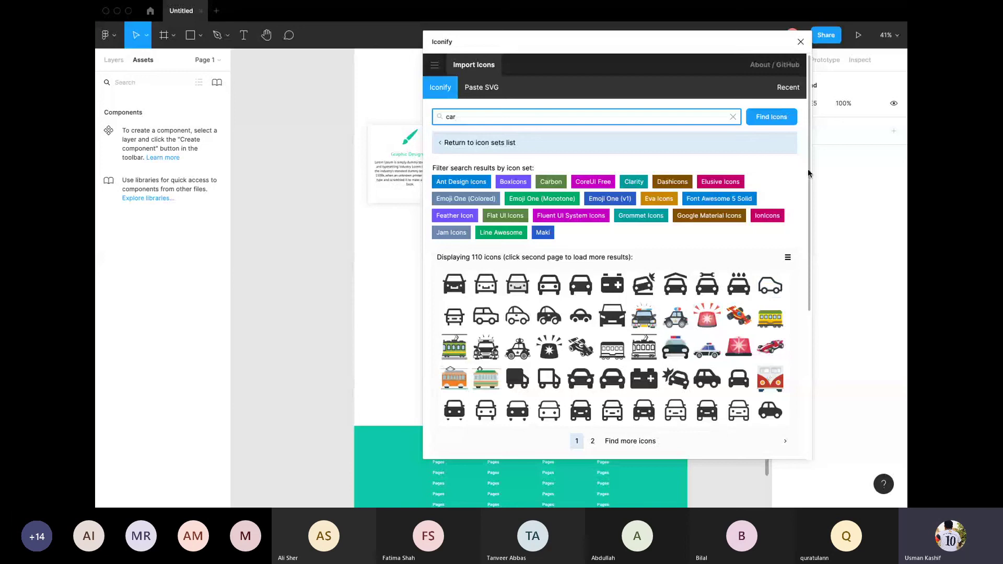
left_click_drag(809, 233, 827, 284)
scroll(680, 262, "up", 2)
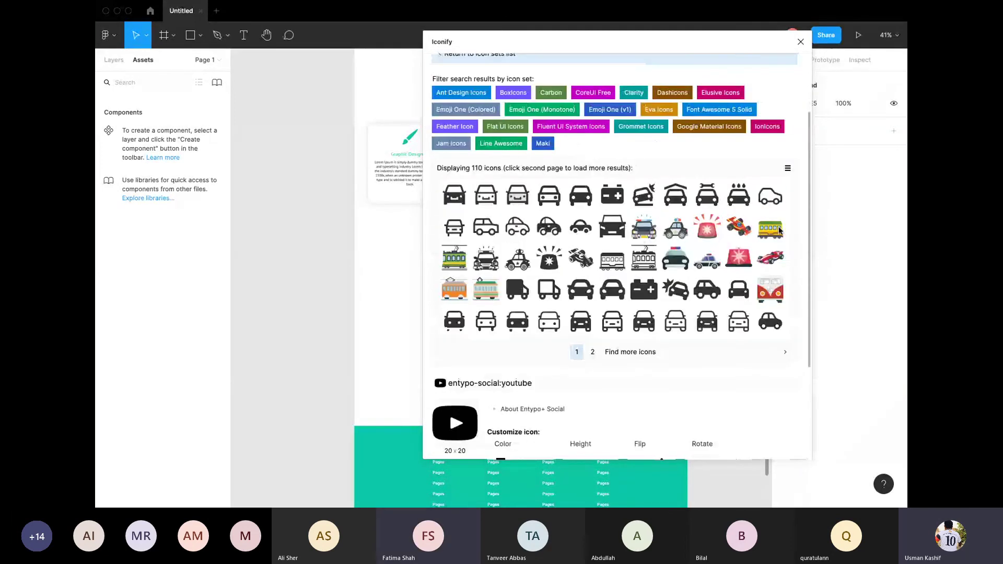
left_click(583, 293)
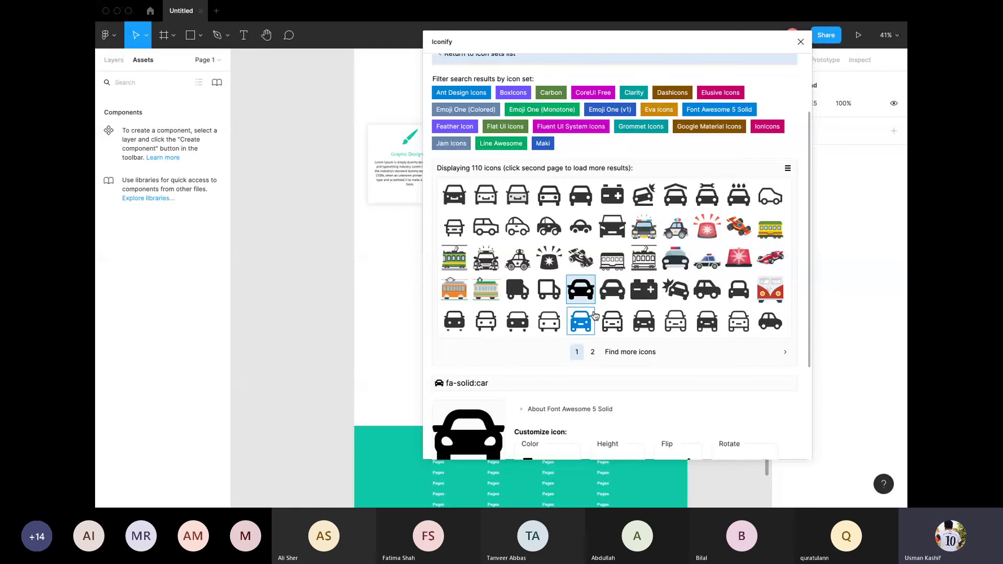
scroll(584, 292, "up", 3)
scroll(606, 326, "down", 3)
scroll(606, 326, "down", 3)
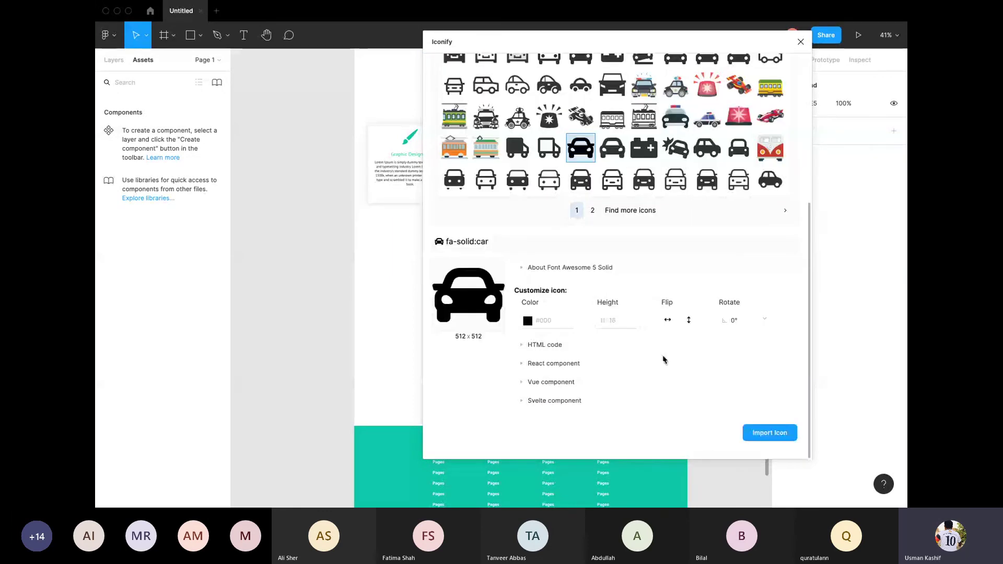
left_click(770, 433)
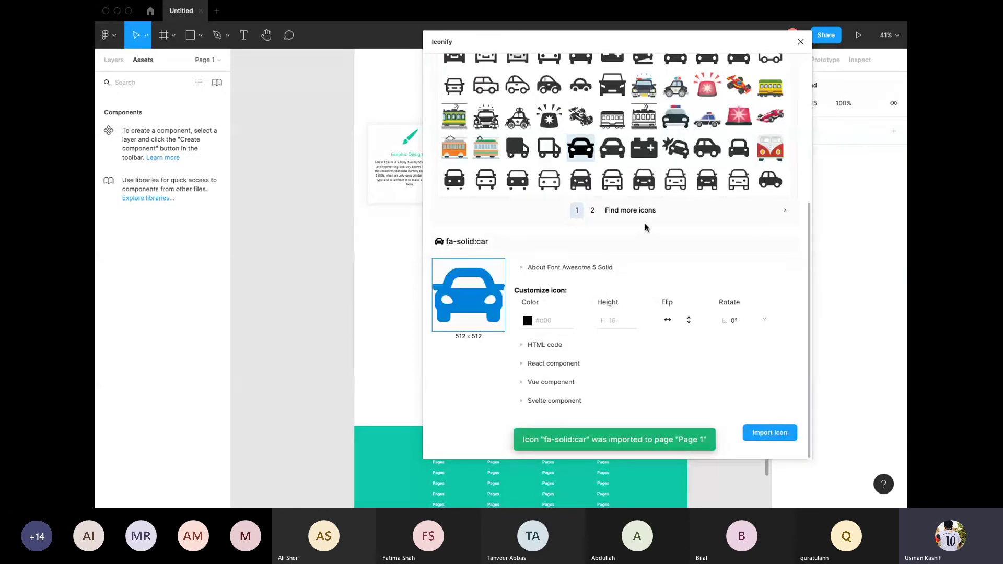
Step: Close Iconify, select the car icon's 16×16 frame, check its spacing, and zoom in
left_click(801, 42)
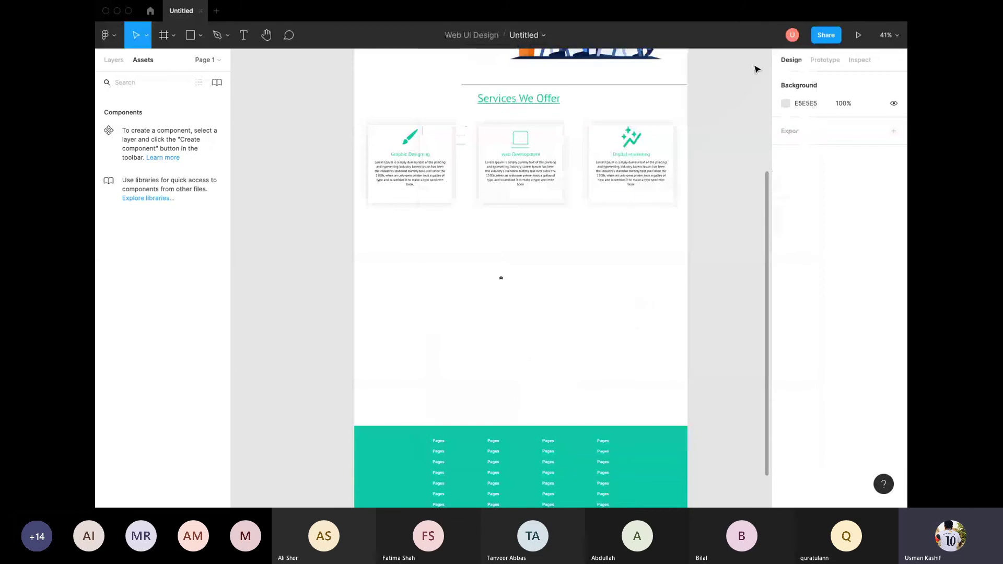
left_click_drag(466, 254, 497, 264)
left_click(502, 278)
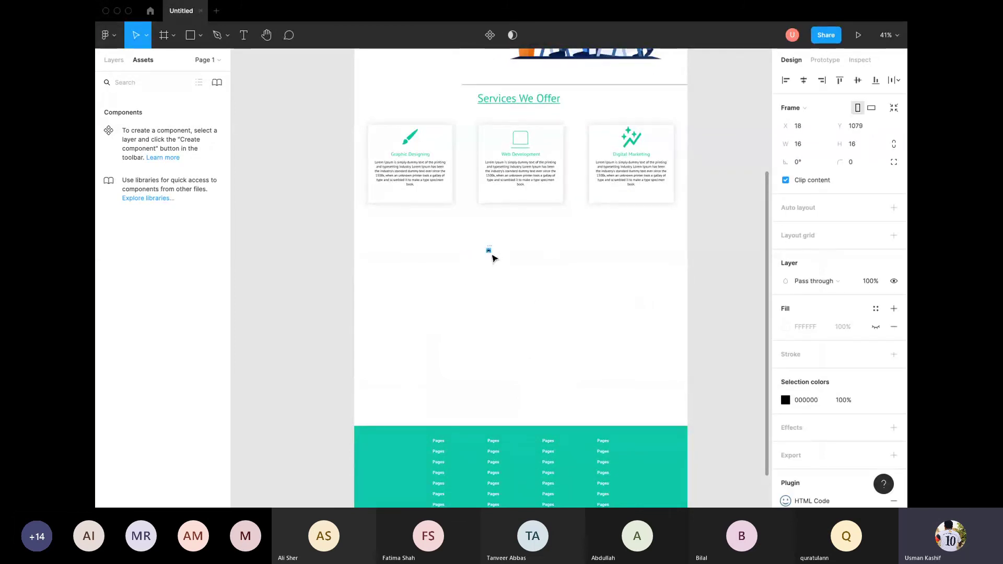
scroll(497, 256, "down", 3)
key("alt")
scroll(497, 250, "up", 5)
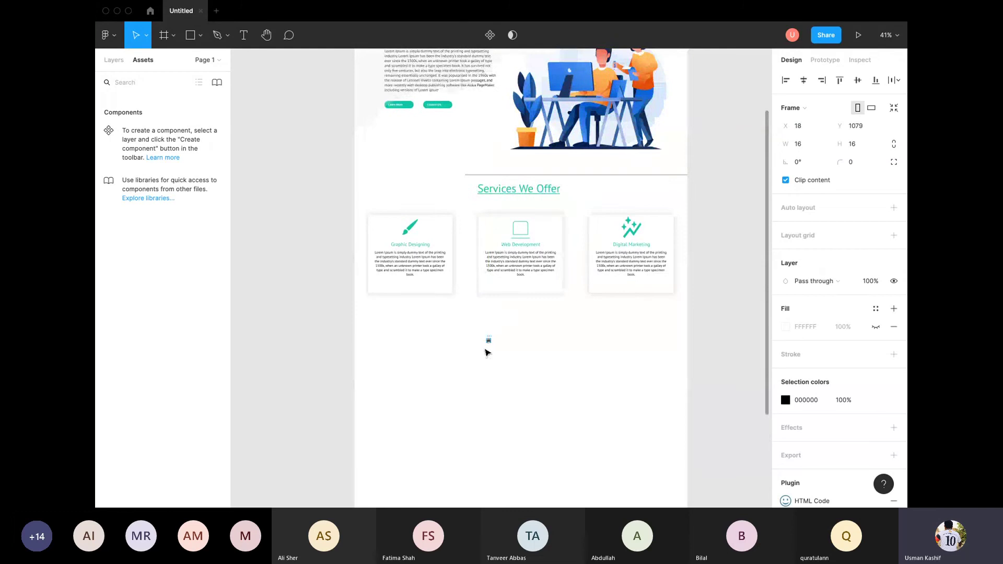
scroll(488, 354, "down", 1)
key("alt")
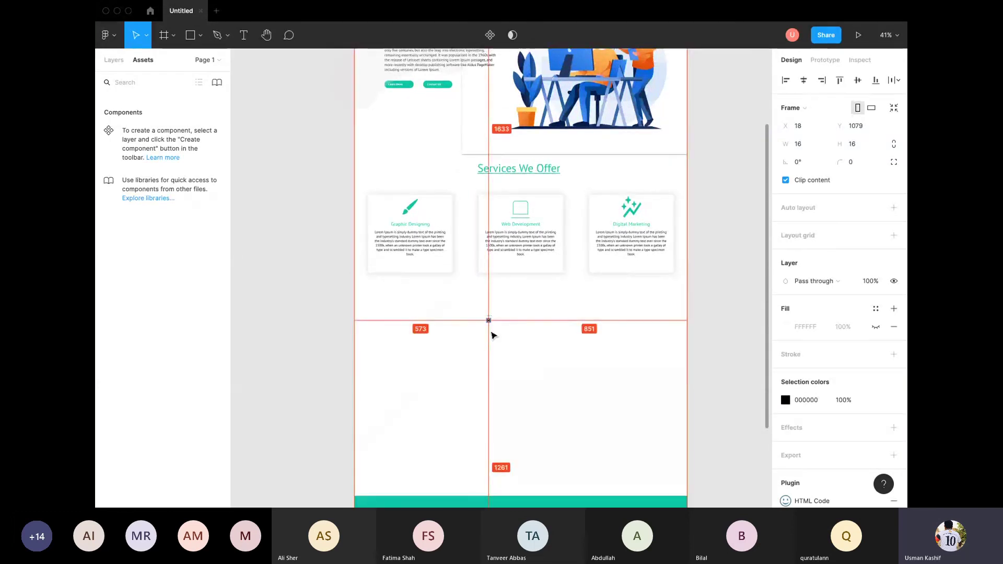
key("shift+2")
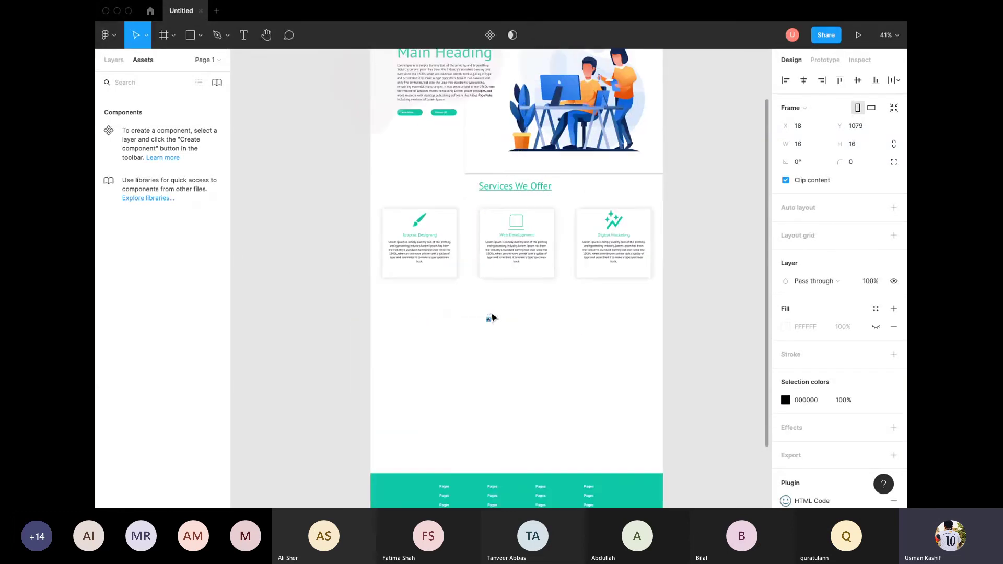
scroll(492, 344, "down", 10)
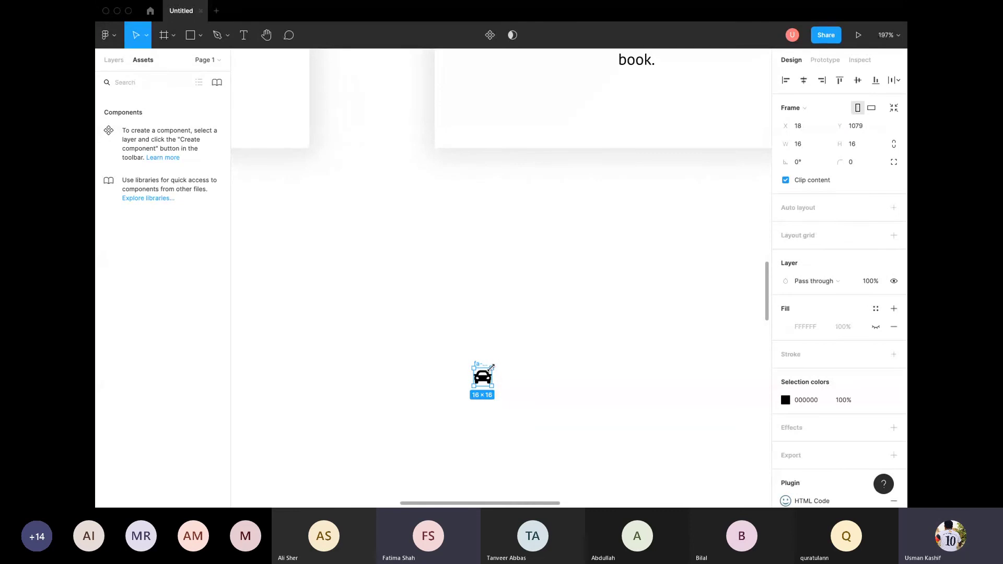
Step: Enlarge the car icon to 209×194 and move it left beneath the service cards
left_click_drag(491, 369, 706, 170)
left_click_drag(638, 282, 472, 289)
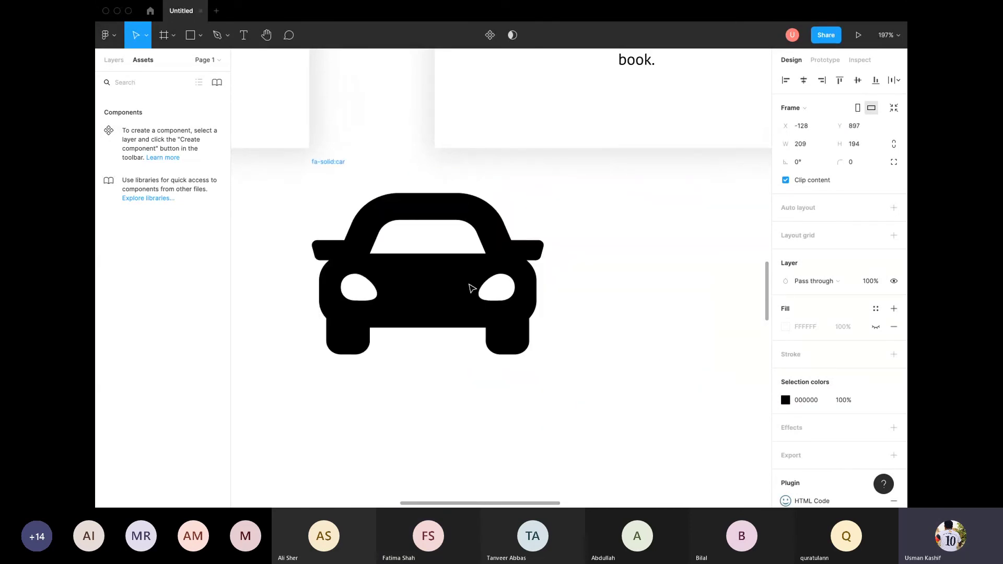
left_click(627, 289)
scroll(477, 287, "up", 3)
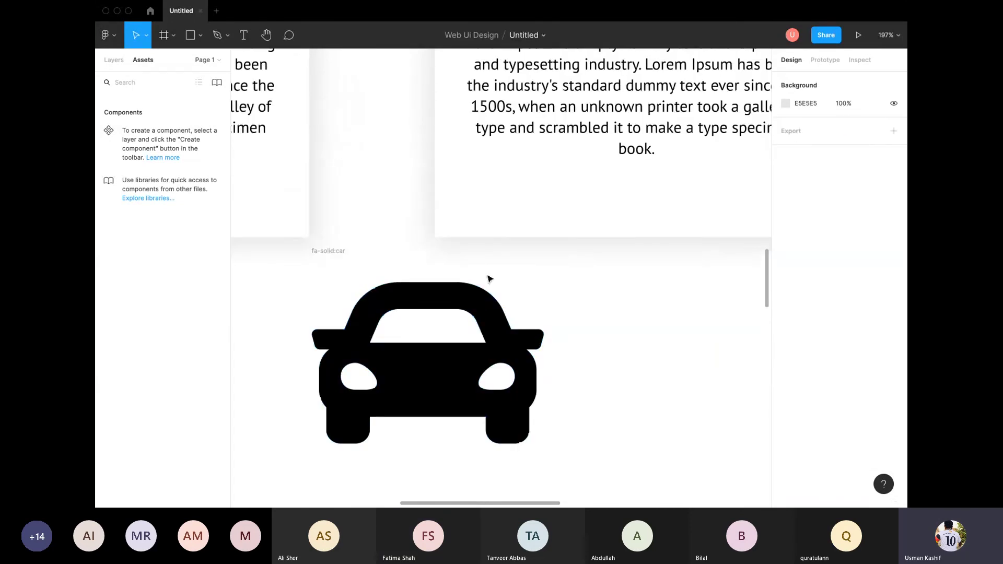
left_click(110, 36)
mouse_move(157, 190)
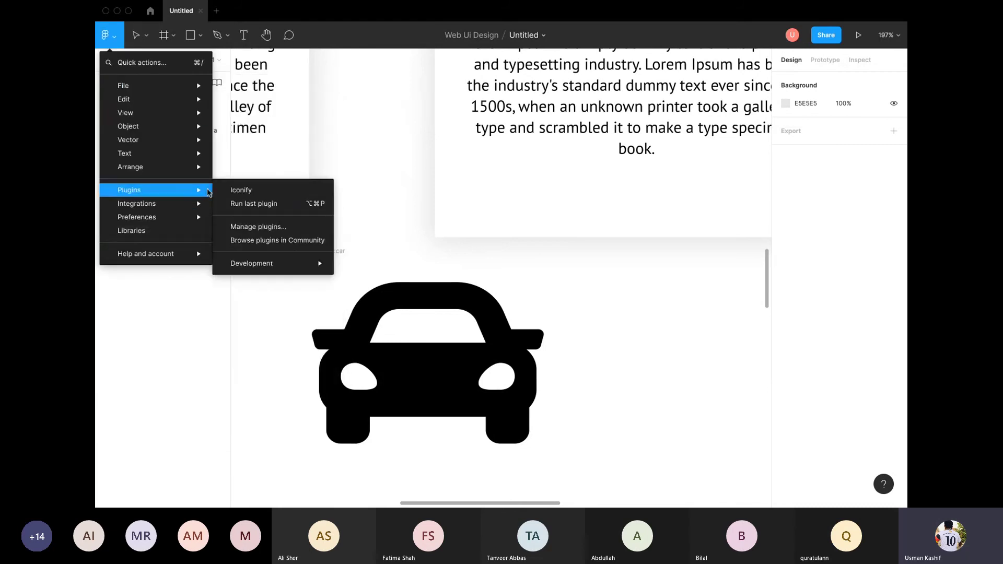
Step: Open Browse plugins in Community and scroll through the Trending plugins list
left_click(277, 240)
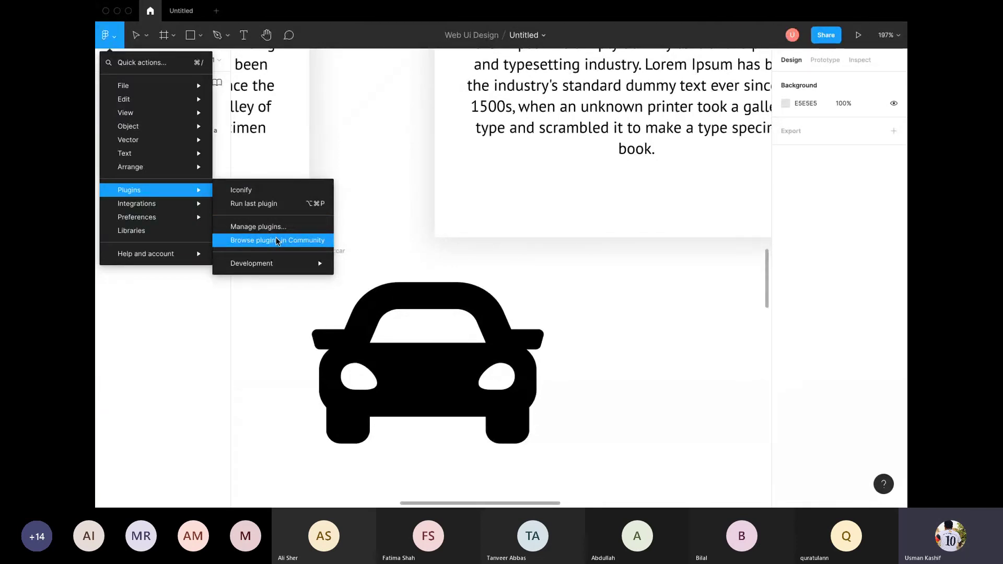
scroll(278, 240, "down", 5)
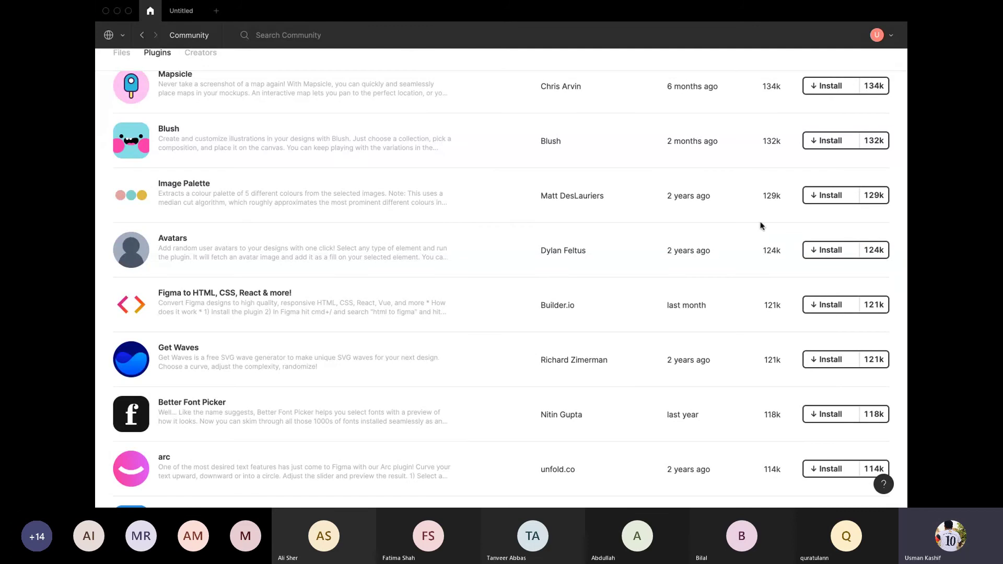
scroll(761, 222, "down", 4)
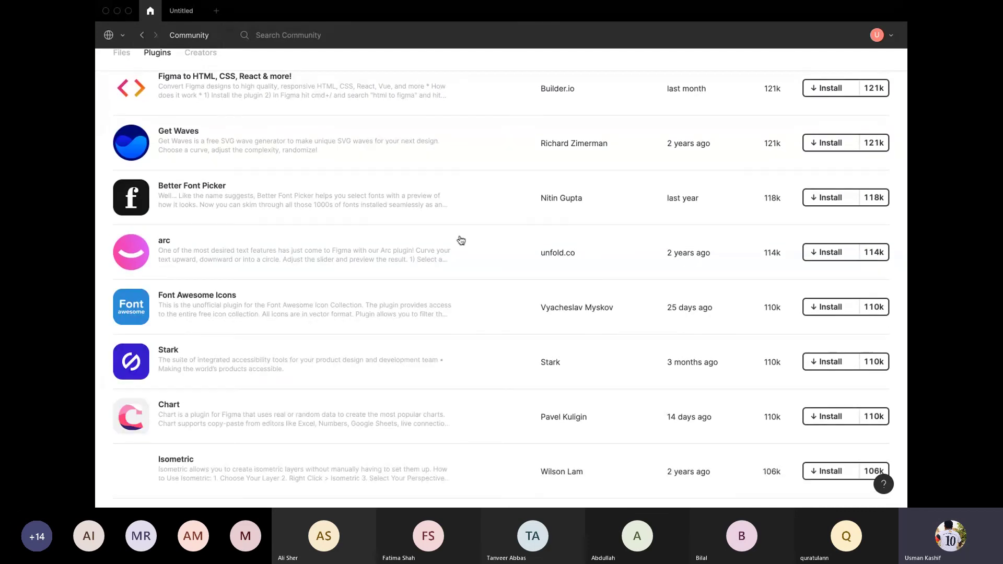
scroll(305, 242, "down", 1)
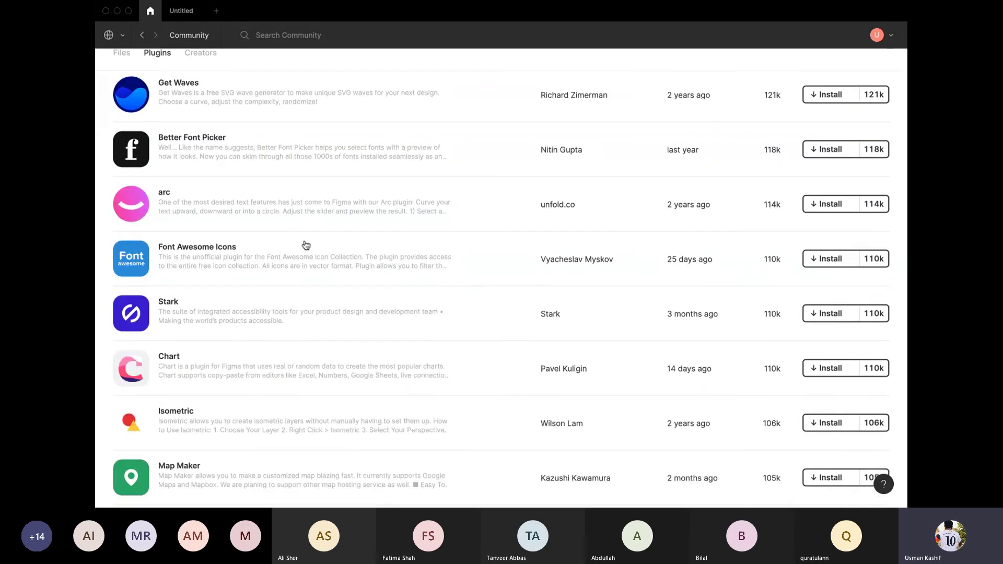
scroll(305, 245, "down", 6)
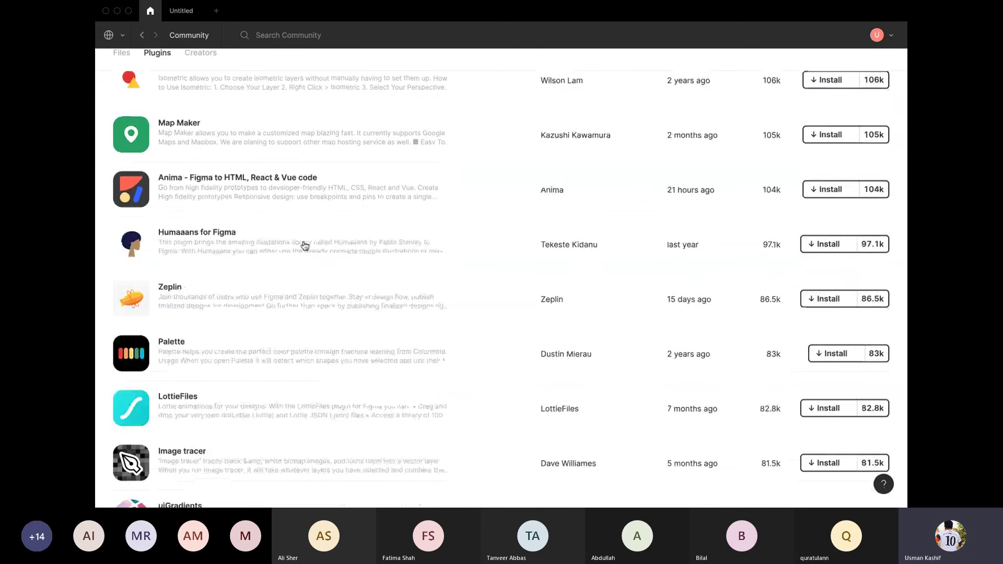
scroll(305, 245, "down", 2)
scroll(305, 246, "down", 4)
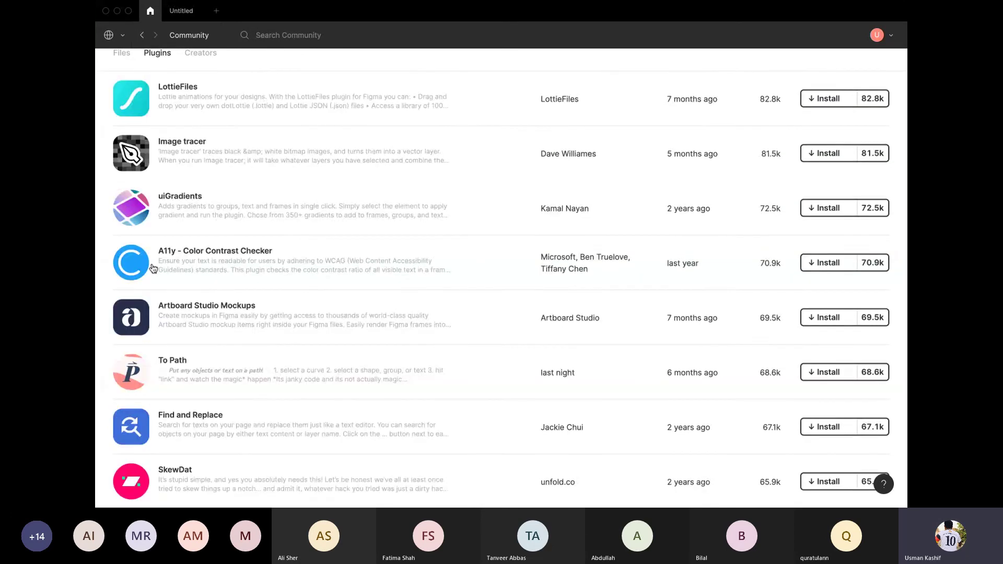
scroll(214, 294, "down", 4)
scroll(152, 357, "down", 2)
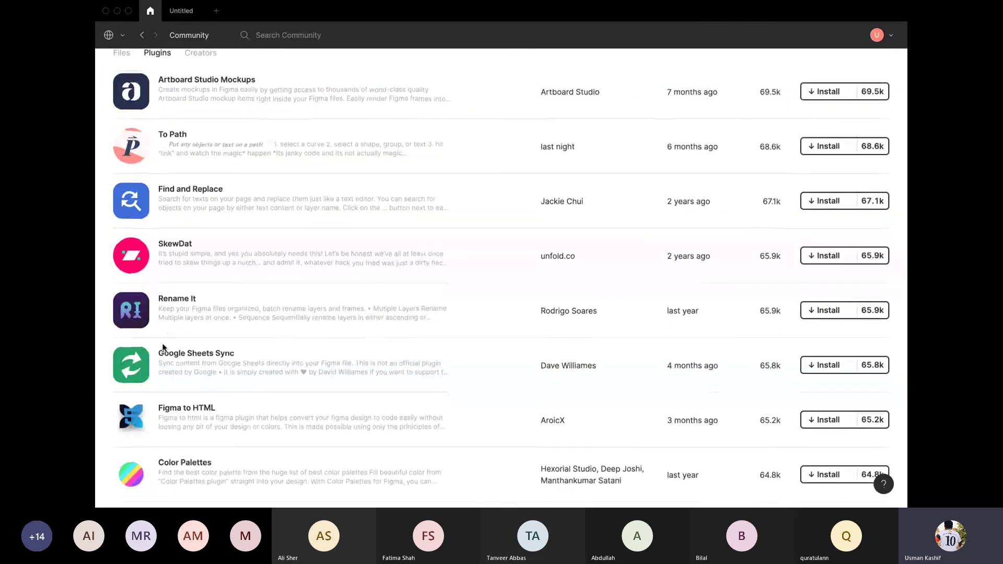
scroll(164, 346, "up", 10)
scroll(164, 346, "up", 5)
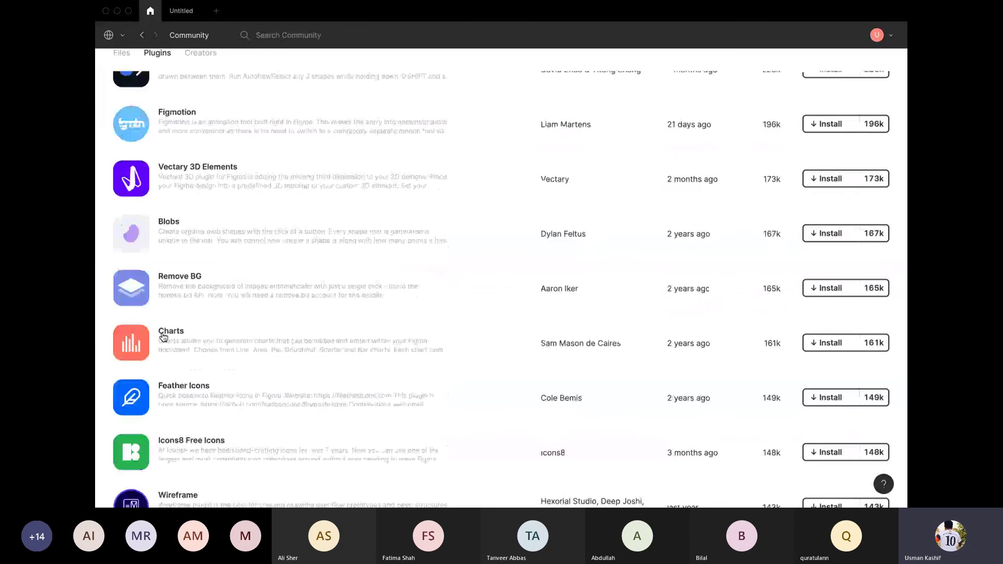
Step: Go back to the Community Explore page and scroll down to Trending plugins
key("super+bracketleft")
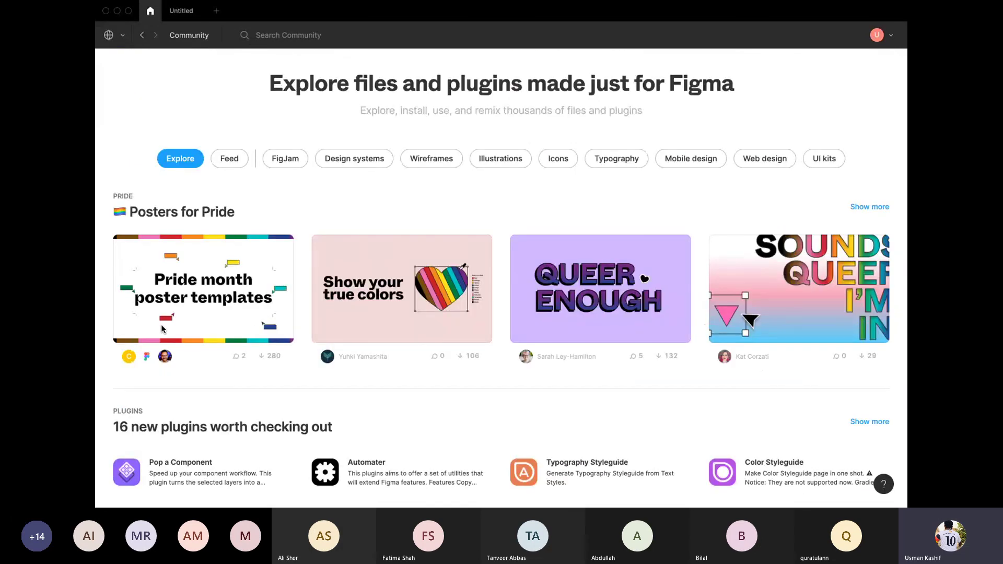
scroll(161, 326, "down", 5)
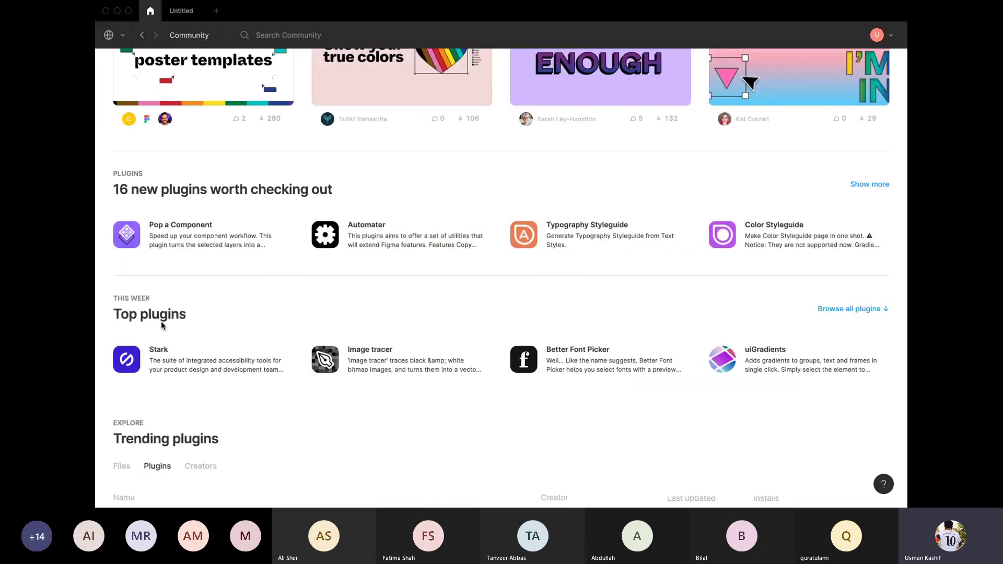
scroll(161, 326, "down", 3)
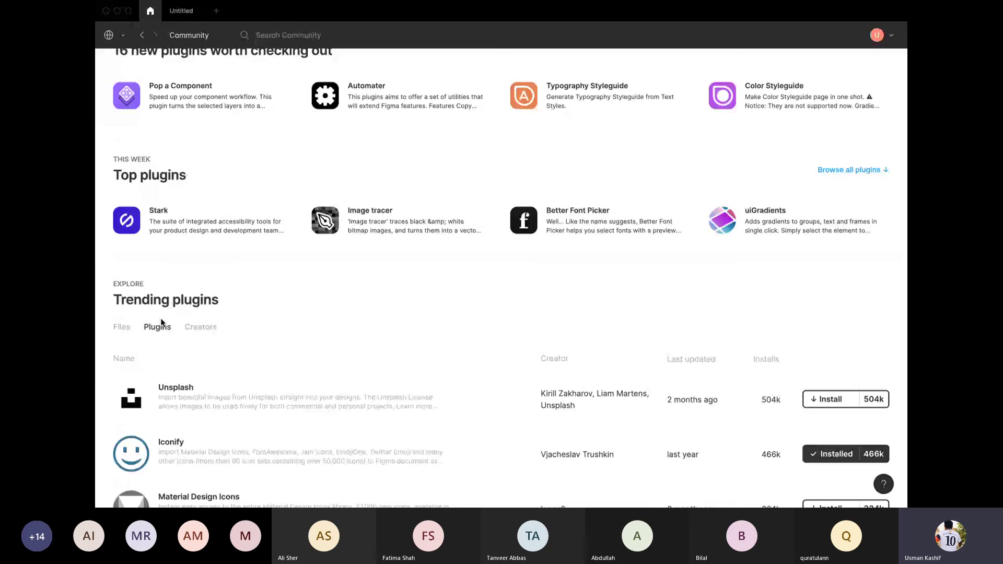
scroll(161, 322, "down", 5)
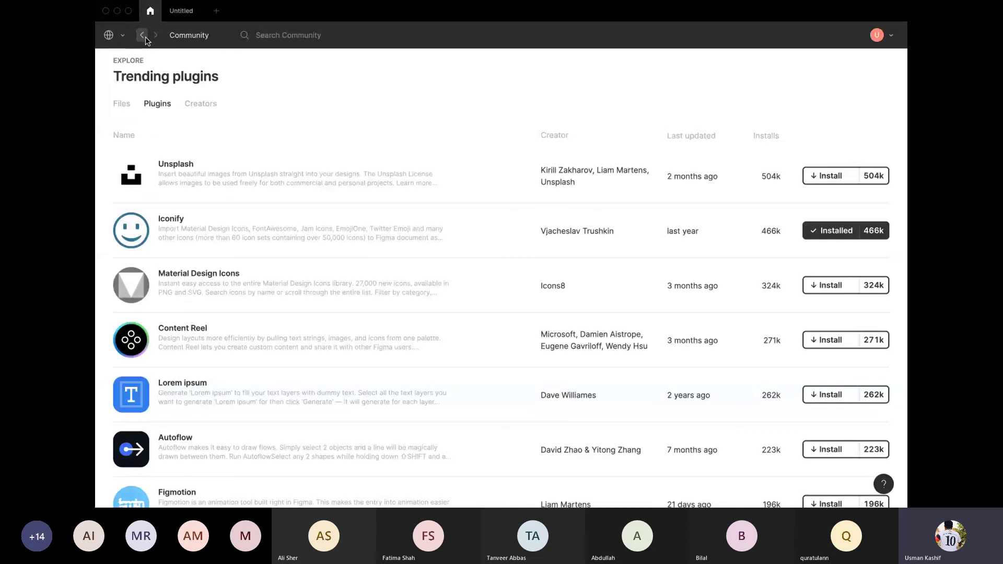
Step: Leave the Community pages for the team home and scroll the view up and down
left_click(143, 36)
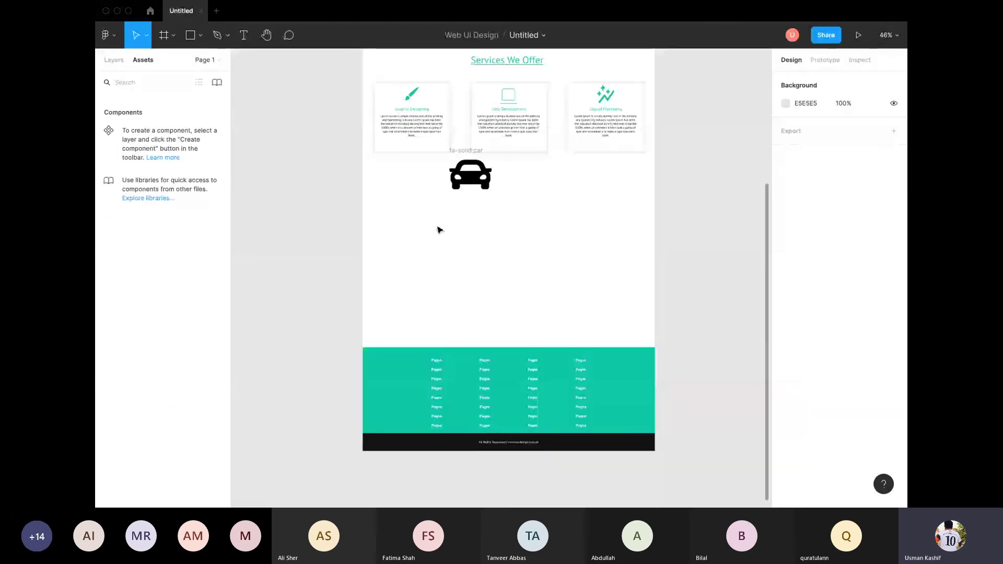
scroll(437, 228, "up", 1)
scroll(438, 230, "up", 3)
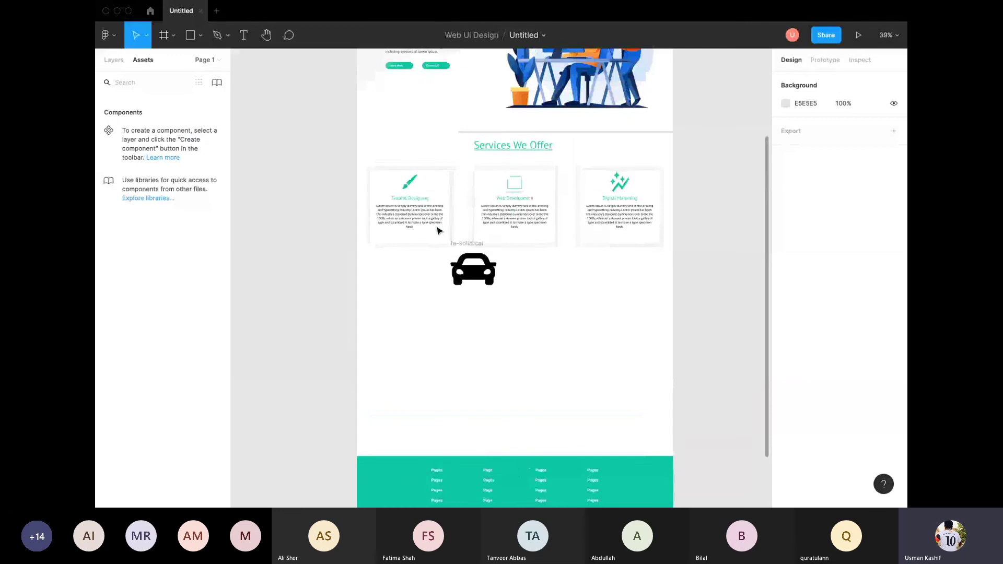
scroll(438, 230, "up", 3)
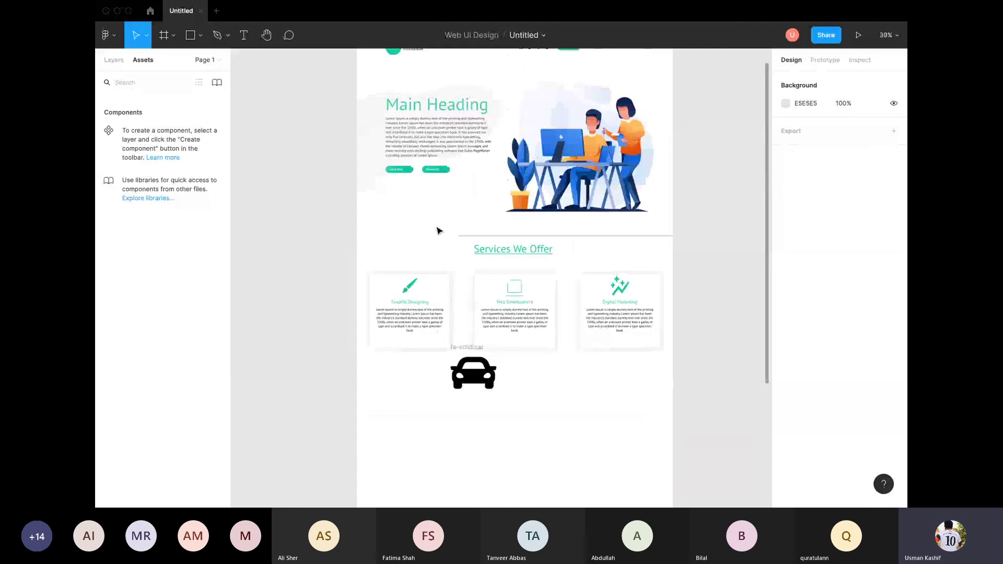
scroll(438, 231, "down", 10)
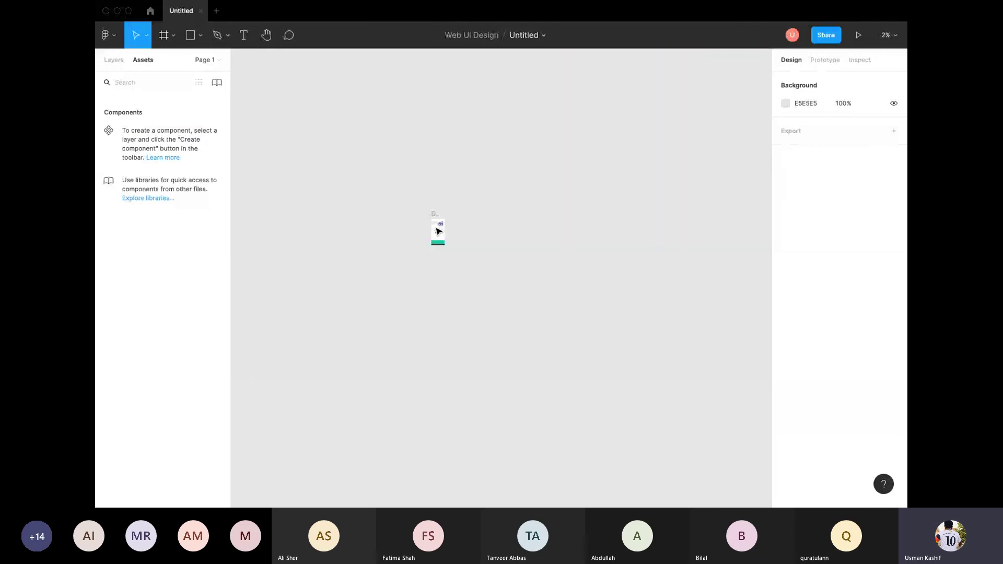
scroll(438, 231, "up", 10)
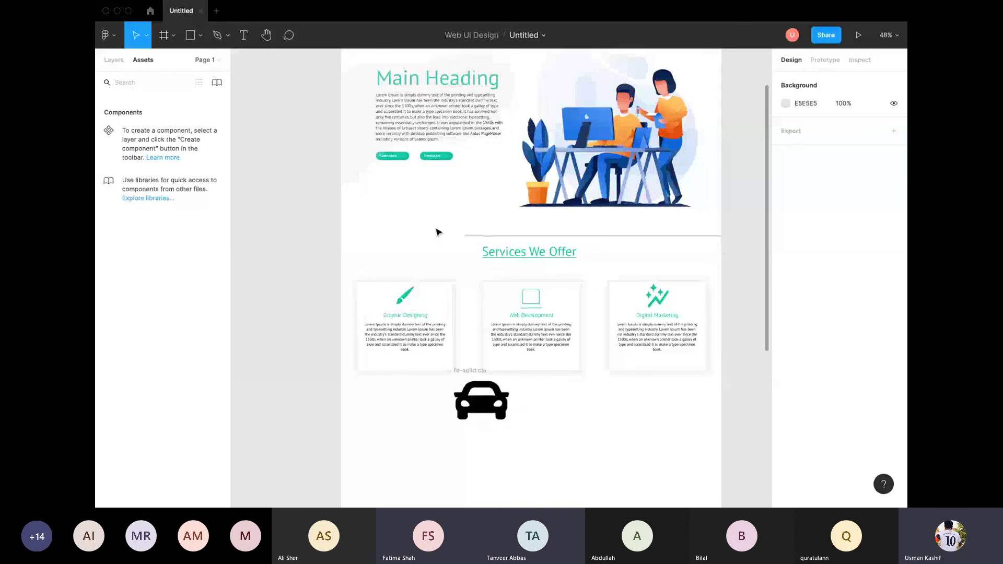
scroll(438, 232, "down", 1)
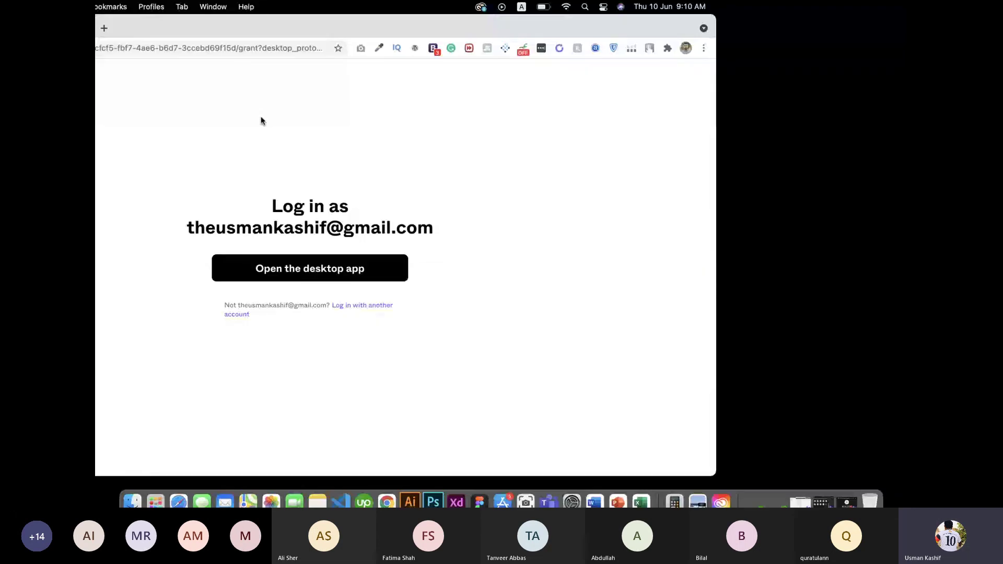
Step: Search Chrome for 'framer' and open the framer.com homepage from the results
left_click(298, 48)
type("fr")
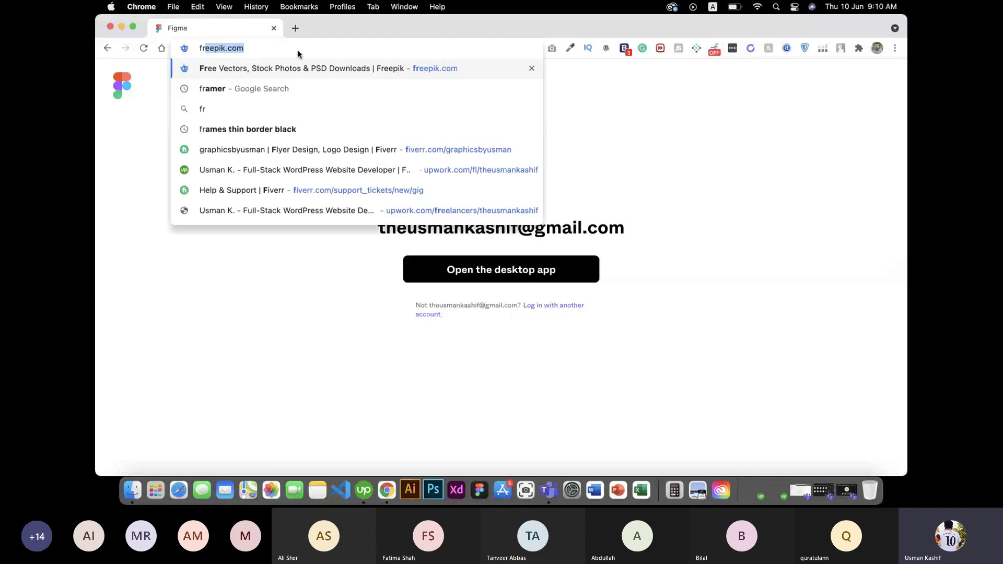
type("amer")
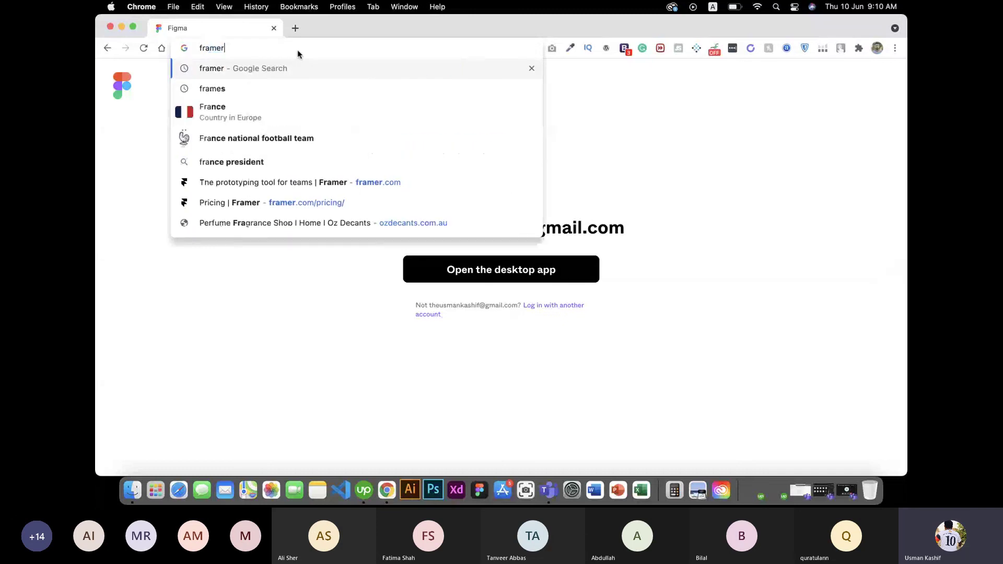
key("Return")
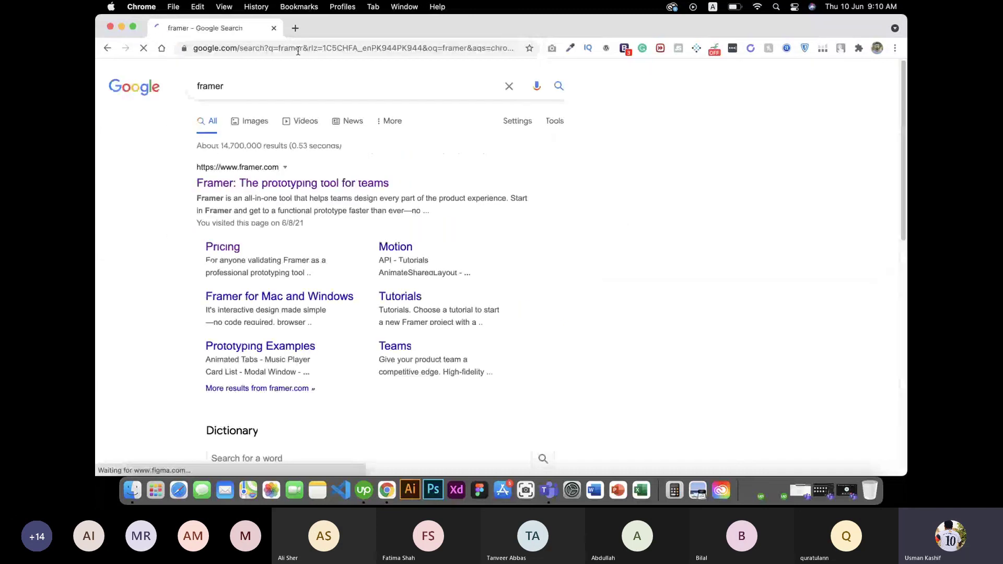
left_click(262, 184)
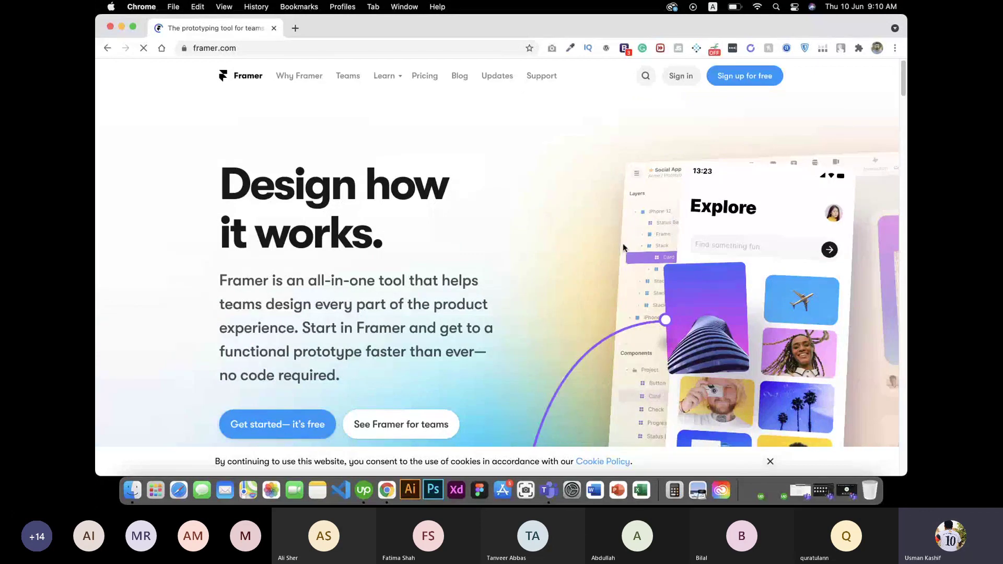
Step: Look over the Framer homepage, then start the free sign-up with 'Get started — it's free'
scroll(494, 243, "down", 10)
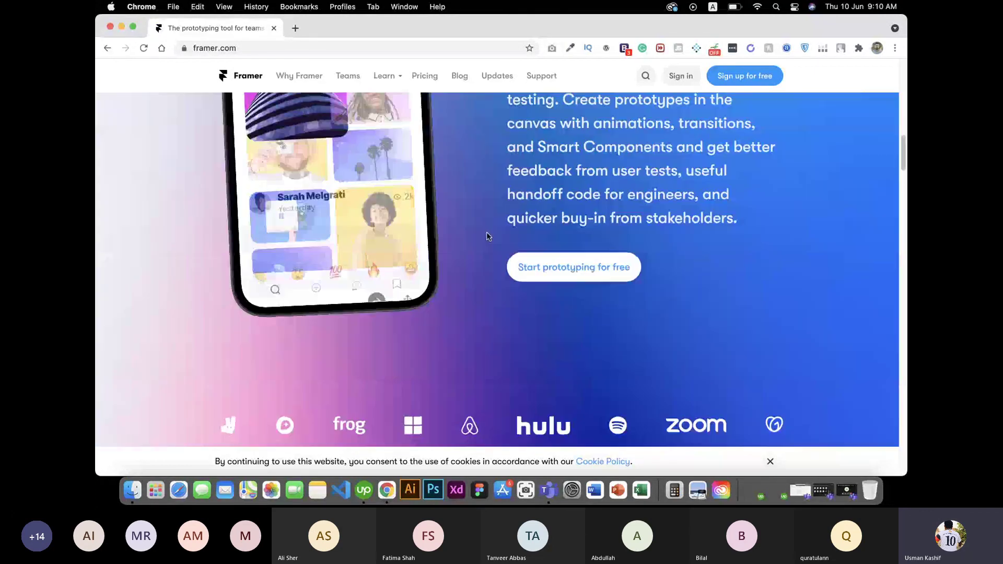
scroll(487, 236, "up", 6)
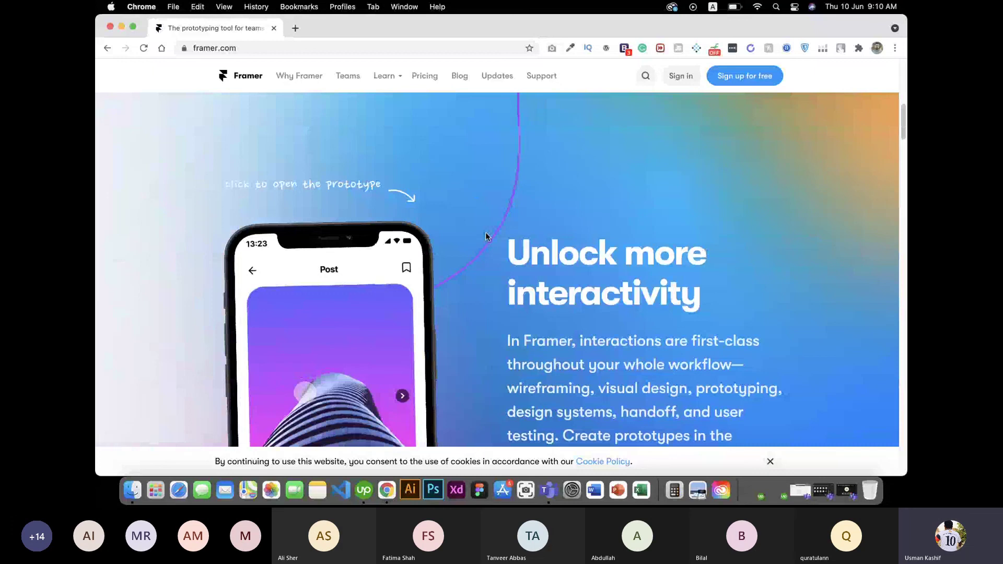
scroll(492, 235, "down", 8)
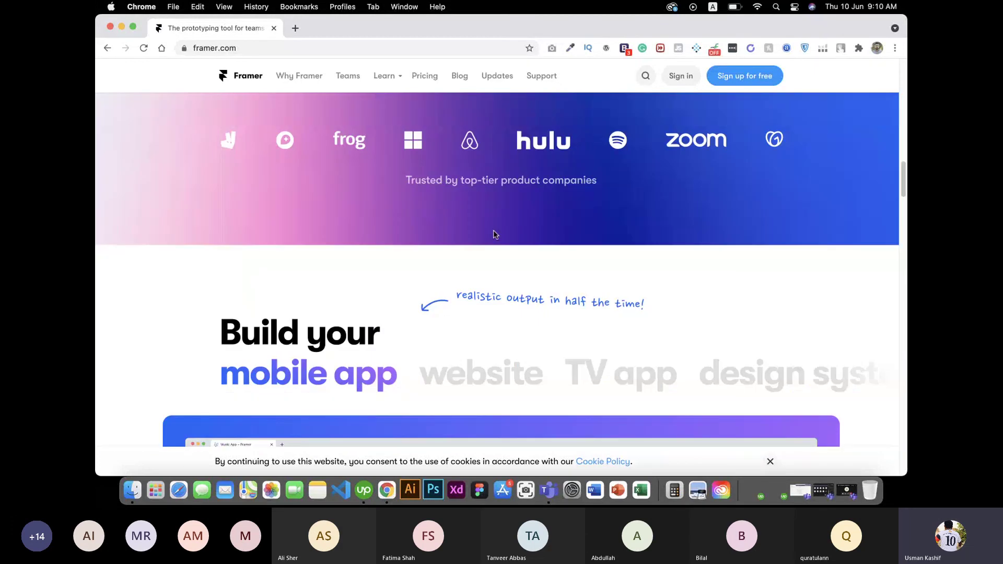
scroll(496, 234, "up", 10)
left_click(280, 418)
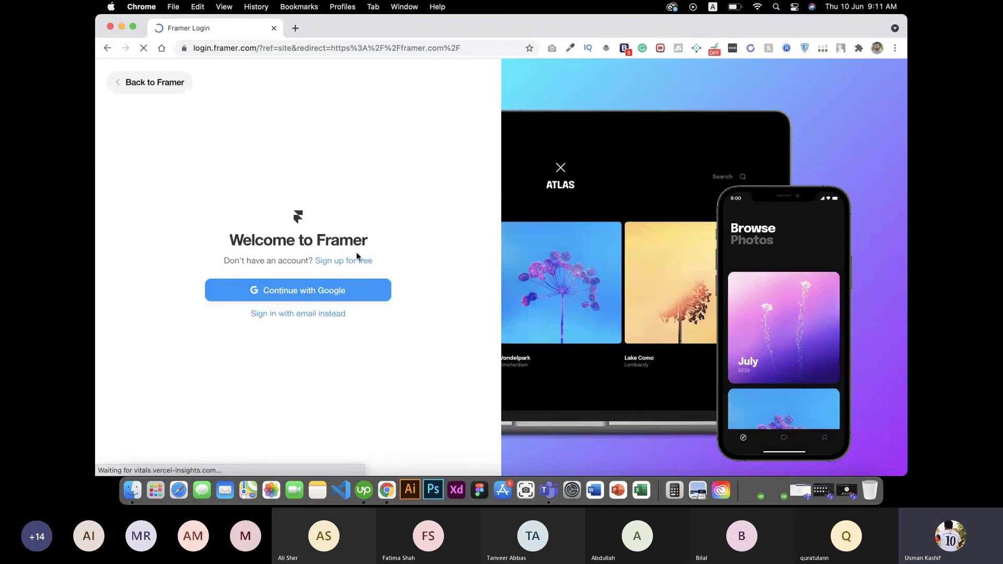
Step: Sign in with Google and submit Create Account with work type Other and terms accepted
left_click(327, 293)
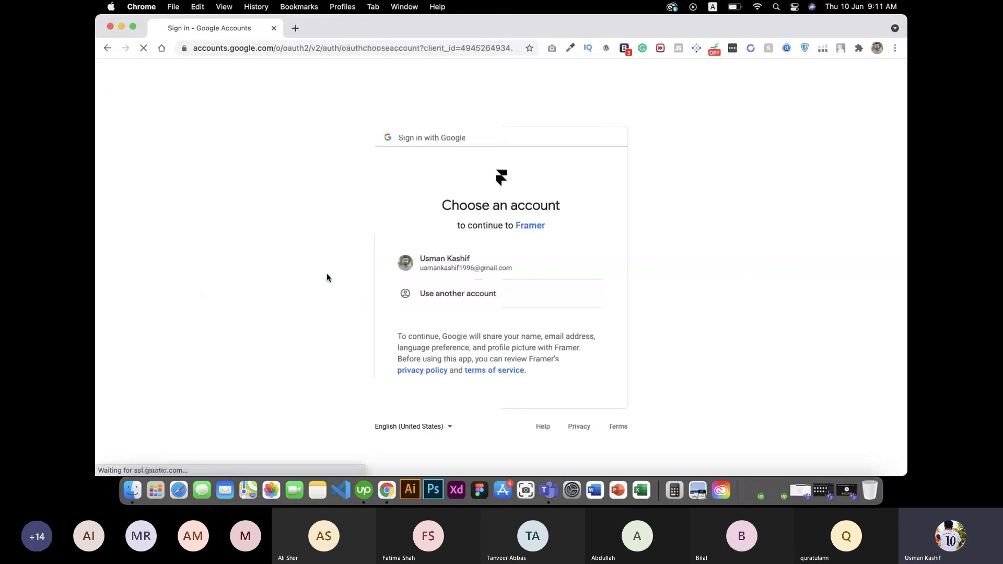
left_click(481, 262)
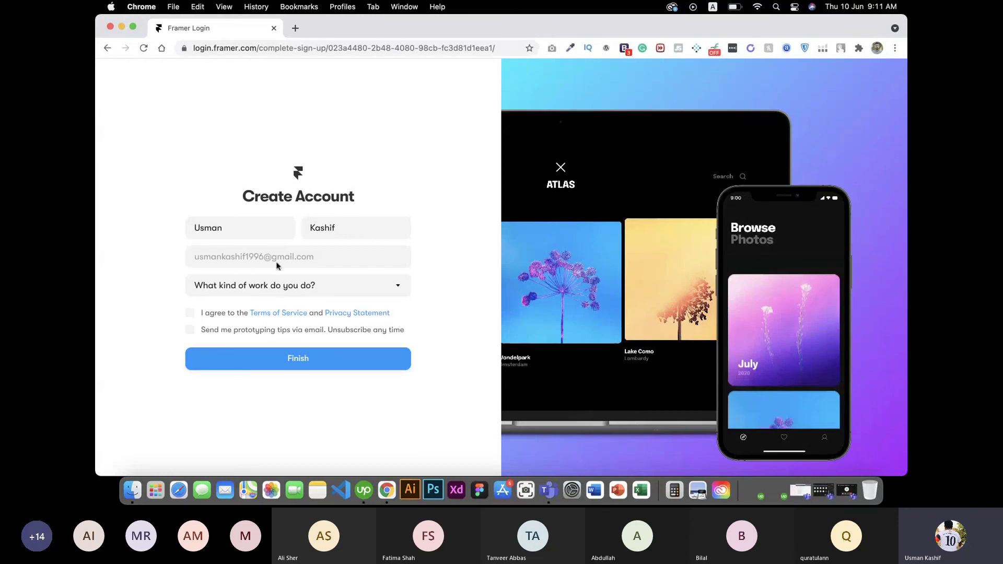
left_click(286, 285)
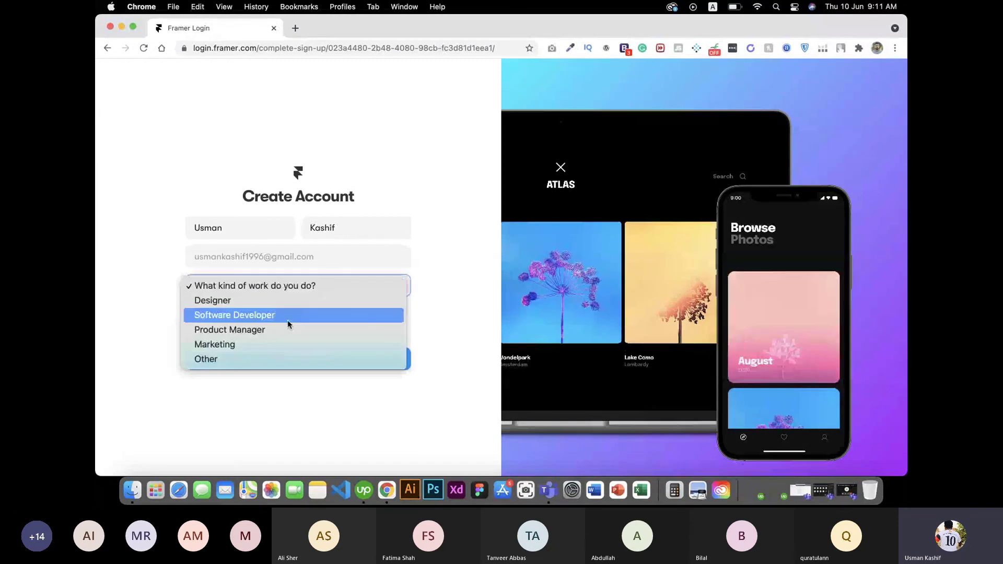
left_click(283, 359)
left_click(199, 312)
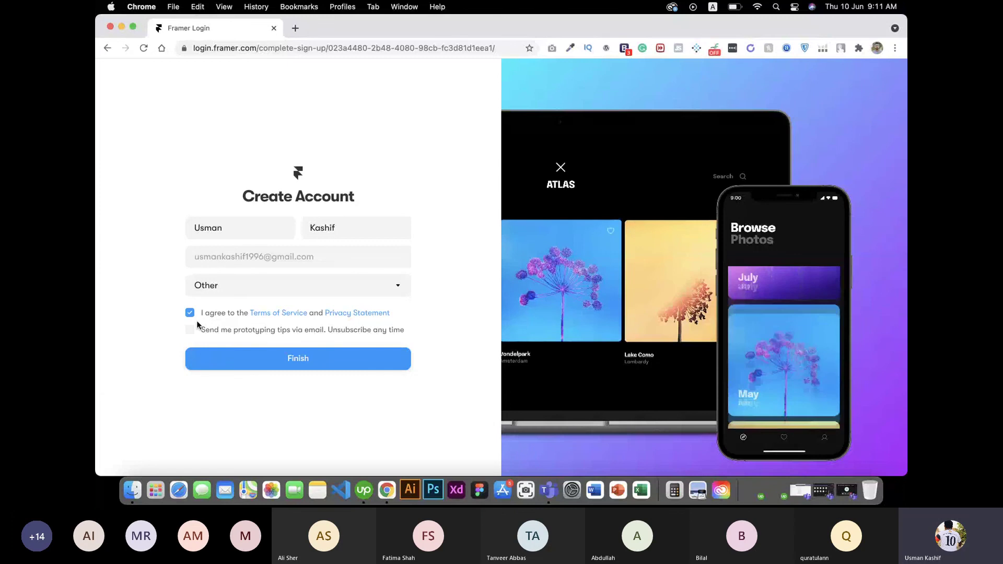
left_click(196, 329)
left_click(195, 328)
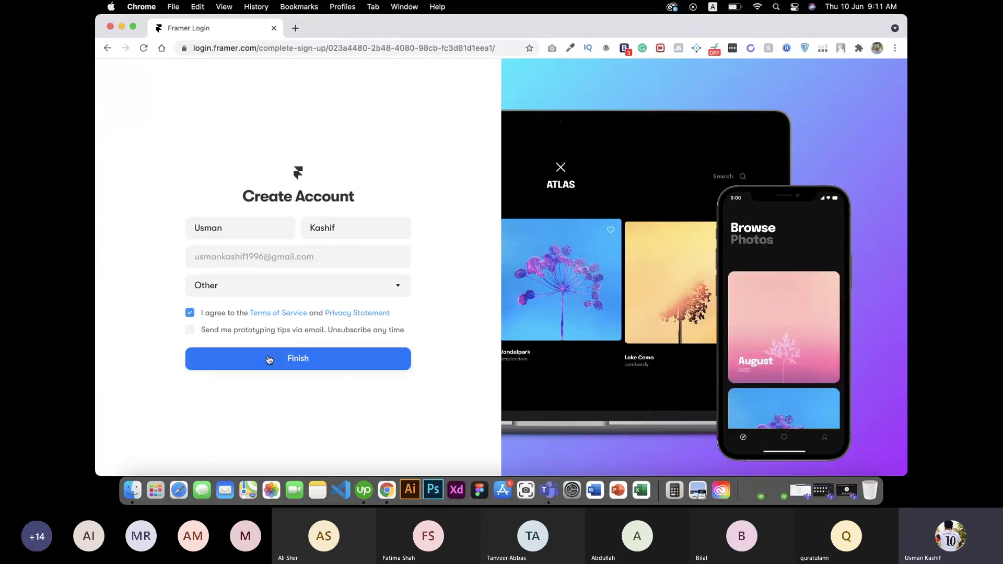
left_click(267, 358)
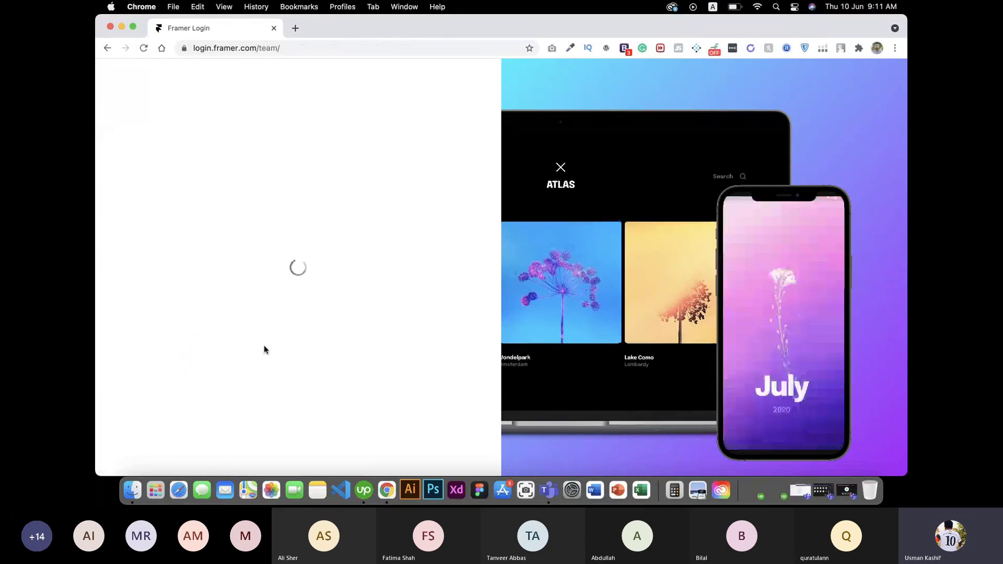
Step: Name and create the team, stay on the Free plan, and dismiss the welcome message
type("Usman")
left_click(335, 312)
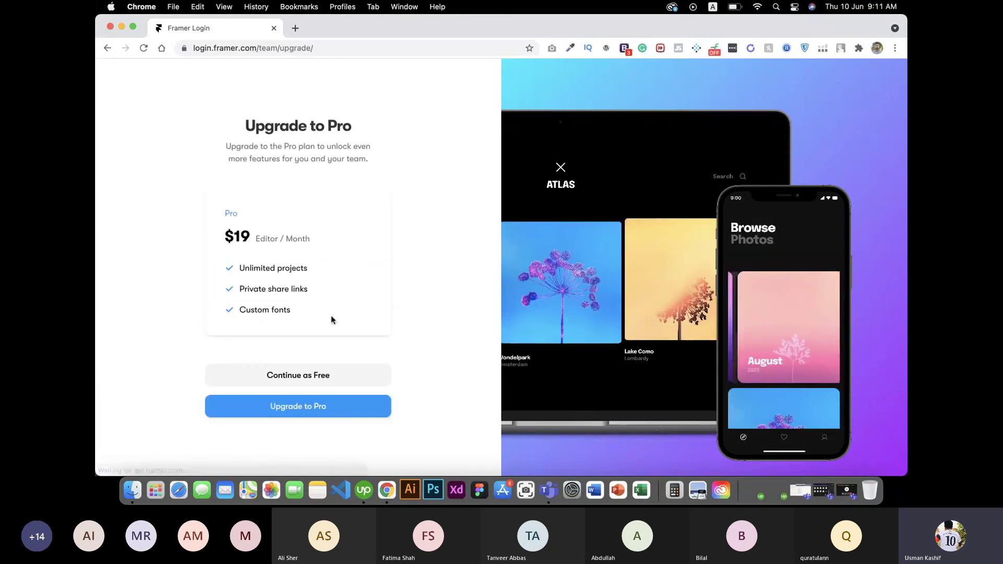
left_click(340, 377)
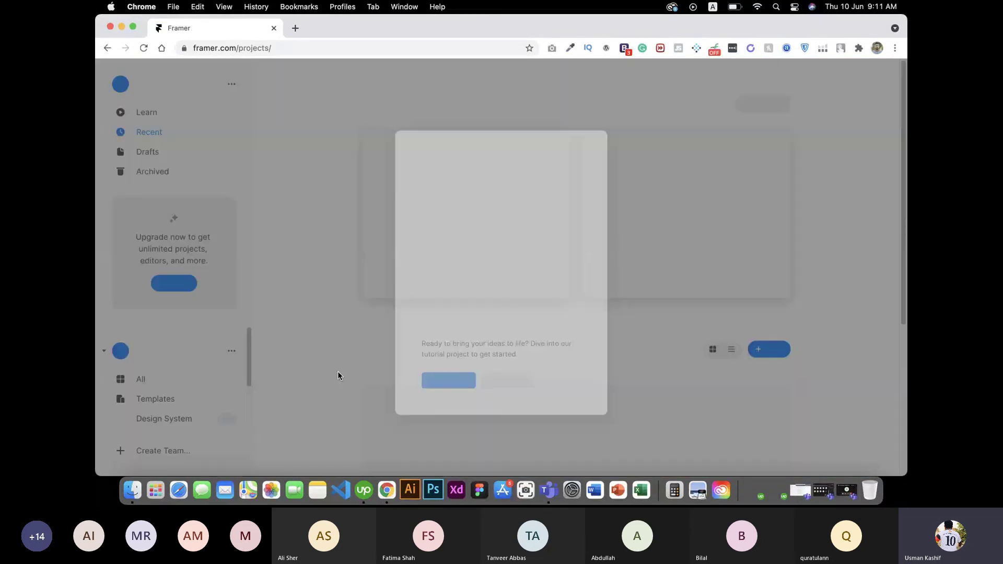
left_click(502, 382)
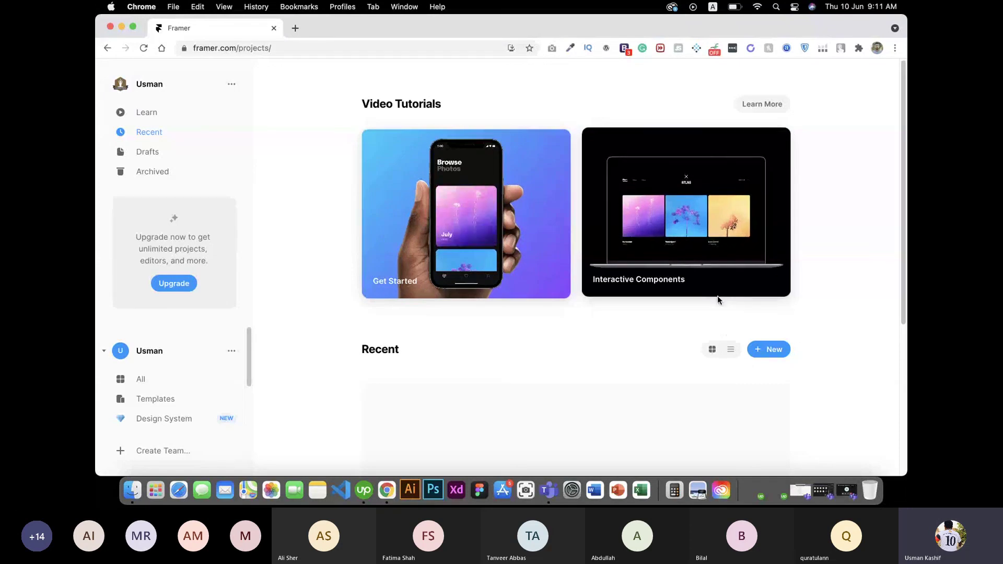
scroll(313, 289, "down", 5)
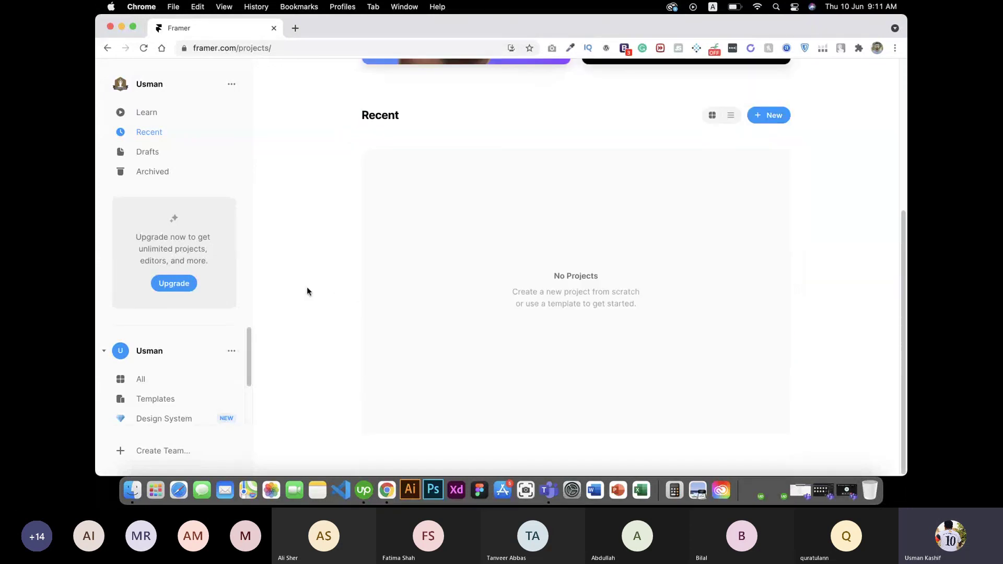
Step: Create a blank project with an iPhone 12 phone screen moved left of centre
left_click(753, 117)
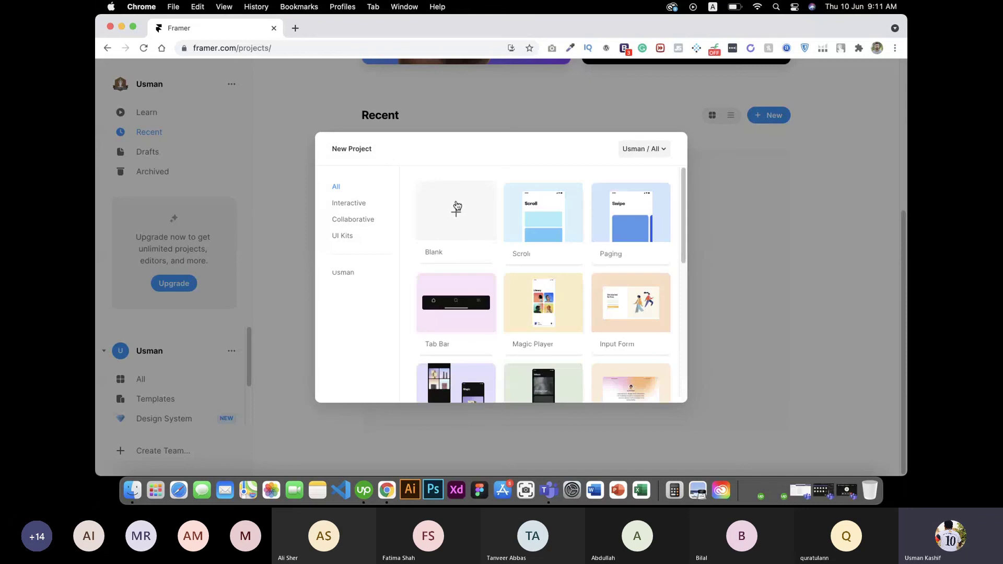
left_click(455, 217)
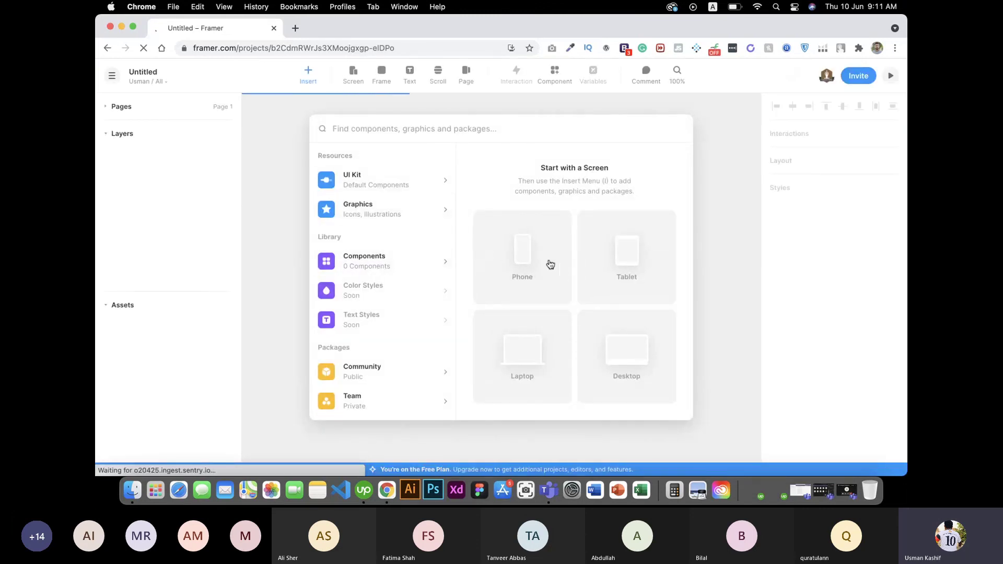
left_click(511, 251)
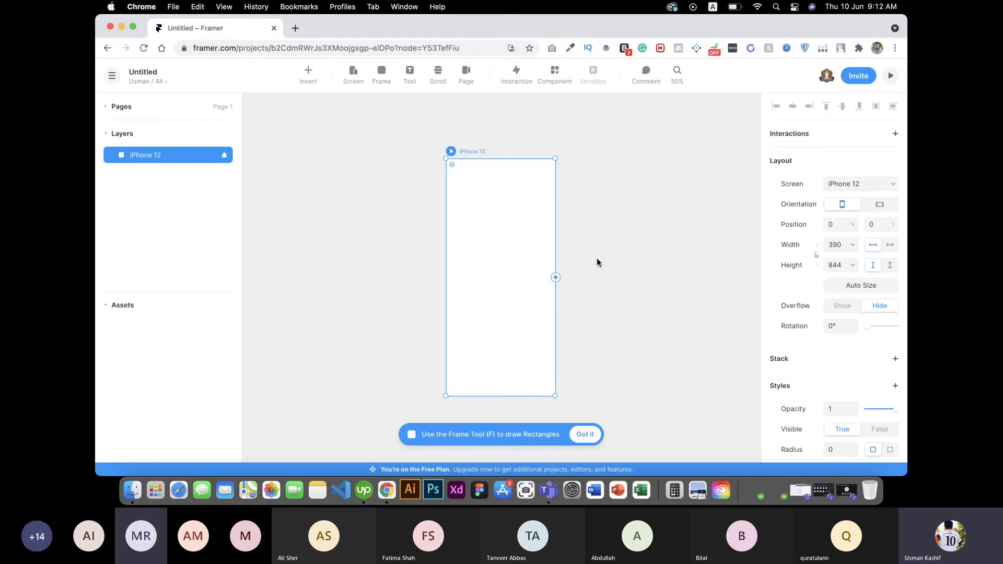
left_click(614, 246)
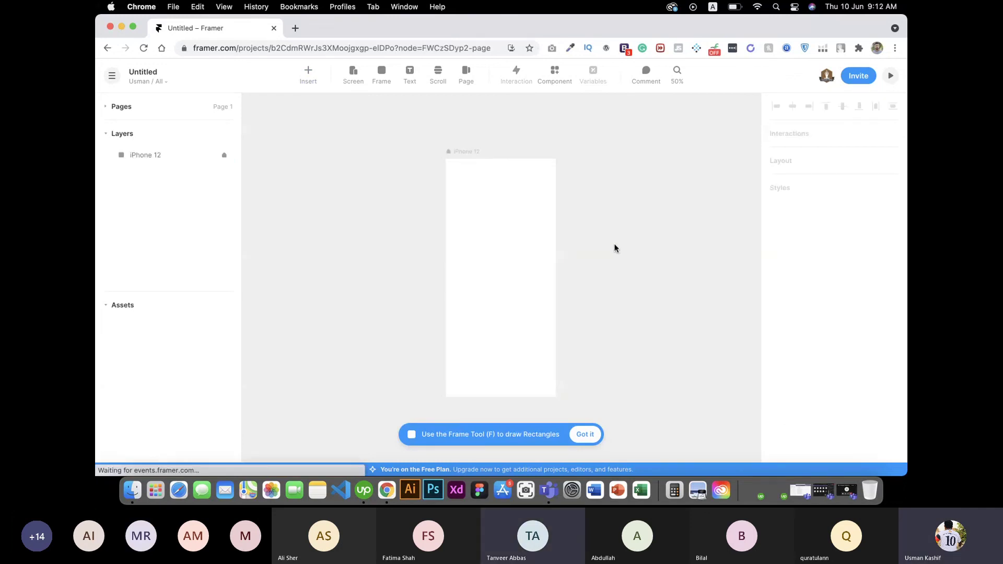
left_click(475, 242)
left_click_drag(484, 237, 404, 242)
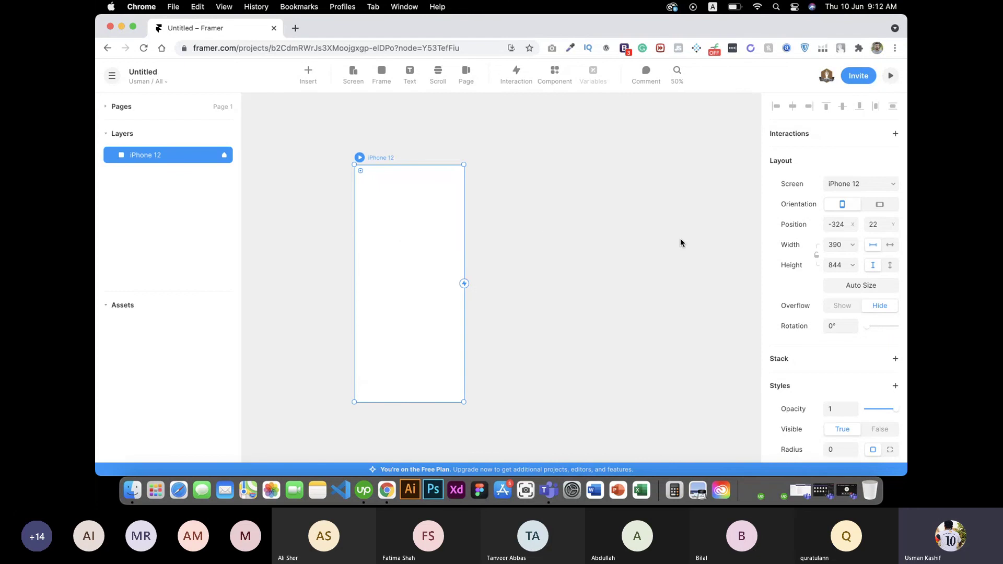
Step: Bring up the Insert library of components from the toolbar
scroll(832, 334, "down", 5)
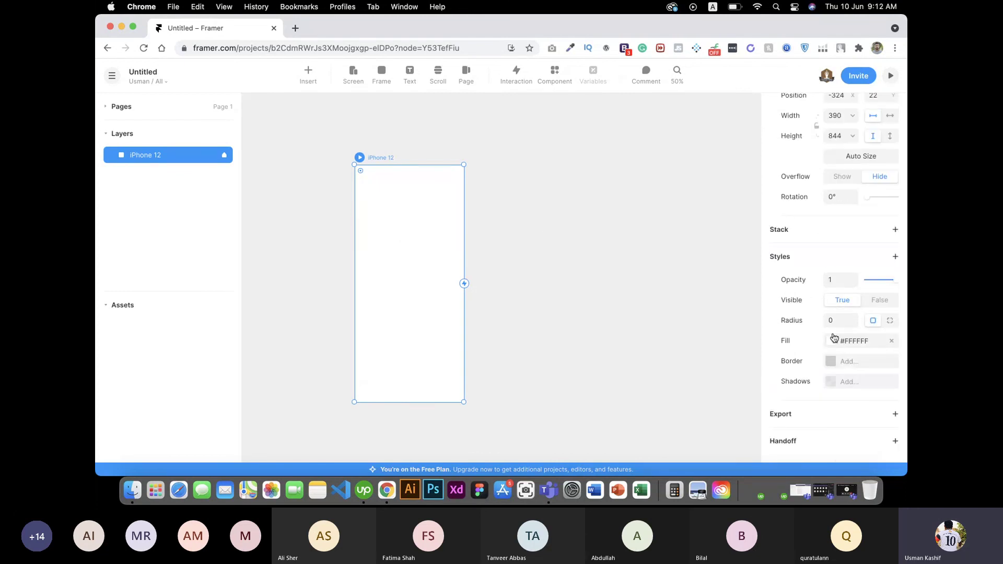
scroll(815, 259, "up", 5)
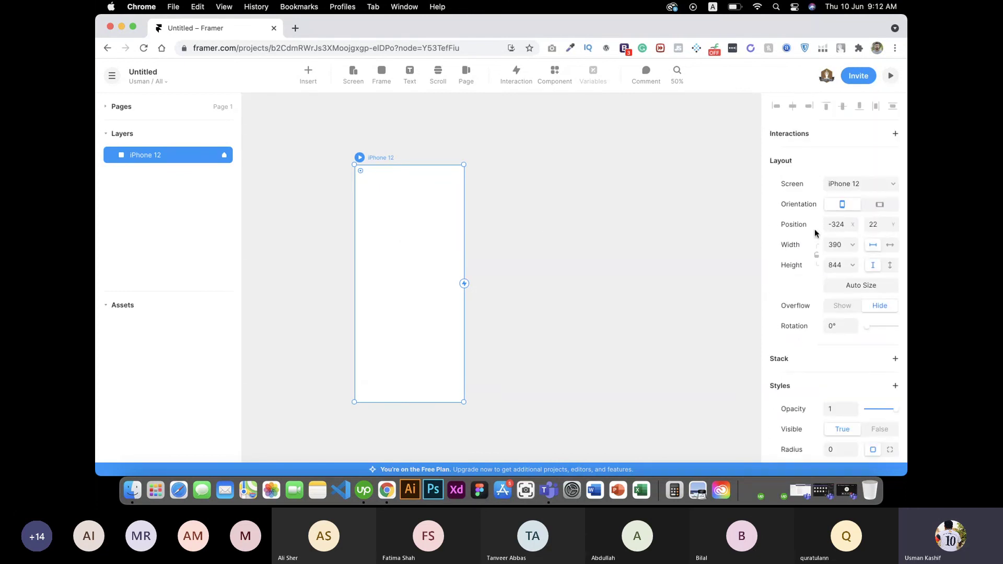
left_click(309, 76)
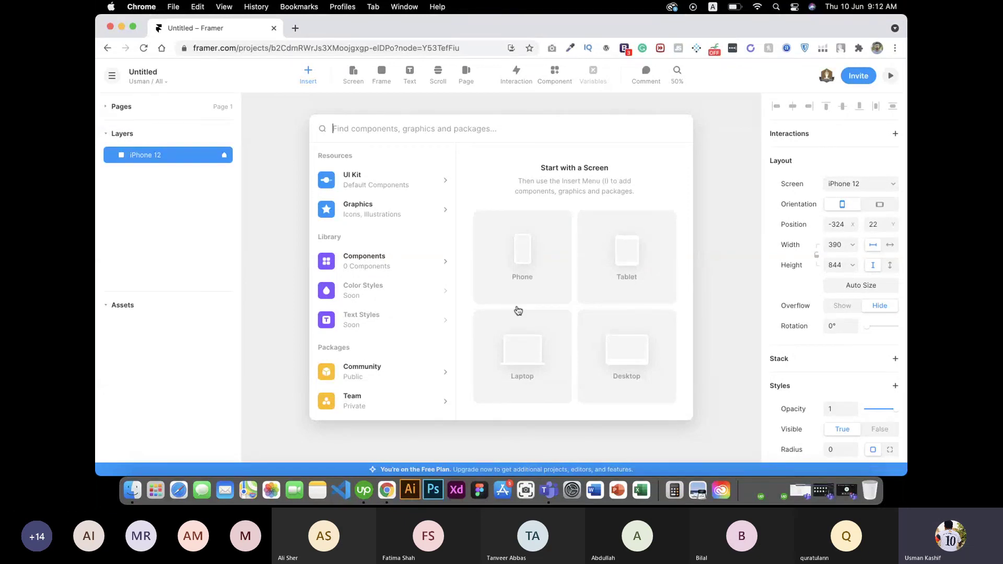
Step: Browse the UI Kit interface components, previewing Button and Cursors
left_click(403, 187)
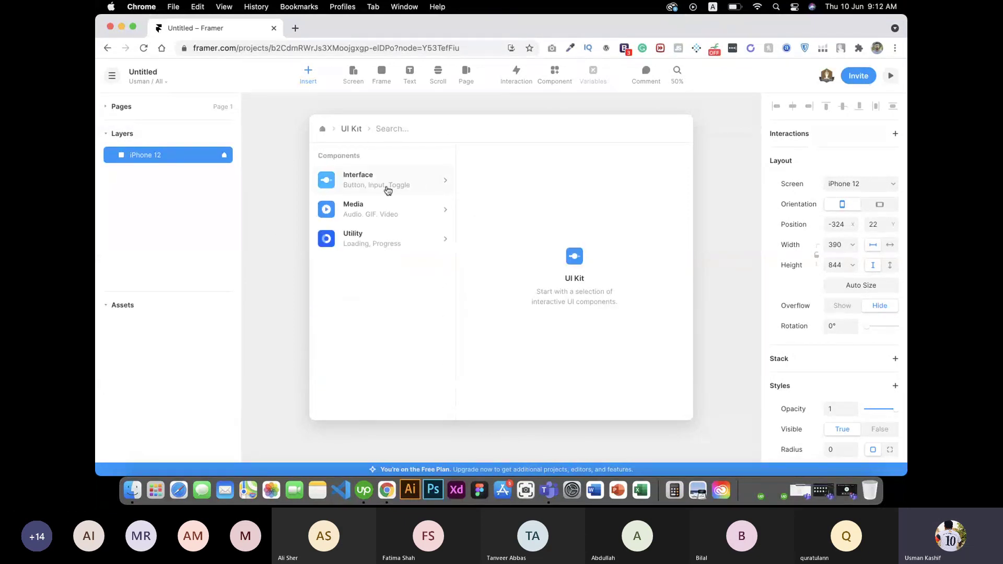
left_click(433, 184)
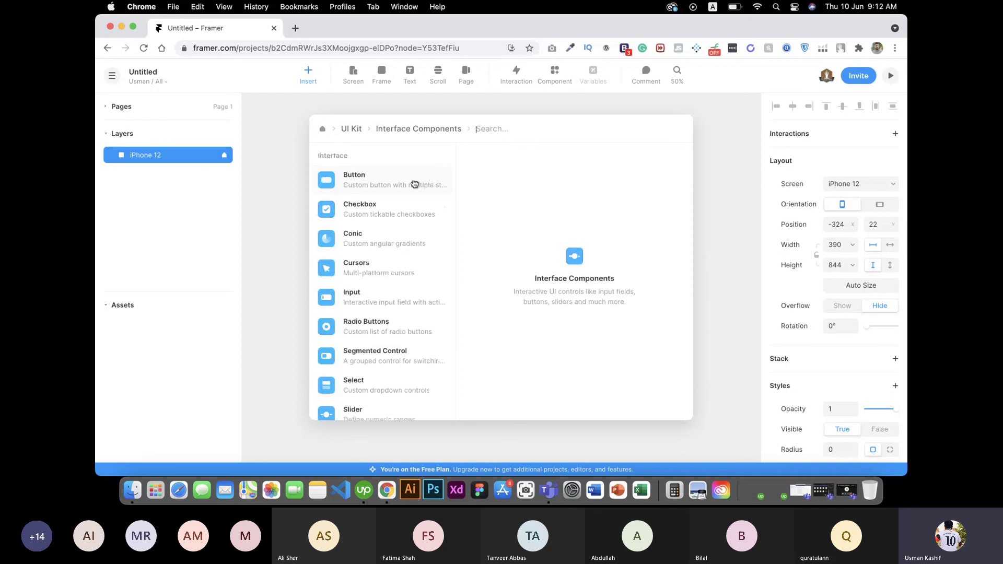
left_click(413, 184)
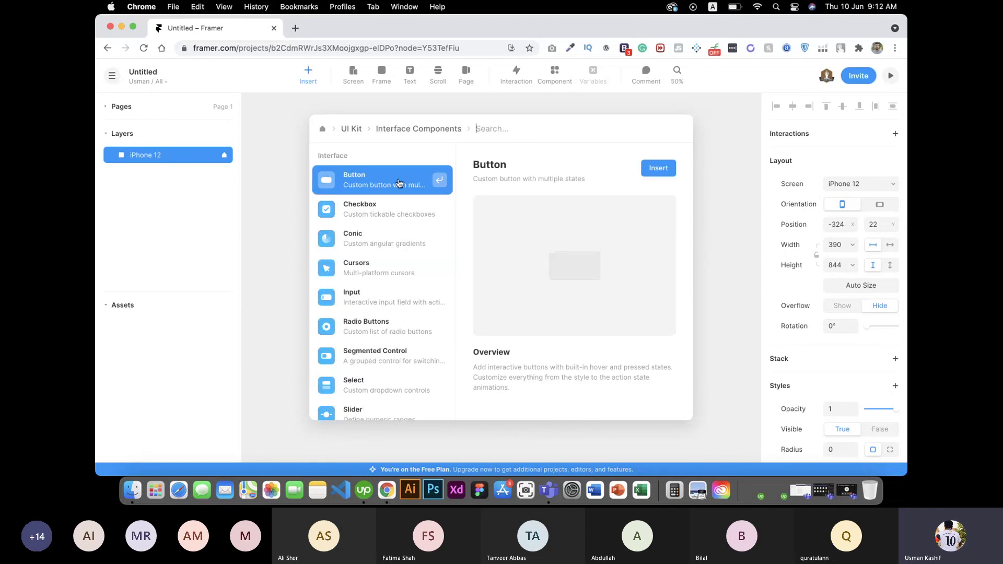
left_click(371, 275)
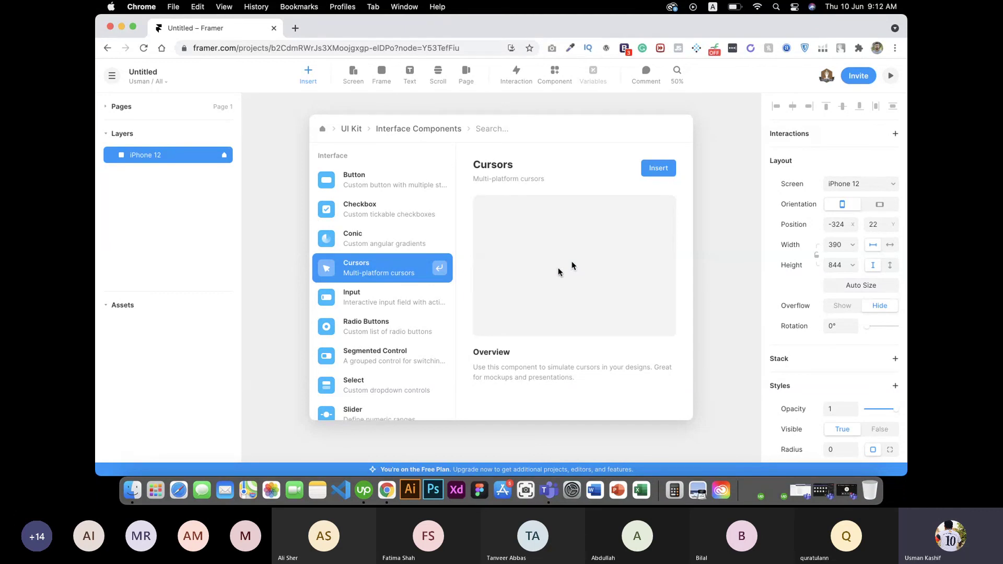
scroll(356, 351, "down", 2)
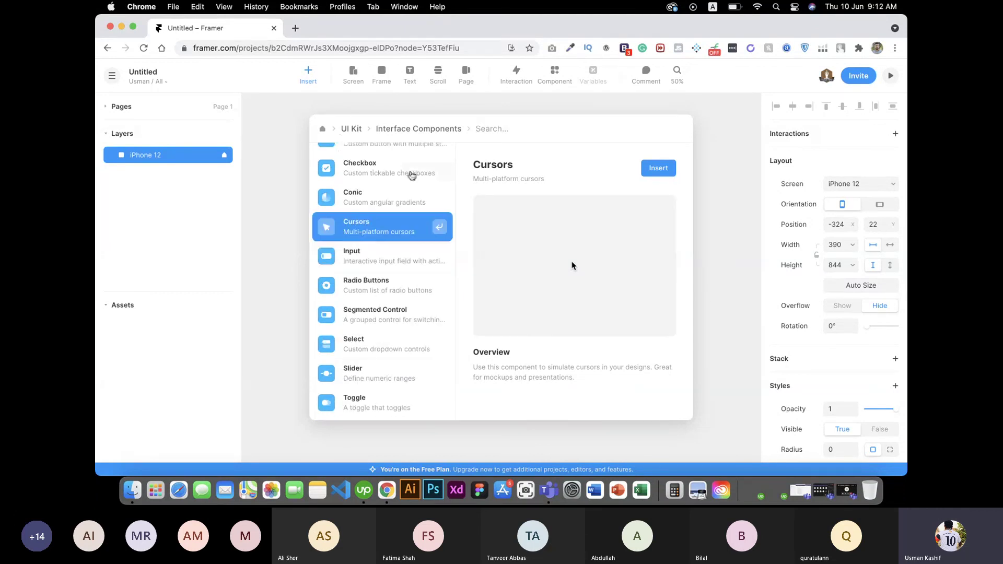
left_click(347, 128)
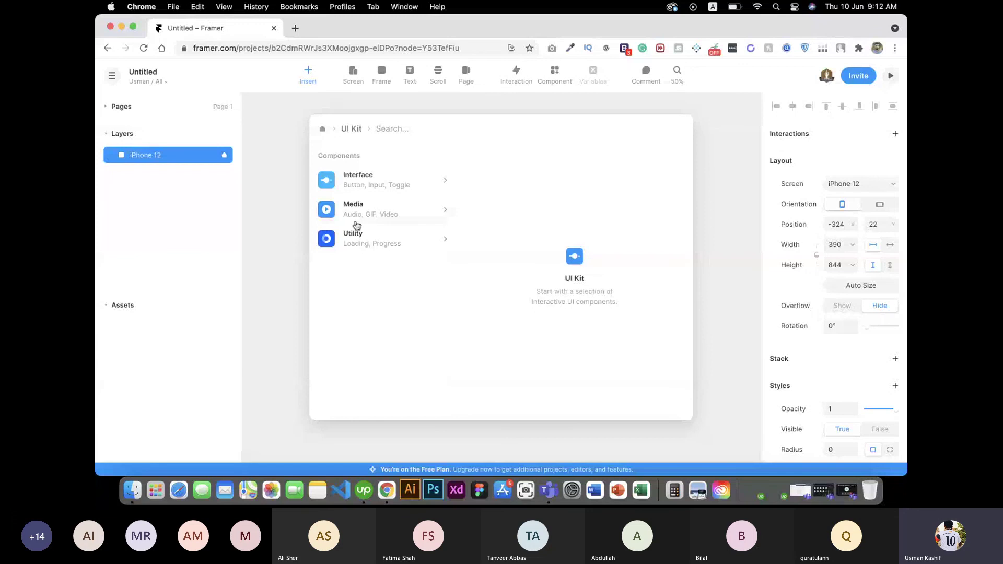
left_click(325, 129)
Step: Look through Graphics shapes, then drag an Iconoir Home icon onto the canvas
left_click(396, 212)
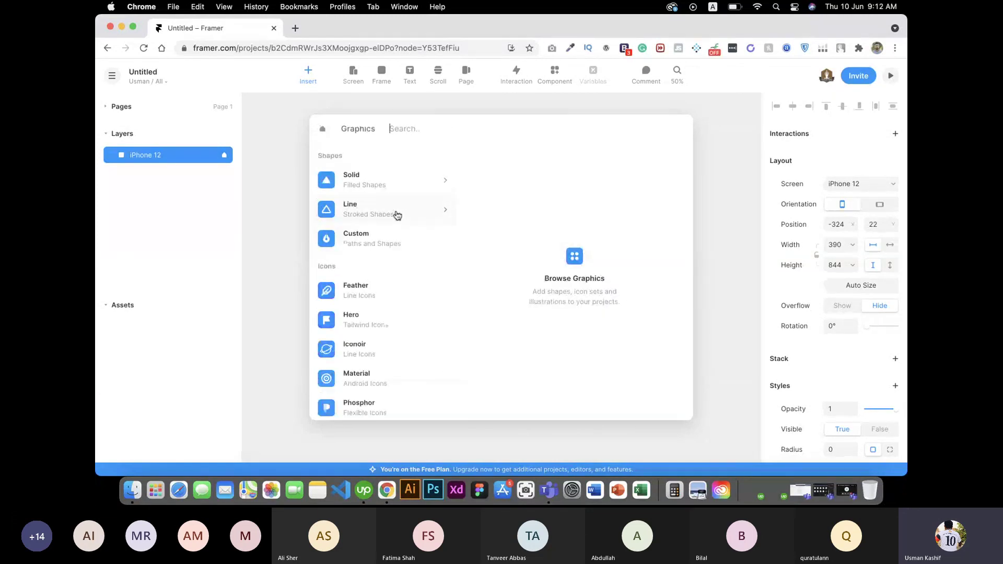
left_click(369, 178)
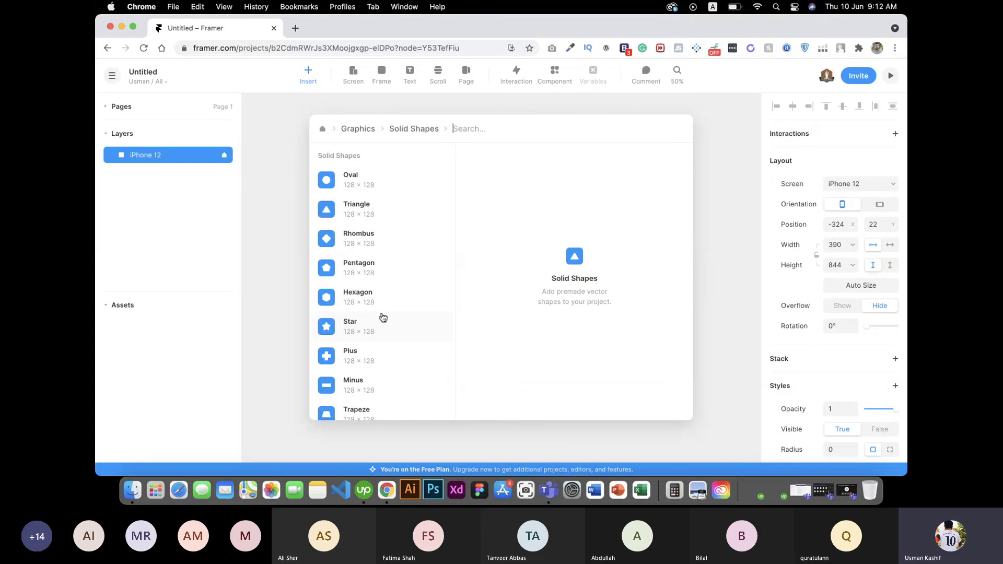
scroll(373, 328, "down", 3)
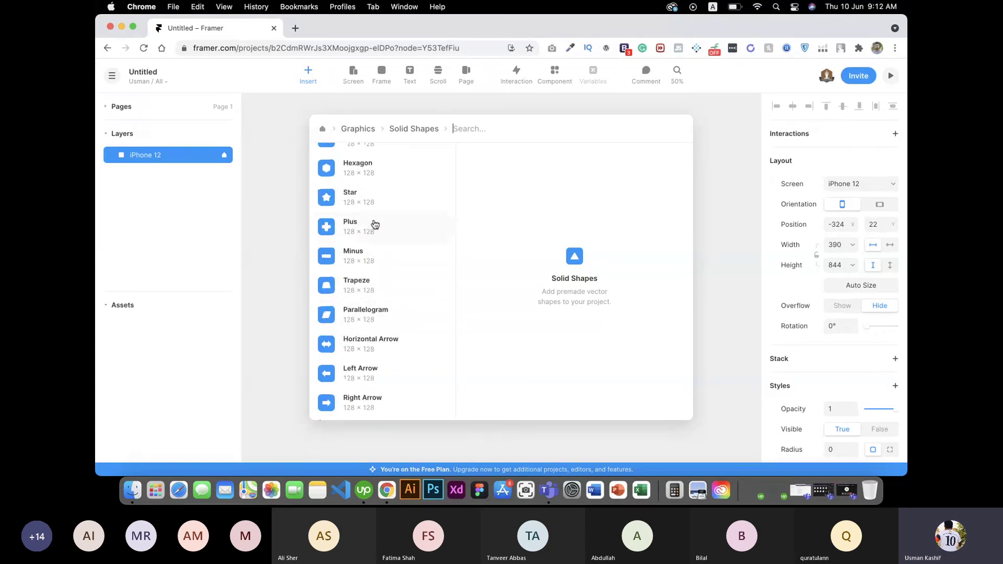
scroll(375, 225, "up", 3)
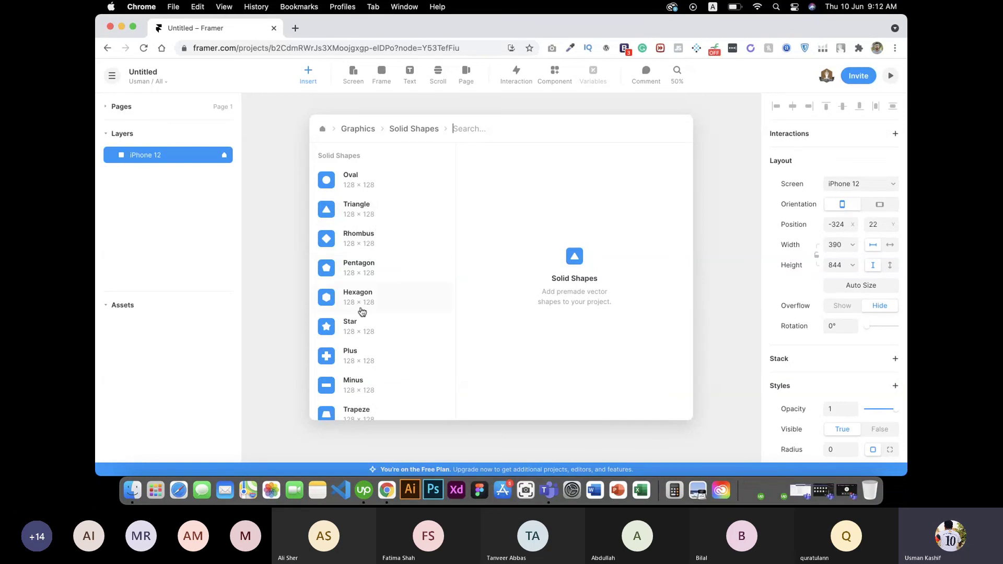
scroll(360, 329, "down", 3)
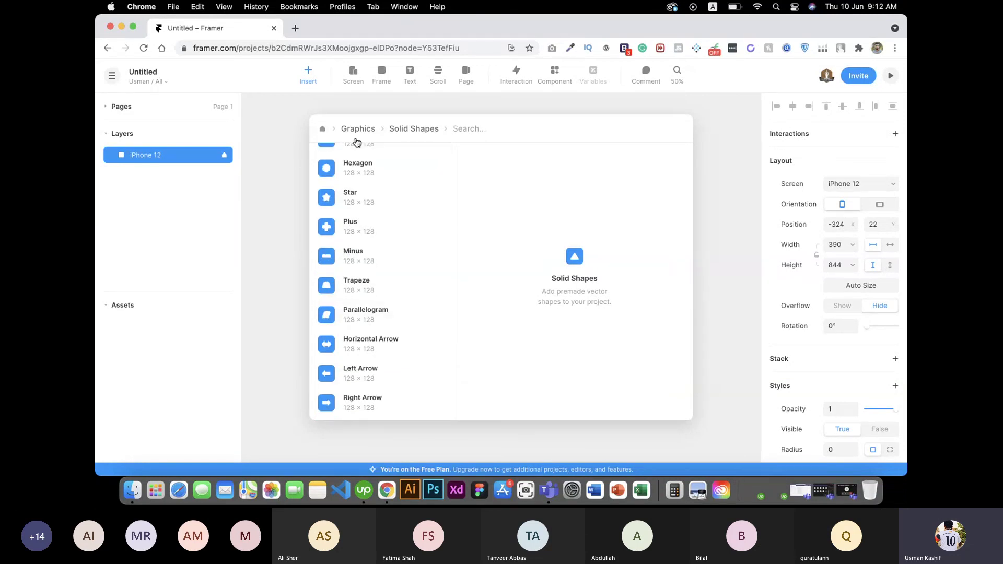
left_click(346, 135)
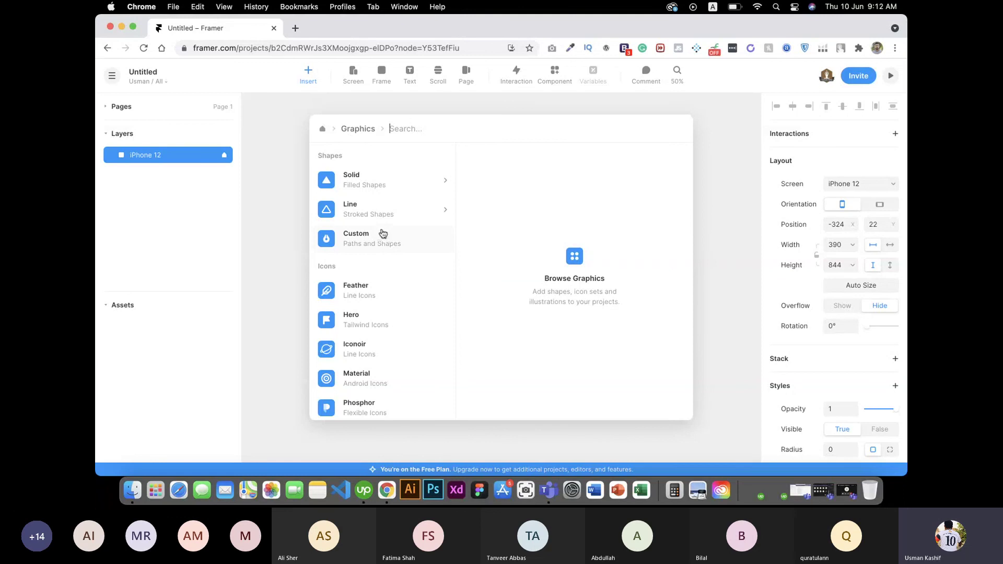
left_click(396, 345)
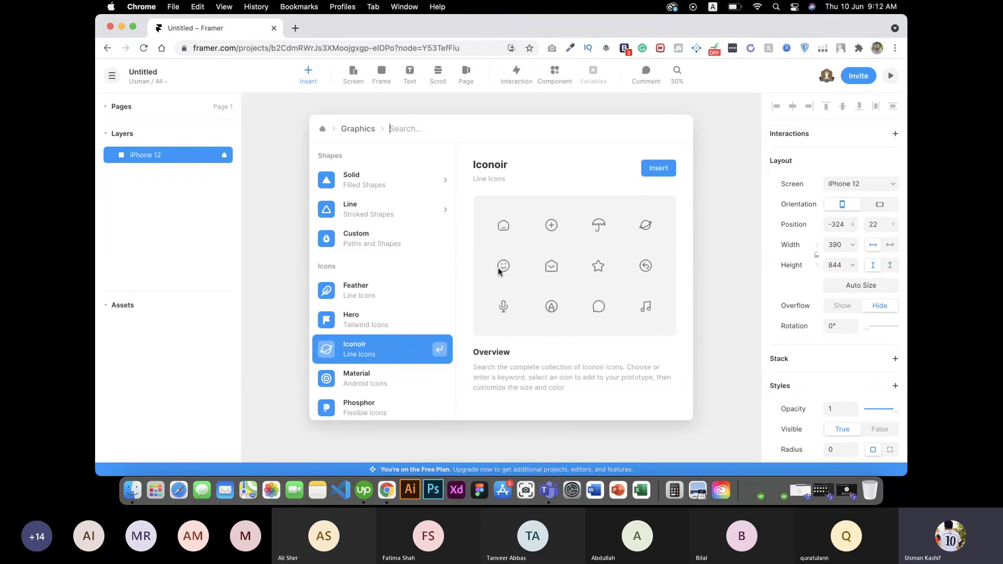
left_click_drag(498, 267, 583, 236)
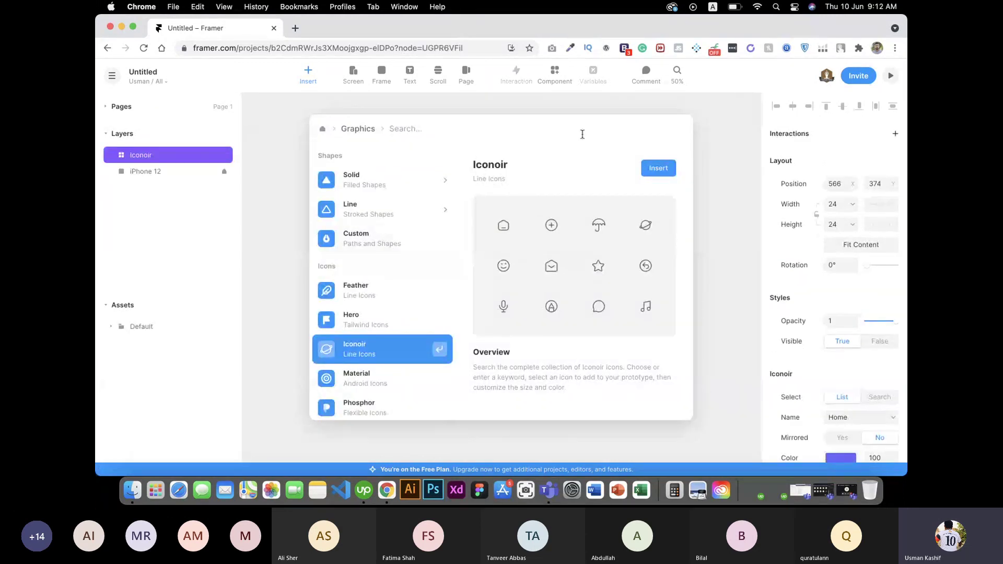
Step: Move the Home icon into the iPhone 12 screen and enlarge it to about 168×231
left_click(264, 155)
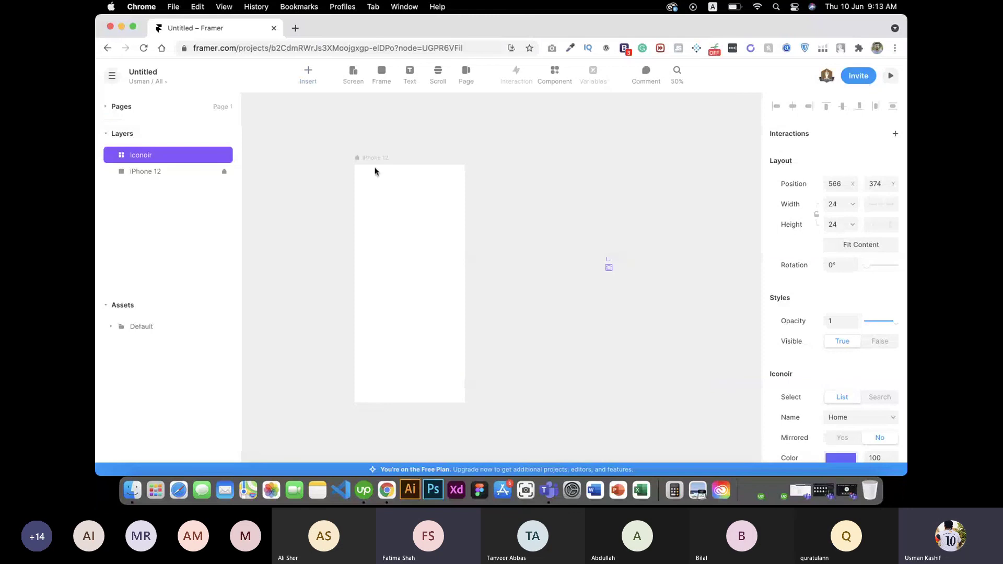
left_click_drag(610, 267, 411, 267)
left_click(405, 287)
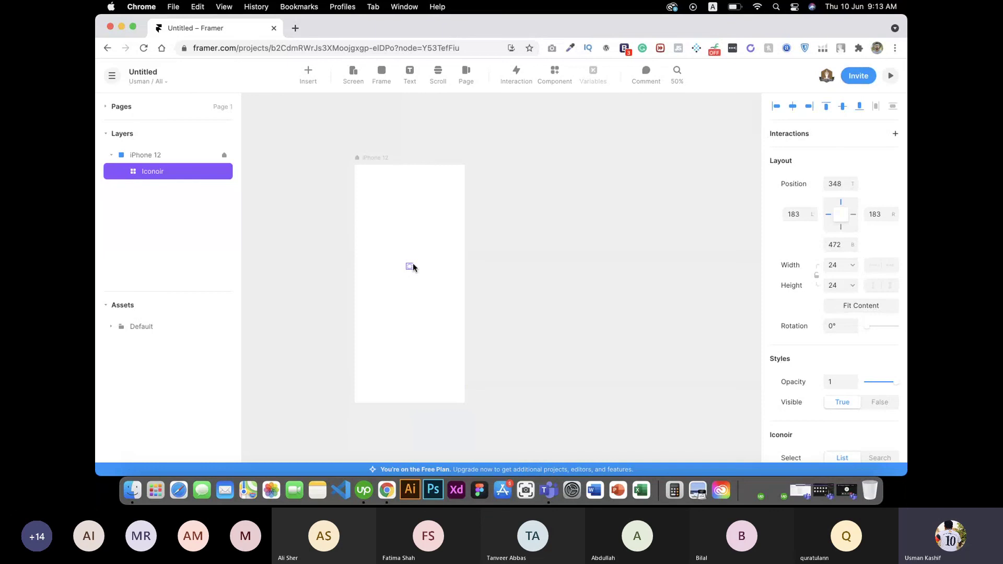
scroll(412, 265, "up", 10)
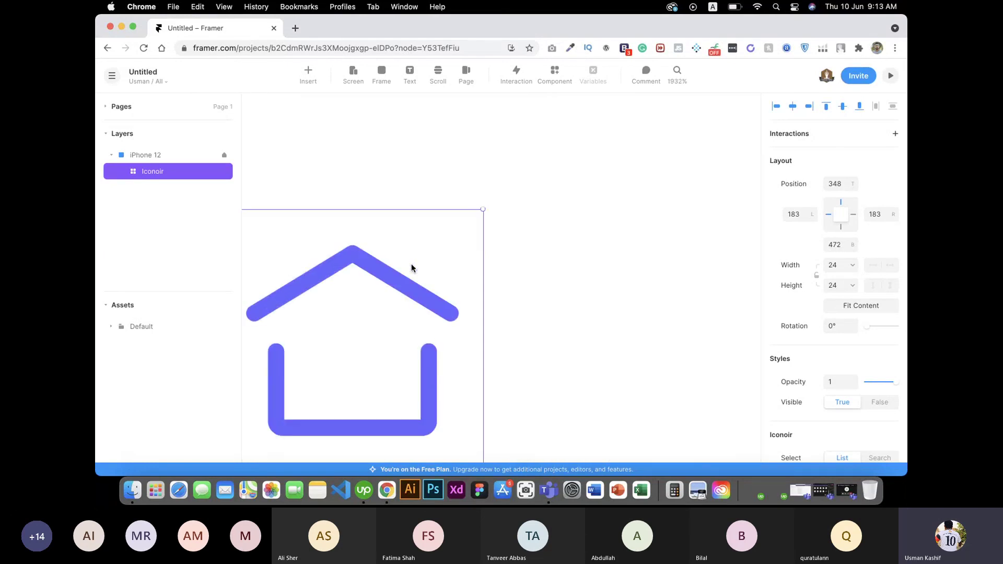
scroll(412, 265, "down", 15)
scroll(410, 269, "up", 10)
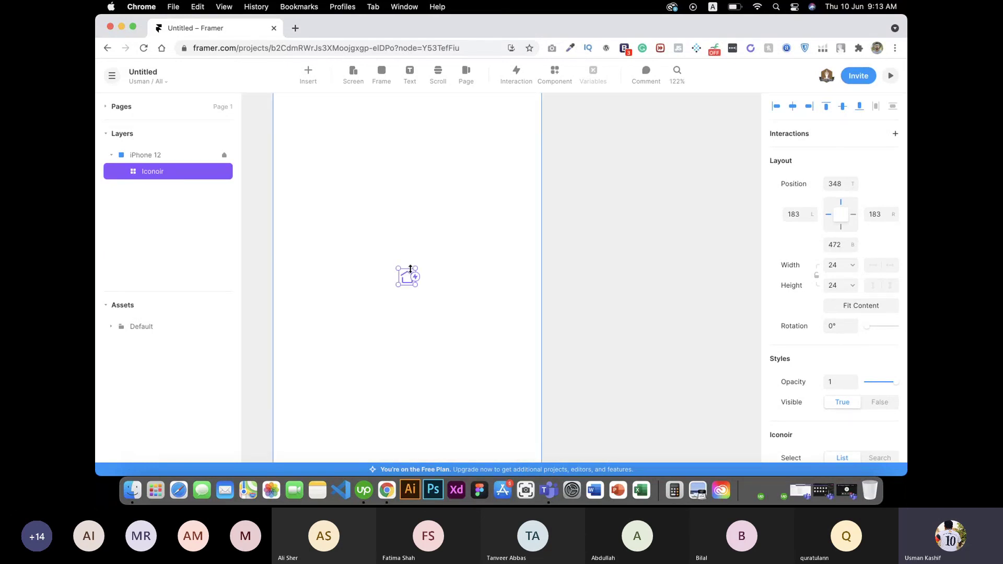
left_click_drag(410, 269, 514, 126)
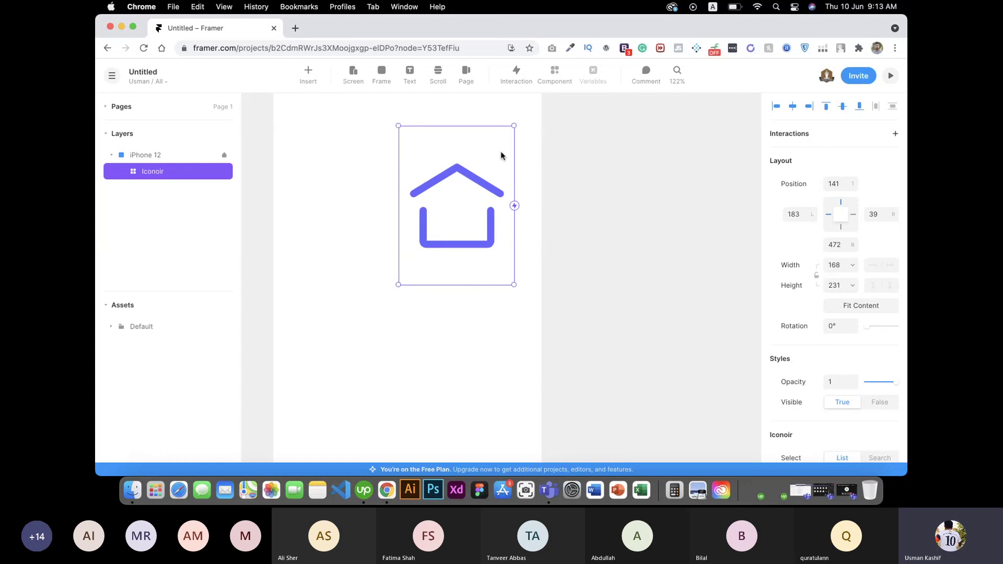
left_click_drag(483, 187, 413, 196)
scroll(847, 375, "down", 5)
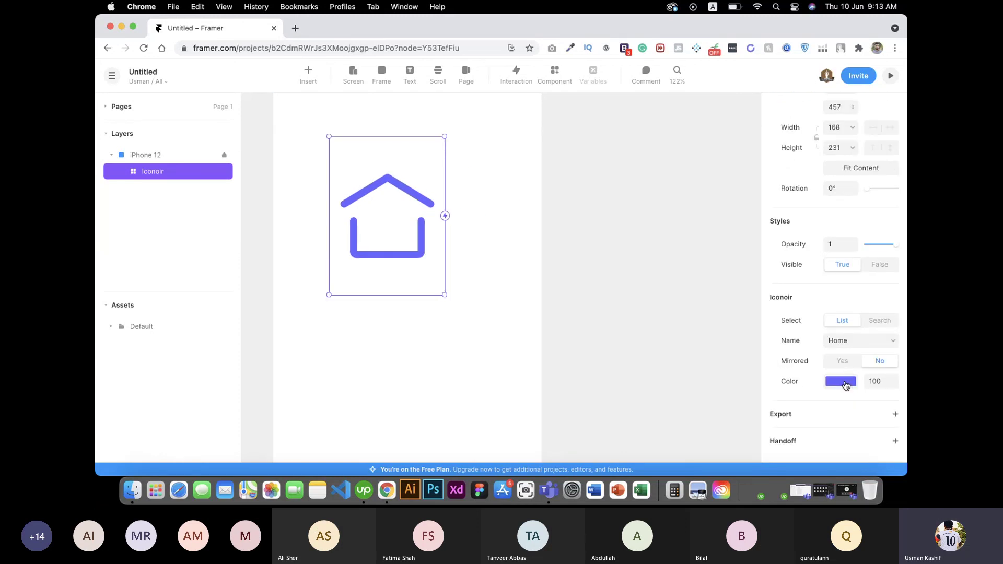
Step: Set the Home icon's colour to black
left_click(846, 385)
left_click_drag(664, 345, 618, 352)
left_click(582, 204)
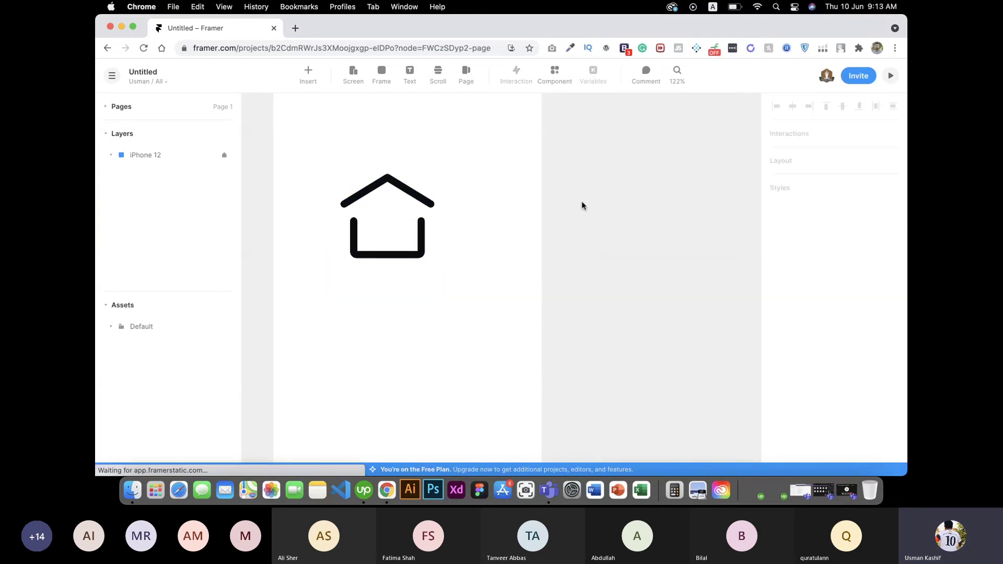
Step: Select the Home icon on the canvas and delete it
left_click(384, 245)
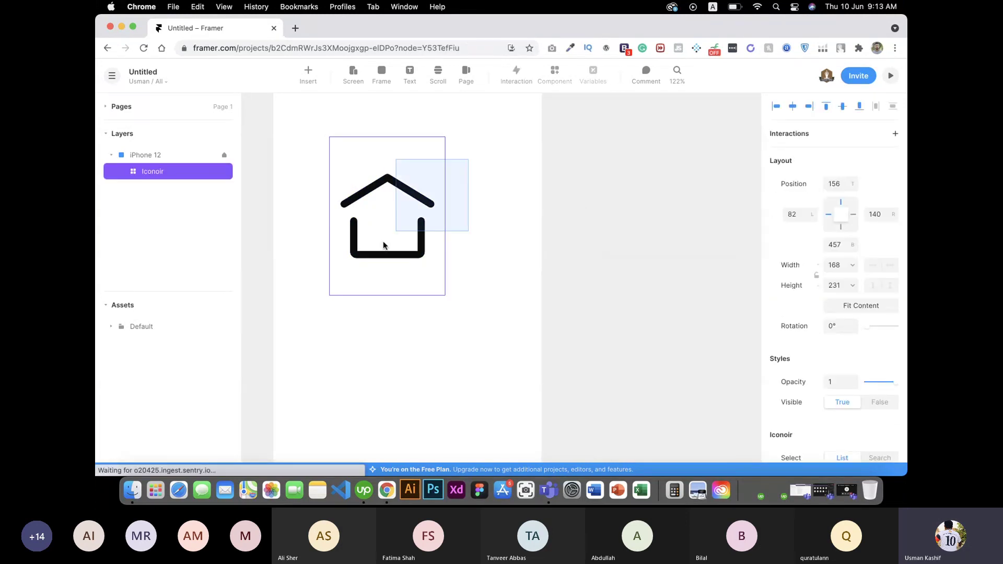
left_click(110, 328)
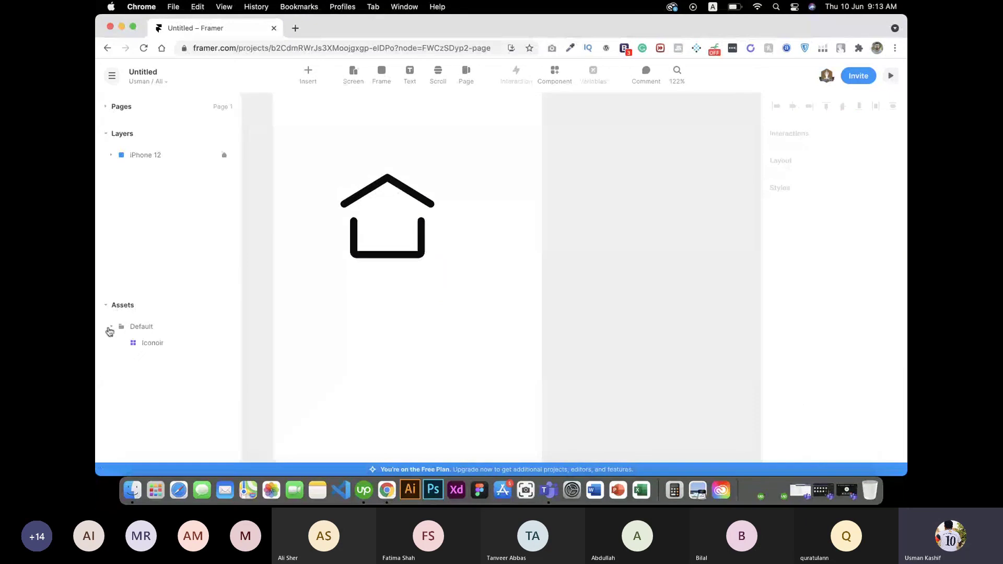
left_click(387, 230)
key("Delete")
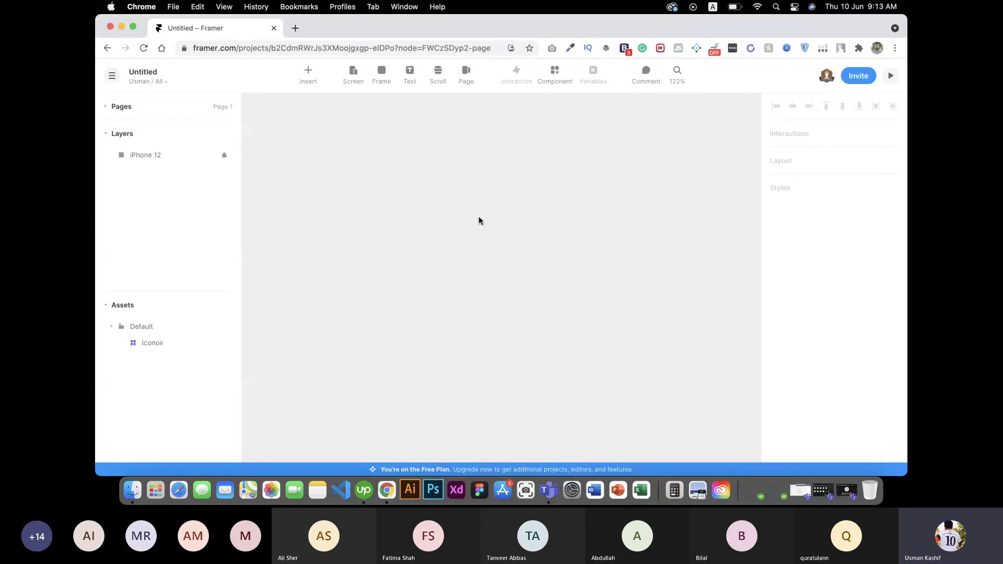
Step: Check the project's main menu, then go back to the Framer sign-in page
left_click(117, 77)
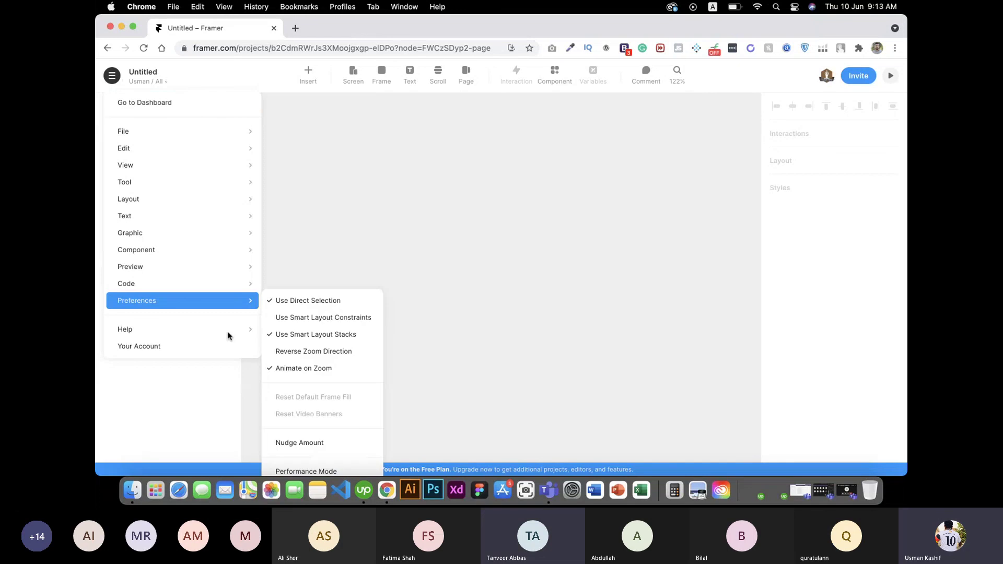
mouse_move(231, 334)
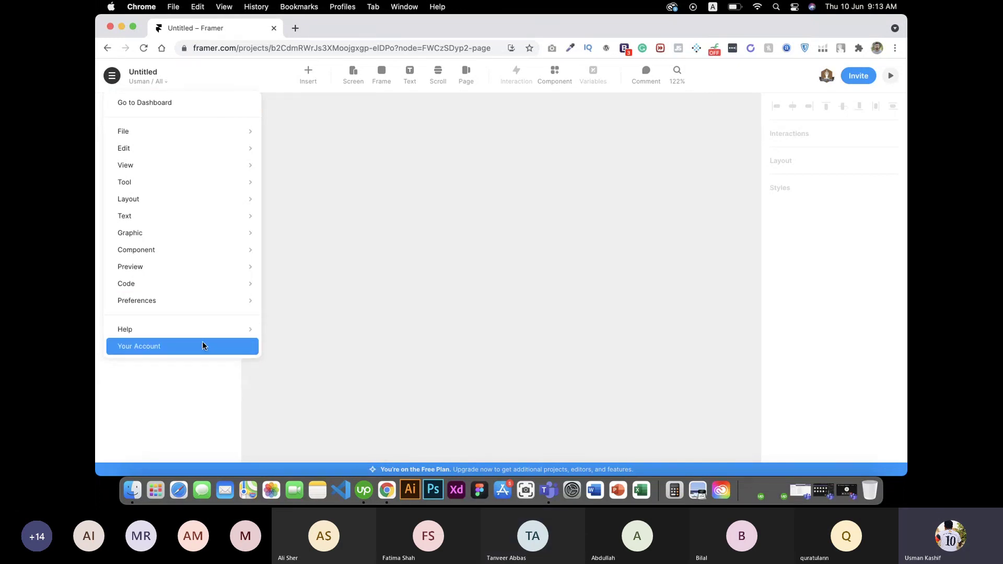
mouse_move(198, 243)
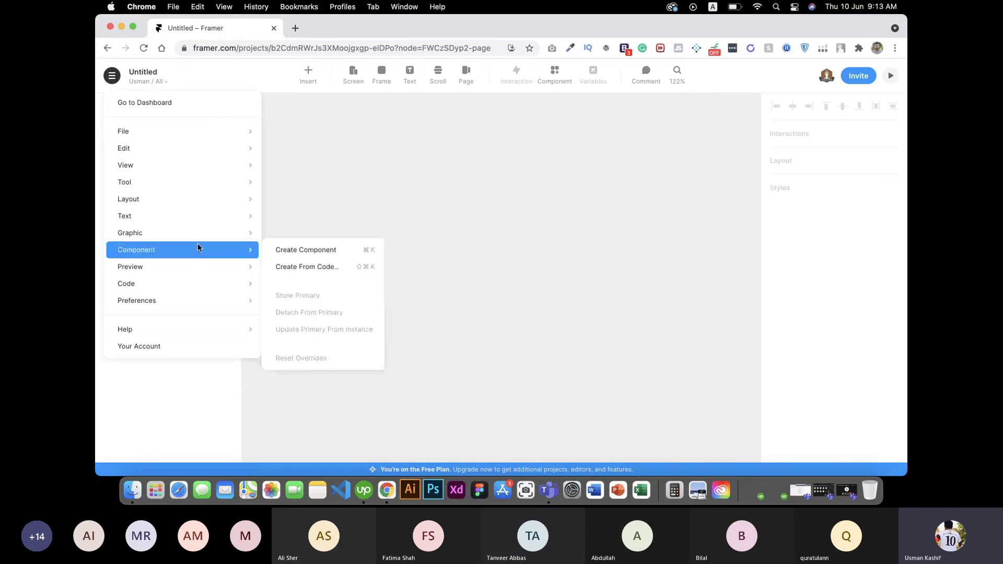
left_click(437, 186)
left_click(108, 49)
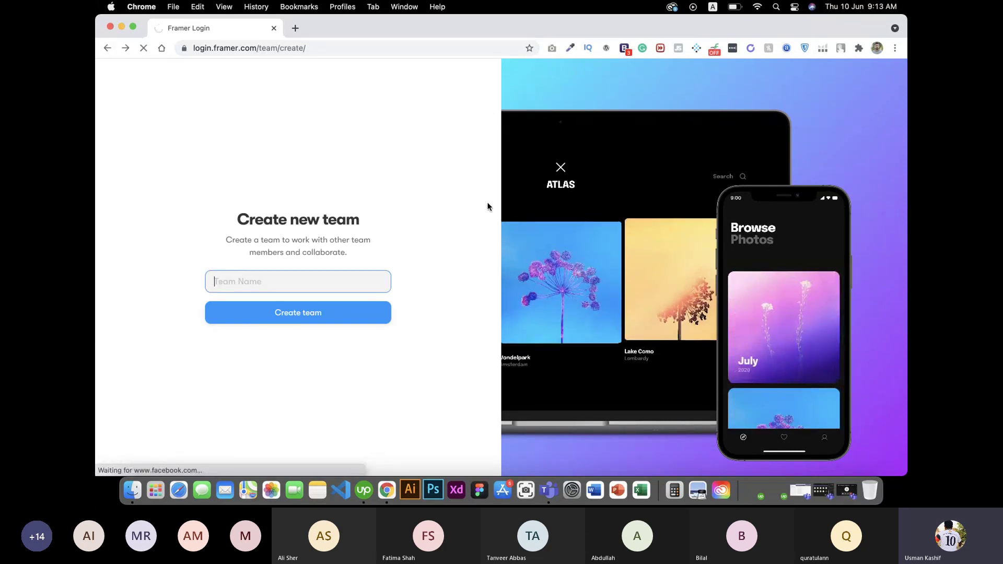
Step: Return to the framer.com home page and open the macOS downloads page from the footer
left_click(108, 47)
left_click(166, 92)
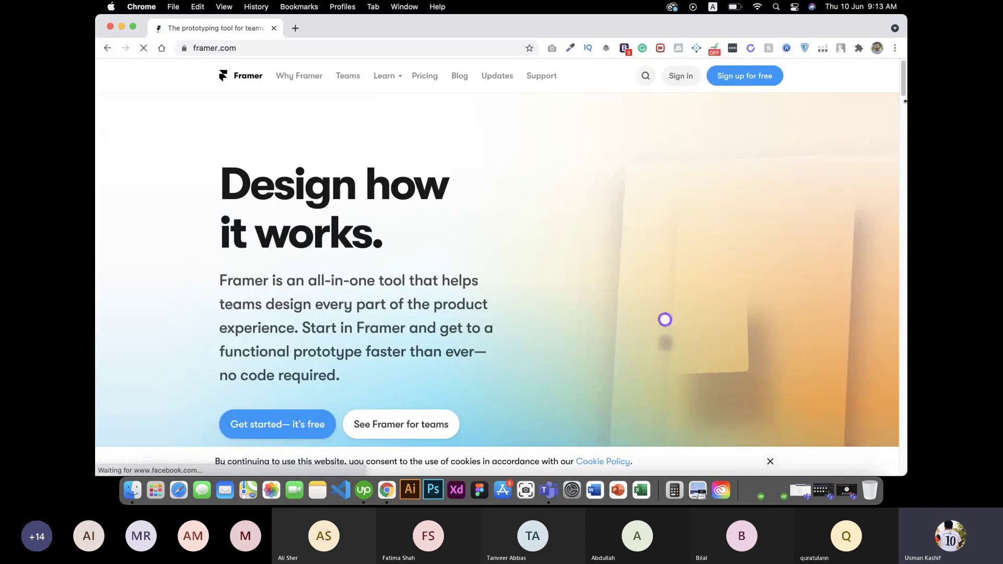
left_click_drag(906, 101, 904, 442)
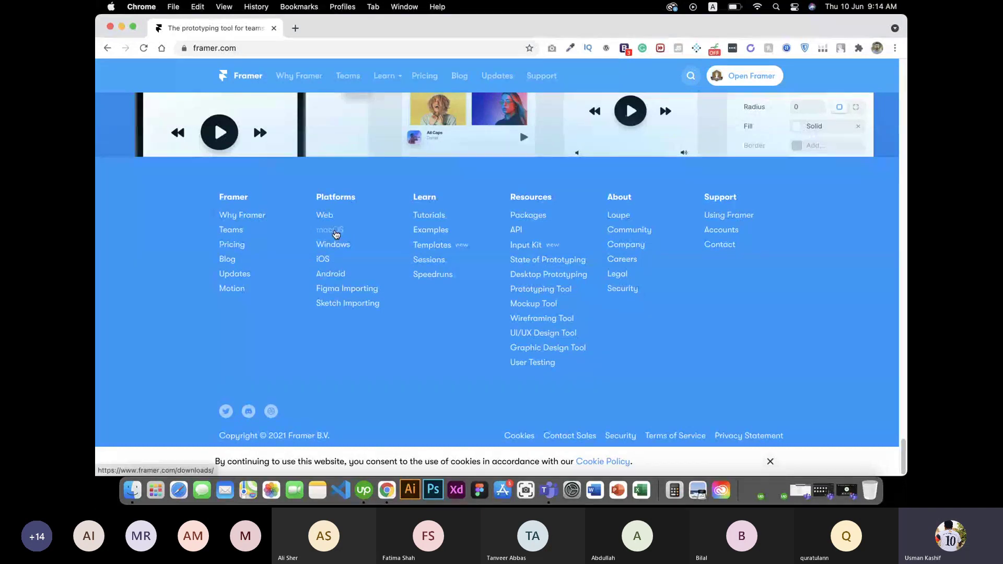
left_click(336, 235)
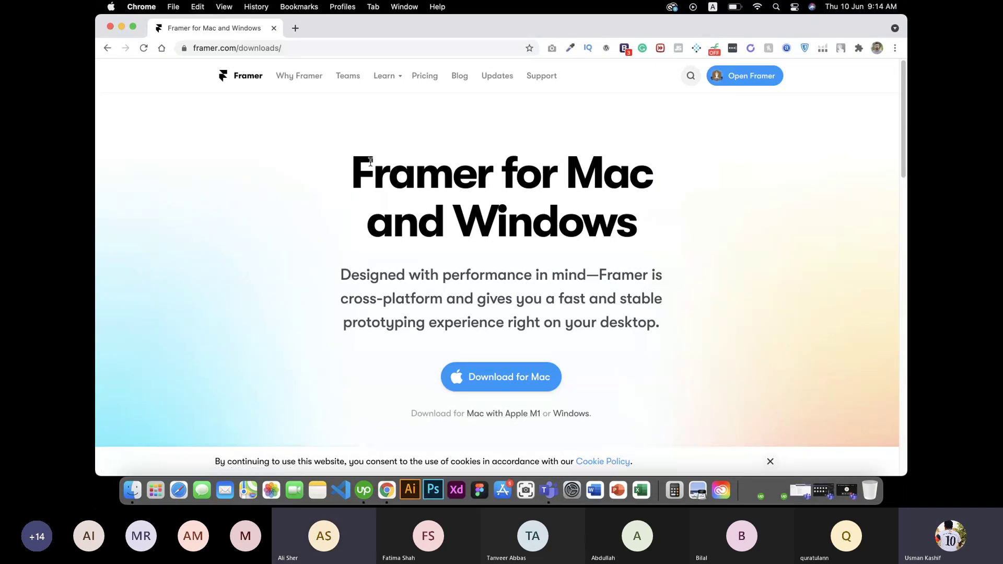
Step: Dismiss the cookie notice and bring the Teams meeting window to the front
left_click_drag(371, 162, 657, 224)
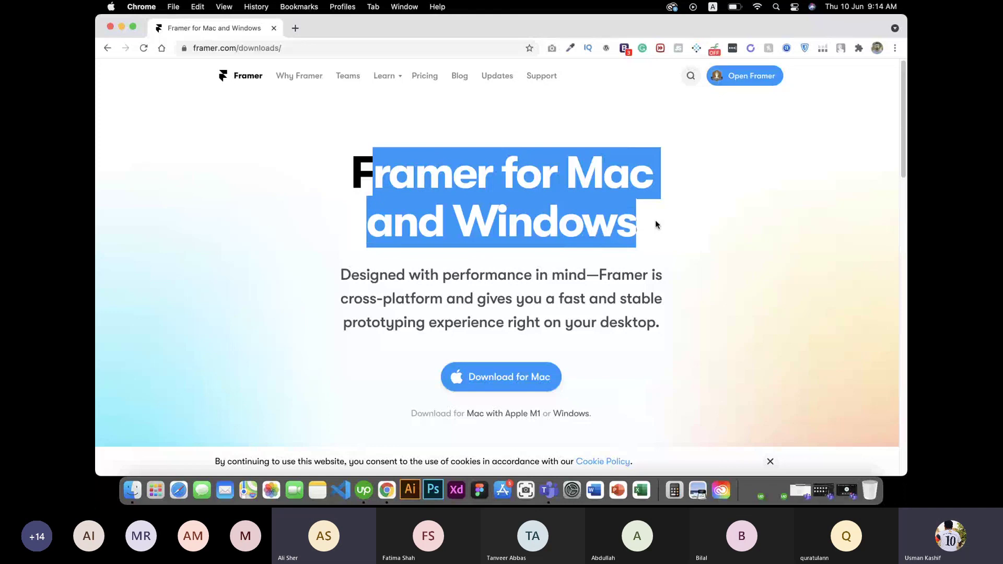
left_click(717, 220)
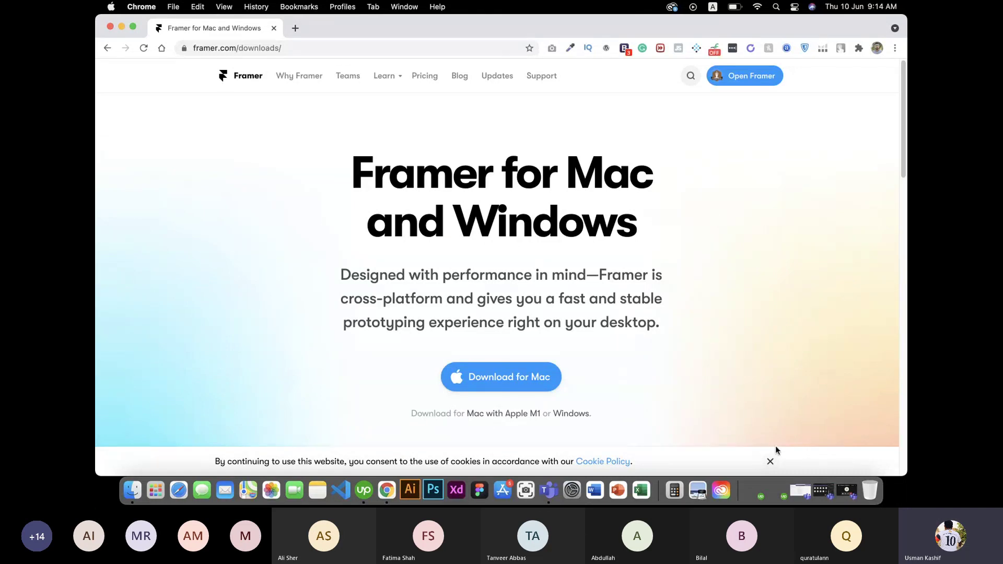
left_click(770, 461)
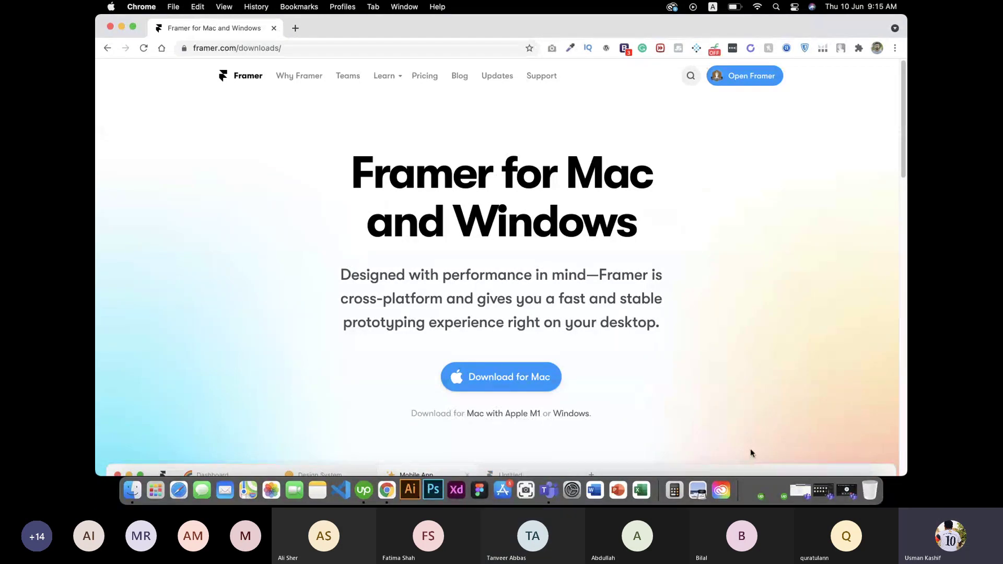
left_click(823, 486)
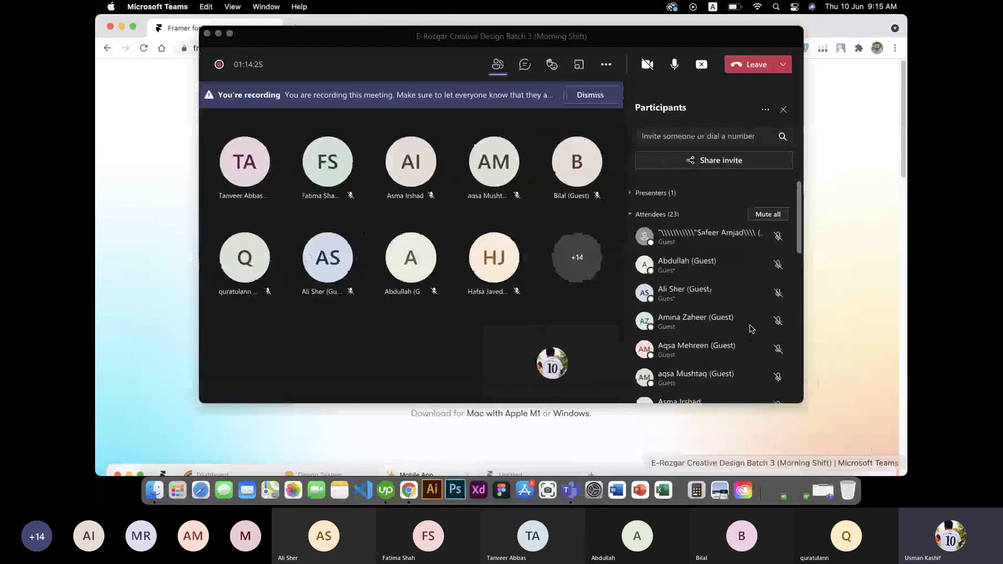